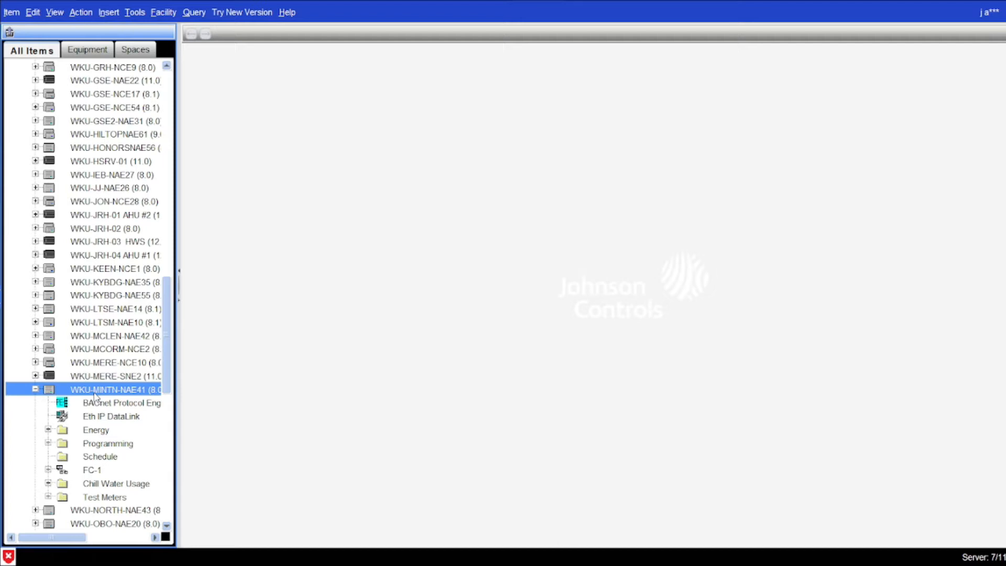
Expand the FC-1 trunk under WKU-MINTN-NAE41 and select the Minton Hall AHU controller.
{"action": "left_click", "coordinate": [48, 469]}
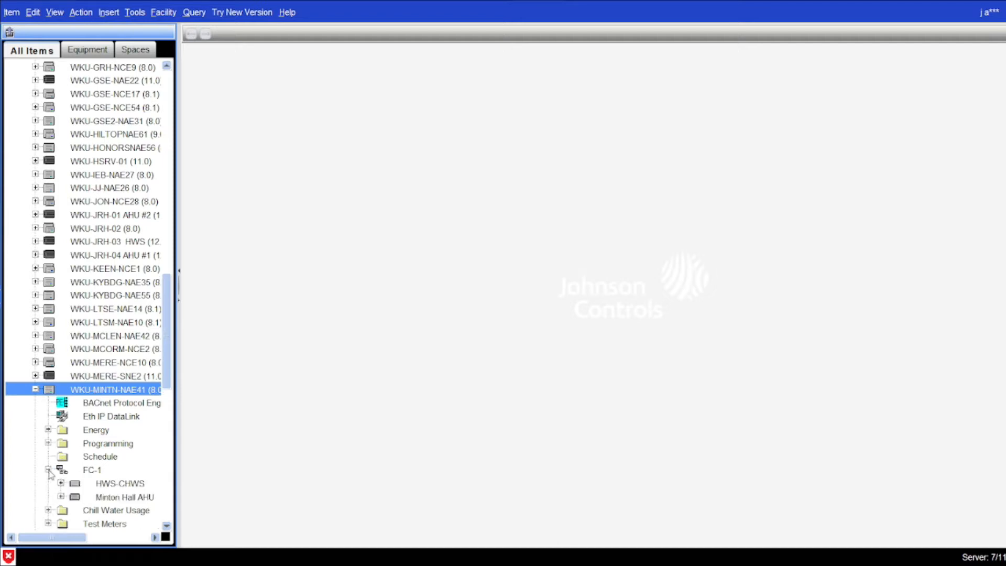
{"action": "left_click", "coordinate": [89, 501]}
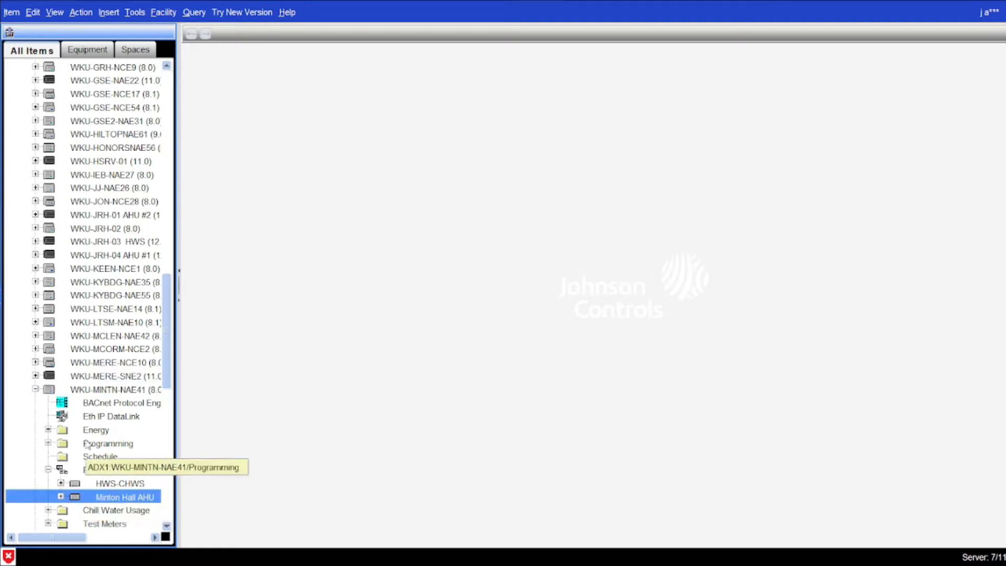
Expand the Equipment Definitions of ADX1, expand its Minton Hall folder and select that folder.
{"action": "scroll", "coordinate": [95, 352], "scroll_direction": "up", "scroll_amount": 10}
{"action": "scroll", "coordinate": [96, 352], "scroll_direction": "up", "scroll_amount": 7}
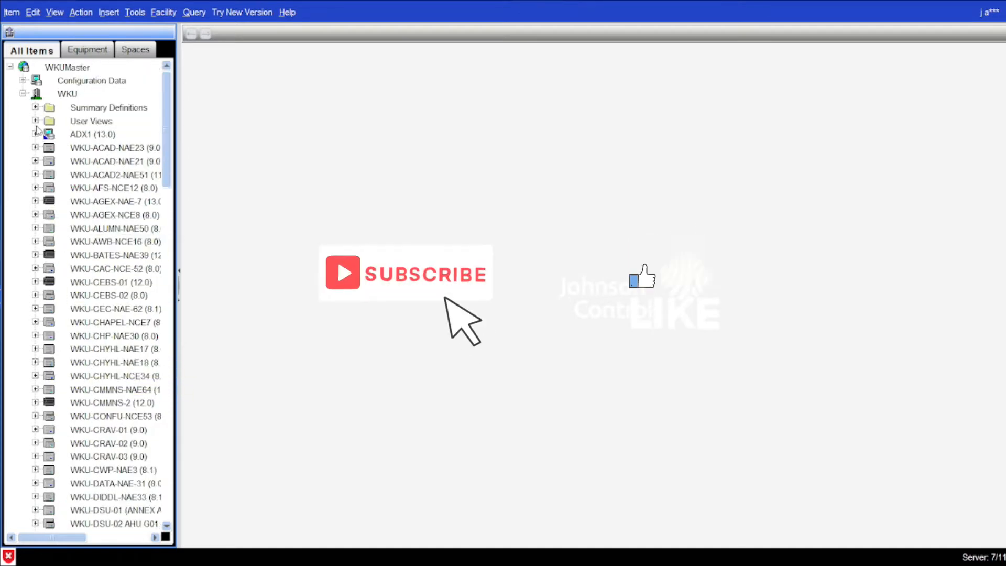
{"action": "left_click", "coordinate": [35, 135]}
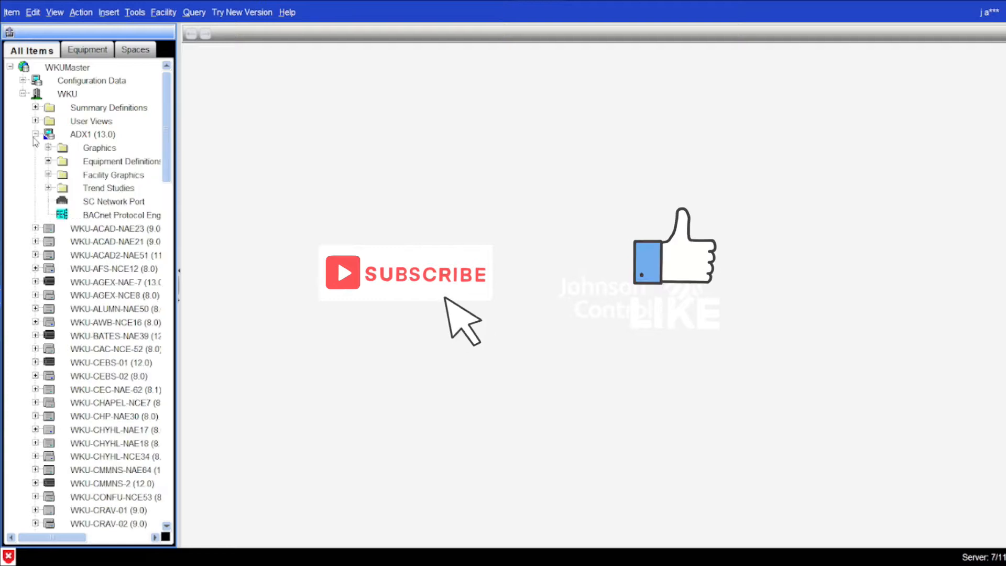
{"action": "left_click", "coordinate": [48, 161]}
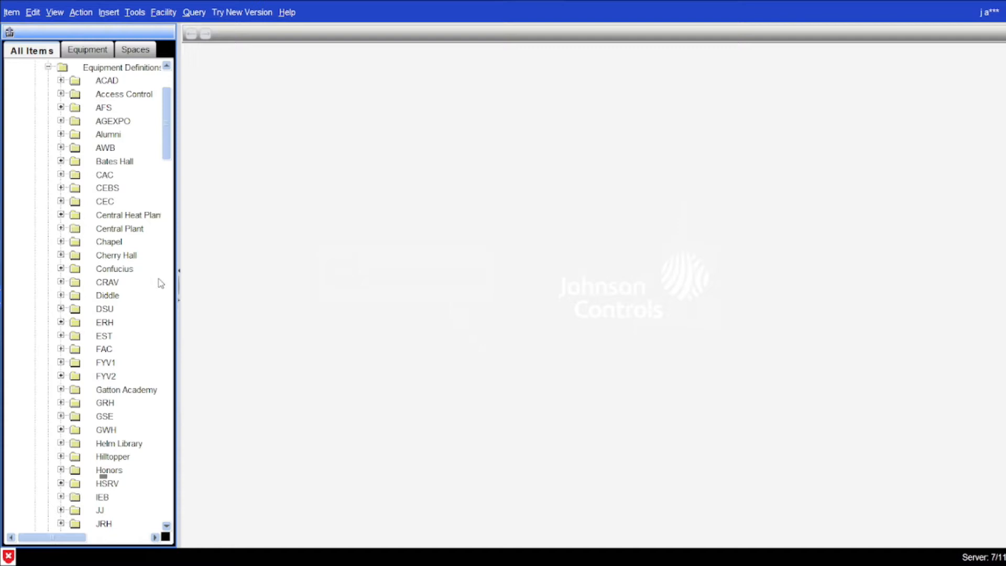
{"action": "scroll", "coordinate": [149, 321], "scroll_direction": "down", "scroll_amount": 1}
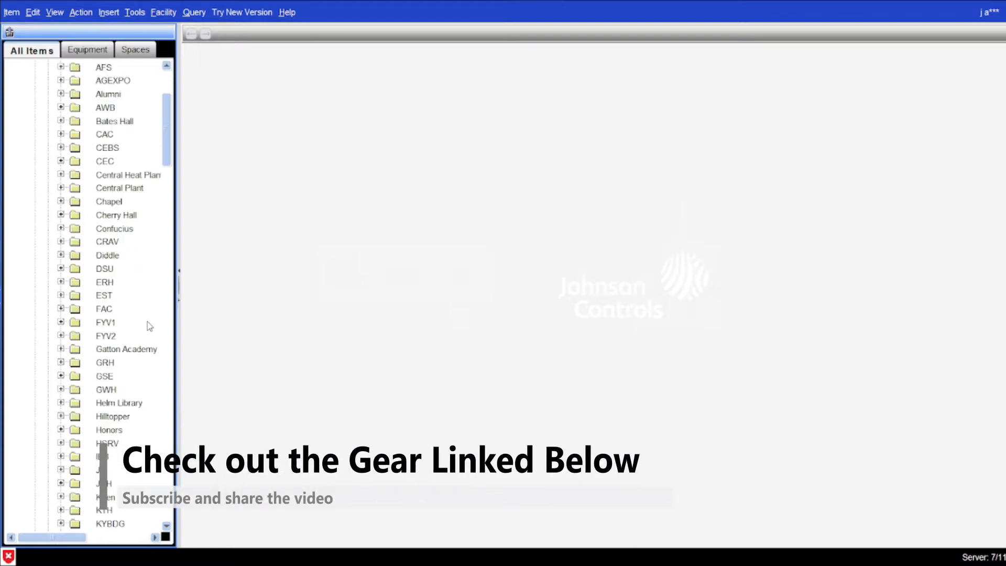
{"action": "scroll", "coordinate": [148, 326], "scroll_direction": "down", "scroll_amount": 3}
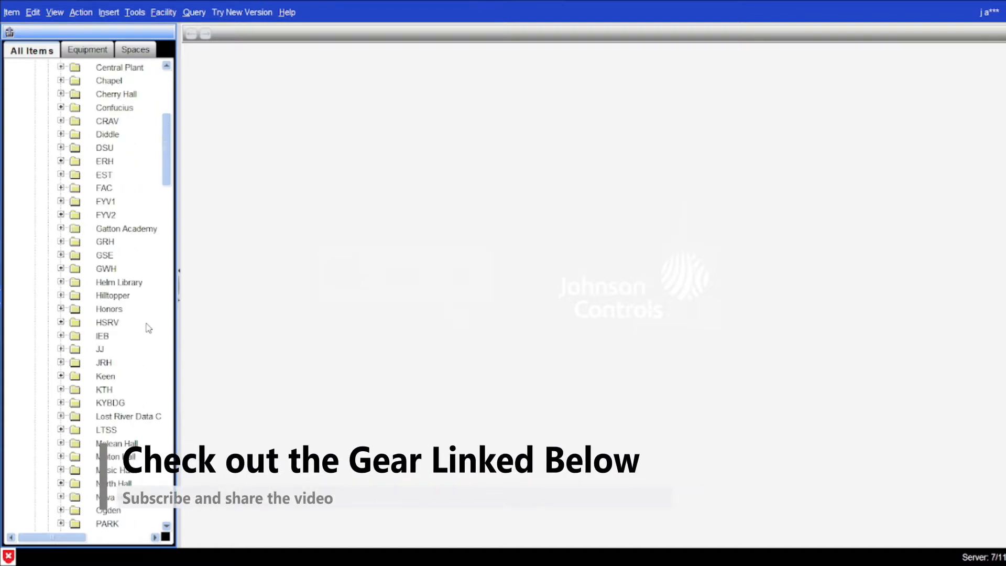
{"action": "left_click", "coordinate": [61, 456]}
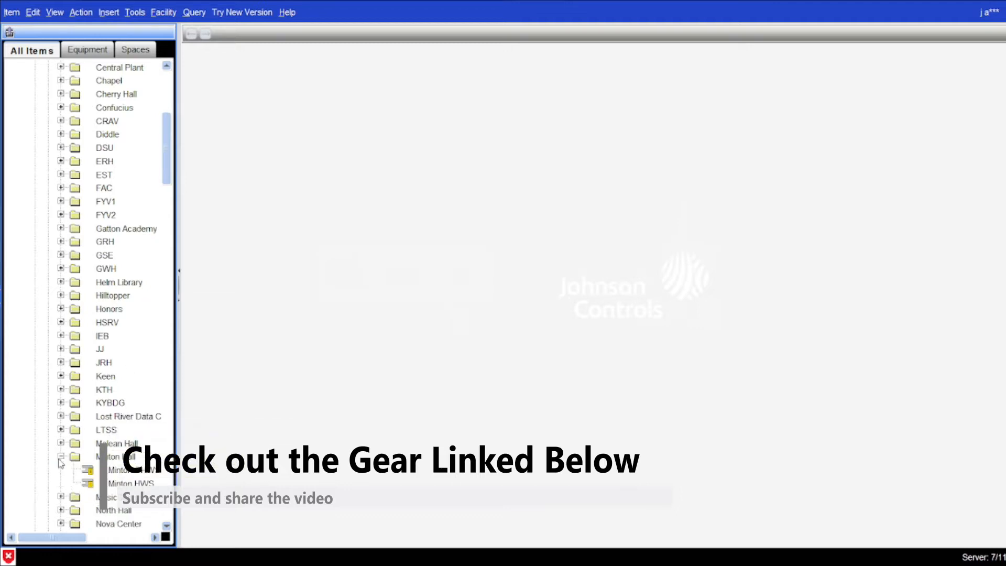
{"action": "left_click", "coordinate": [115, 459]}
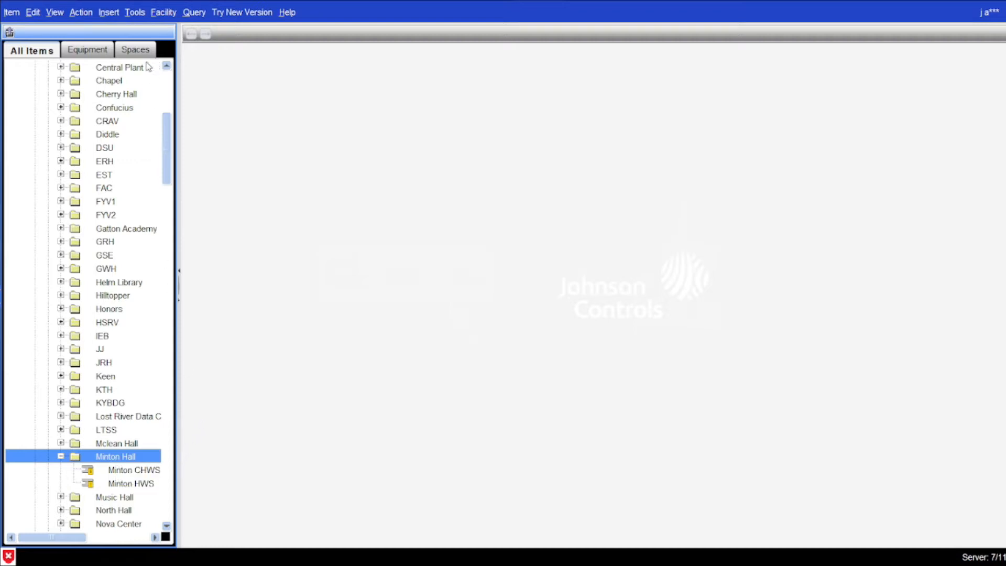
Insert a new equipment definition named Minton AHU in the Minton Hall folder.
{"action": "left_click", "coordinate": [164, 13]}
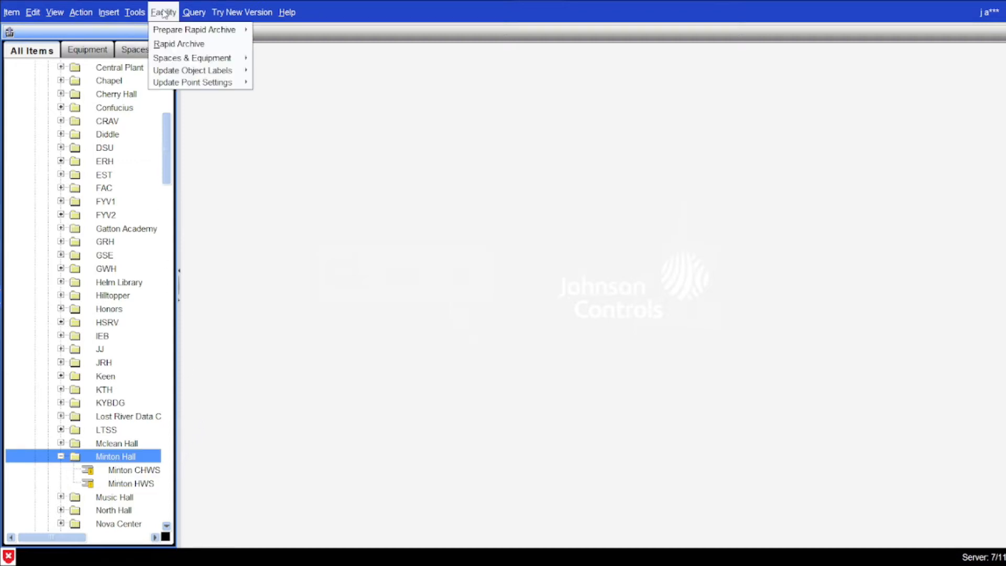
{"action": "mouse_move", "coordinate": [163, 30]}
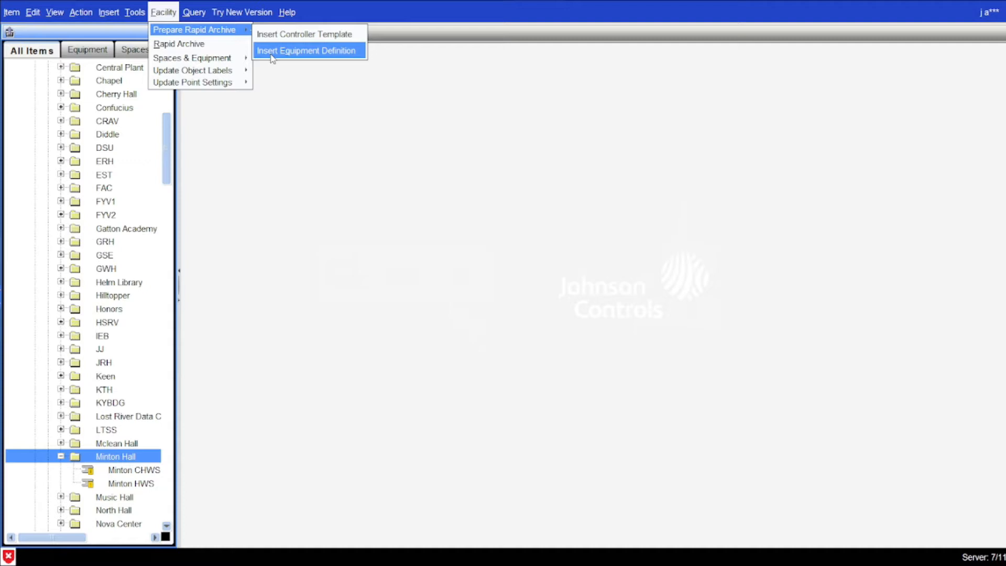
{"action": "left_click", "coordinate": [301, 84]}
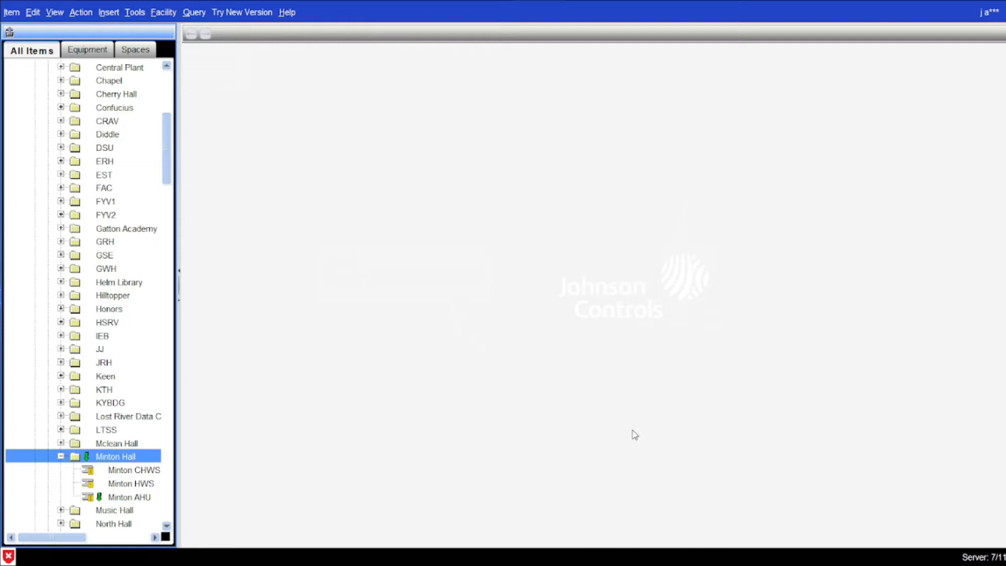
Open the Minton AHU definition for editing and add the points of the Minton Hall AHU controller under WKU-MINTN-NAE41's FC-1 trunk.
{"action": "left_click", "coordinate": [143, 500]}
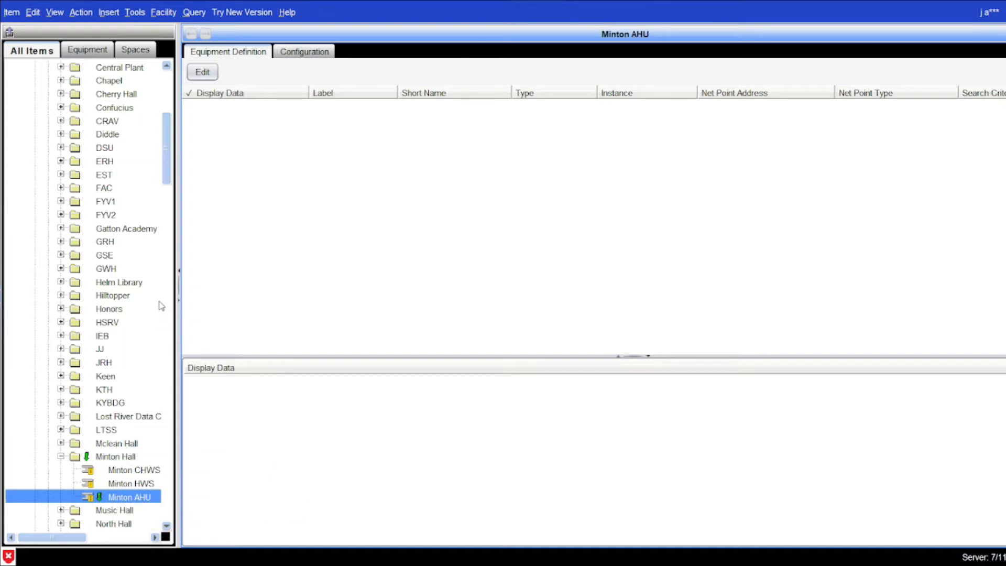
{"action": "left_click", "coordinate": [203, 72]}
{"action": "scroll", "coordinate": [134, 293], "scroll_direction": "down", "scroll_amount": 6}
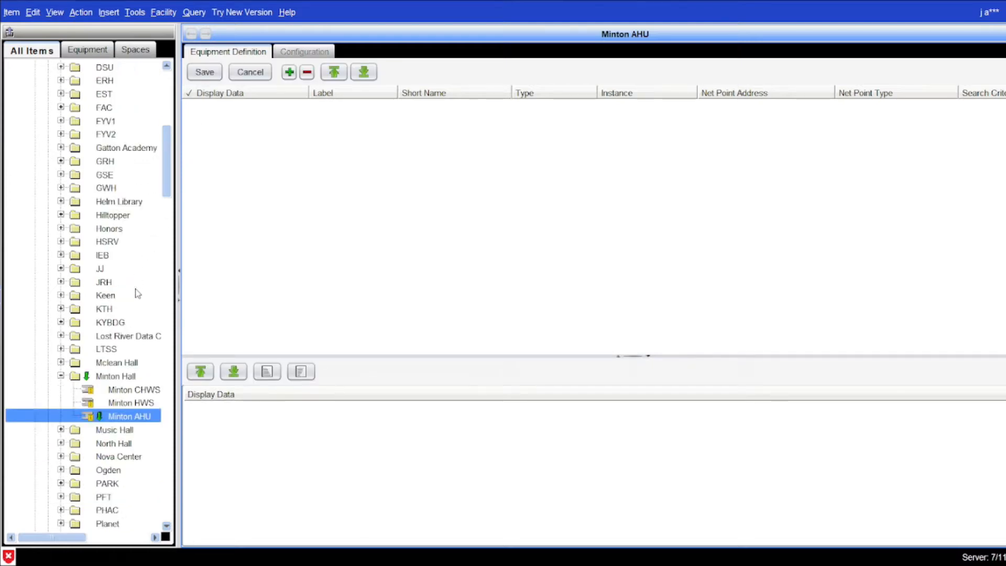
{"action": "scroll", "coordinate": [134, 307], "scroll_direction": "down", "scroll_amount": 20}
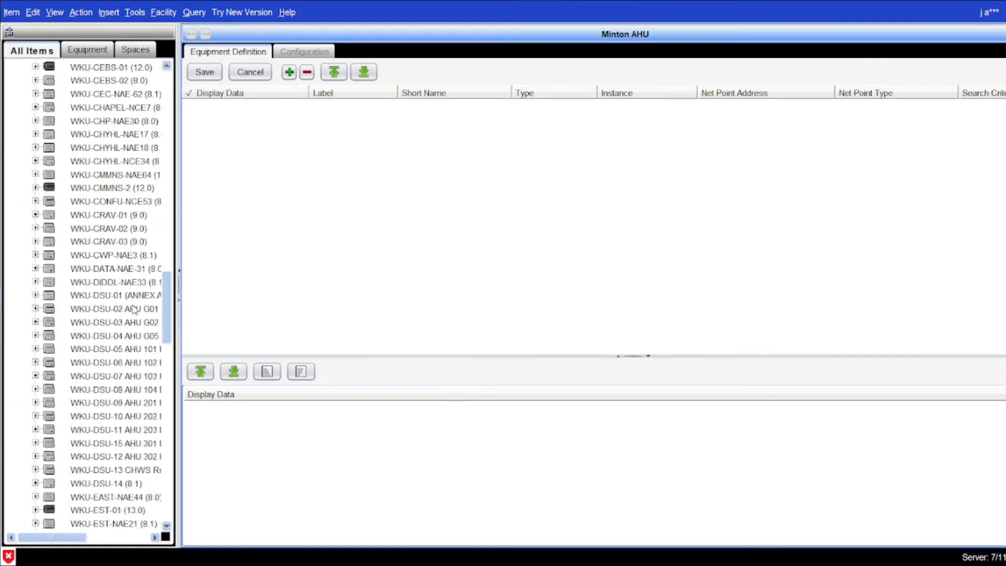
{"action": "scroll", "coordinate": [135, 308], "scroll_direction": "down", "scroll_amount": 14}
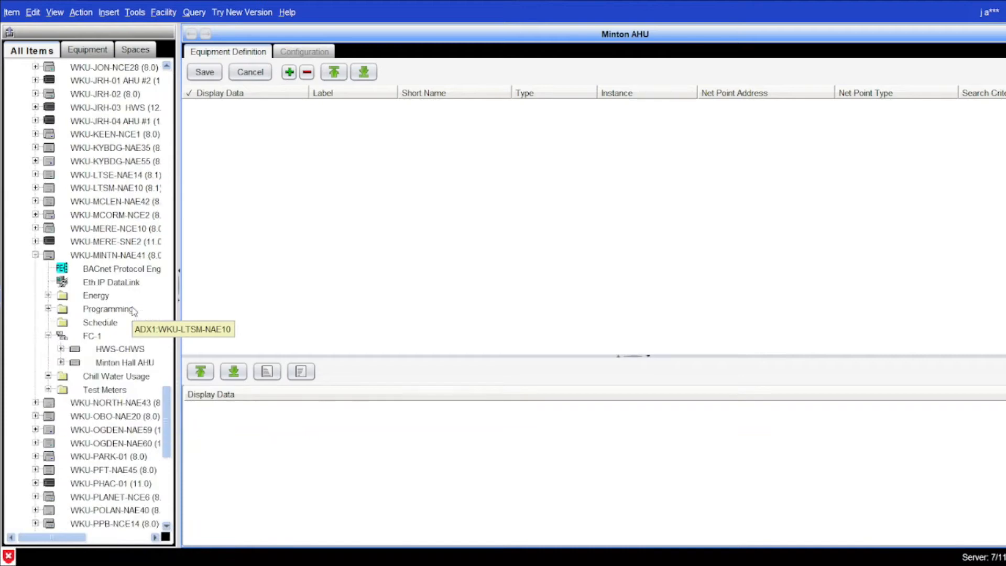
{"action": "left_click", "coordinate": [122, 363]}
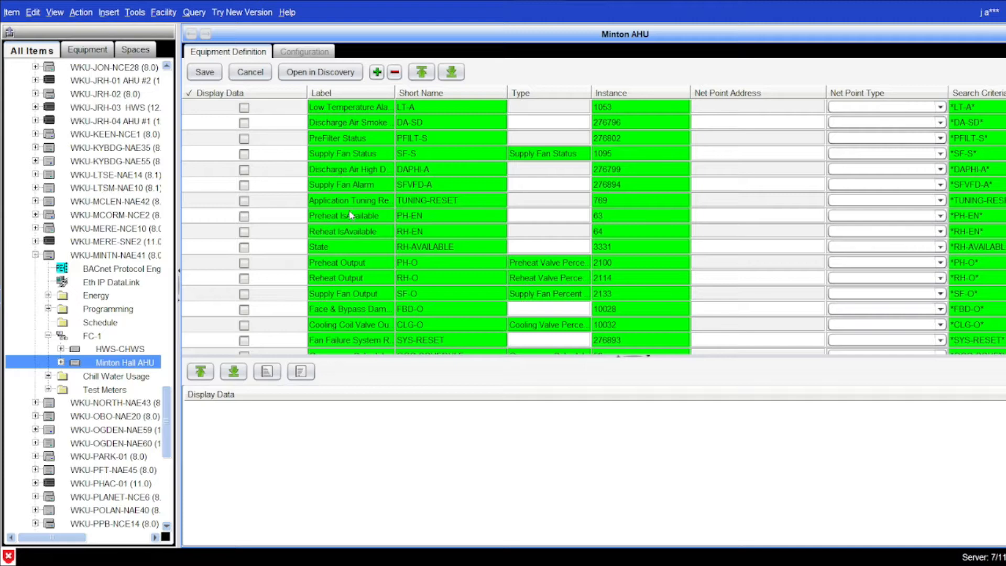
Mark Occupancy Schedule (OCC-SCHEDULE) and Zone Temperature (ZN-T) as display data in the Minton AHU definition.
{"action": "scroll", "coordinate": [350, 213], "scroll_direction": "down", "scroll_amount": 1}
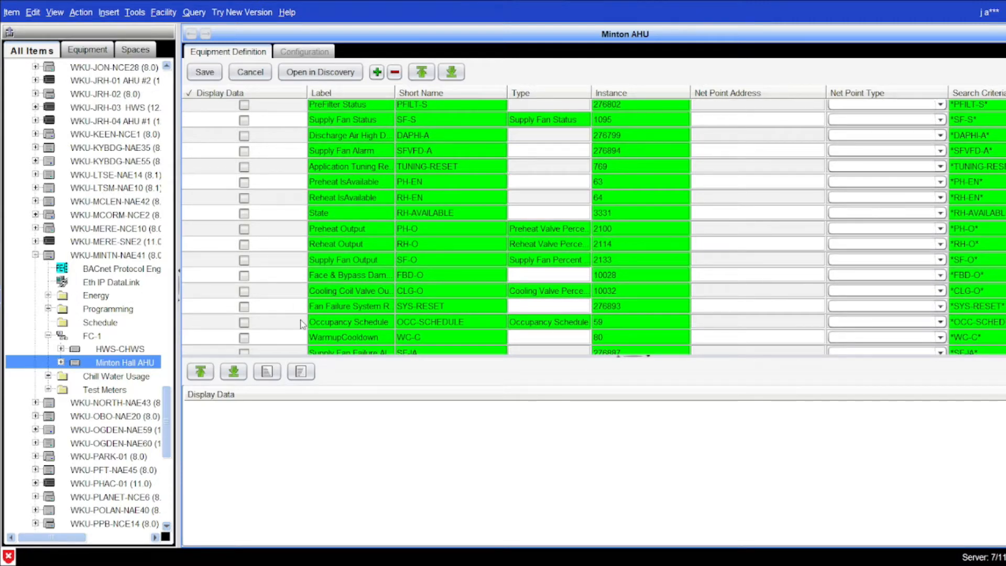
{"action": "left_click", "coordinate": [244, 323]}
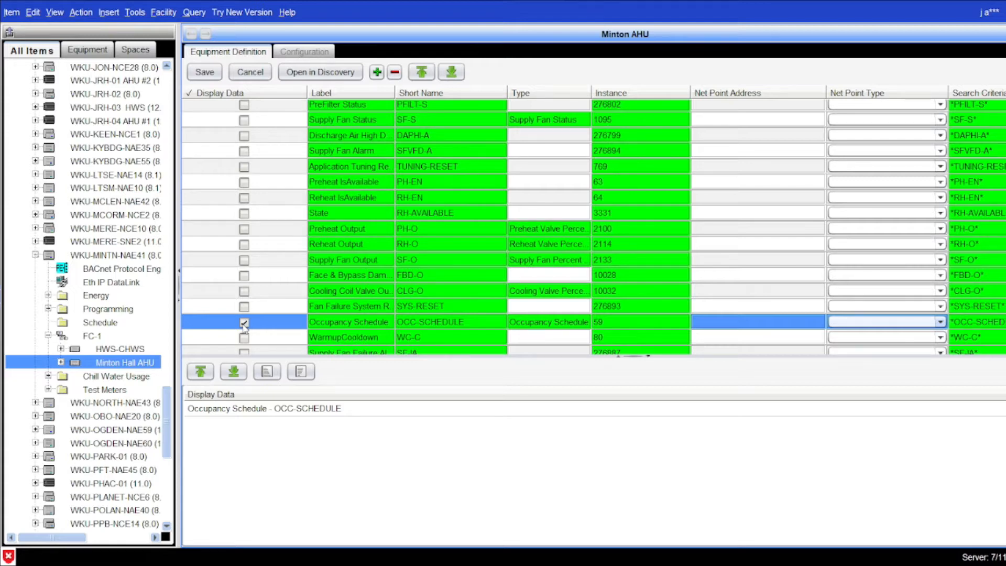
{"action": "scroll", "coordinate": [244, 327], "scroll_direction": "down", "scroll_amount": 2}
{"action": "scroll", "coordinate": [244, 329], "scroll_direction": "down", "scroll_amount": 2}
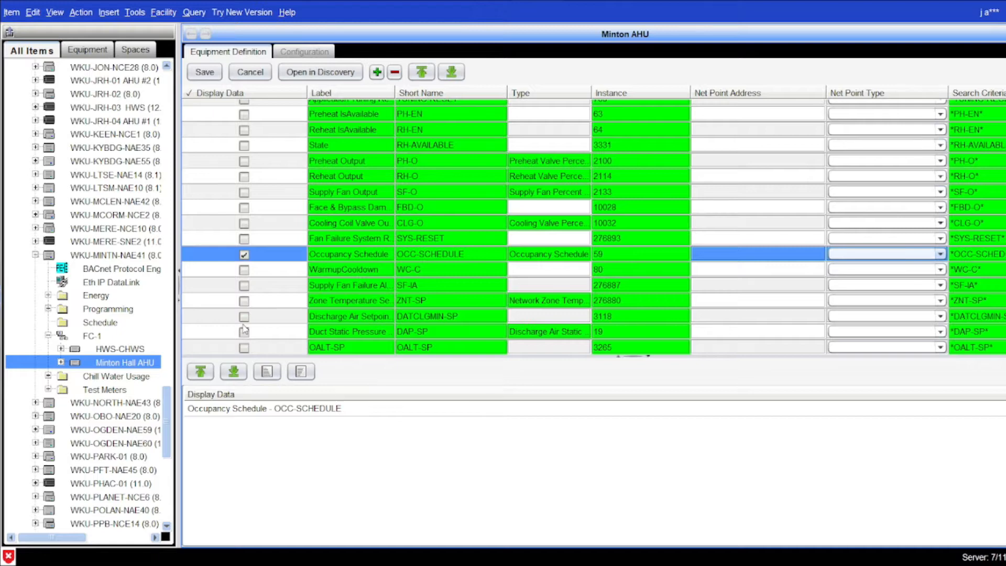
{"action": "scroll", "coordinate": [244, 328], "scroll_direction": "up", "scroll_amount": 3}
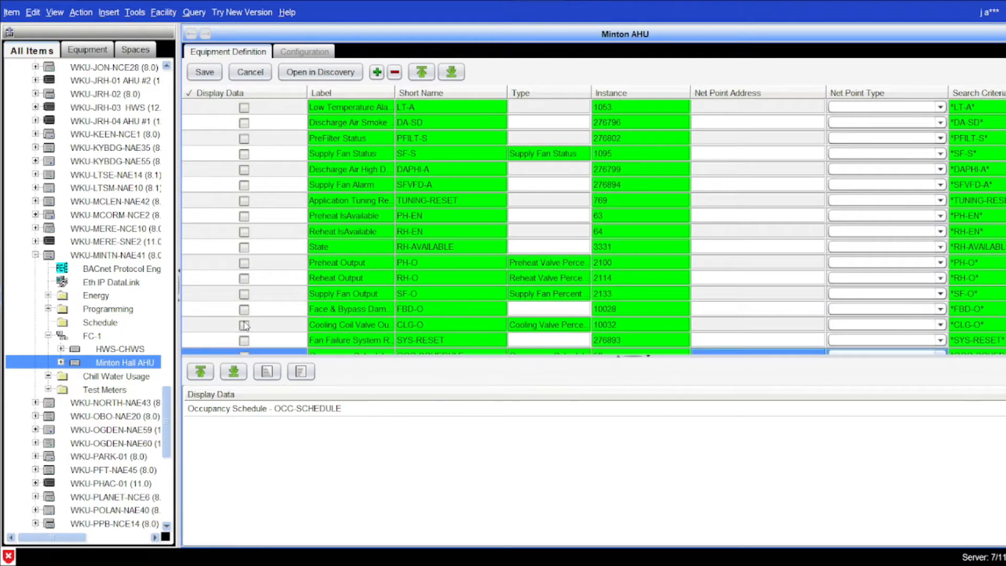
{"action": "scroll", "coordinate": [244, 325], "scroll_direction": "down", "scroll_amount": 4}
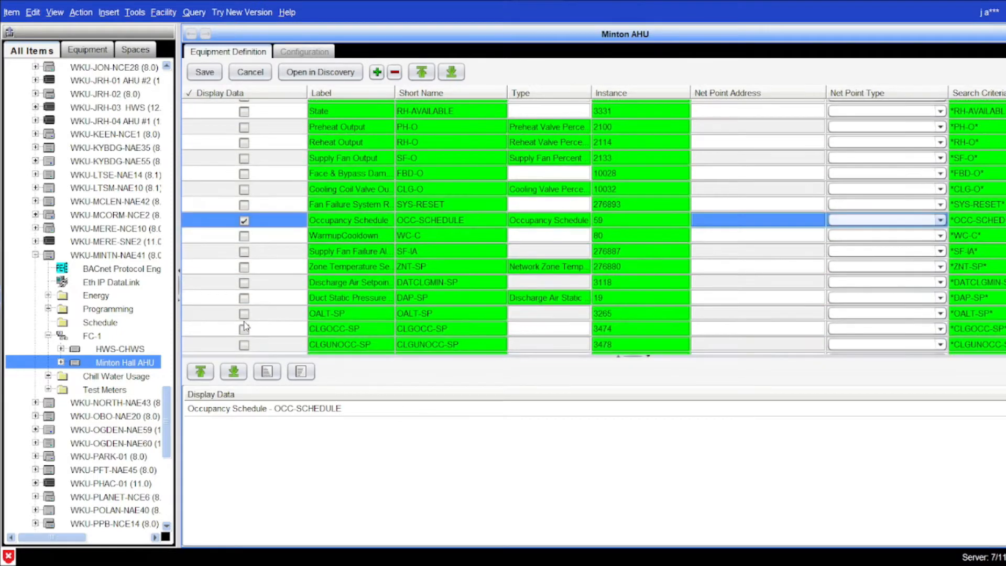
{"action": "scroll", "coordinate": [244, 326], "scroll_direction": "down", "scroll_amount": 3}
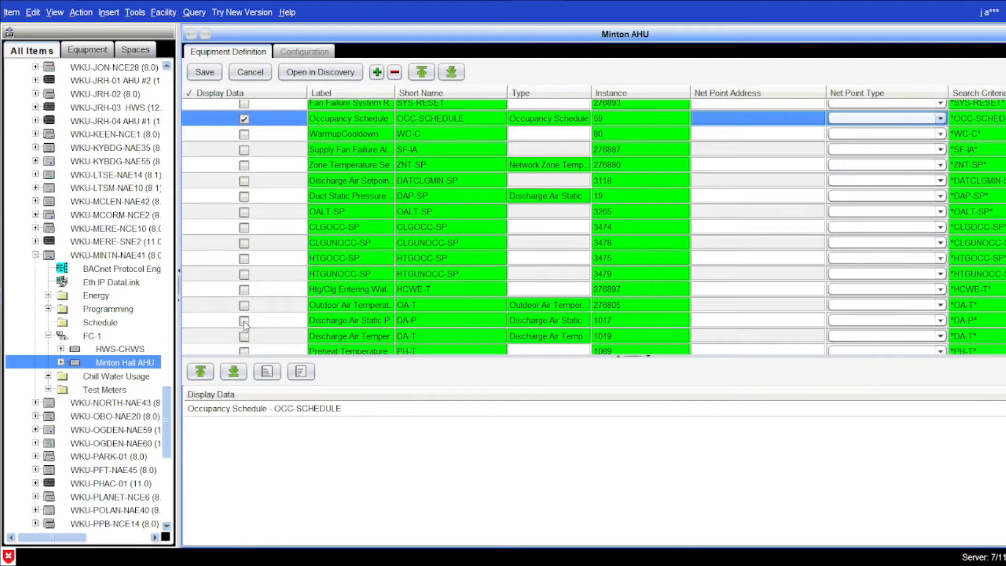
{"action": "scroll", "coordinate": [244, 325], "scroll_direction": "down", "scroll_amount": 1}
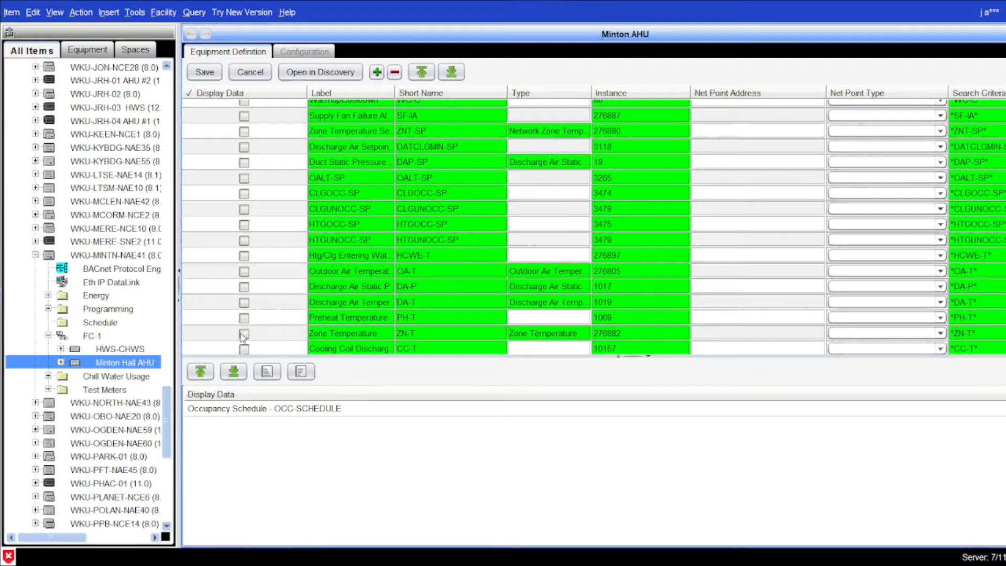
{"action": "left_click", "coordinate": [244, 334]}
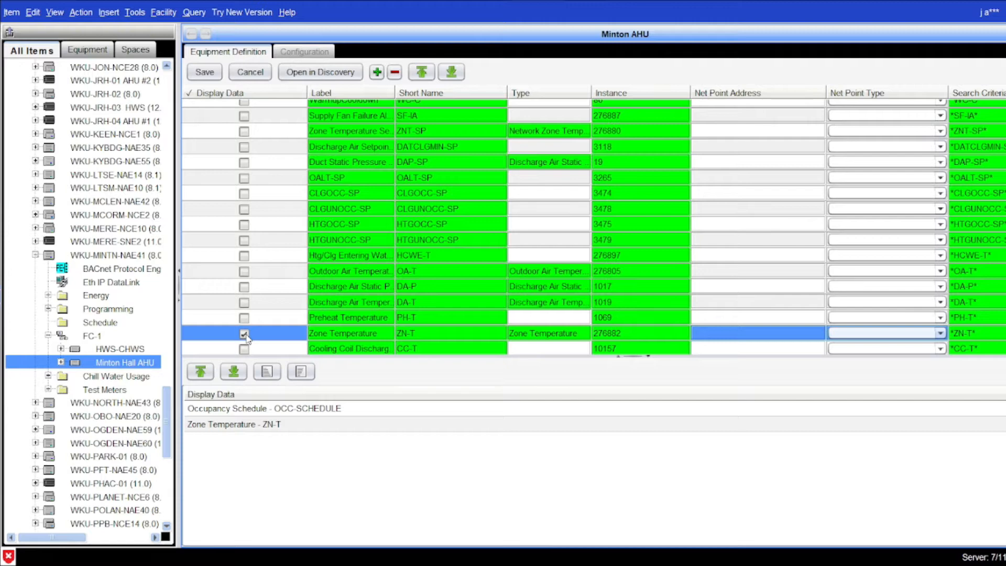
Mark Zone Temperature Setpoint (ZNT-SP) and Duct Static Pressure Setpoint (DAP-SP) as display data.
{"action": "scroll", "coordinate": [245, 337], "scroll_direction": "up", "scroll_amount": 1}
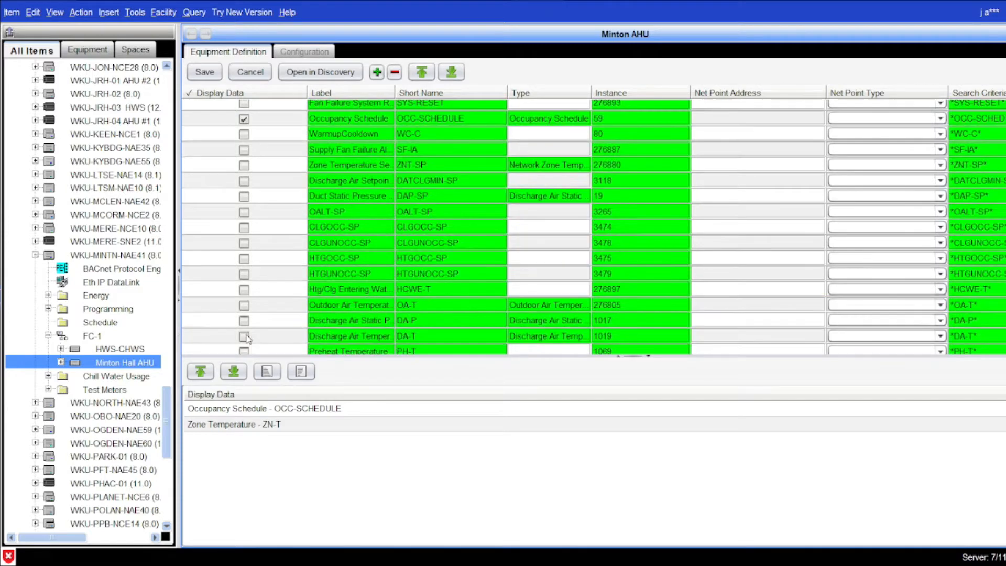
{"action": "scroll", "coordinate": [246, 337], "scroll_direction": "up", "scroll_amount": 1}
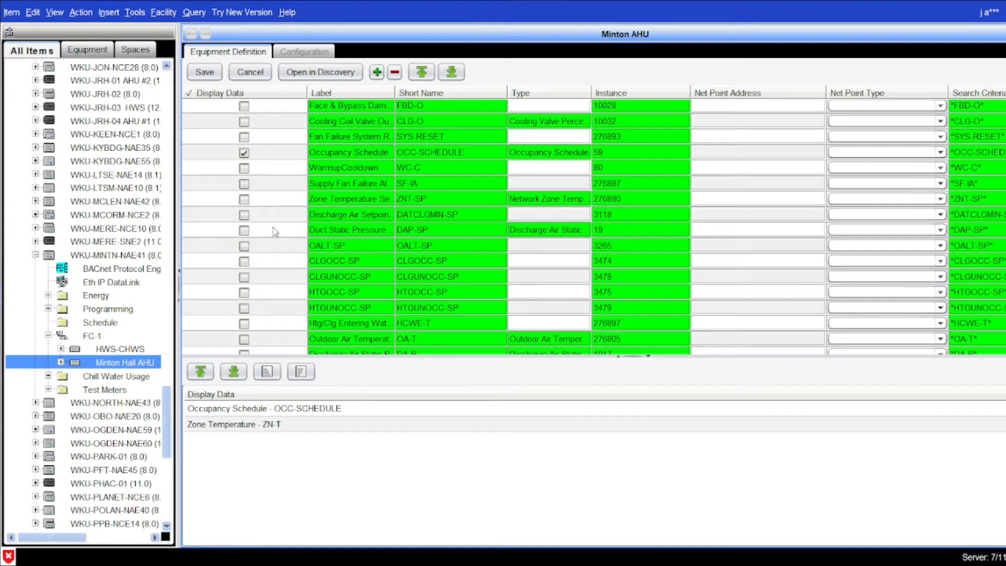
{"action": "left_click", "coordinate": [244, 200]}
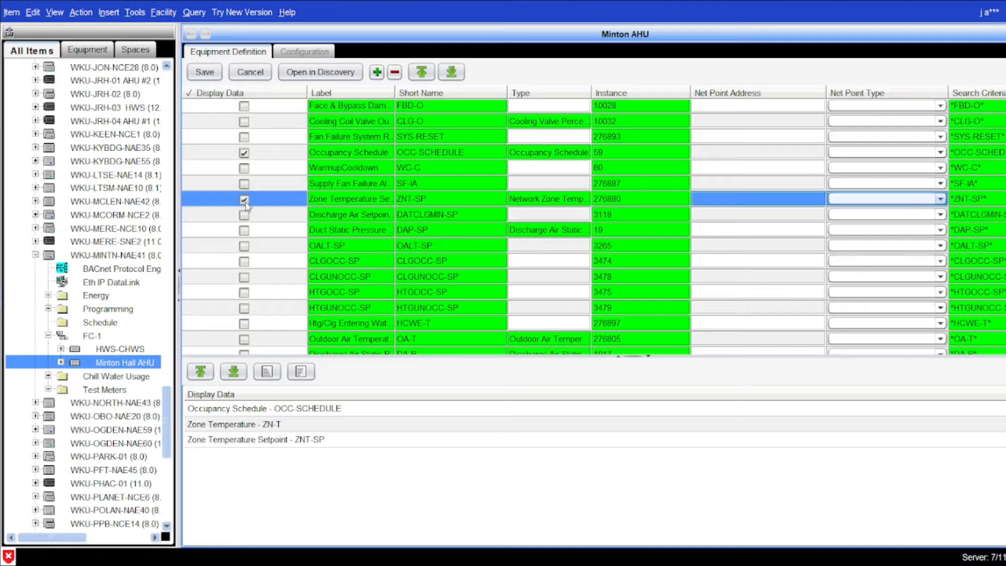
{"action": "left_click", "coordinate": [244, 231]}
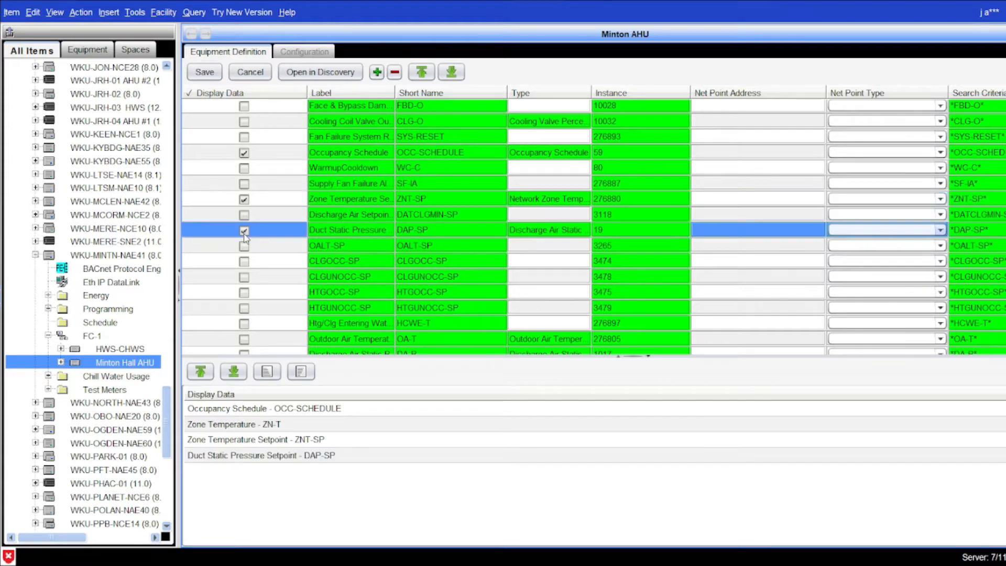
Mark Discharge Air Static Pressure (DA-P) as display data and move it above Duct Static Pressure Setpoint in the display order.
{"action": "scroll", "coordinate": [244, 238], "scroll_direction": "down", "scroll_amount": 2}
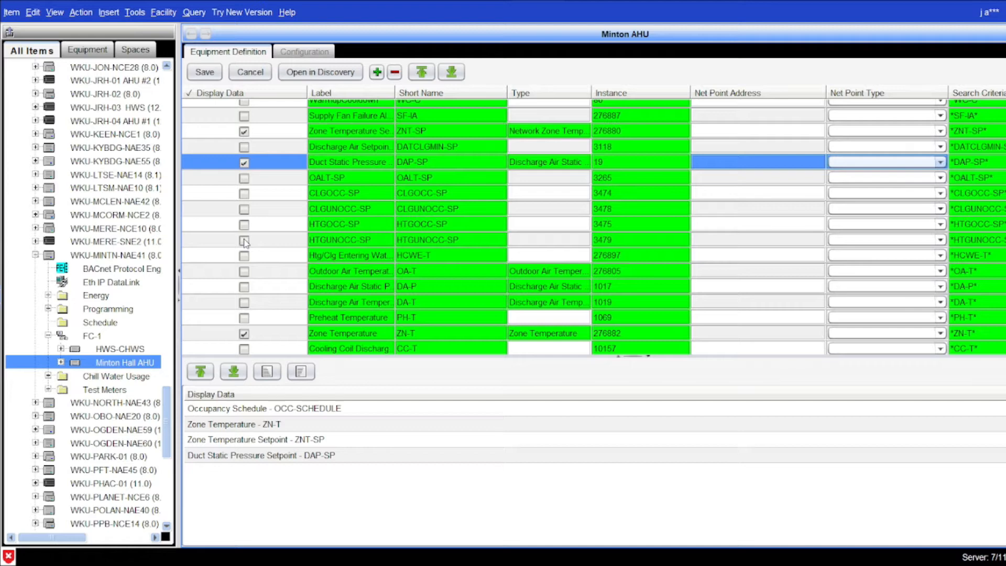
{"action": "left_click", "coordinate": [244, 287]}
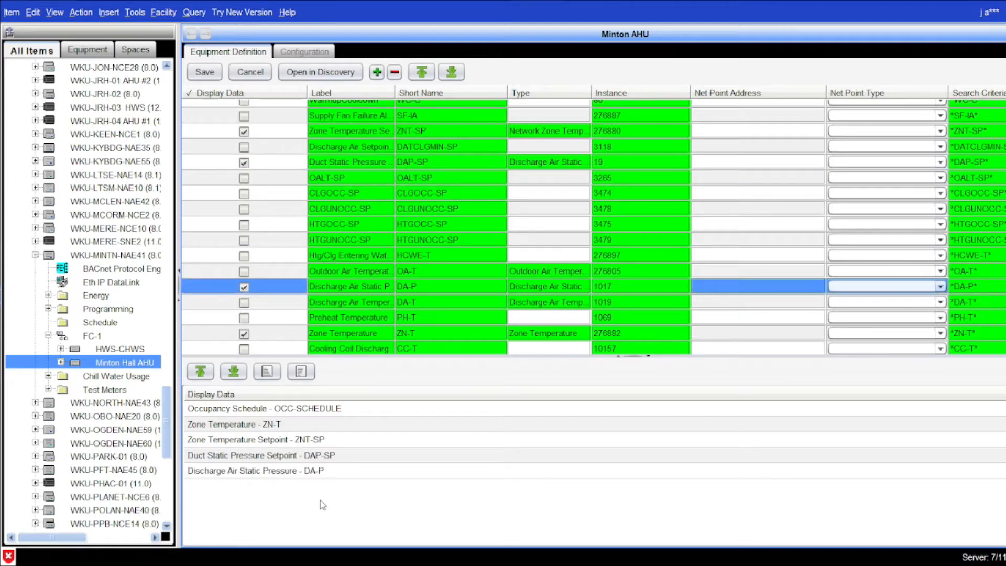
{"action": "left_click", "coordinate": [286, 471]}
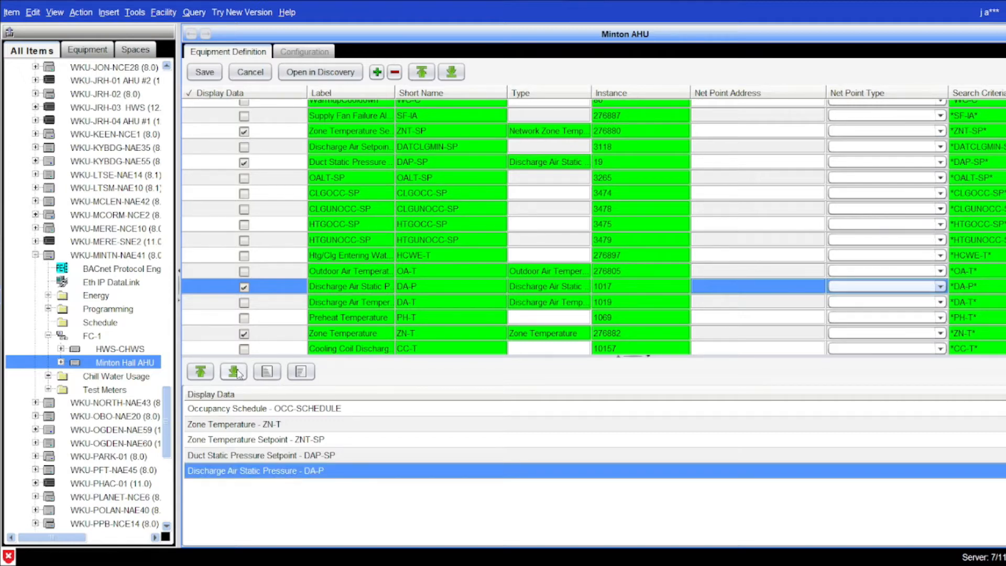
{"action": "left_click", "coordinate": [202, 373]}
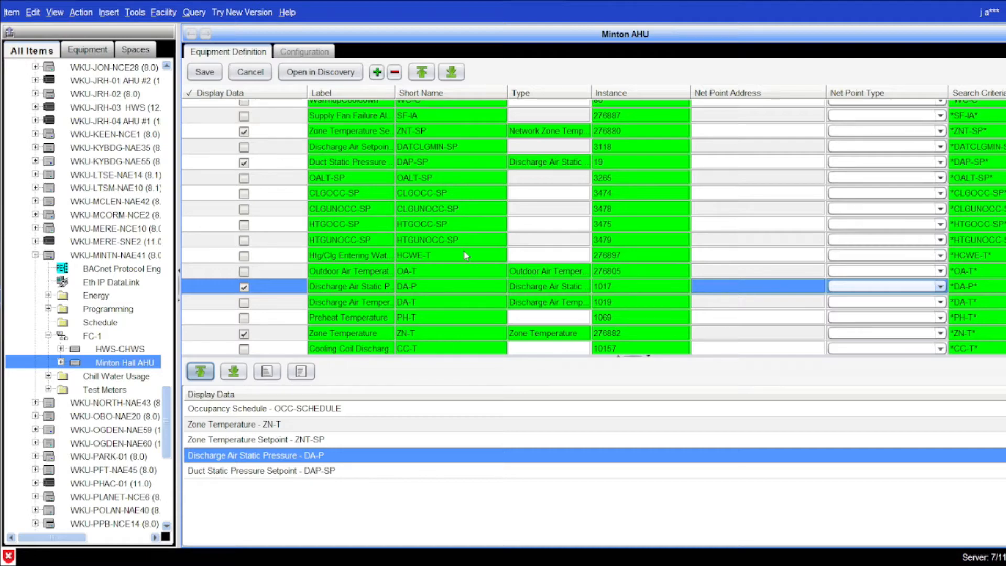
{"action": "scroll", "coordinate": [464, 255], "scroll_direction": "up", "scroll_amount": 4}
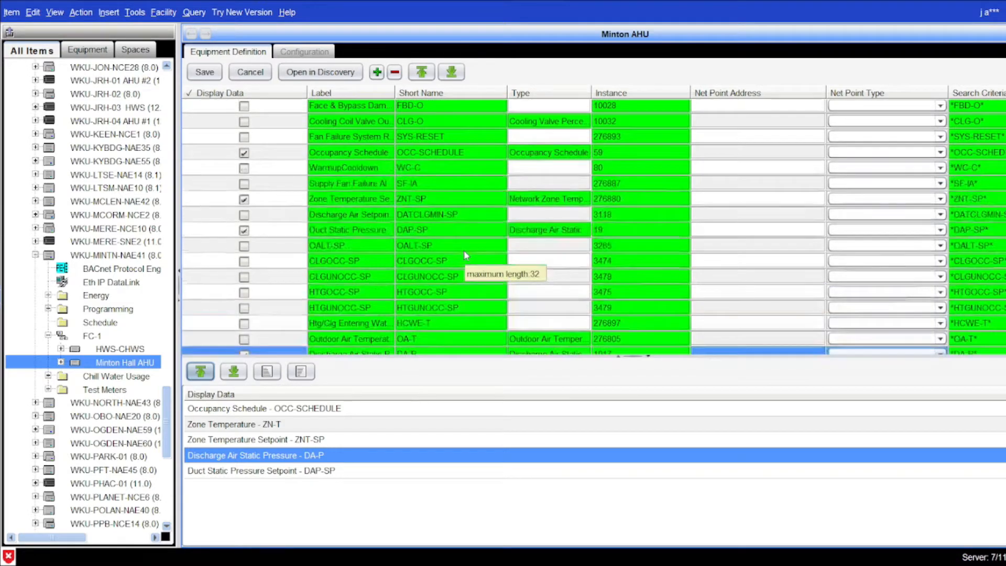
{"action": "scroll", "coordinate": [463, 254], "scroll_direction": "up", "scroll_amount": 2}
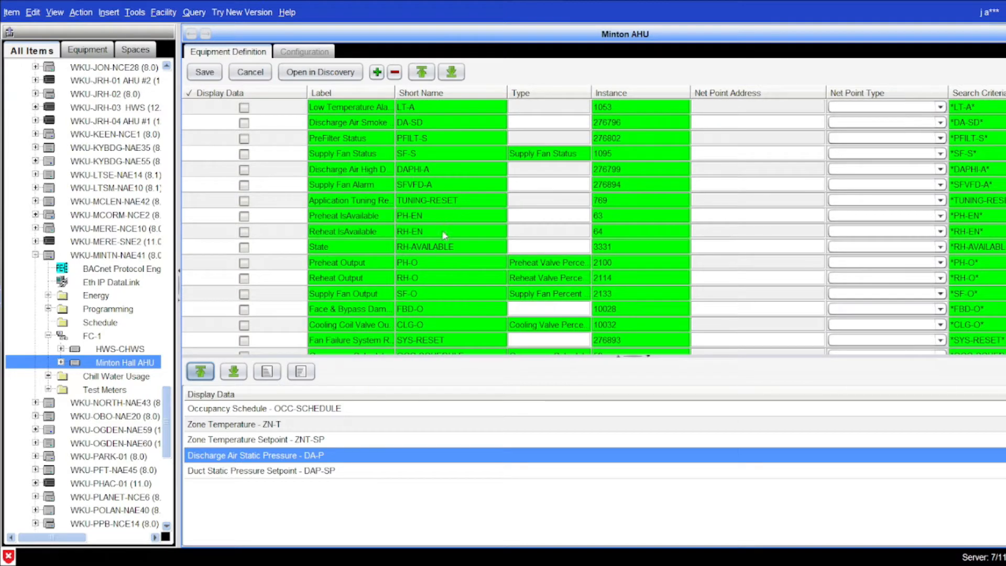
Mark Application Tuning Reset (TUNING-RESET), Fan Failure System Reset (SYS-RESET), Supply Fan Status (SF-S) and Supply Fan Output (SF-O) as display data.
{"action": "left_click", "coordinate": [245, 200]}
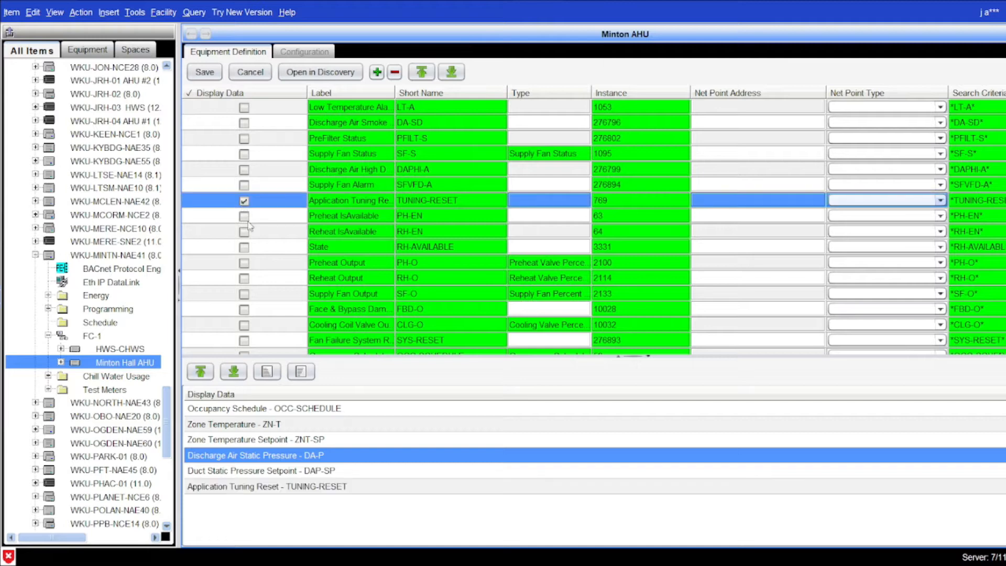
{"action": "left_click", "coordinate": [244, 341]}
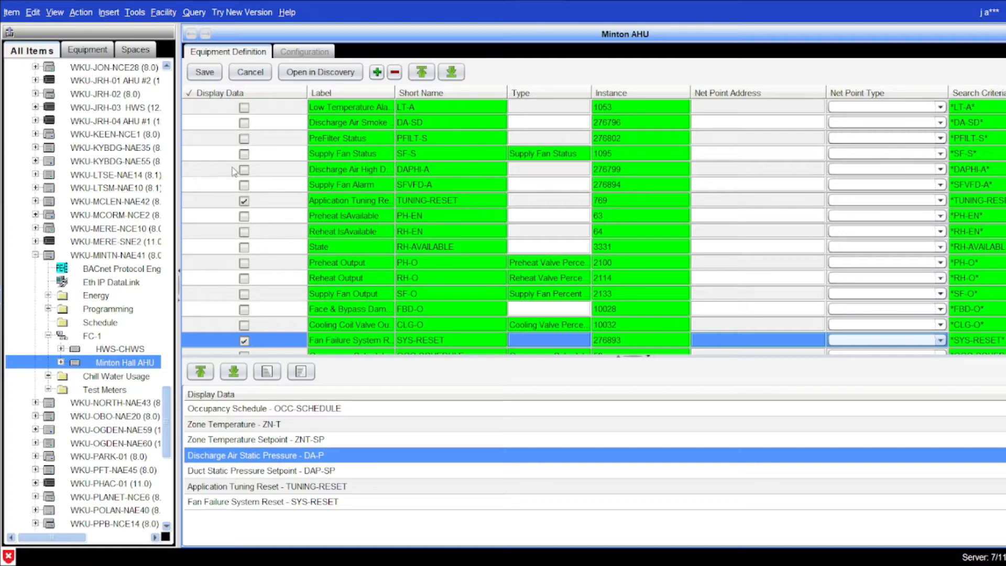
{"action": "left_click", "coordinate": [244, 154]}
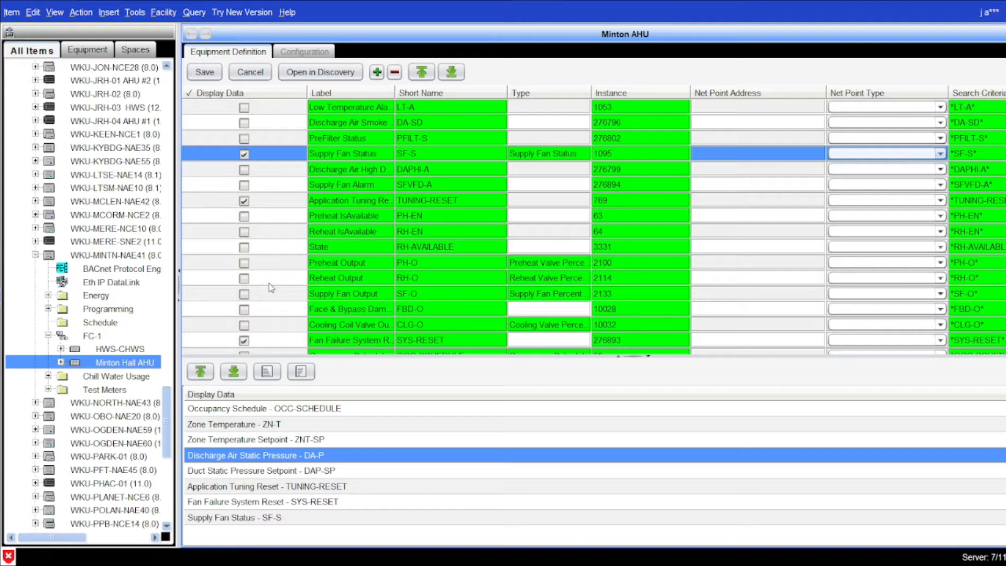
{"action": "left_click", "coordinate": [244, 294]}
Mark Supply Fan Command (SF-C) and Discharge Air Temperature (DA-T) as display data.
{"action": "scroll", "coordinate": [244, 296], "scroll_direction": "down", "scroll_amount": 1}
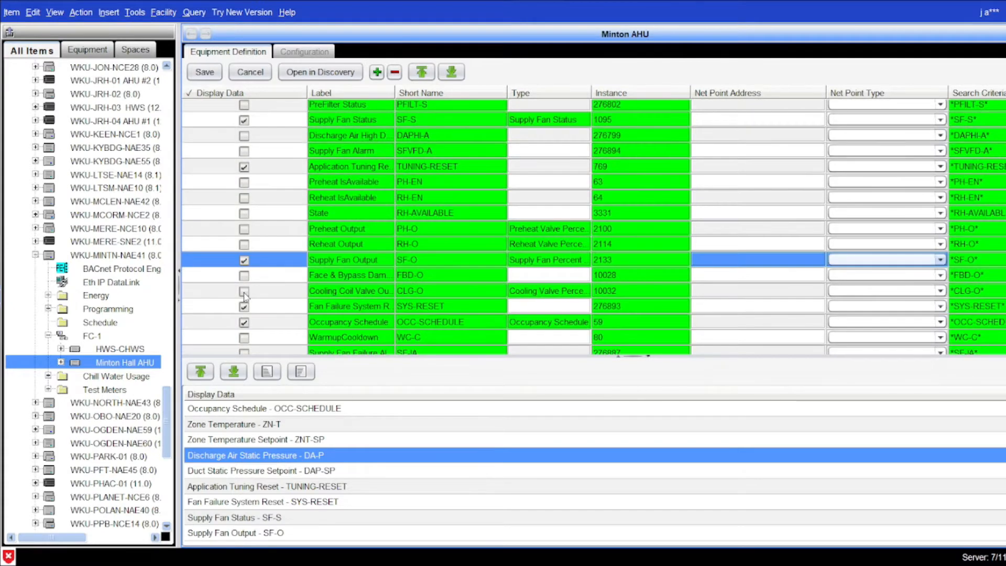
{"action": "scroll", "coordinate": [244, 296], "scroll_direction": "down", "scroll_amount": 1}
{"action": "scroll", "coordinate": [245, 296], "scroll_direction": "down", "scroll_amount": 1}
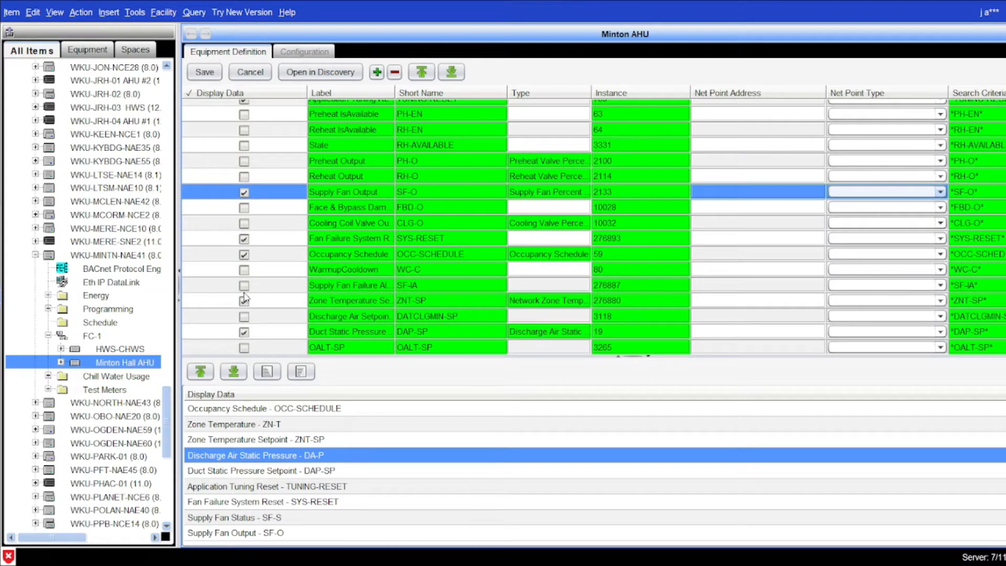
{"action": "scroll", "coordinate": [244, 297], "scroll_direction": "down", "scroll_amount": 1}
{"action": "scroll", "coordinate": [244, 297], "scroll_direction": "down", "scroll_amount": 5}
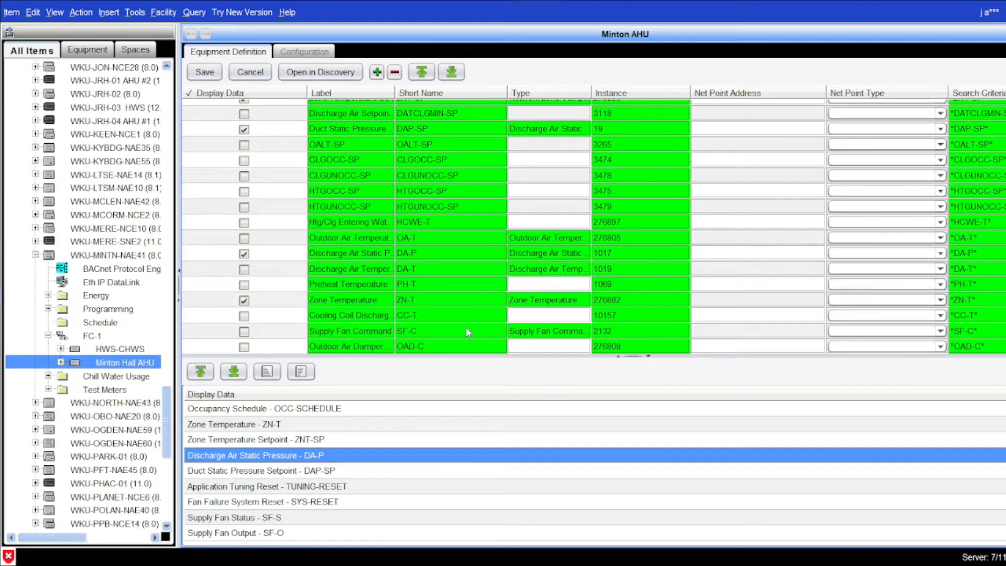
{"action": "left_click", "coordinate": [244, 332]}
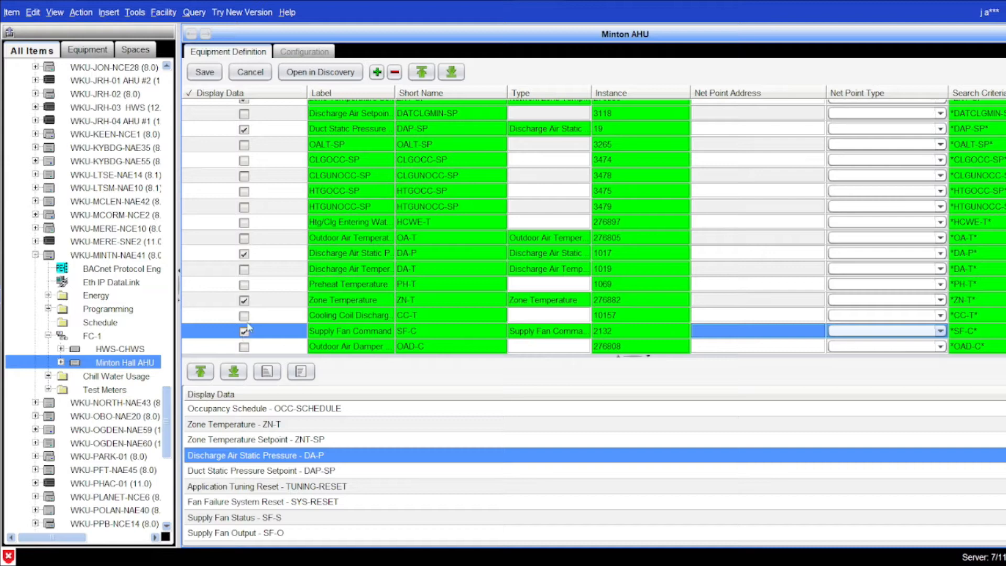
{"action": "left_click", "coordinate": [243, 270]}
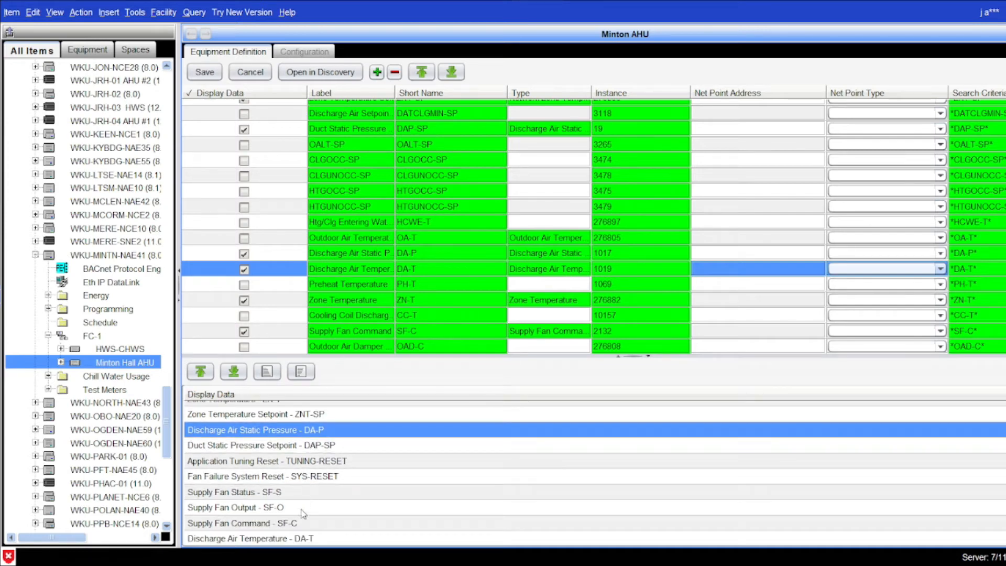
Move Discharge Air Temperature (DA-T) up the display order to directly above Discharge Air Static Pressure (DA-P).
{"action": "left_click", "coordinate": [287, 538]}
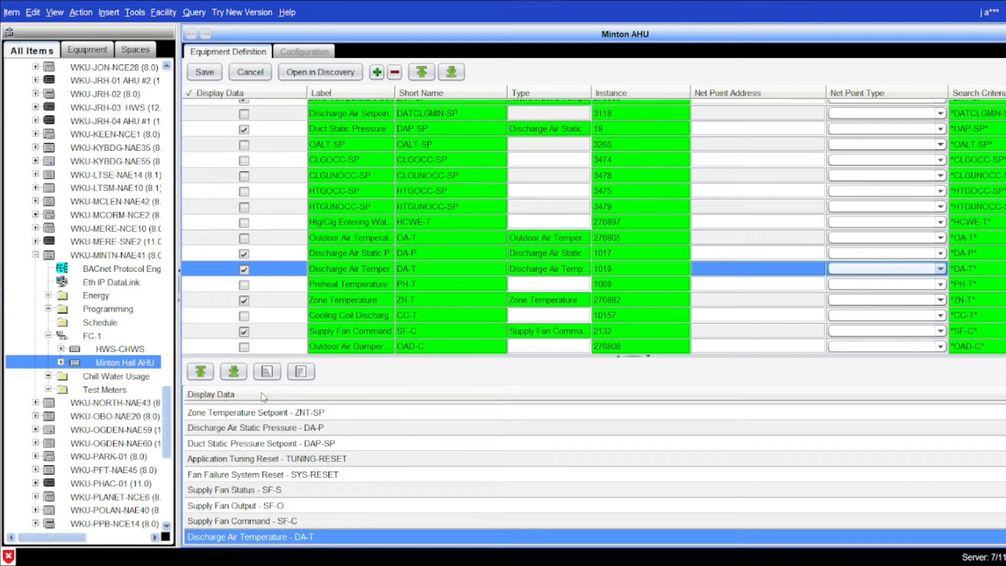
{"action": "left_click", "coordinate": [201, 372]}
{"action": "left_click", "coordinate": [200, 372]}
{"action": "left_click", "coordinate": [200, 372]}
{"action": "left_click", "coordinate": [201, 372]}
{"action": "left_click", "coordinate": [201, 372]}
{"action": "left_click", "coordinate": [201, 372]}
{"action": "left_click", "coordinate": [200, 372]}
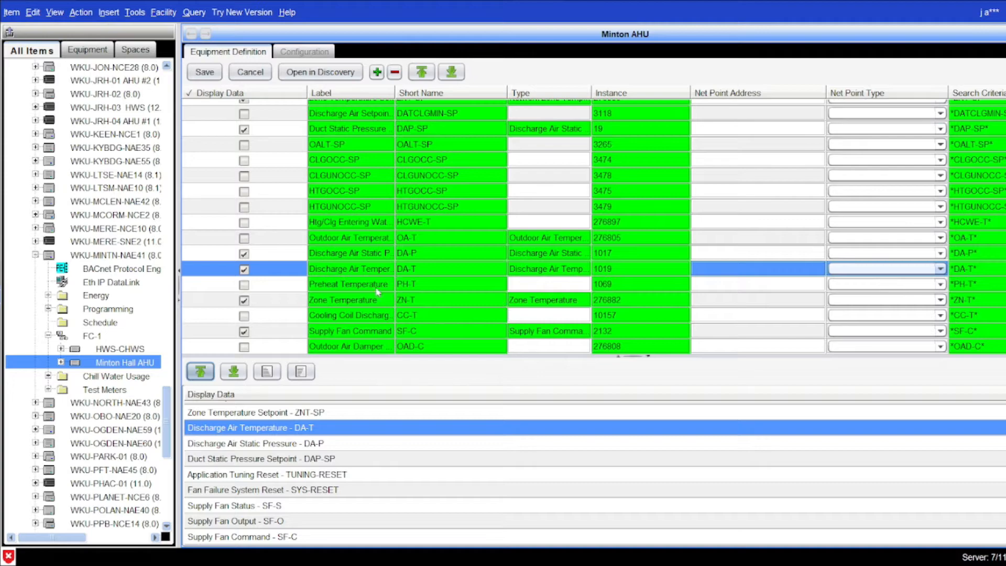
Mark all remaining points of the Minton AHU definition as display data at once.
{"action": "scroll", "coordinate": [307, 310], "scroll_direction": "up", "scroll_amount": 2}
{"action": "scroll", "coordinate": [307, 310], "scroll_direction": "up", "scroll_amount": 4}
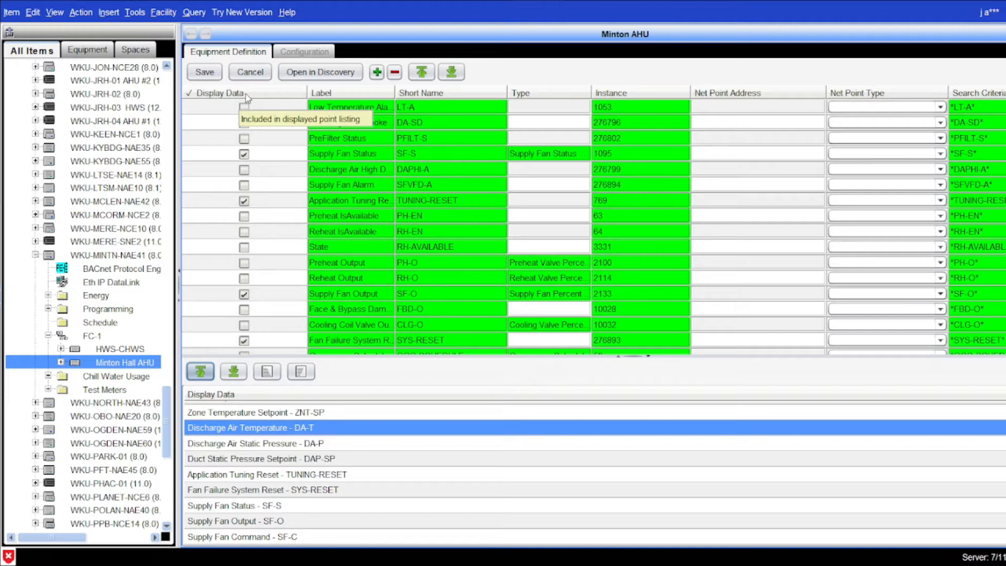
{"action": "left_click", "coordinate": [246, 97]}
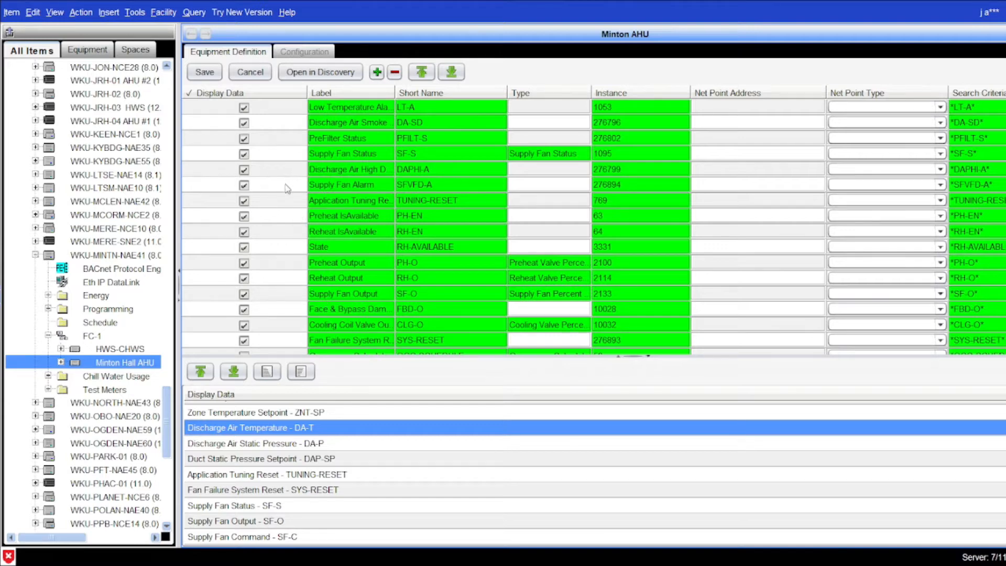
{"action": "scroll", "coordinate": [283, 202], "scroll_direction": "down", "scroll_amount": 2}
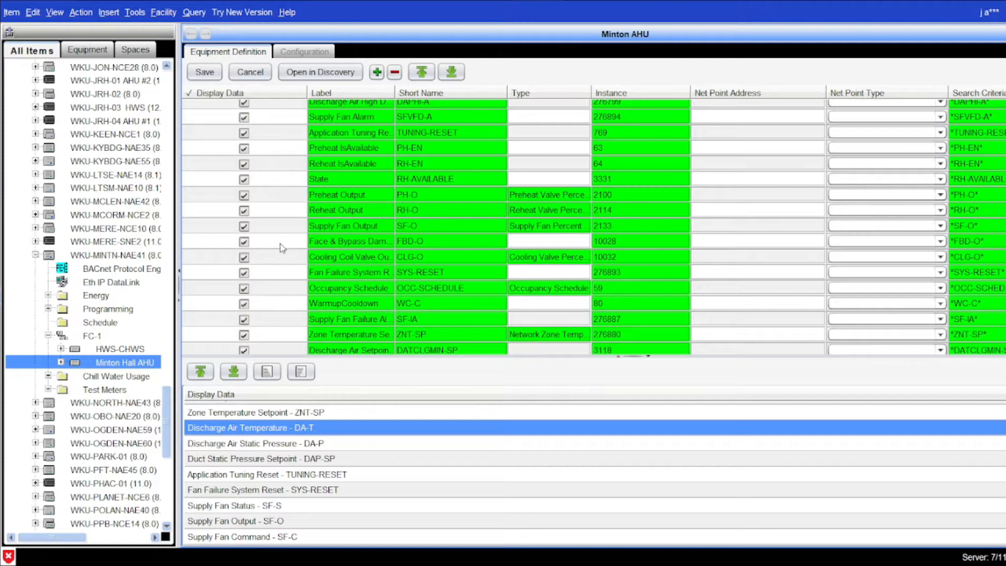
{"action": "scroll", "coordinate": [282, 248], "scroll_direction": "down", "scroll_amount": 4}
{"action": "scroll", "coordinate": [282, 248], "scroll_direction": "down", "scroll_amount": 3}
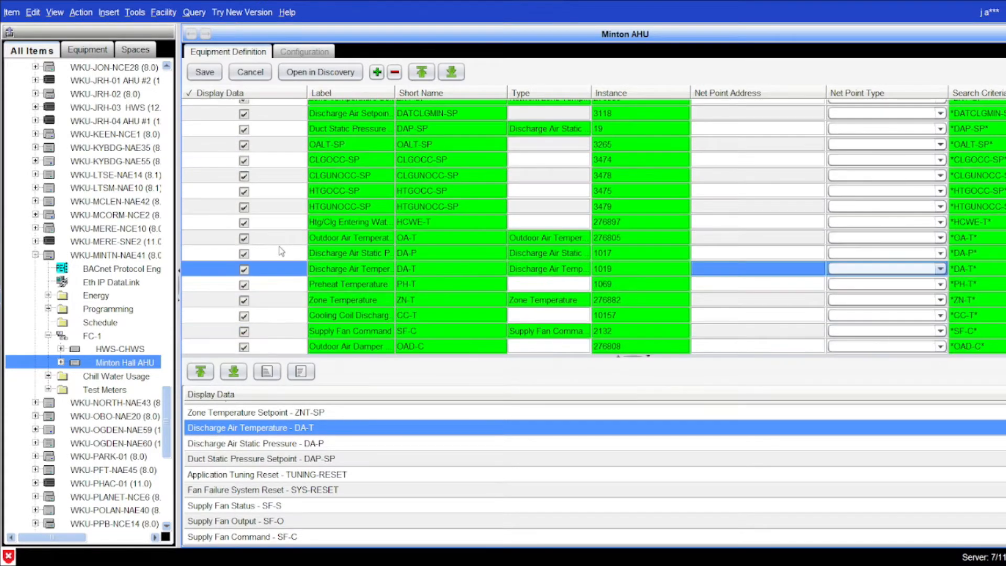
Exclude Outdoor Air Temperature (OA-T) from the display data and save the Minton AHU definition.
{"action": "scroll", "coordinate": [281, 251], "scroll_direction": "up", "scroll_amount": 6}
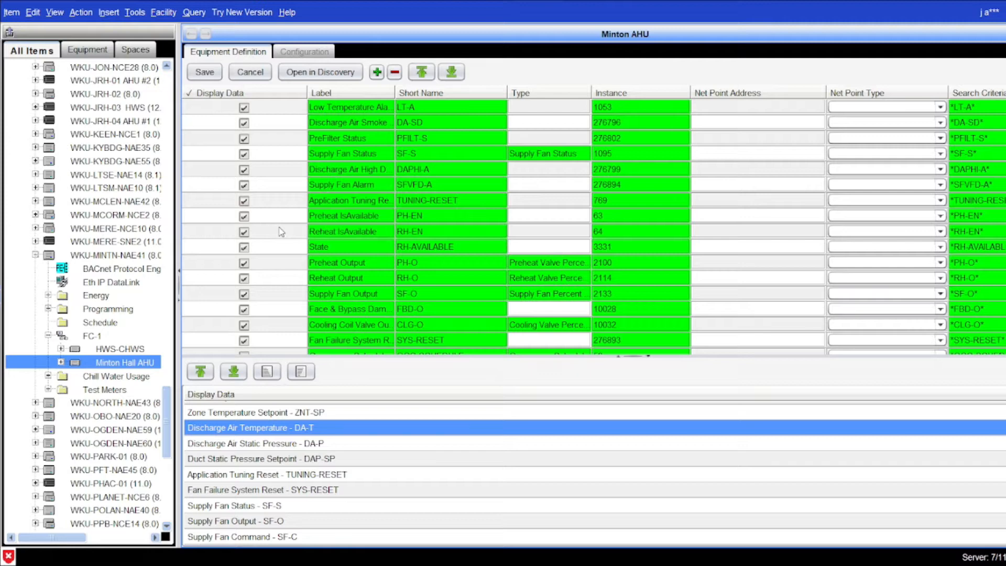
{"action": "scroll", "coordinate": [276, 275], "scroll_direction": "down", "scroll_amount": 1}
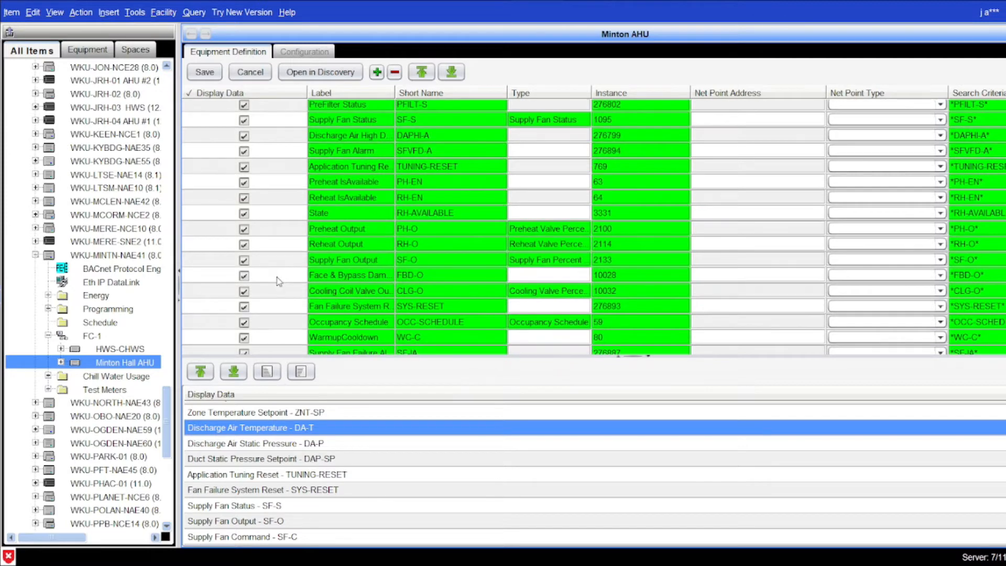
{"action": "scroll", "coordinate": [278, 279], "scroll_direction": "down", "scroll_amount": 1}
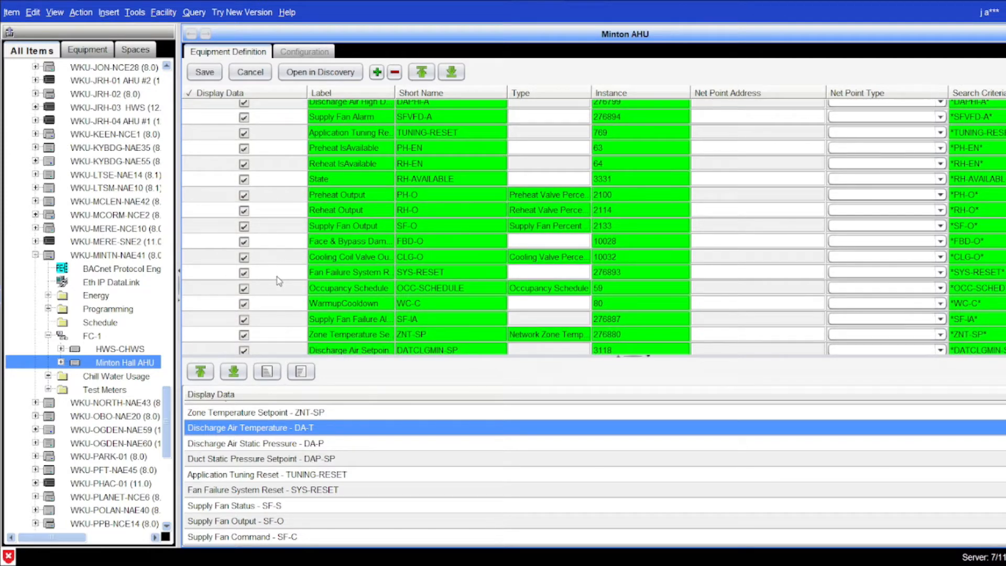
{"action": "scroll", "coordinate": [277, 276], "scroll_direction": "down", "scroll_amount": 1}
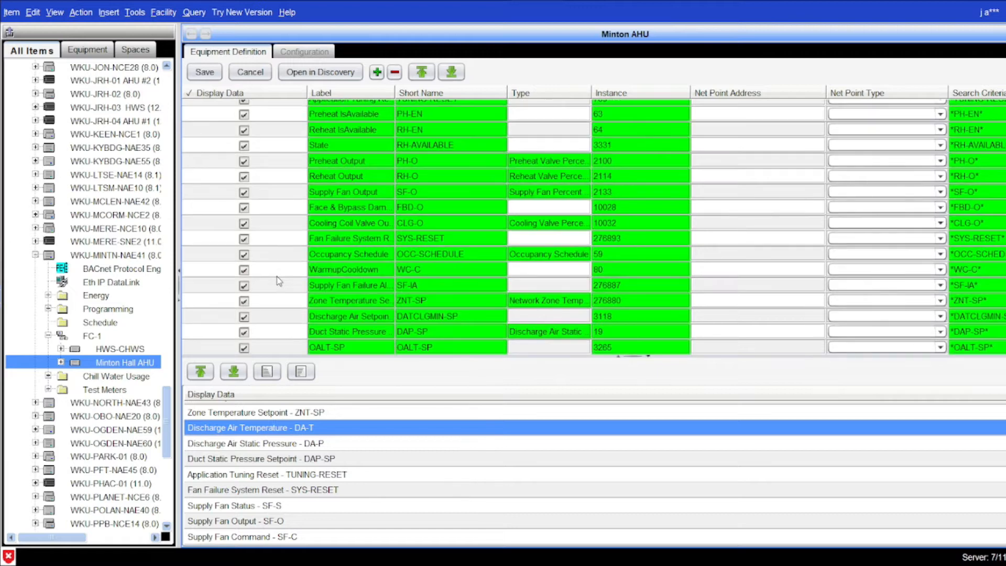
{"action": "scroll", "coordinate": [277, 280], "scroll_direction": "down", "scroll_amount": 1}
{"action": "scroll", "coordinate": [277, 281], "scroll_direction": "down", "scroll_amount": 3}
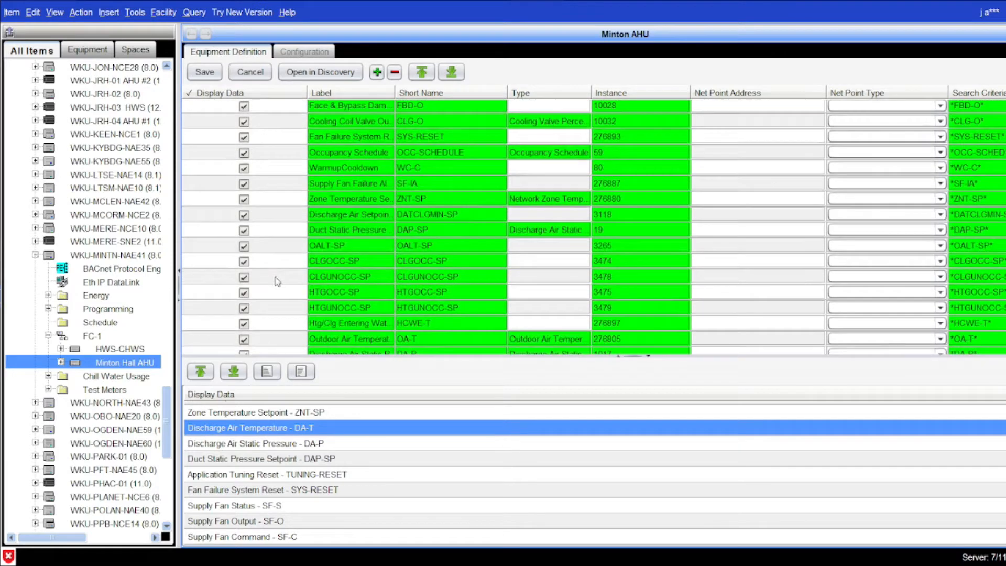
{"action": "left_click", "coordinate": [244, 306]}
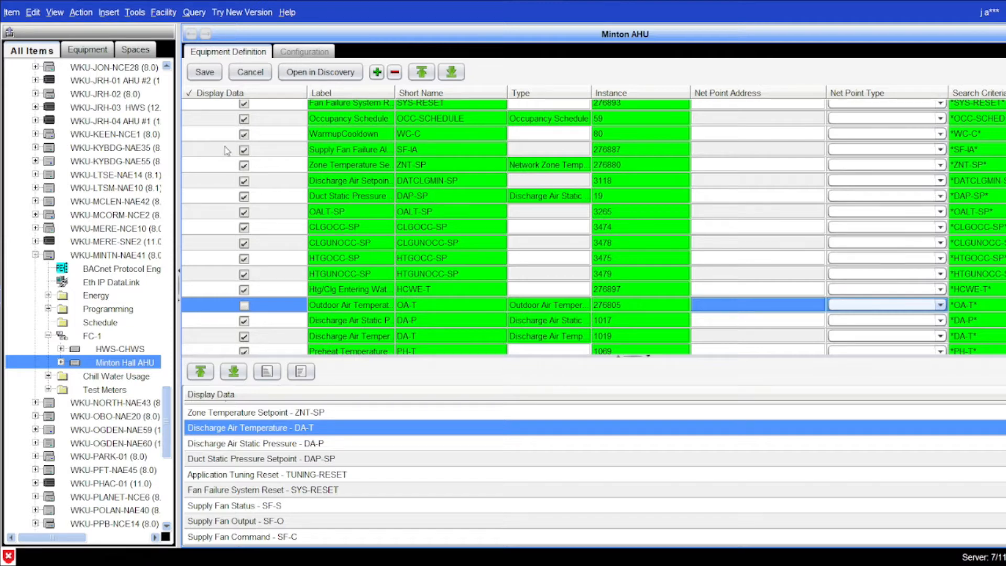
{"action": "left_click", "coordinate": [209, 73]}
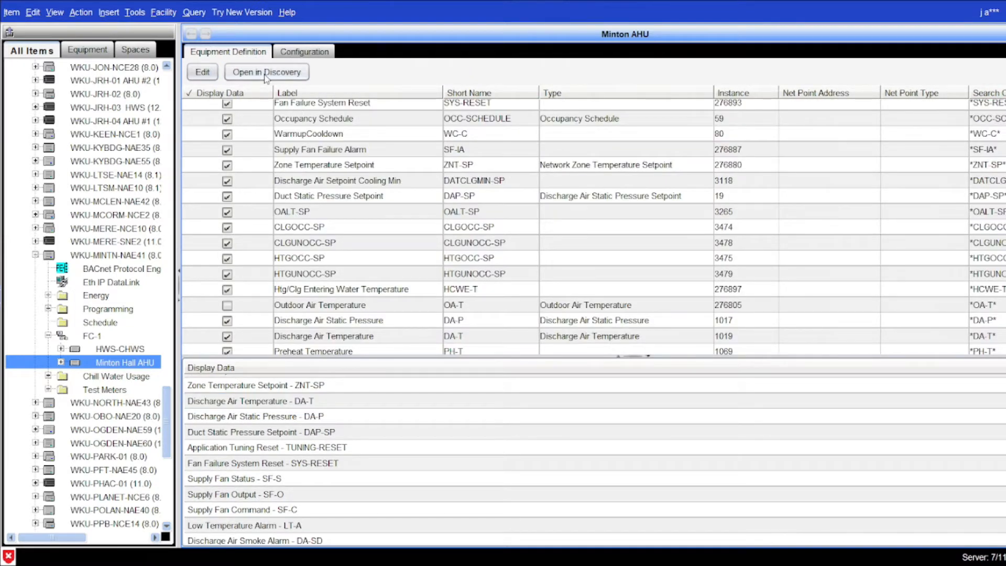
Open the Minton AHU definition in Equipment Discovery and save the Minton Hall AHU equipment.
{"action": "left_click", "coordinate": [266, 73]}
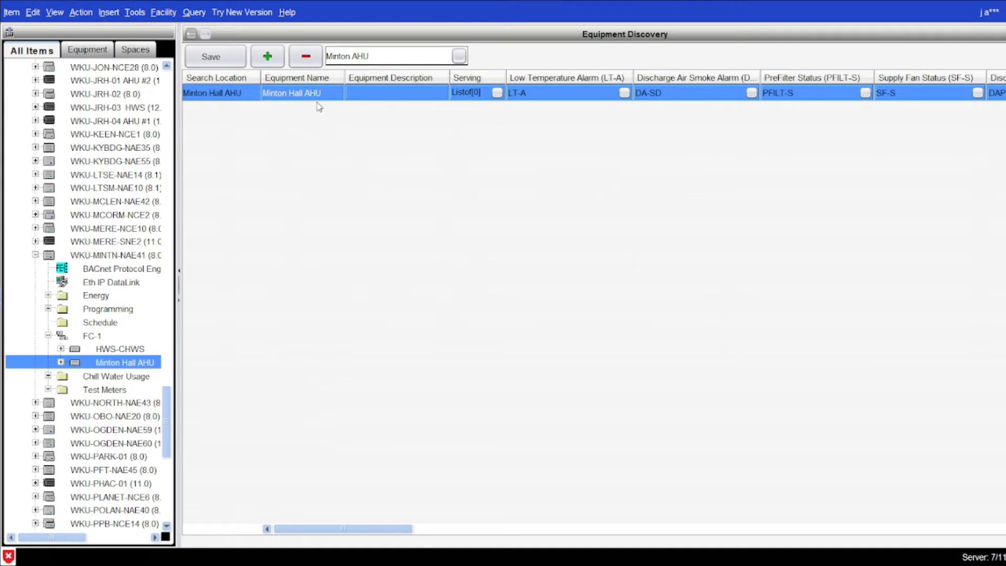
{"action": "mouse_move", "coordinate": [493, 98]}
{"action": "left_click", "coordinate": [212, 61]}
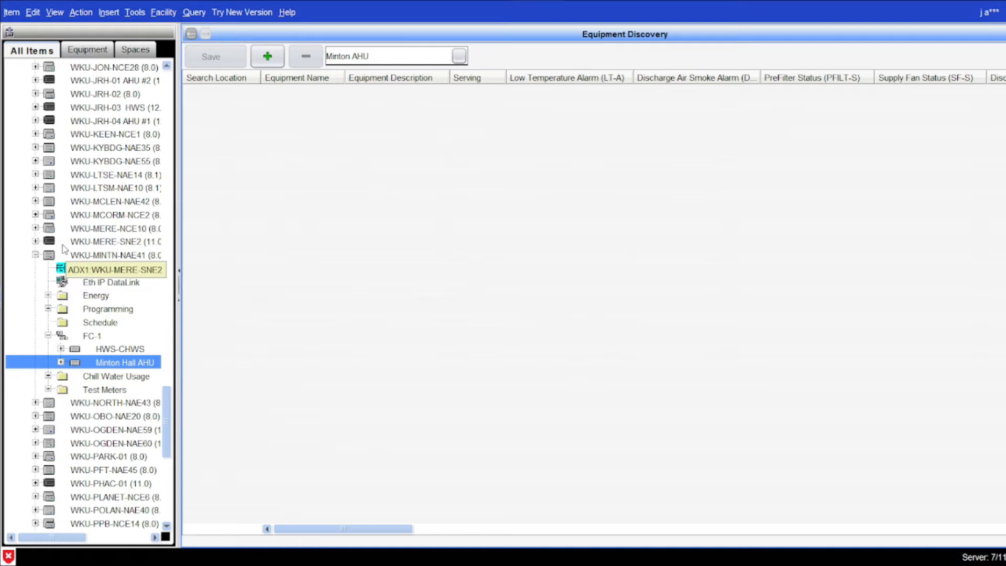
Open the WKU Main Campus space and expand Minton Hall in its spaces tree down to the Equipment space.
{"action": "left_click", "coordinate": [132, 51]}
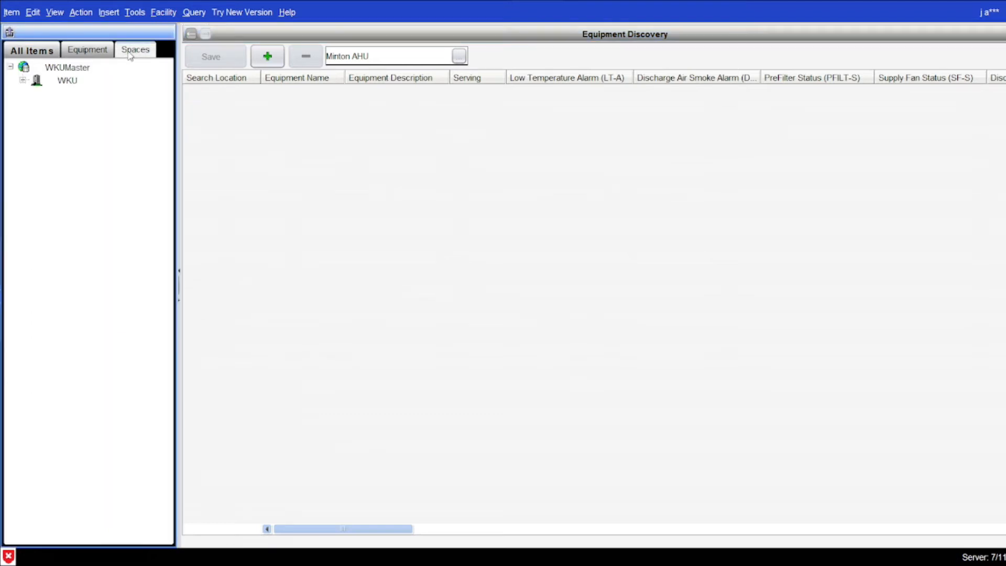
{"action": "left_click", "coordinate": [23, 81]}
{"action": "left_click", "coordinate": [60, 95]}
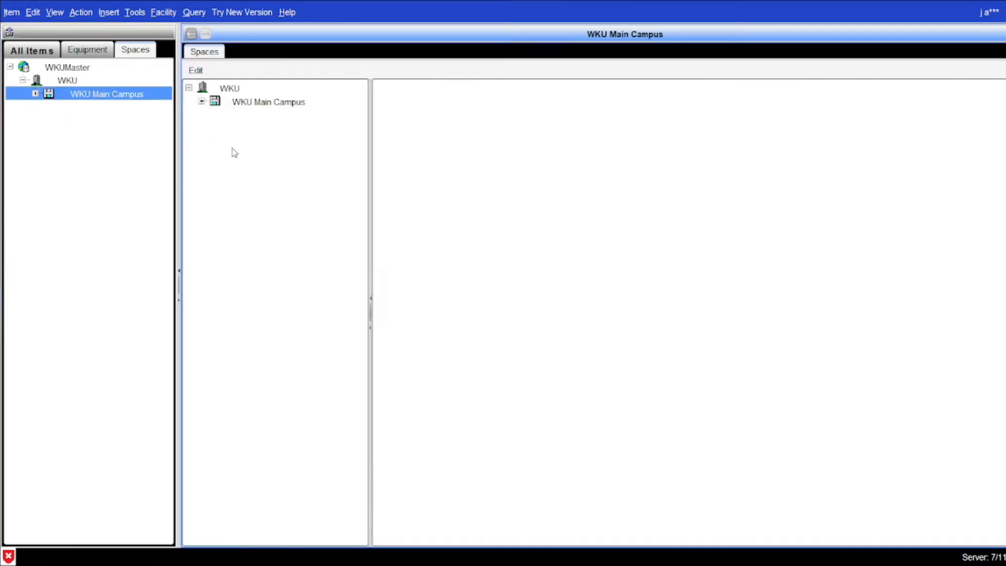
{"action": "left_click", "coordinate": [202, 101]}
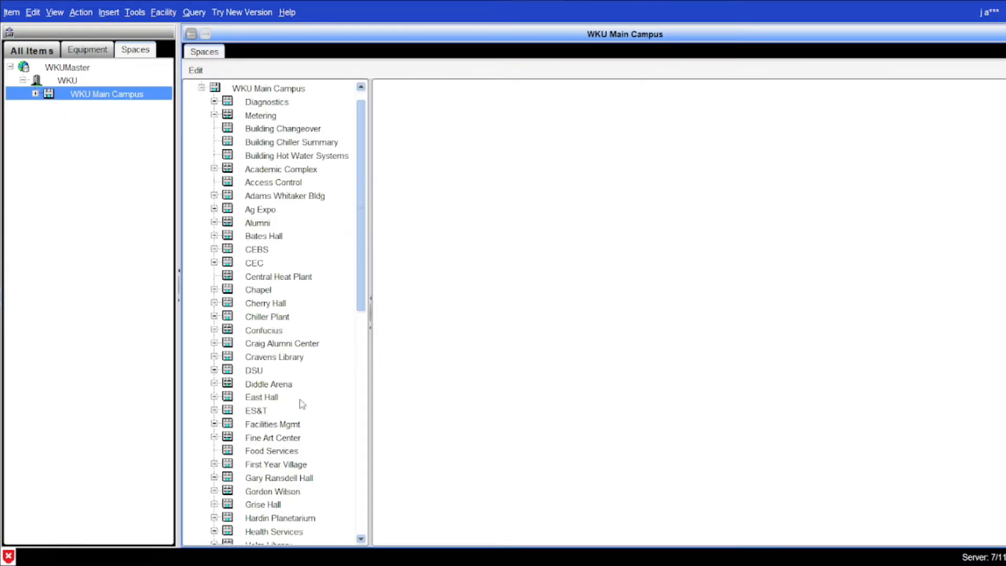
{"action": "scroll", "coordinate": [307, 399], "scroll_direction": "down", "scroll_amount": 2}
{"action": "scroll", "coordinate": [309, 400], "scroll_direction": "down", "scroll_amount": 1}
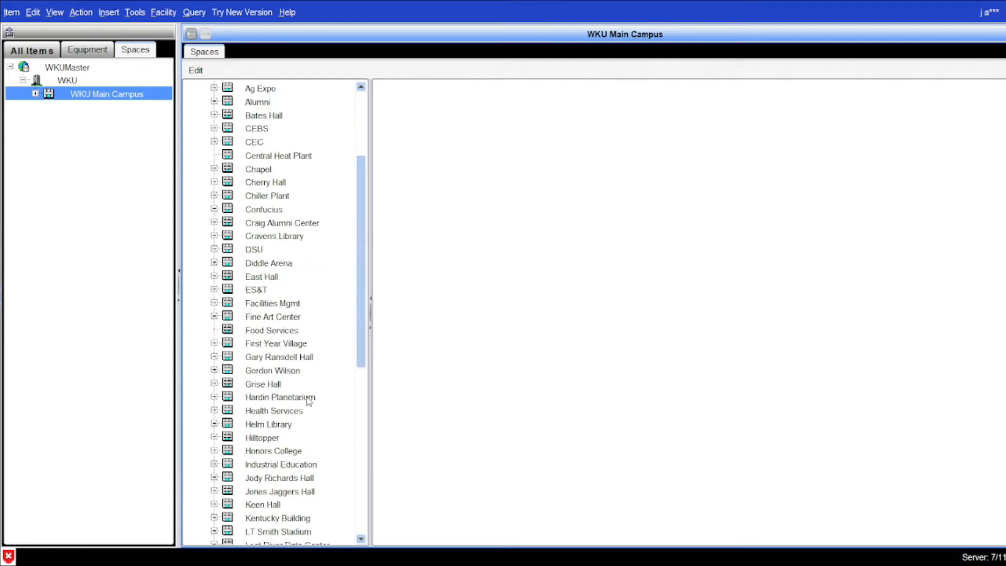
{"action": "scroll", "coordinate": [334, 442], "scroll_direction": "down", "scroll_amount": 2}
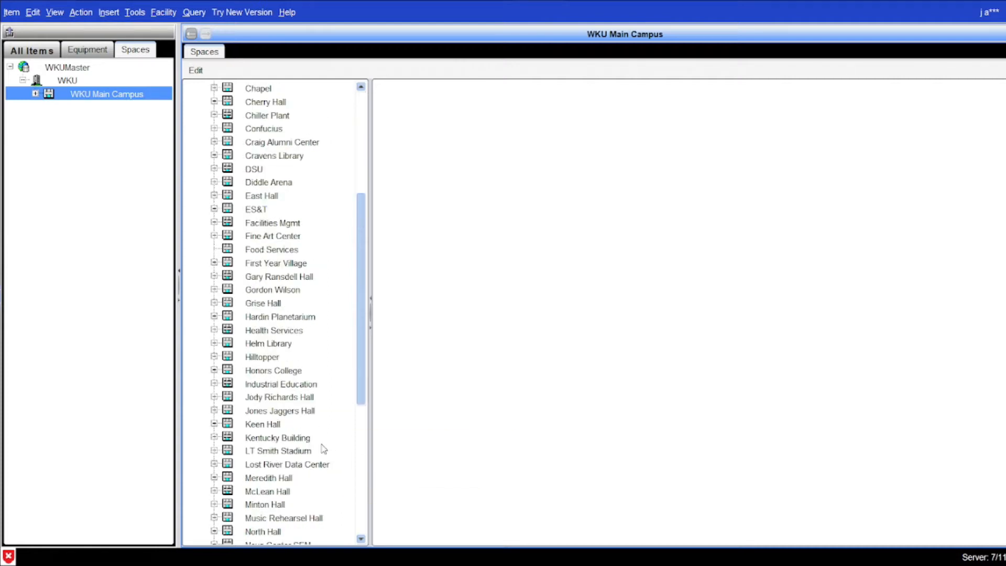
{"action": "scroll", "coordinate": [323, 449], "scroll_direction": "down", "scroll_amount": 1}
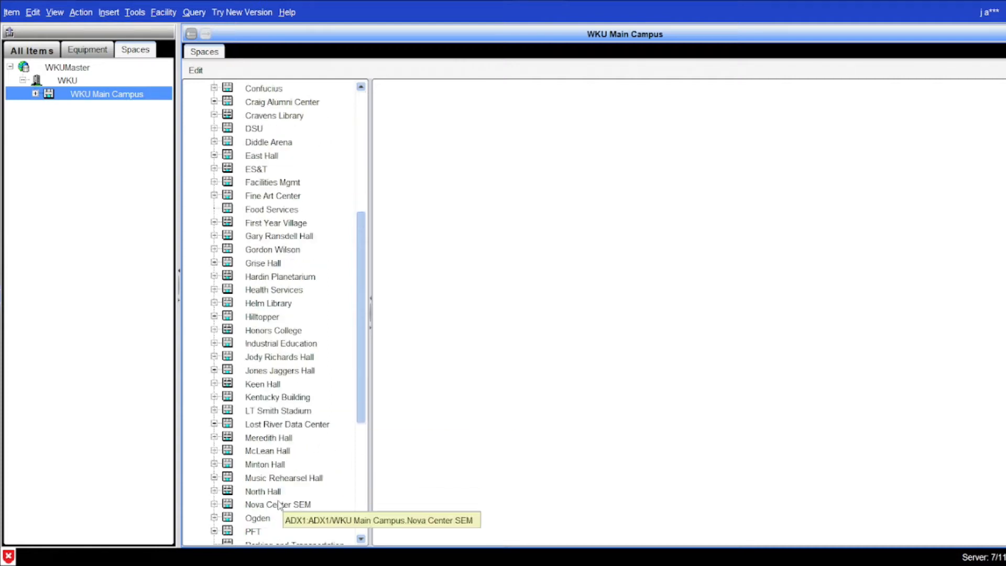
{"action": "left_click", "coordinate": [214, 464]}
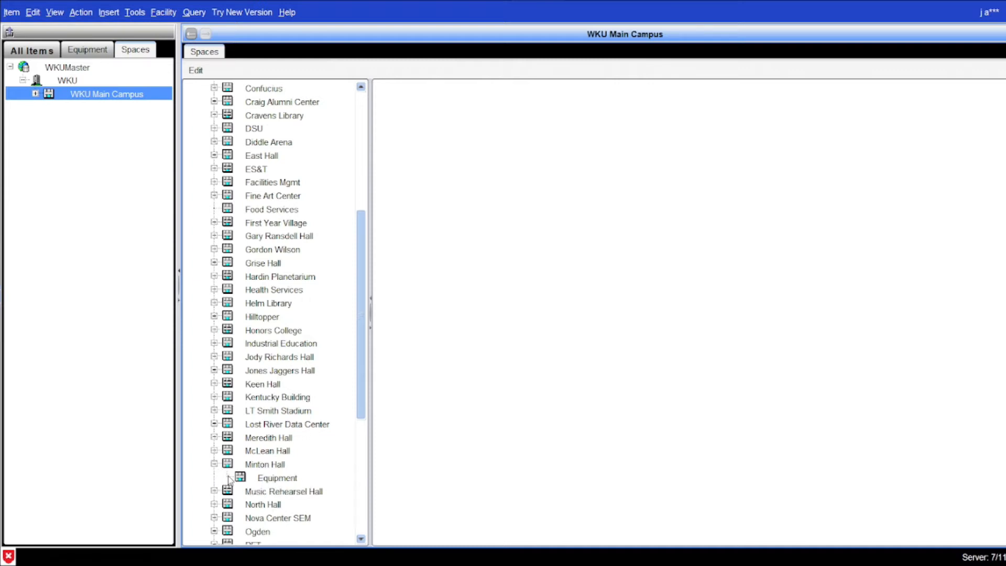
Refresh all the navigation trees and expand the Equipment folder under WKU in the equipment tree.
{"action": "left_click", "coordinate": [84, 52]}
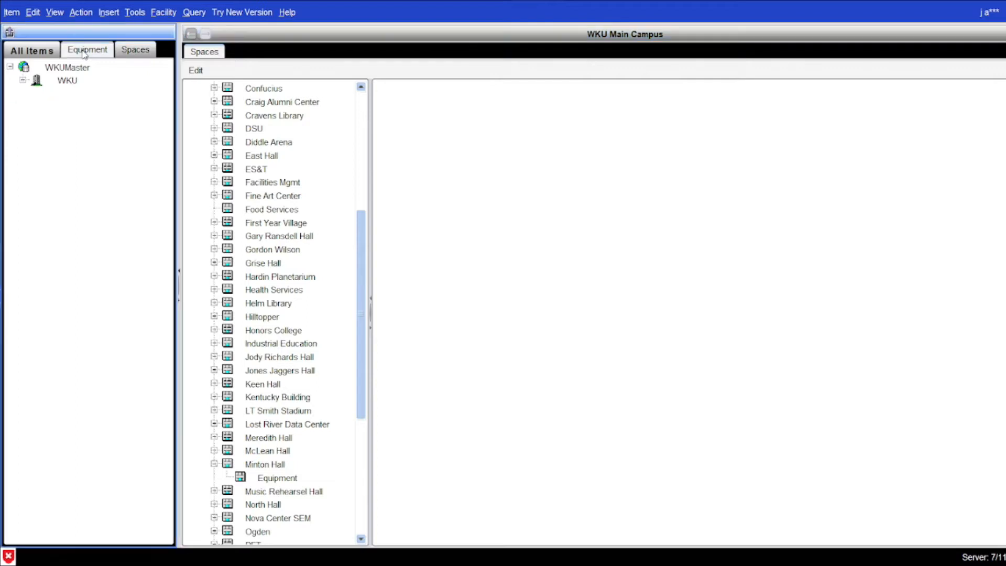
{"action": "left_click", "coordinate": [23, 80]}
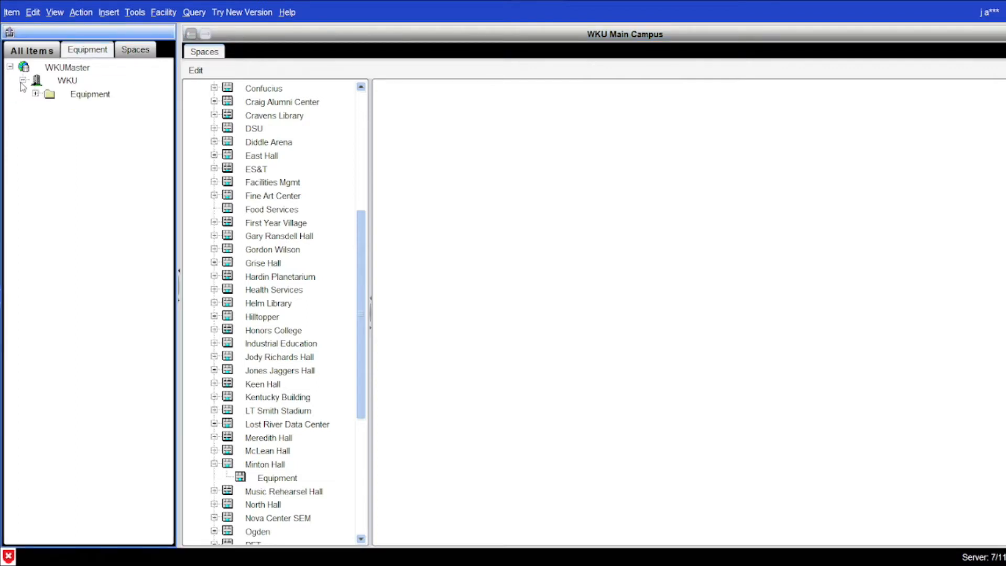
{"action": "right_click", "coordinate": [57, 34]}
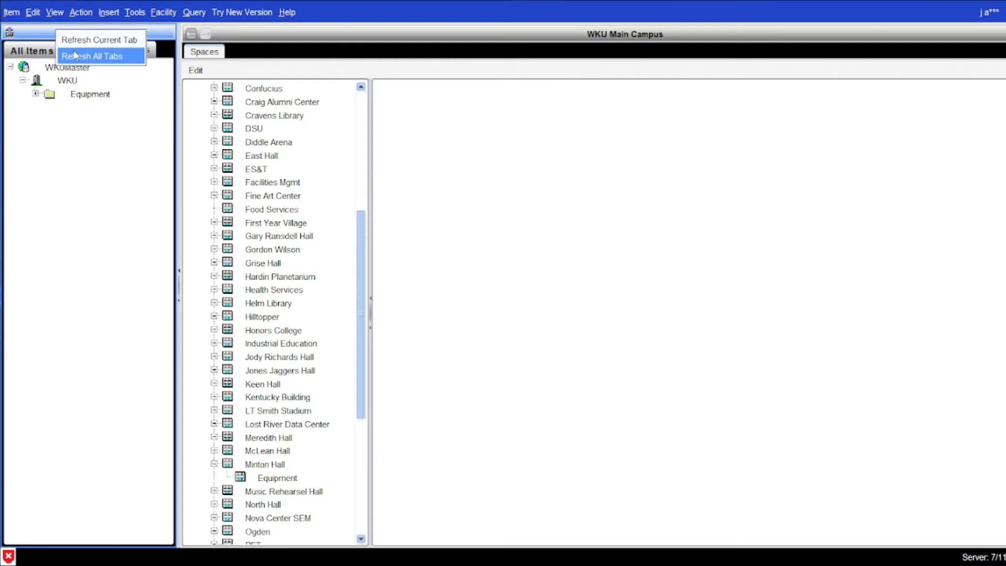
{"action": "left_click", "coordinate": [75, 55]}
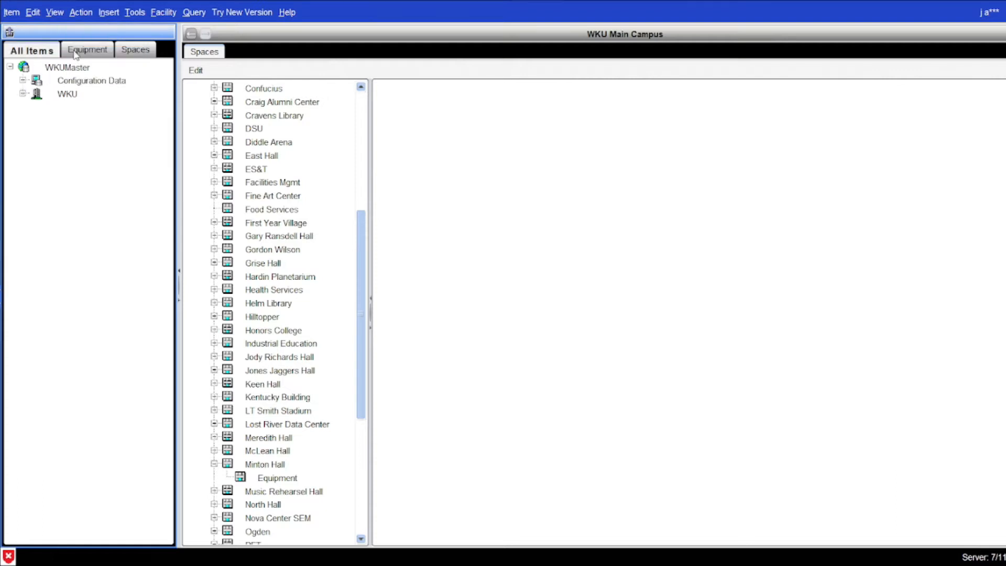
{"action": "left_click", "coordinate": [22, 80]}
{"action": "left_click", "coordinate": [36, 94]}
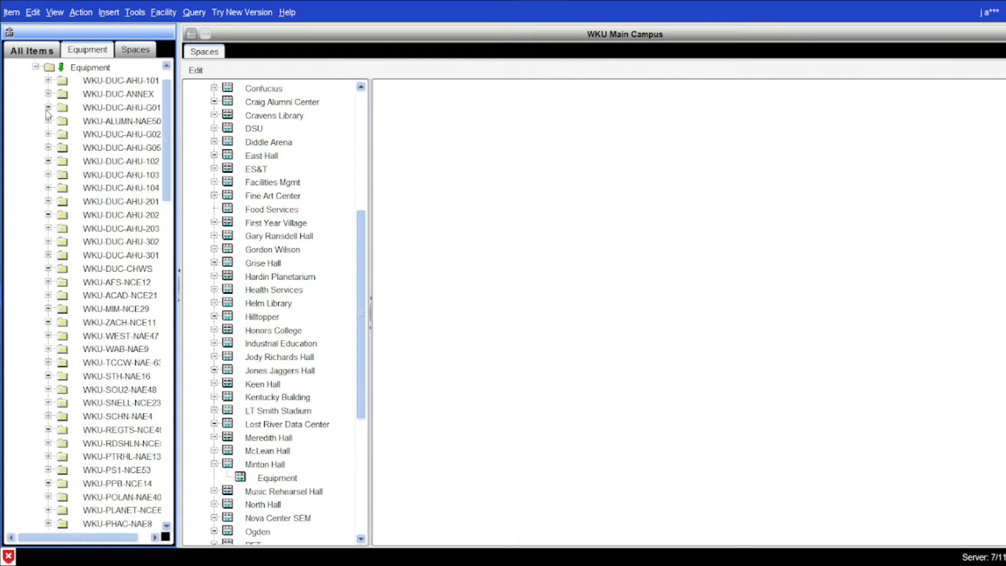
Expand WKU-MINTN-NAE41 and its FC-1 folder in the equipment tree and select Minton Hall AHU.
{"action": "scroll", "coordinate": [100, 241], "scroll_direction": "down", "scroll_amount": 8}
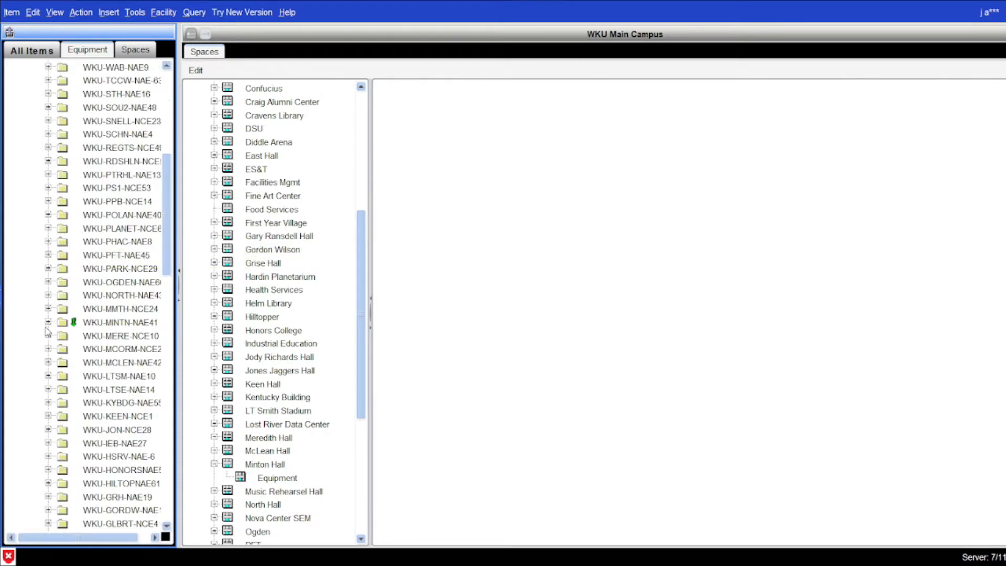
{"action": "left_click", "coordinate": [47, 322]}
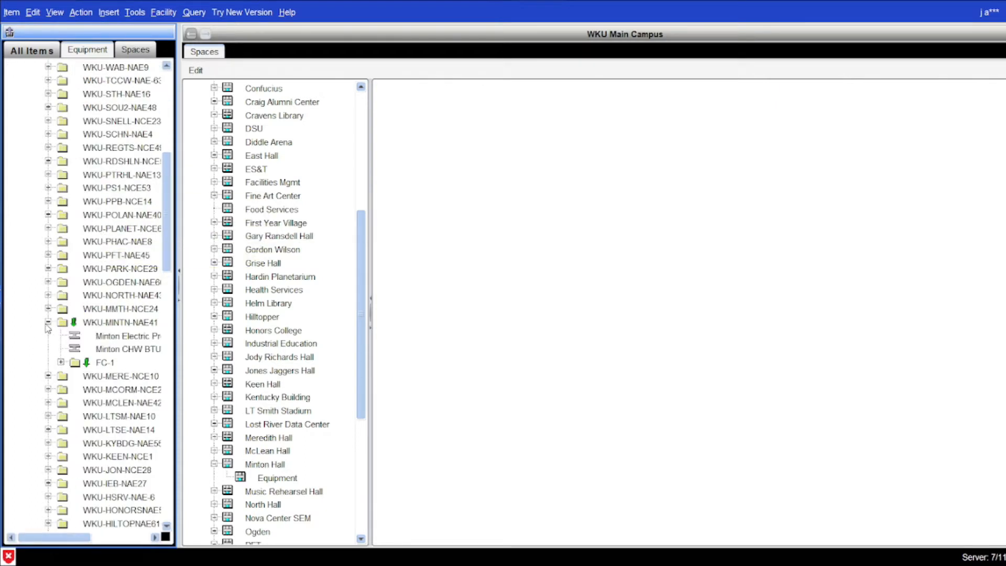
{"action": "left_click", "coordinate": [60, 362]}
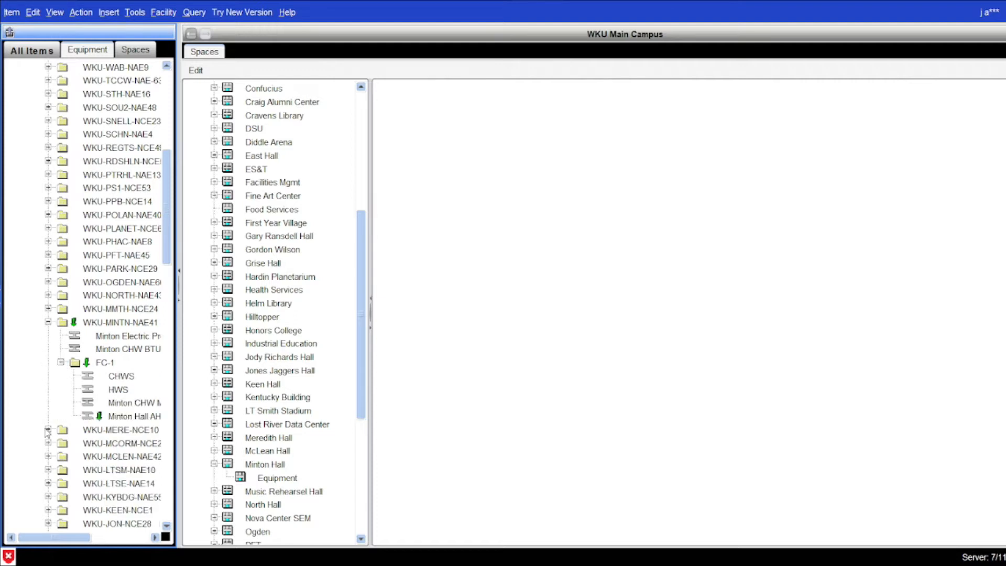
{"action": "left_click", "coordinate": [120, 418]}
{"action": "mouse_move", "coordinate": [120, 417]}
{"action": "left_mouse_down"}
{"action": "mouse_move", "coordinate": [257, 479]}
{"action": "mouse_move", "coordinate": [128, 422]}
{"action": "left_mouse_up"}
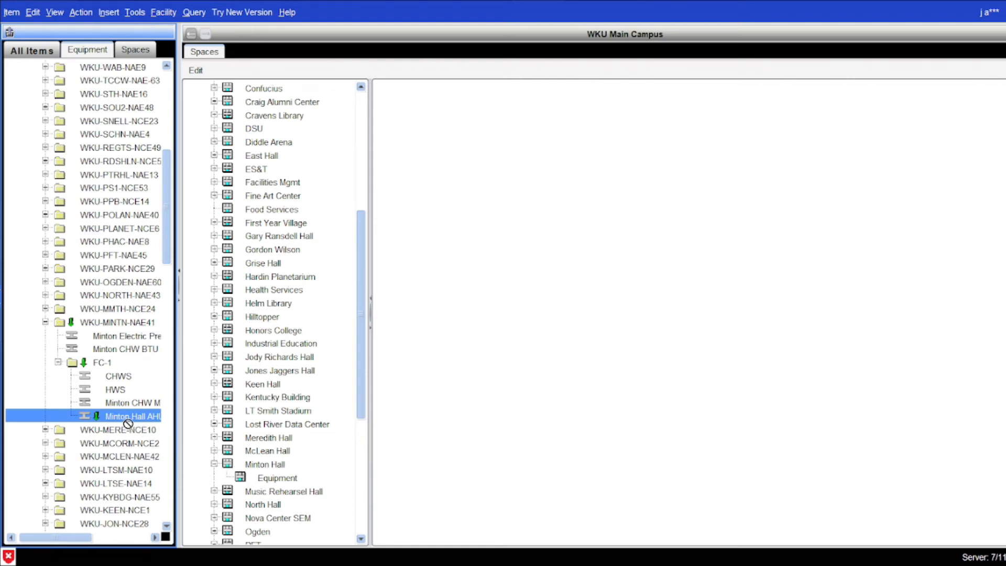
Edit the WKU Main Campus spaces, link Minton Hall AHU to Minton Hall's Equipment space, and save.
{"action": "left_click", "coordinate": [195, 70]}
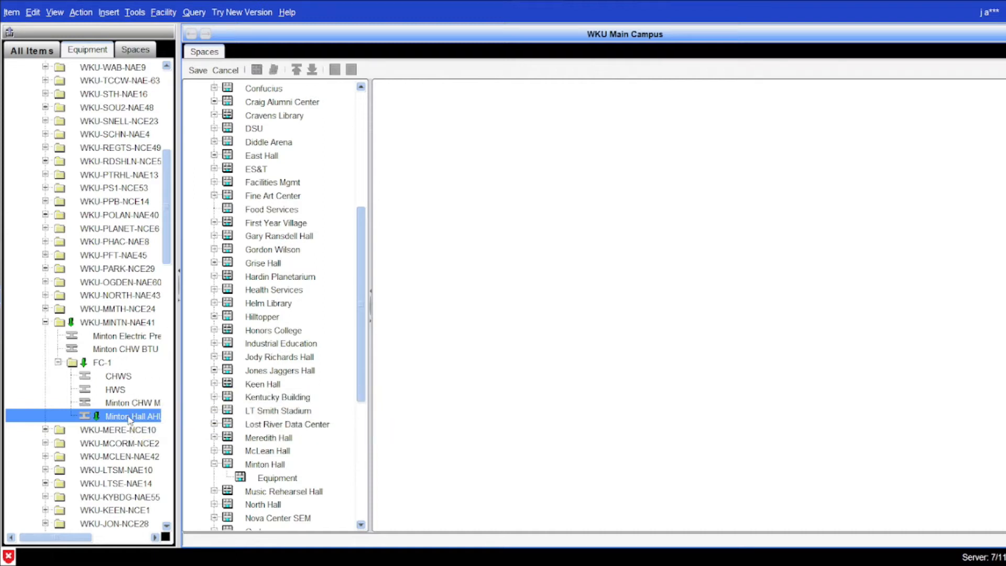
{"action": "left_click", "coordinate": [260, 492]}
{"action": "left_click", "coordinate": [268, 480]}
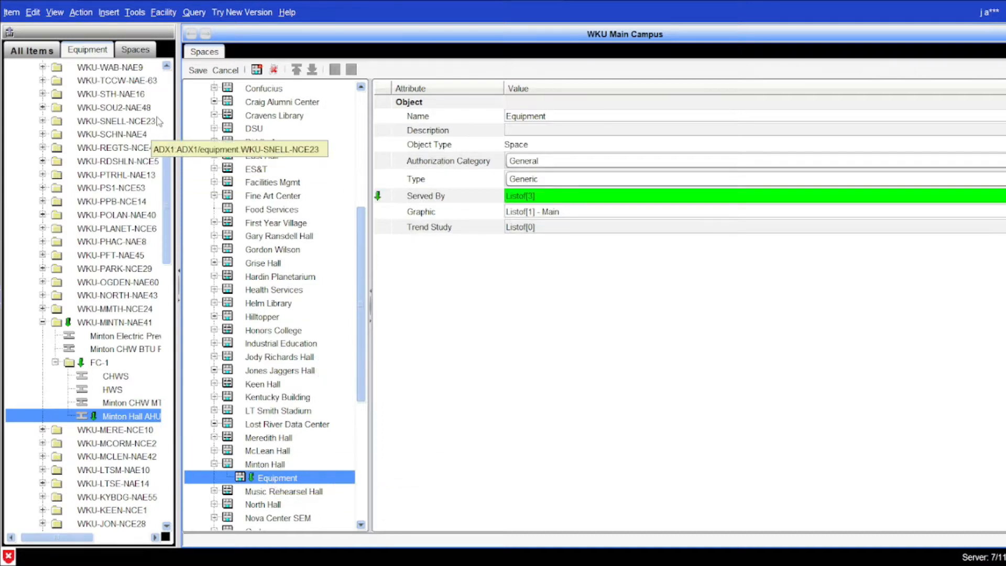
{"action": "left_click", "coordinate": [197, 70]}
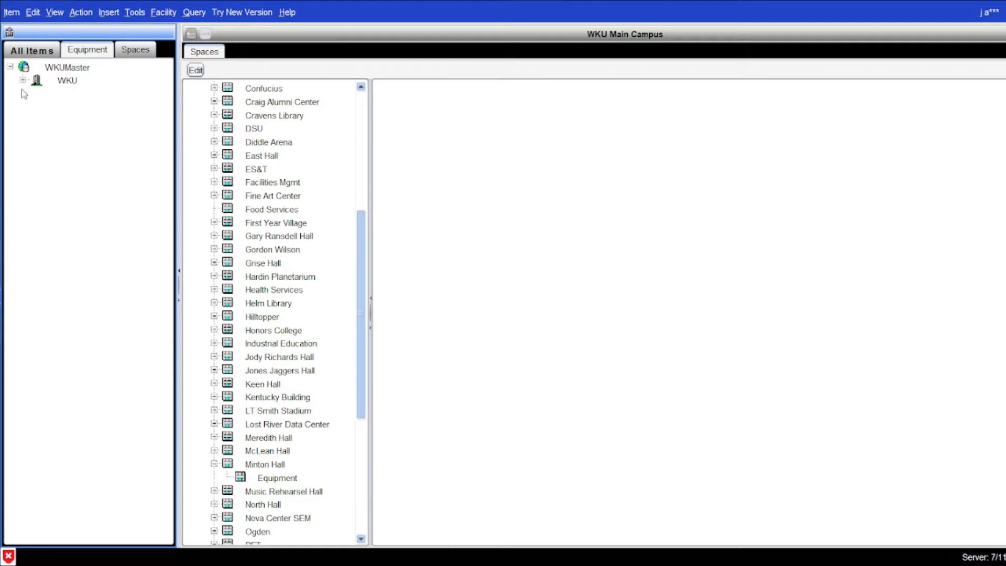
Expand WKU in the equipment tree, switch to the tree of all items, and select ADX1 (13.0).
{"action": "left_click", "coordinate": [22, 81]}
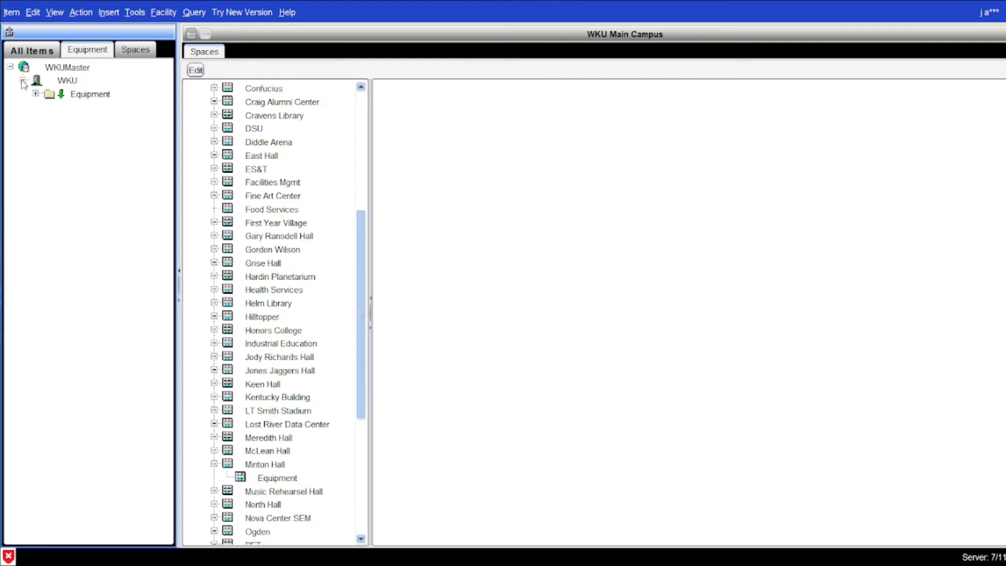
{"action": "left_click", "coordinate": [29, 52]}
{"action": "left_click", "coordinate": [21, 93]}
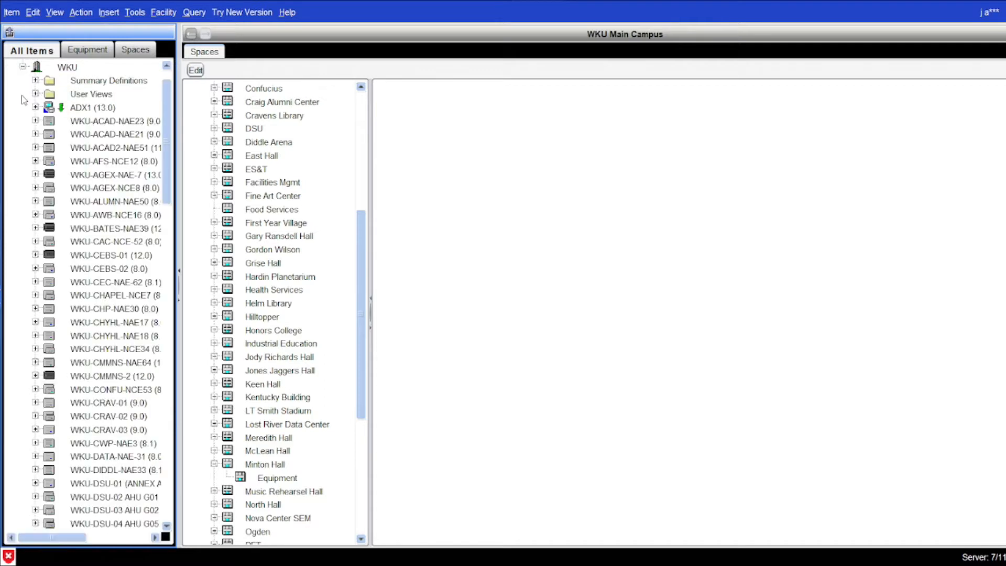
{"action": "left_click", "coordinate": [88, 109]}
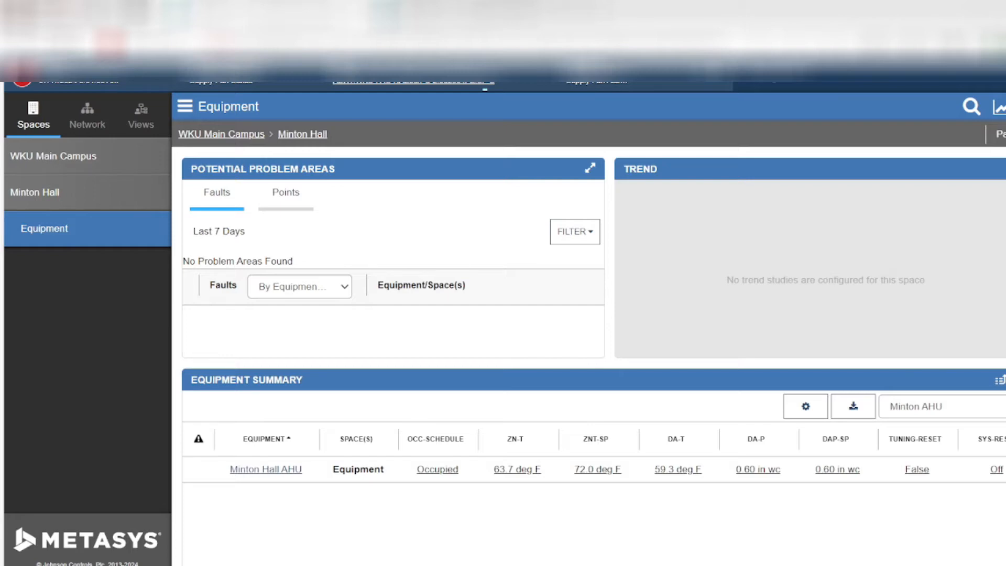
In the Metasys UI, open Minton Hall AHU from the Equipment Summary and review its equipment data points.
{"action": "left_click", "coordinate": [260, 469]}
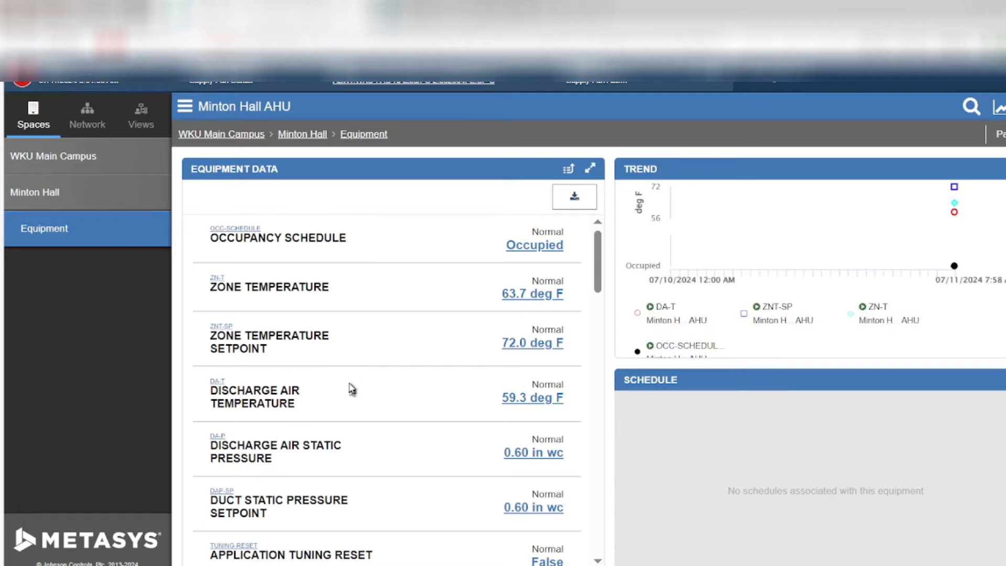
{"action": "scroll", "coordinate": [386, 290], "scroll_direction": "down", "scroll_amount": 3}
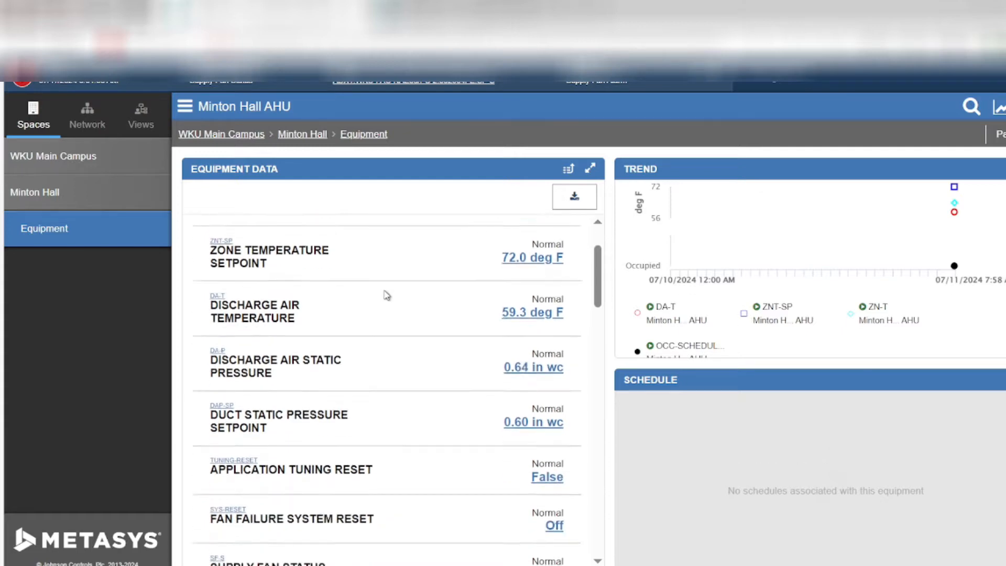
{"action": "scroll", "coordinate": [386, 295], "scroll_direction": "down", "scroll_amount": 2}
{"action": "scroll", "coordinate": [386, 295], "scroll_direction": "down", "scroll_amount": 10}
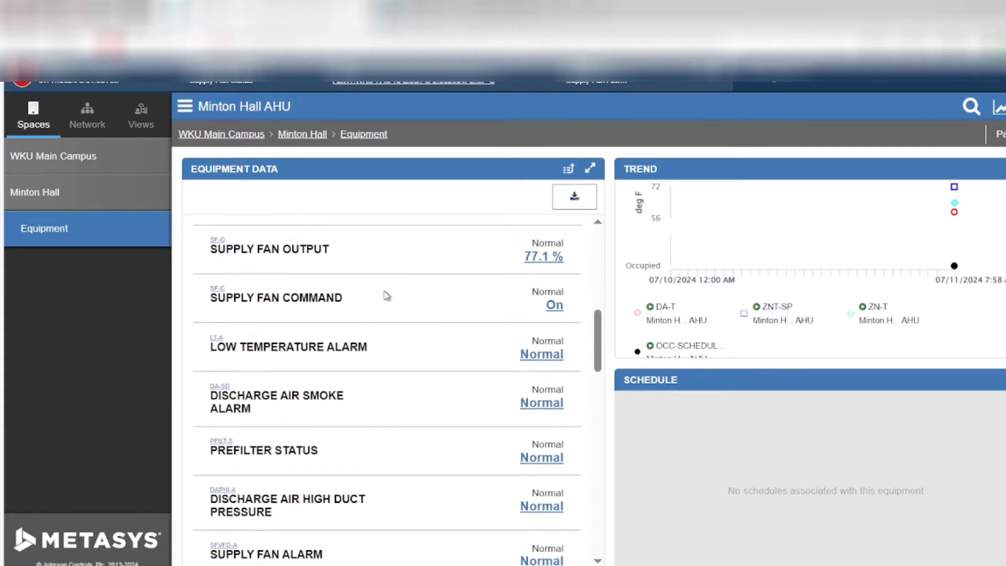
{"action": "scroll", "coordinate": [386, 295], "scroll_direction": "down", "scroll_amount": 4}
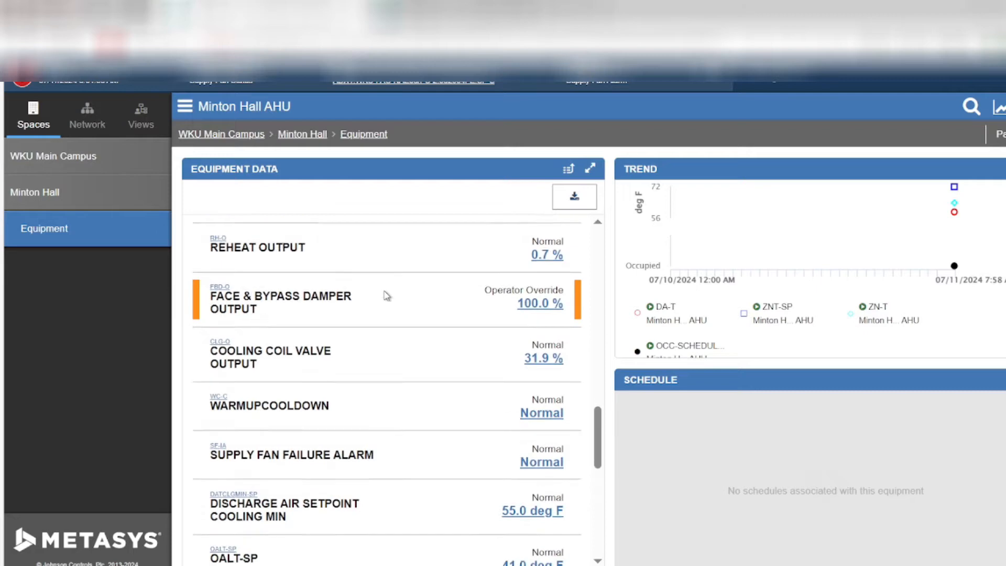
{"action": "scroll", "coordinate": [387, 295], "scroll_direction": "down", "scroll_amount": 9}
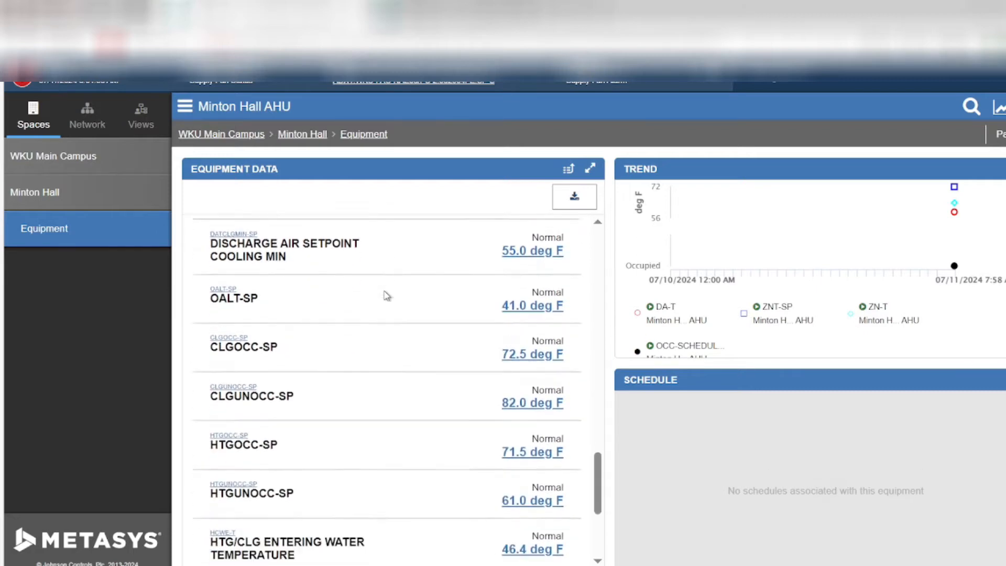
{"action": "scroll", "coordinate": [386, 295], "scroll_direction": "up", "scroll_amount": 20}
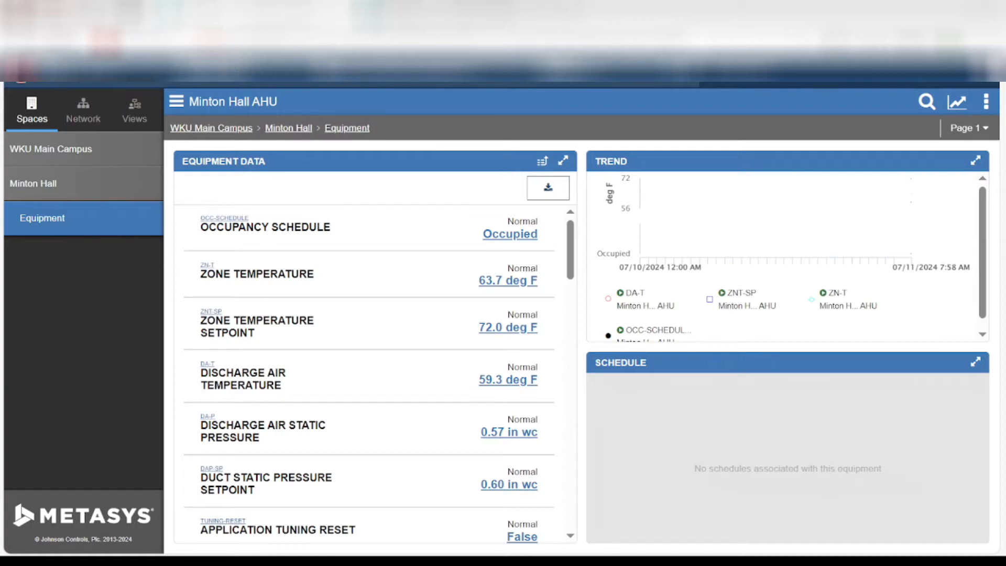
Open Graphics Manager from the feature management options.
{"action": "left_click", "coordinate": [984, 104]}
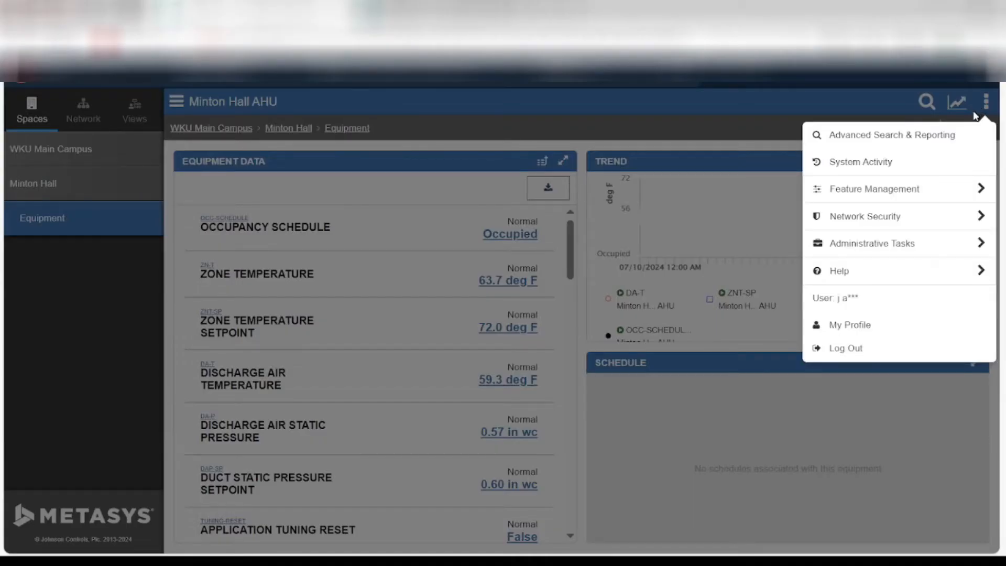
{"action": "left_click", "coordinate": [929, 189]}
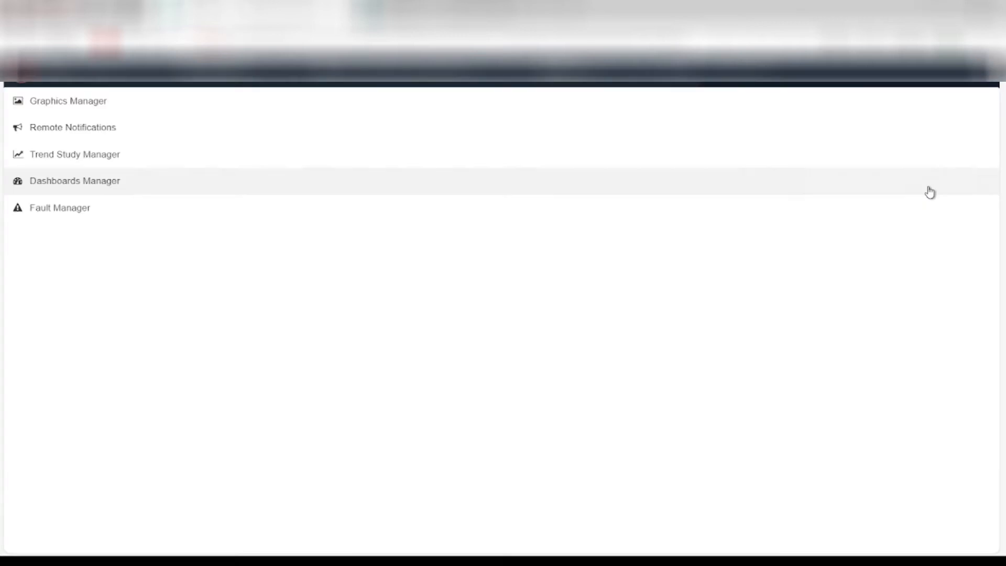
{"action": "left_click", "coordinate": [74, 105]}
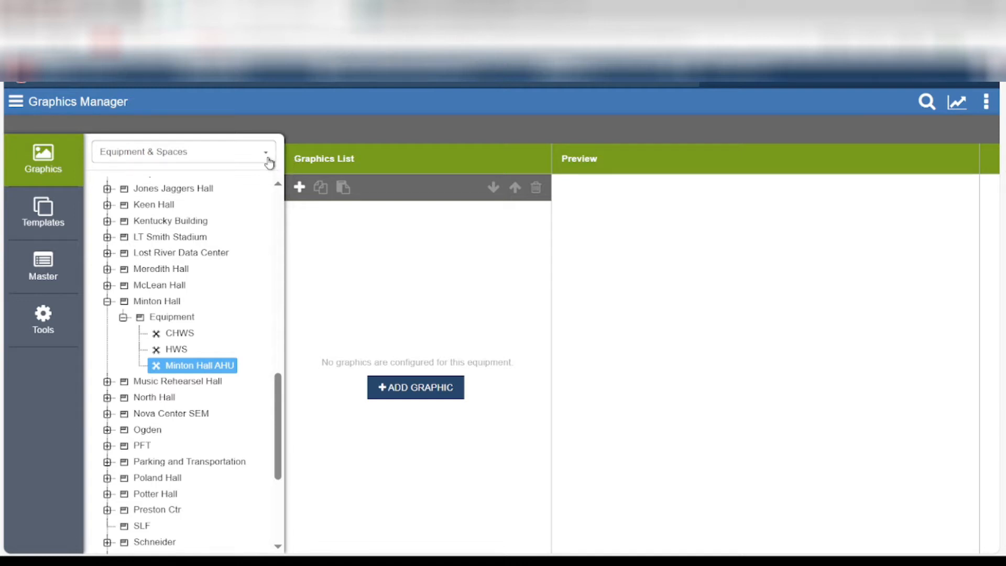
Examine the existing graphic assigned to Minton Hall's CHWS equipment, and reselect Minton Hall AHU.
{"action": "left_click", "coordinate": [267, 162]}
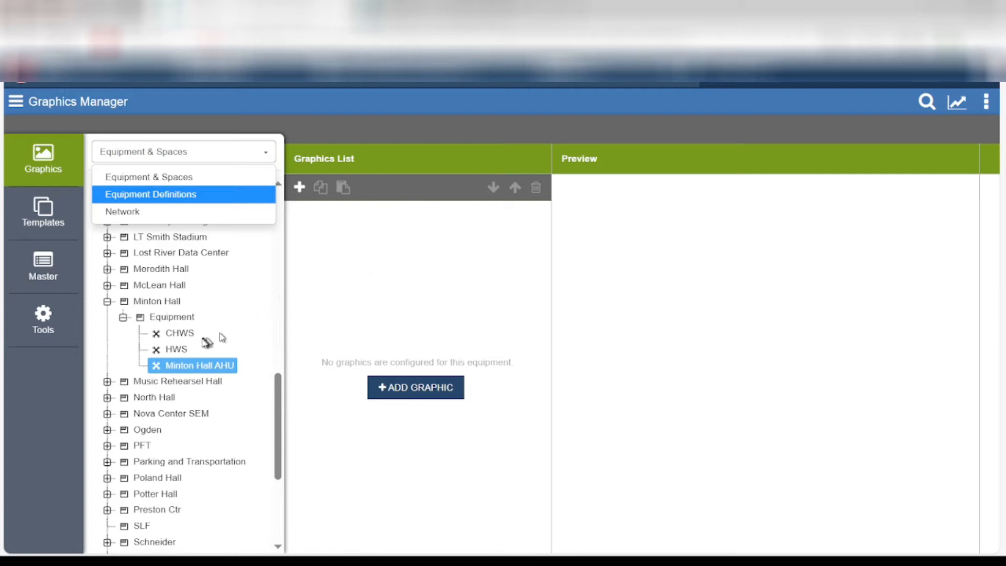
{"action": "left_click", "coordinate": [203, 340]}
{"action": "left_click", "coordinate": [187, 339]}
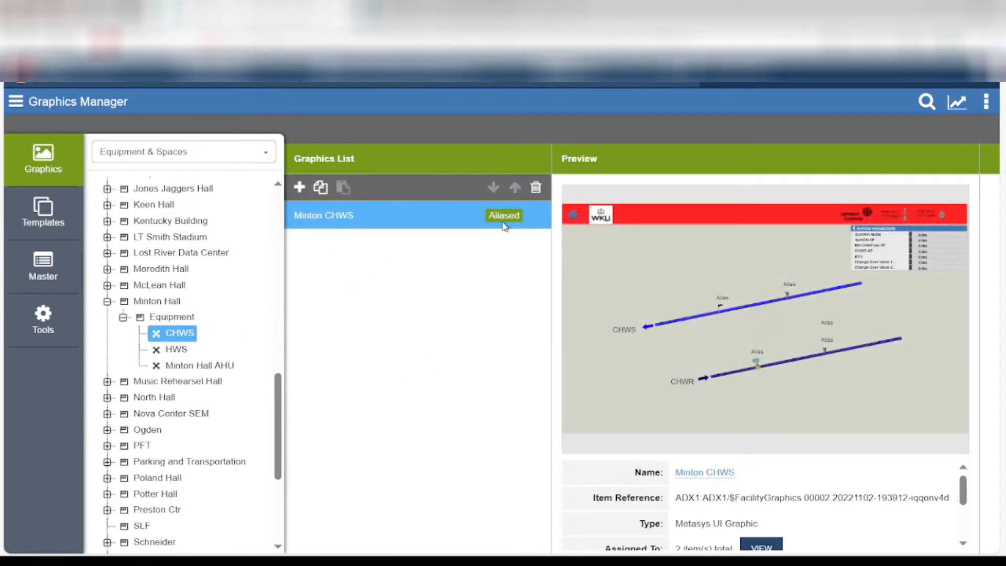
{"action": "left_click", "coordinate": [223, 370]}
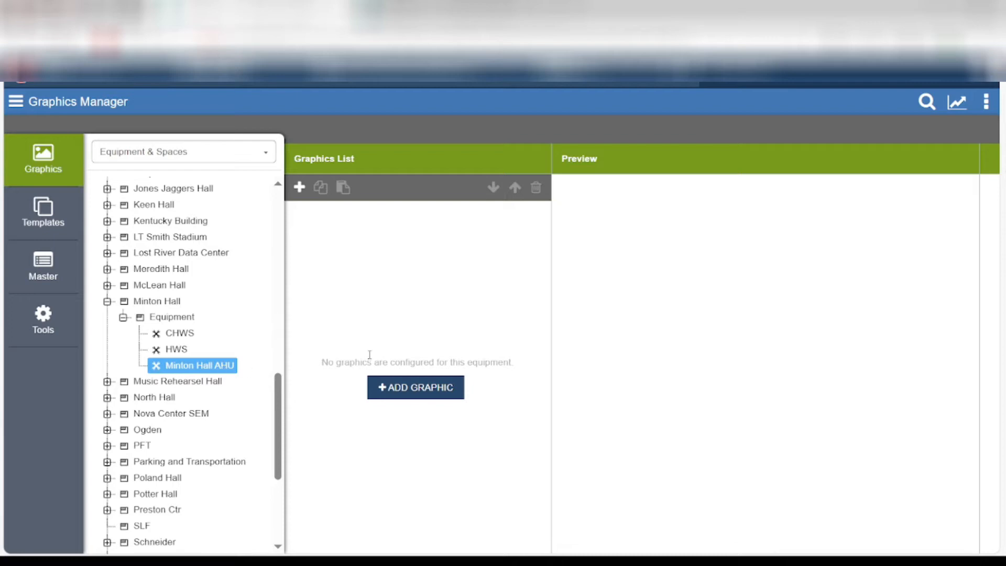
Start a new graphic for Minton Hall AHU named Minton AHU, using the Mixed Air Single Duct template under Air.
{"action": "left_click", "coordinate": [401, 391]}
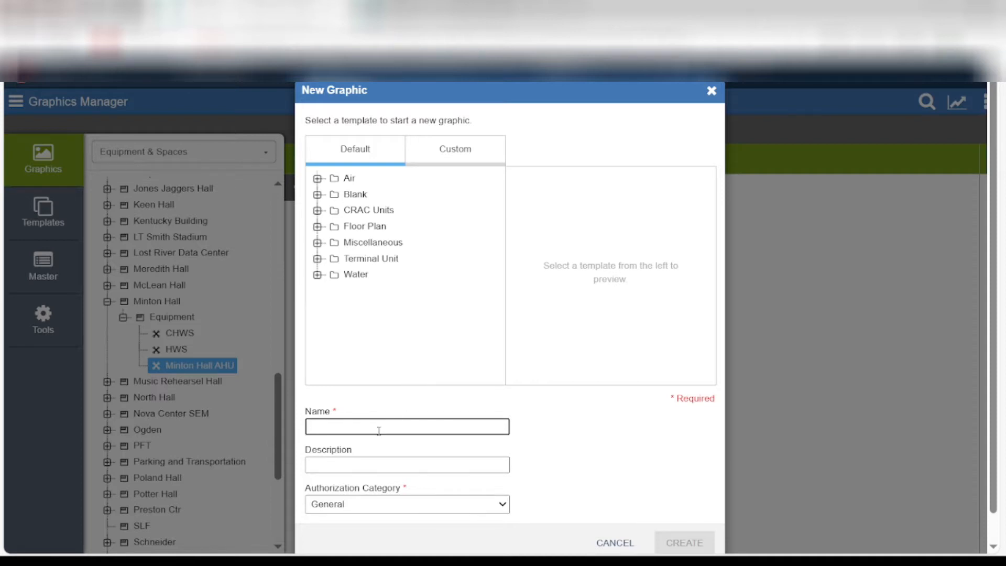
{"action": "type", "text": "Minton AHU"}
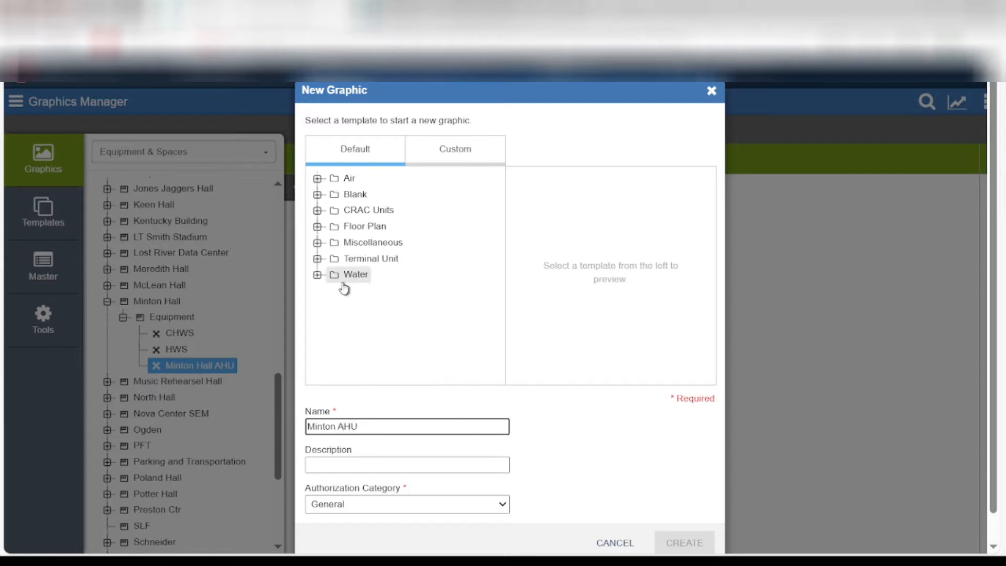
{"action": "left_click", "coordinate": [317, 181]}
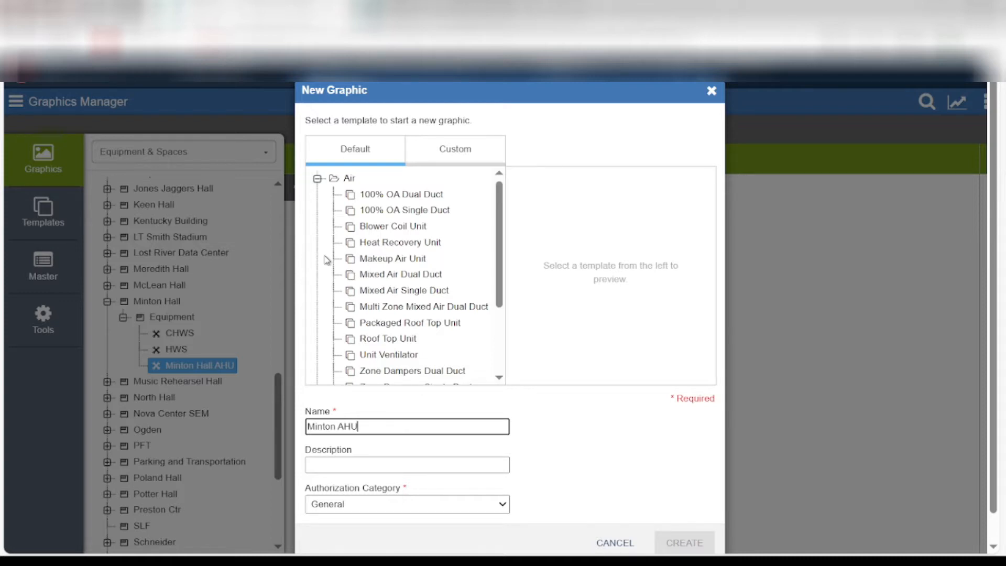
{"action": "scroll", "coordinate": [350, 287], "scroll_direction": "down", "scroll_amount": 3}
{"action": "scroll", "coordinate": [356, 287], "scroll_direction": "up", "scroll_amount": 3}
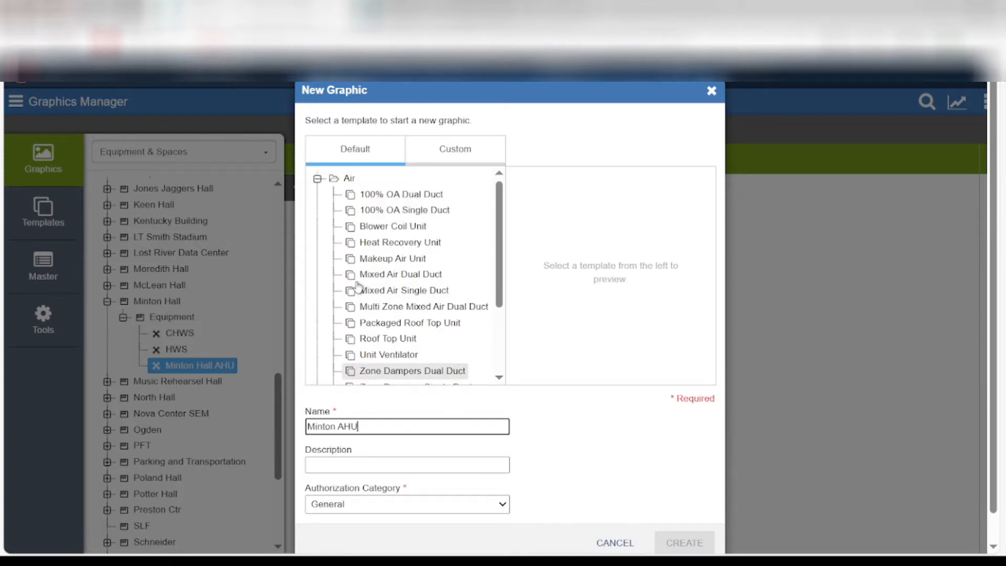
{"action": "left_click", "coordinate": [407, 292]}
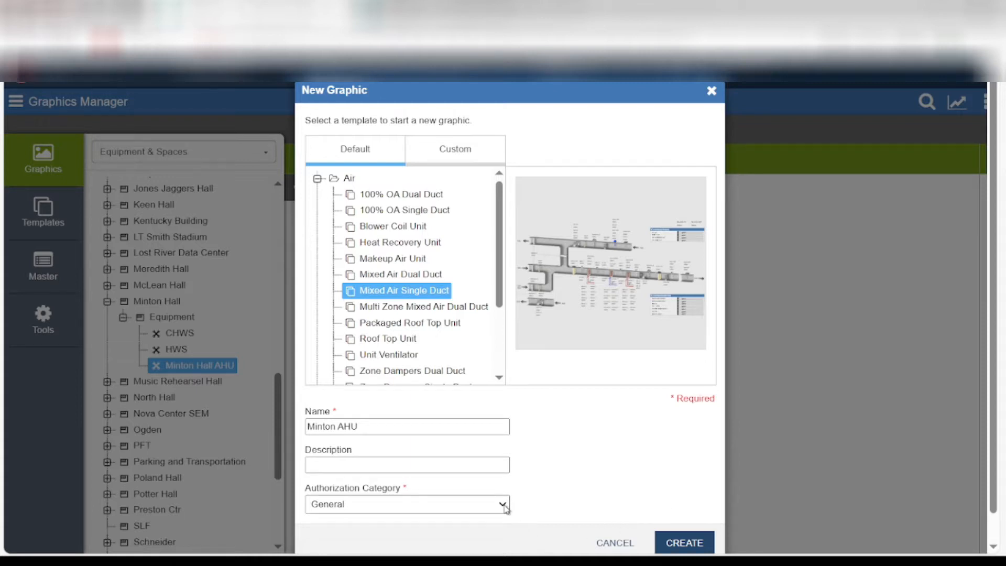
Set the new graphic's authorization category to HRL HVAC, create the graphic, and save it.
{"action": "left_click", "coordinate": [455, 456]}
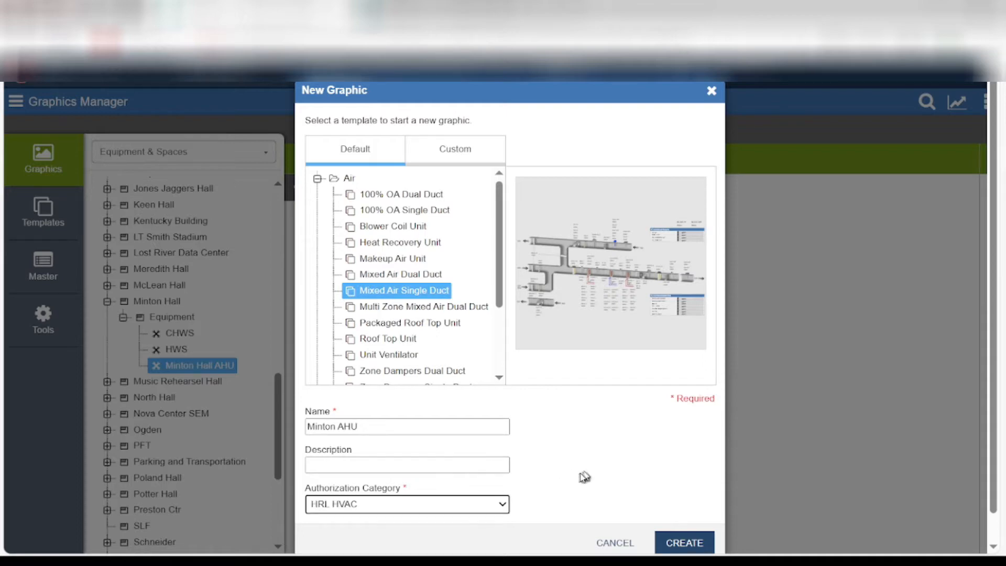
{"action": "left_click", "coordinate": [682, 545]}
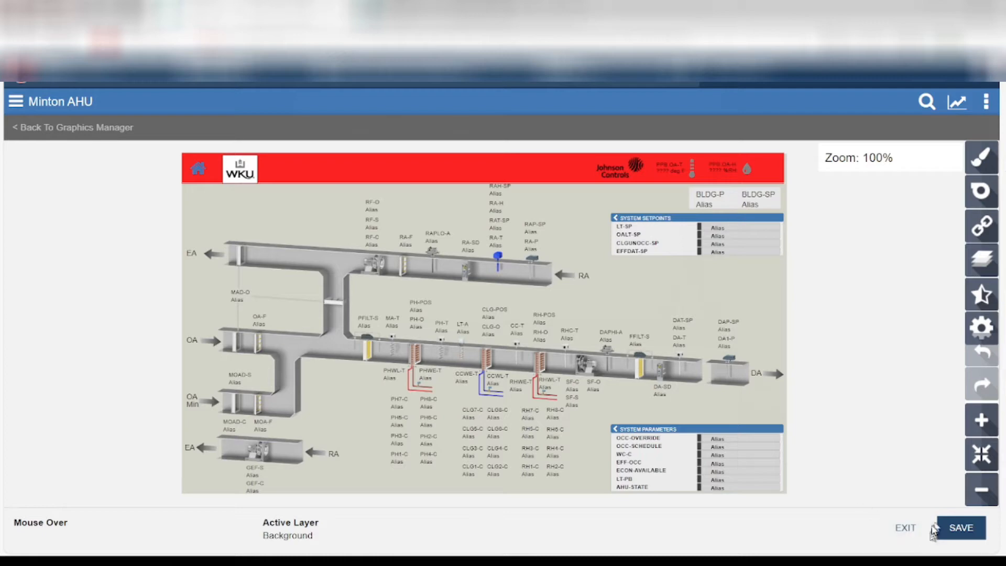
{"action": "left_click", "coordinate": [951, 531]}
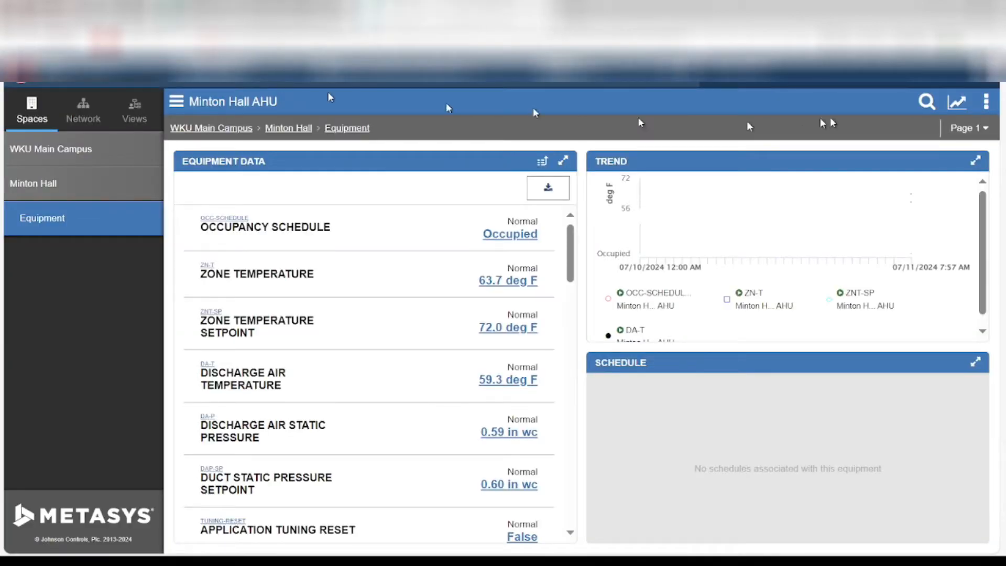
Open the Graphics widget on Minton Hall AHU's second dashboard page, maximize it, and inspect the graphic.
{"action": "left_click", "coordinate": [987, 107]}
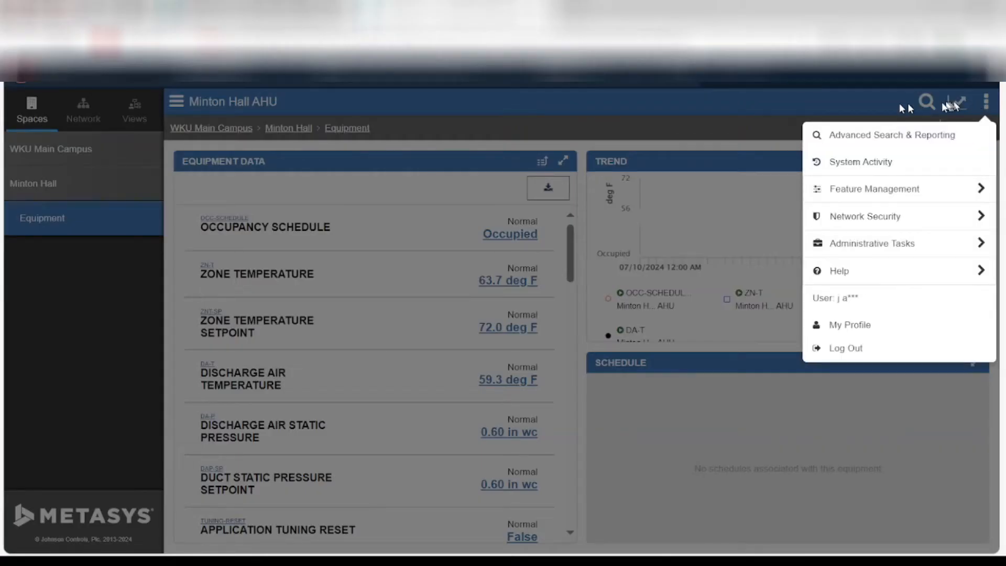
{"action": "left_click", "coordinate": [885, 96]}
{"action": "left_click", "coordinate": [963, 130]}
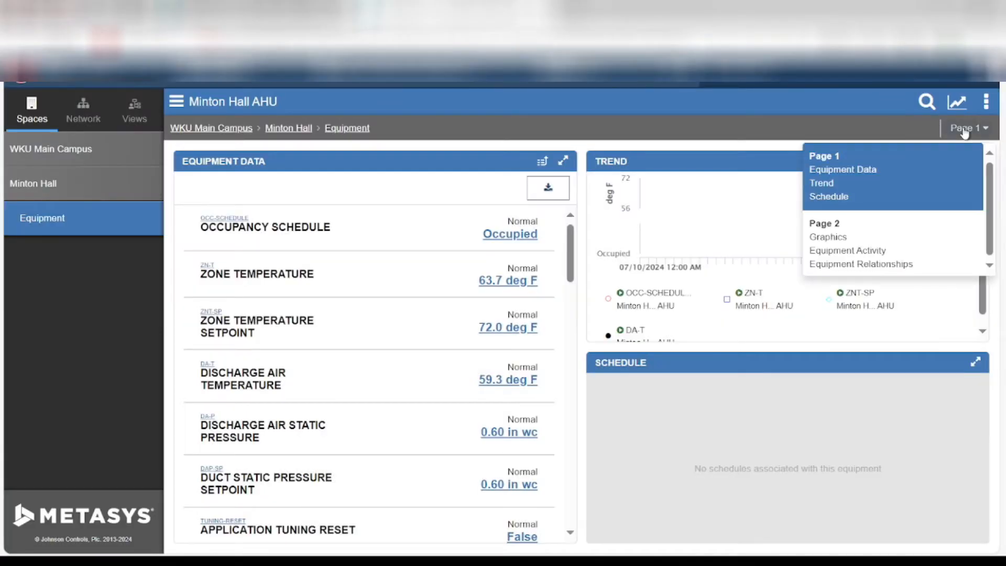
{"action": "left_click", "coordinate": [897, 237]}
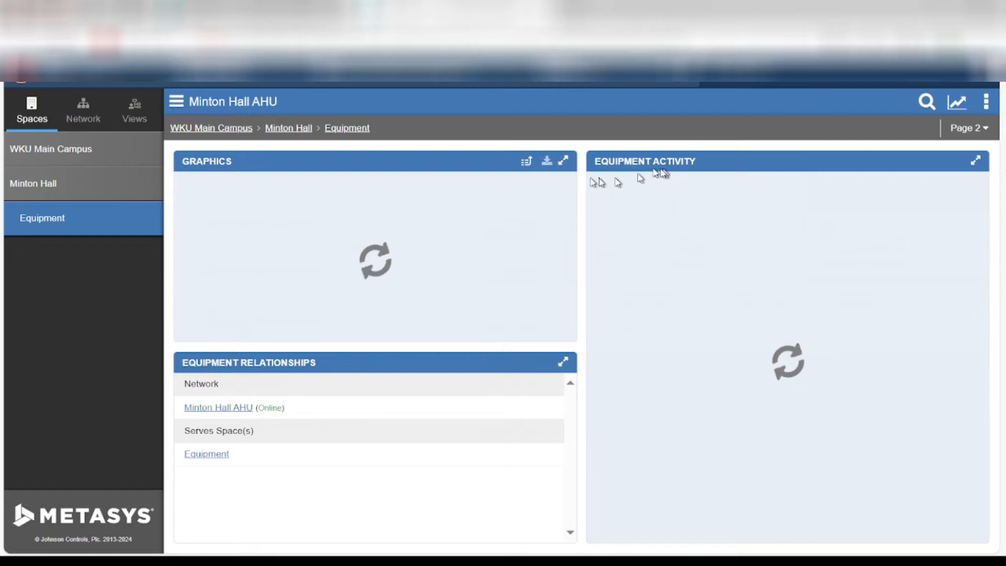
{"action": "left_click", "coordinate": [563, 161]}
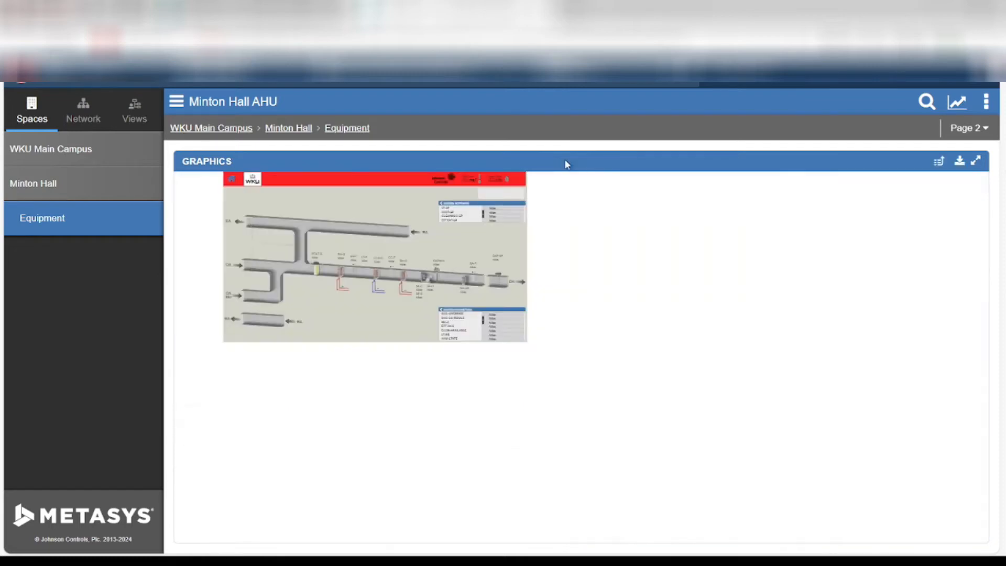
{"action": "scroll", "coordinate": [632, 439], "scroll_direction": "up", "scroll_amount": 1}
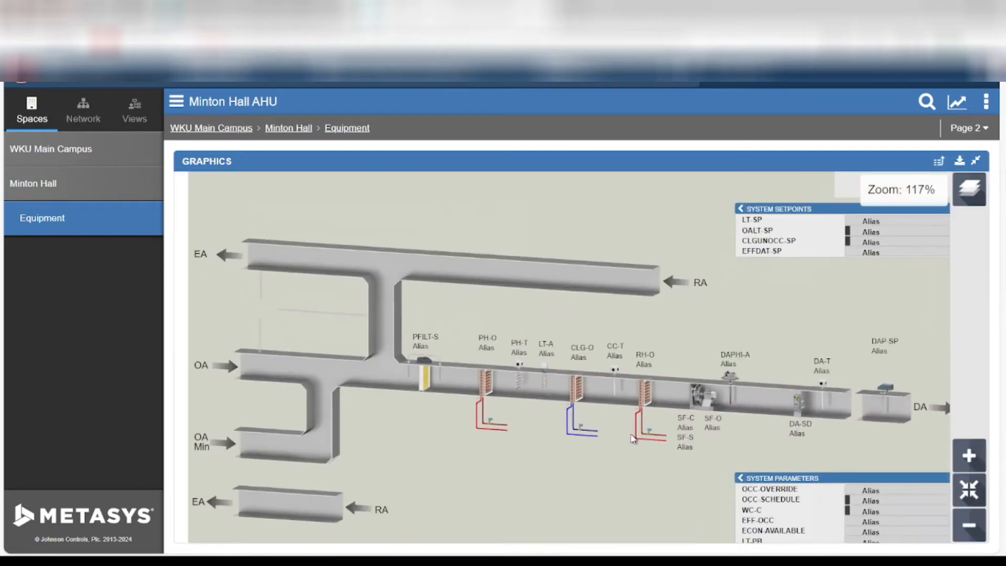
Examine the live point values along the supply duct and in System Parameters on the Minton Hall AHU graphic.
{"action": "scroll", "coordinate": [632, 439], "scroll_direction": "up", "scroll_amount": 2}
{"action": "scroll", "coordinate": [632, 439], "scroll_direction": "up", "scroll_amount": 1}
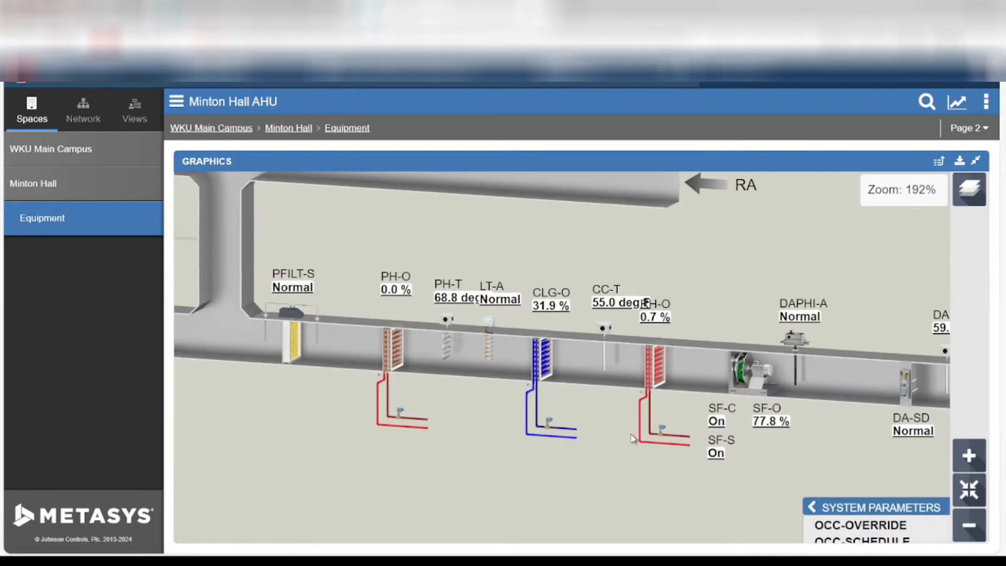
{"action": "scroll", "coordinate": [632, 439], "scroll_direction": "up", "scroll_amount": 1}
{"action": "scroll", "coordinate": [633, 438], "scroll_direction": "down", "scroll_amount": 2}
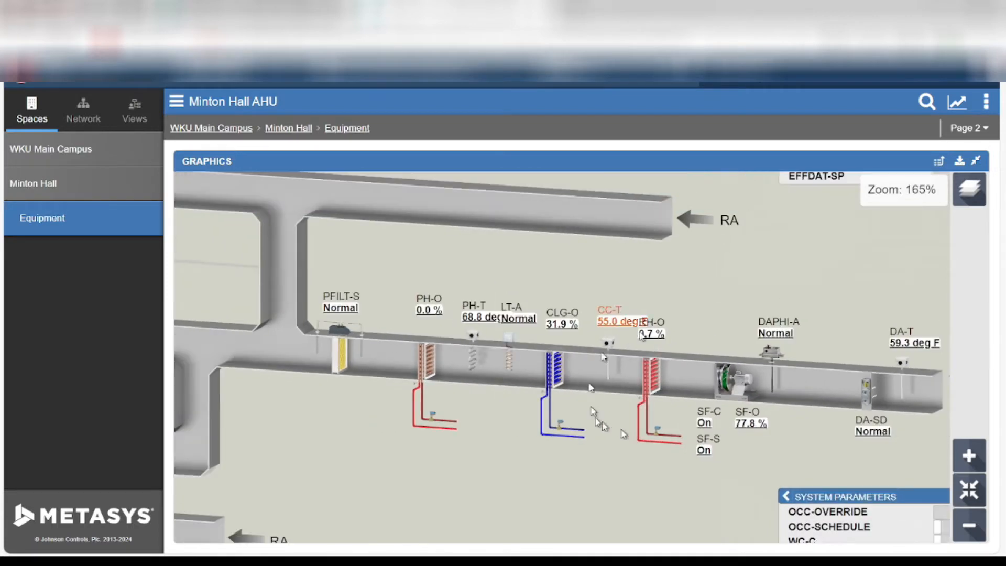
{"action": "left_click_drag", "start_coordinate": [673, 489], "coordinate": [548, 406]}
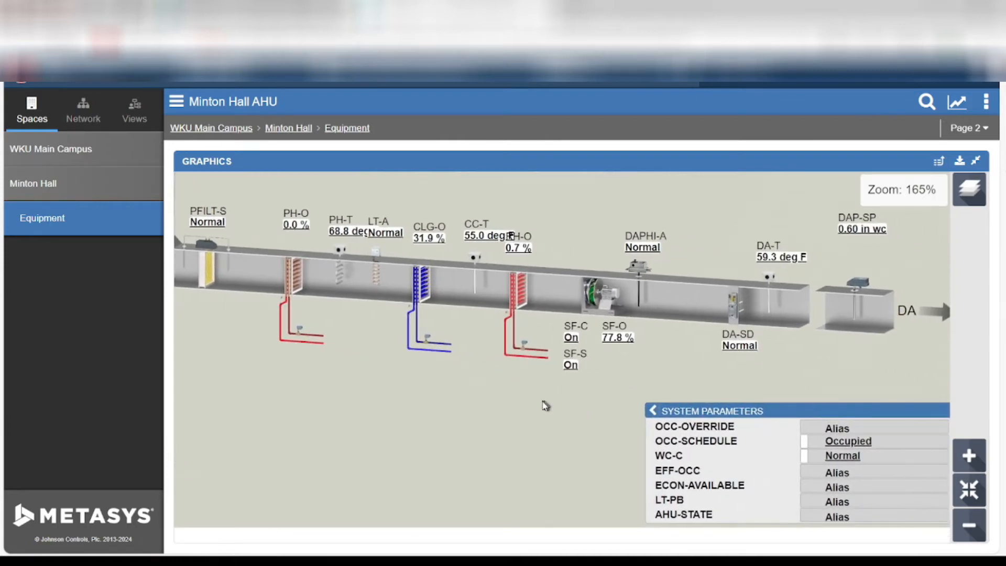
{"action": "left_click_drag", "start_coordinate": [546, 405], "coordinate": [516, 527]}
{"action": "left_click_drag", "start_coordinate": [647, 269], "coordinate": [654, 215]}
{"action": "left_click_drag", "start_coordinate": [562, 487], "coordinate": [580, 429]}
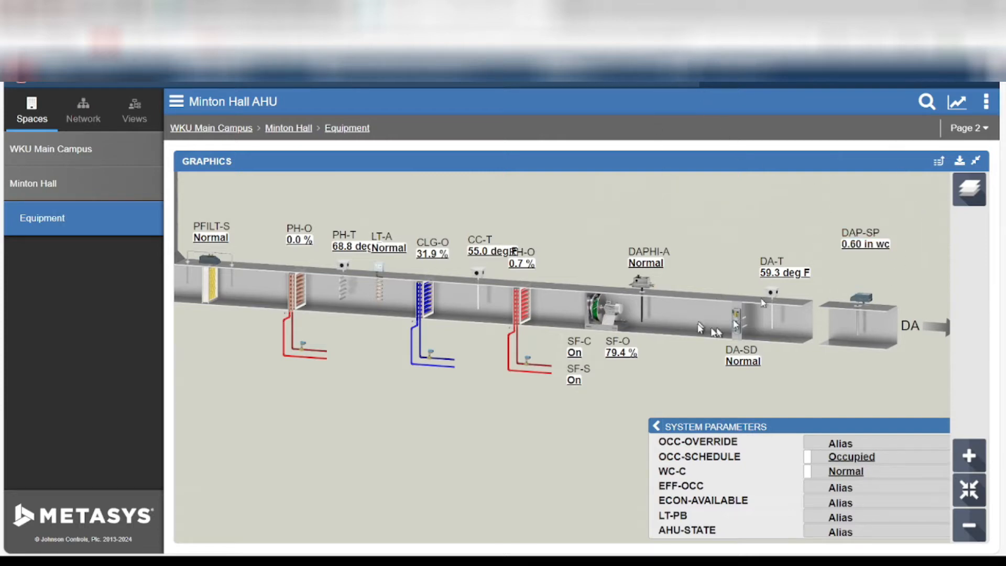
{"action": "left_click_drag", "start_coordinate": [662, 195], "coordinate": [706, 246]}
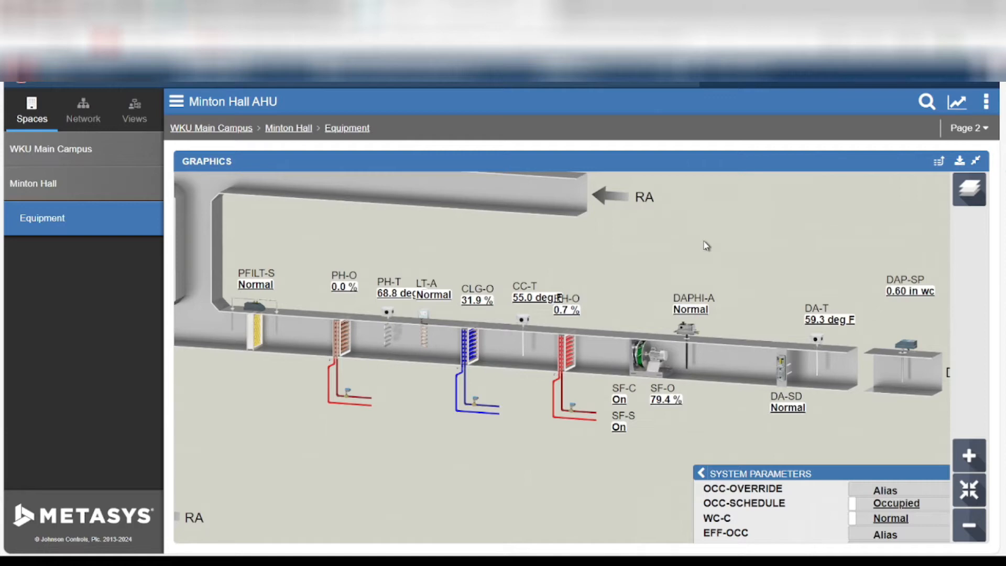
{"action": "left_click_drag", "start_coordinate": [706, 246], "coordinate": [686, 246]}
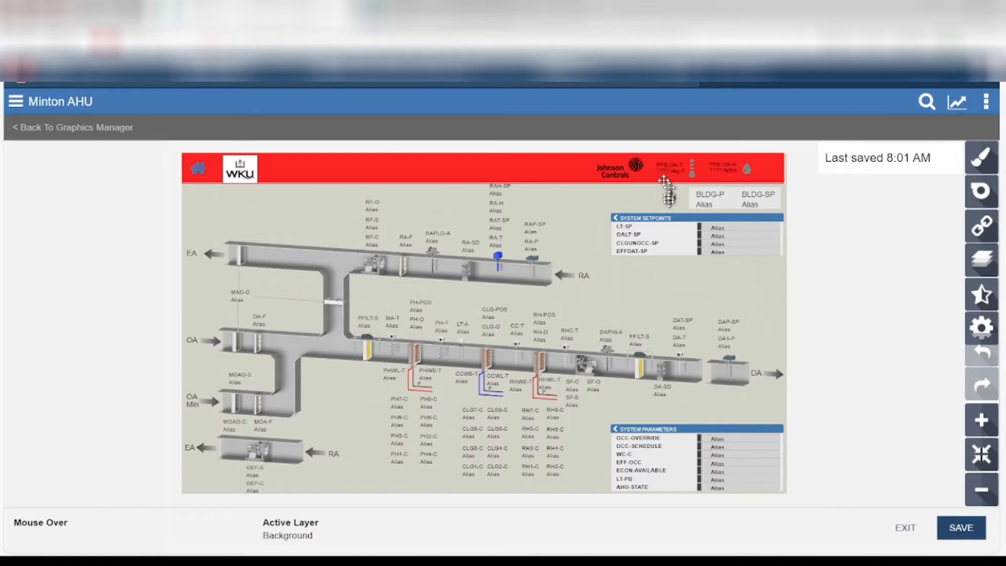
In the Minton AHU graphic editor, delete the BLDG-P and BLDG-SP points along with their background box.
{"action": "scroll", "coordinate": [707, 211], "scroll_direction": "up", "scroll_amount": 3}
{"action": "scroll", "coordinate": [717, 211], "scroll_direction": "up", "scroll_amount": 1}
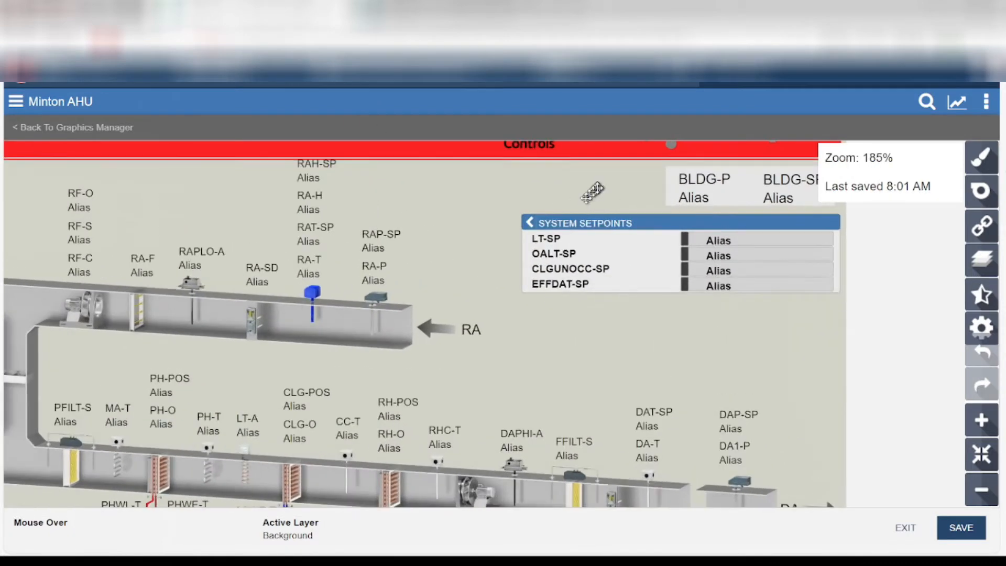
{"action": "scroll", "coordinate": [595, 198], "scroll_direction": "down", "scroll_amount": 2}
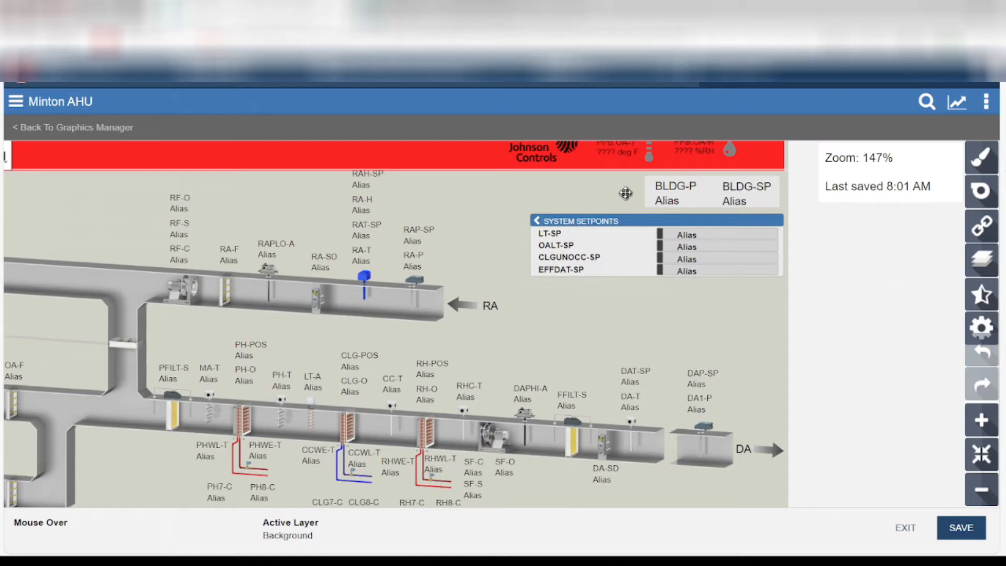
{"action": "left_click_drag", "start_coordinate": [625, 192], "coordinate": [748, 186]}
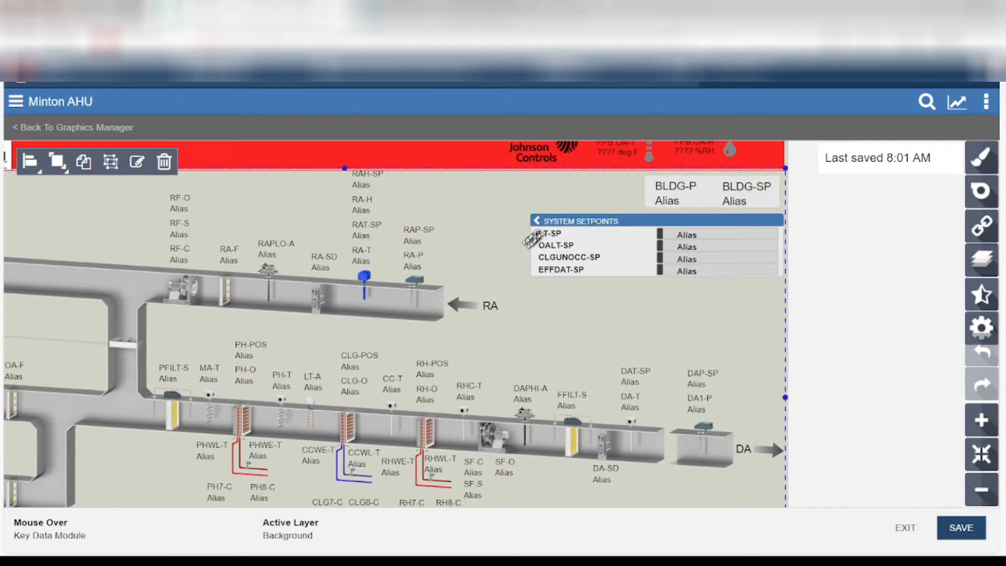
{"action": "left_click", "coordinate": [556, 234]}
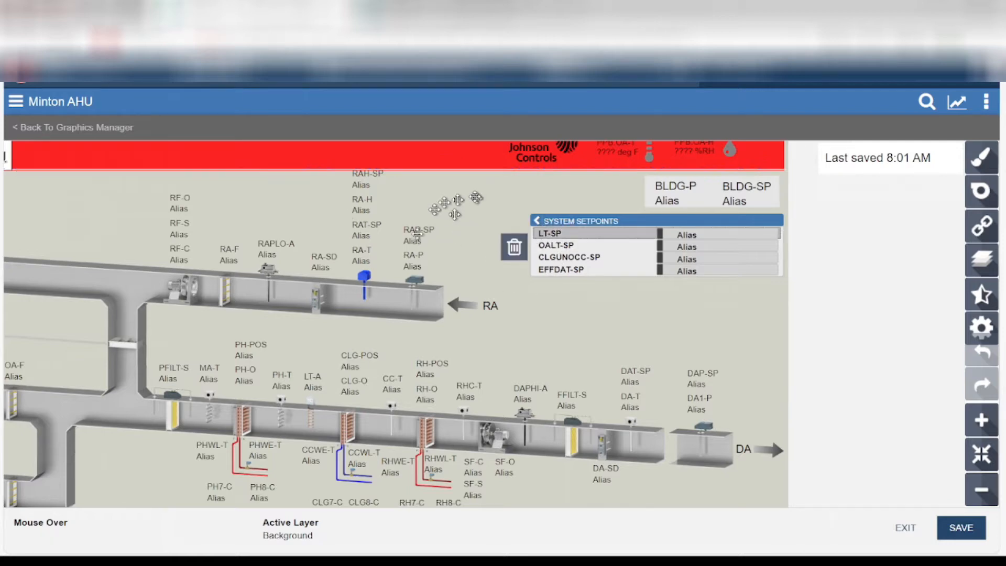
{"action": "left_click", "coordinate": [614, 222]}
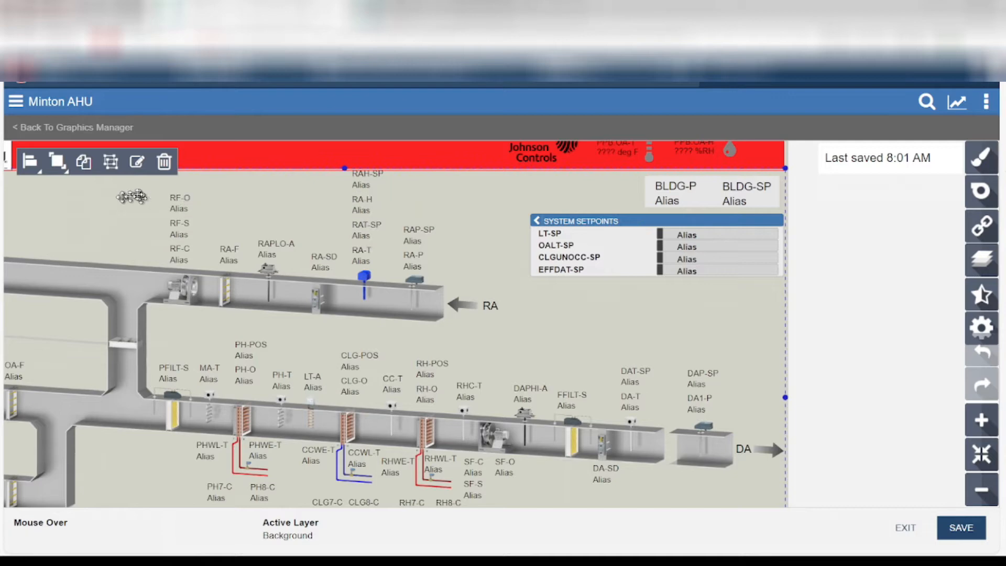
{"action": "left_click", "coordinate": [111, 167]}
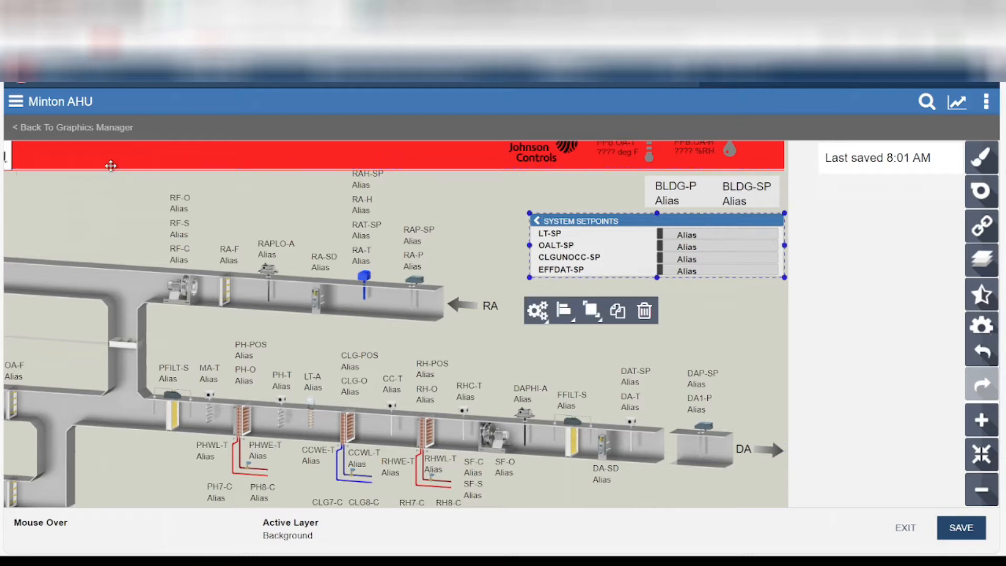
{"action": "left_click", "coordinate": [548, 200]}
{"action": "left_click", "coordinate": [656, 194]}
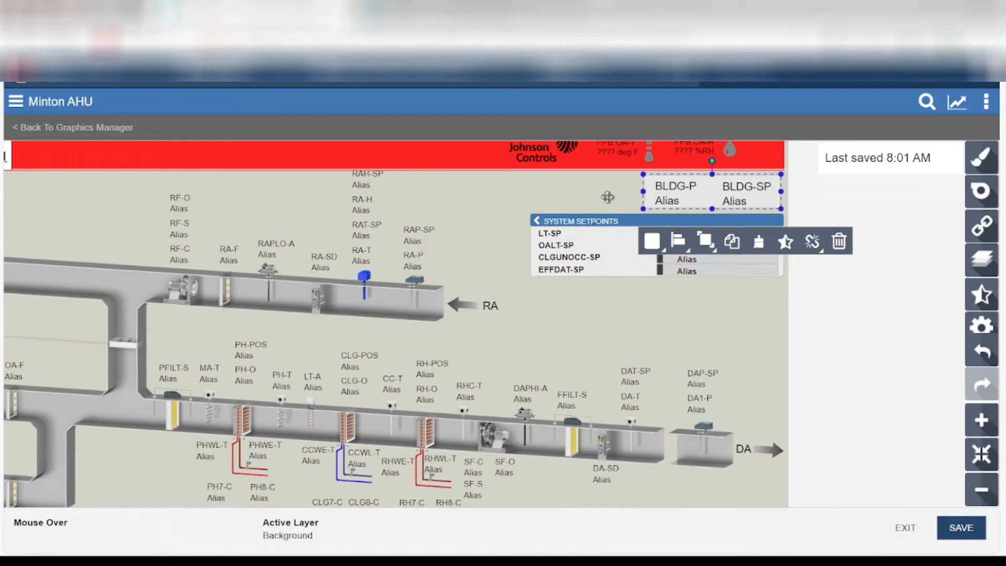
{"action": "left_click", "coordinate": [838, 243]}
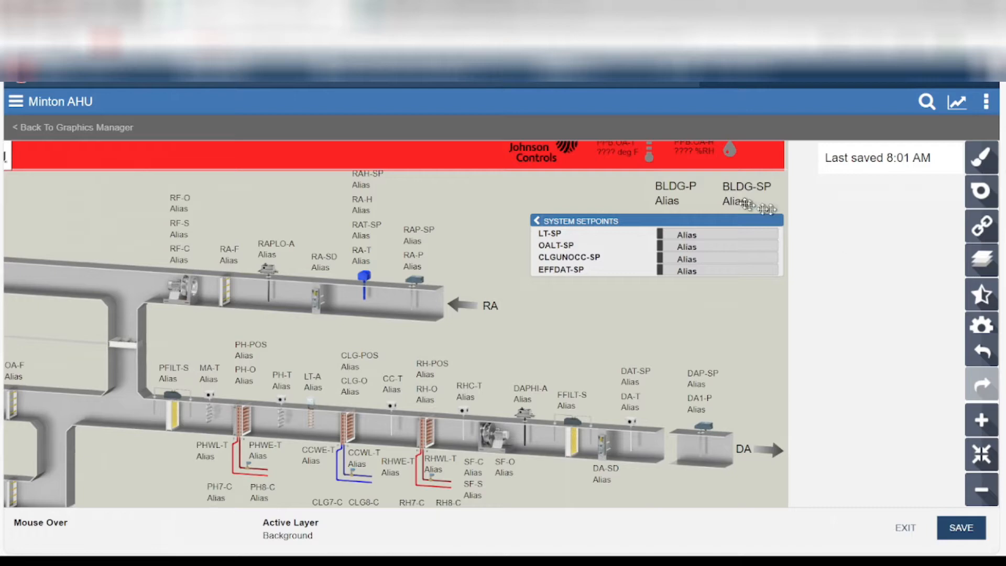
{"action": "left_click_drag", "start_coordinate": [618, 187], "coordinate": [750, 189]}
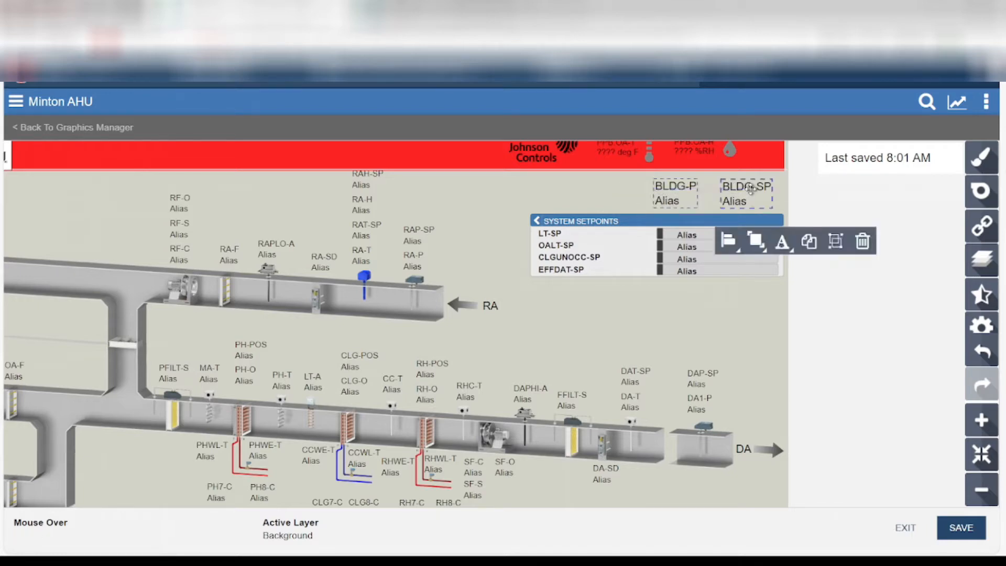
{"action": "left_click", "coordinate": [861, 243]}
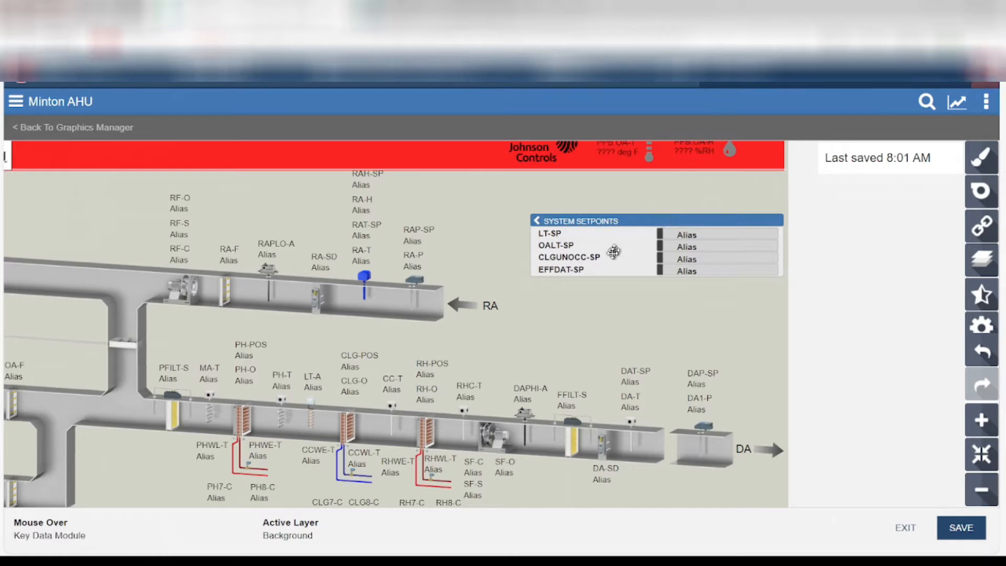
Delete the EFFDAT-SP and CLGUNOCC-SP rows from System Setpoints, and remove the whole System Setpoints table.
{"action": "left_click", "coordinate": [584, 265]}
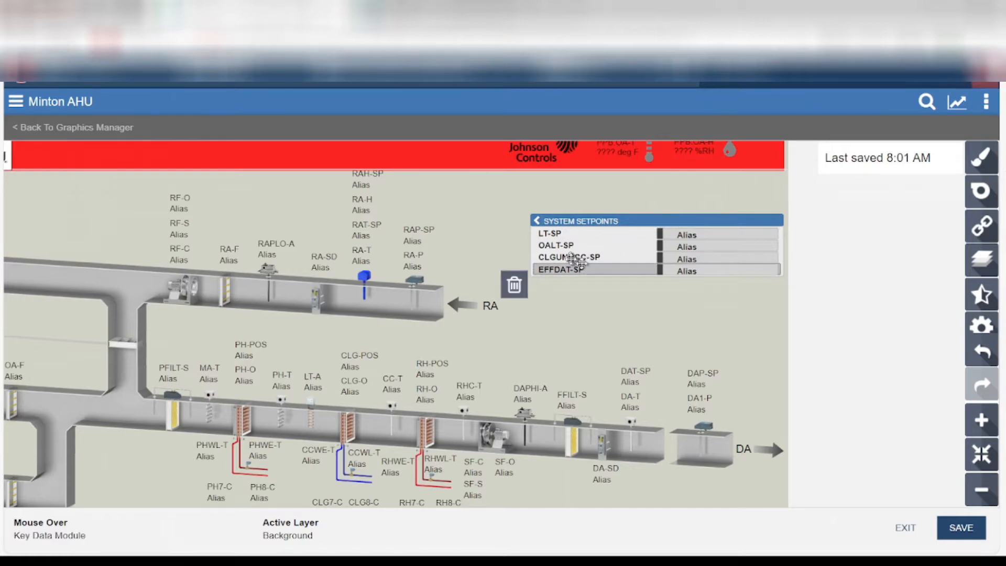
{"action": "left_click", "coordinate": [515, 285]}
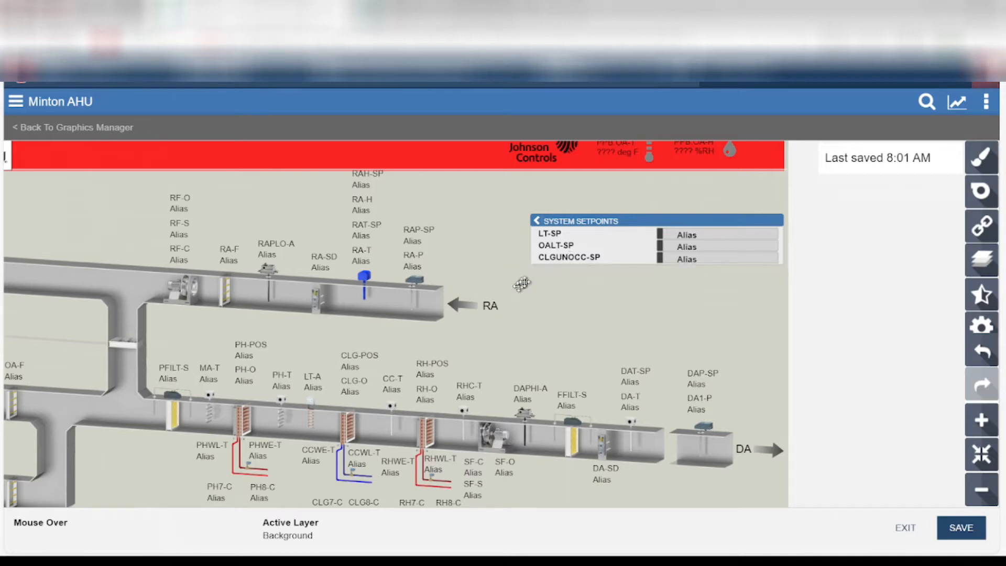
{"action": "left_click", "coordinate": [557, 255]}
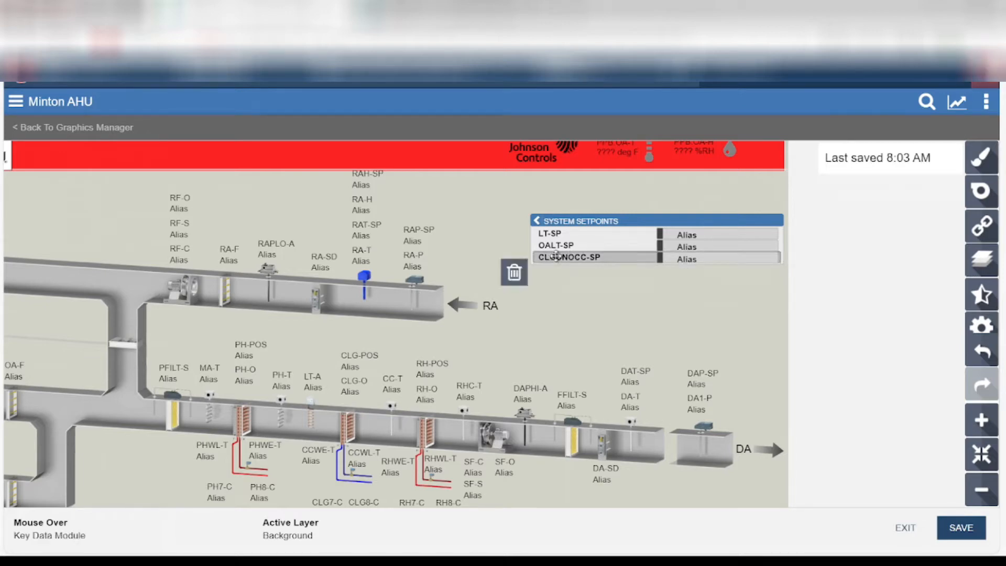
{"action": "left_click", "coordinate": [521, 268]}
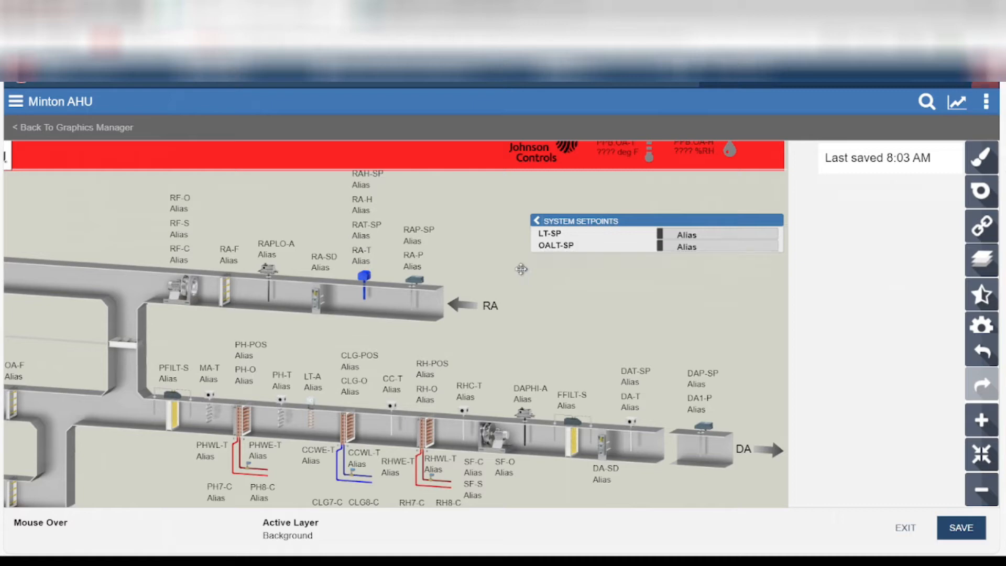
{"action": "left_click", "coordinate": [606, 220]}
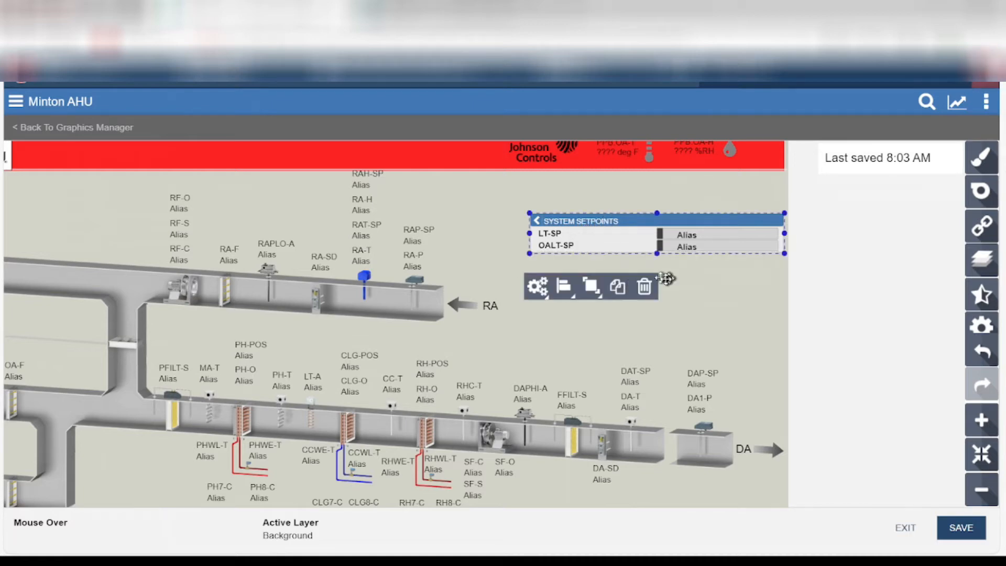
{"action": "left_click", "coordinate": [645, 287]}
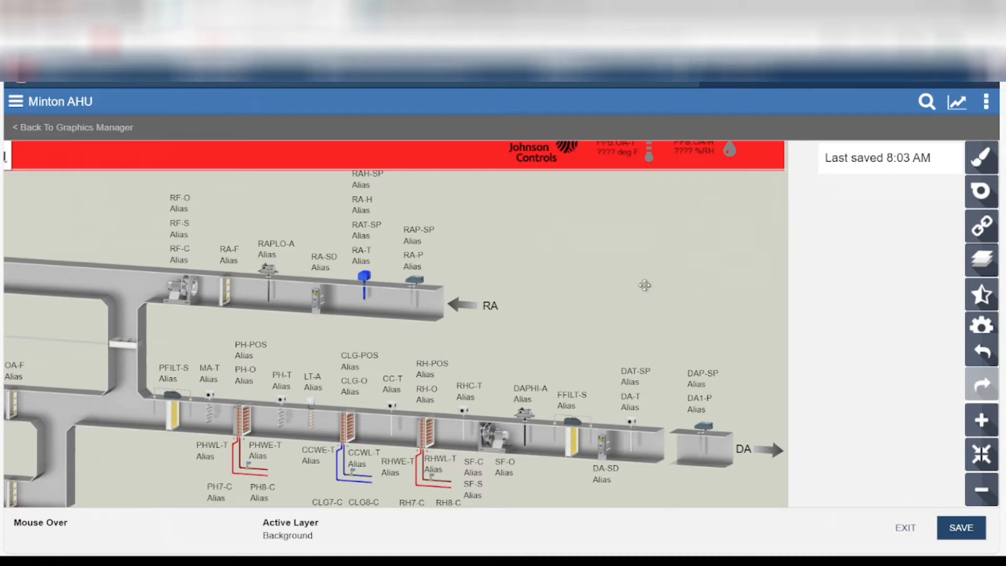
Compare the editor's System Parameters table with the live Minton Hall AHU graphic to check which rows have mapped points.
{"action": "scroll", "coordinate": [647, 283], "scroll_direction": "down", "scroll_amount": 5}
{"action": "scroll", "coordinate": [656, 368], "scroll_direction": "up", "scroll_amount": 6}
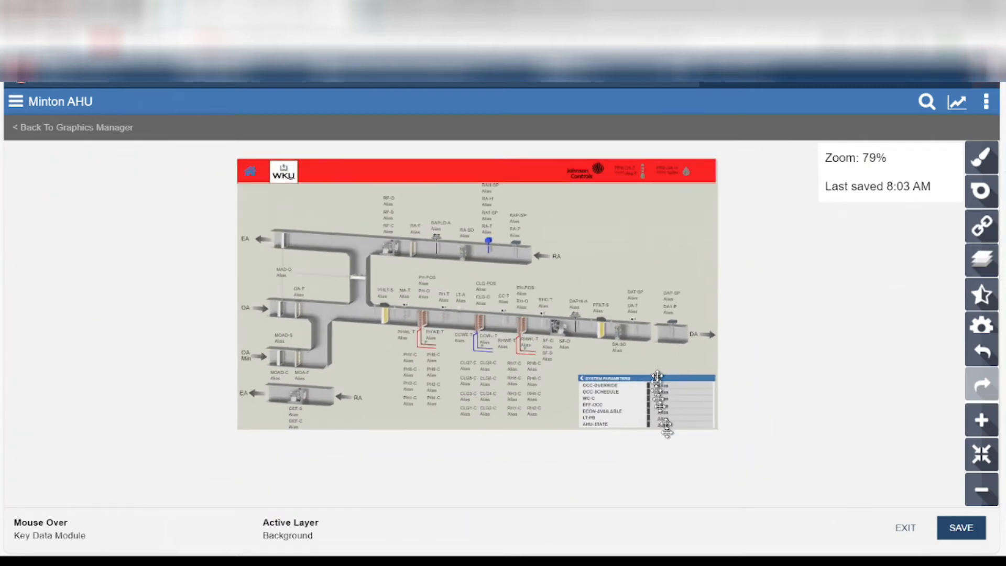
{"action": "scroll", "coordinate": [680, 367], "scroll_direction": "down", "scroll_amount": 1}
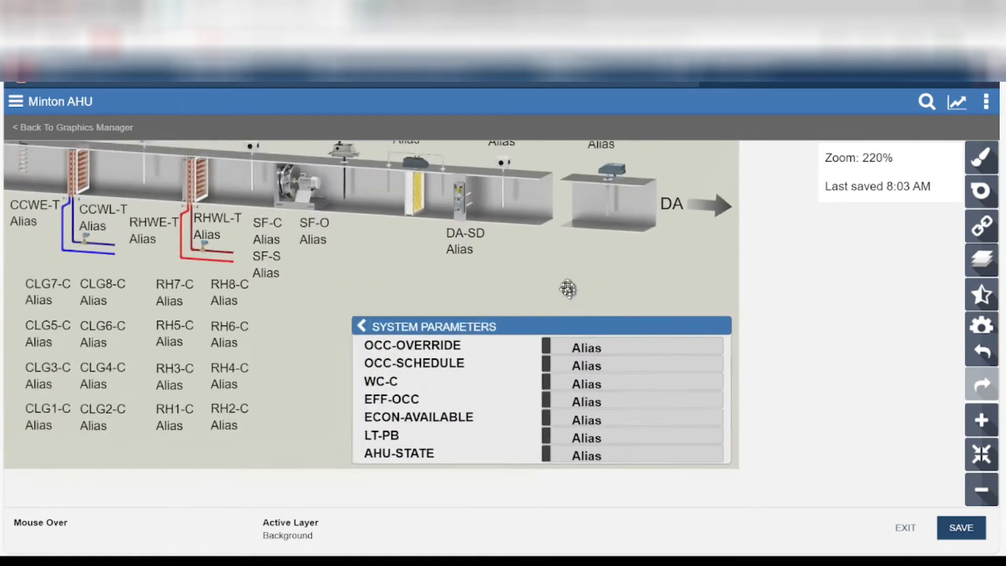
{"action": "scroll", "coordinate": [606, 357], "scroll_direction": "up", "scroll_amount": 2}
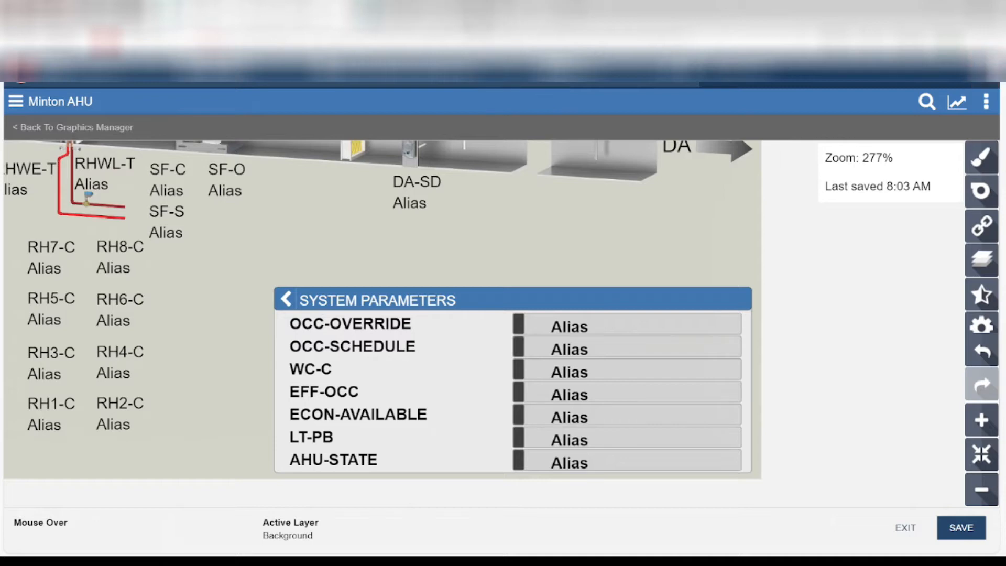
{"action": "left_click", "coordinate": [467, 19]}
{"action": "scroll", "coordinate": [592, 283], "scroll_direction": "down", "scroll_amount": 1}
{"action": "scroll", "coordinate": [592, 285], "scroll_direction": "down", "scroll_amount": 2}
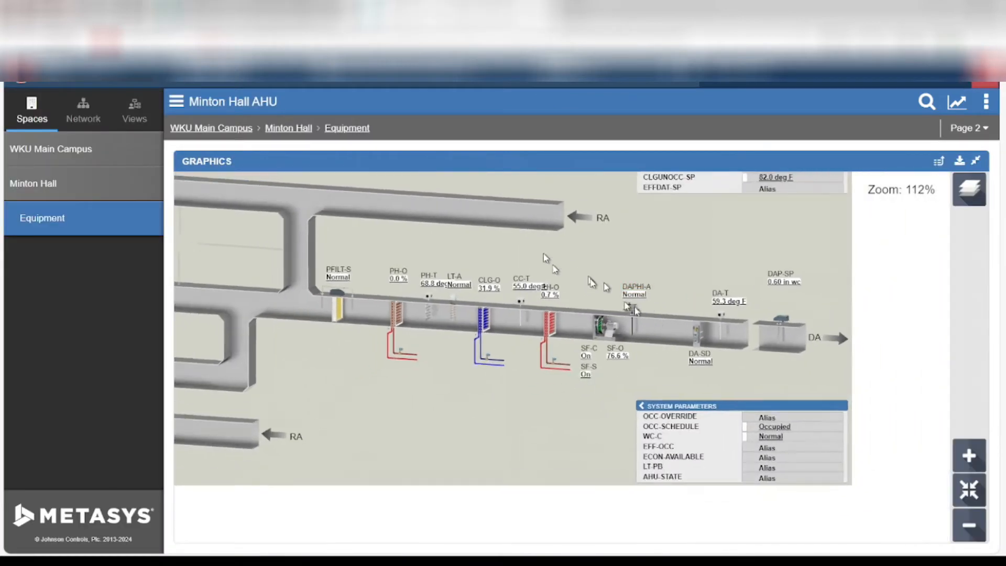
{"action": "scroll", "coordinate": [597, 314], "scroll_direction": "up", "scroll_amount": 3}
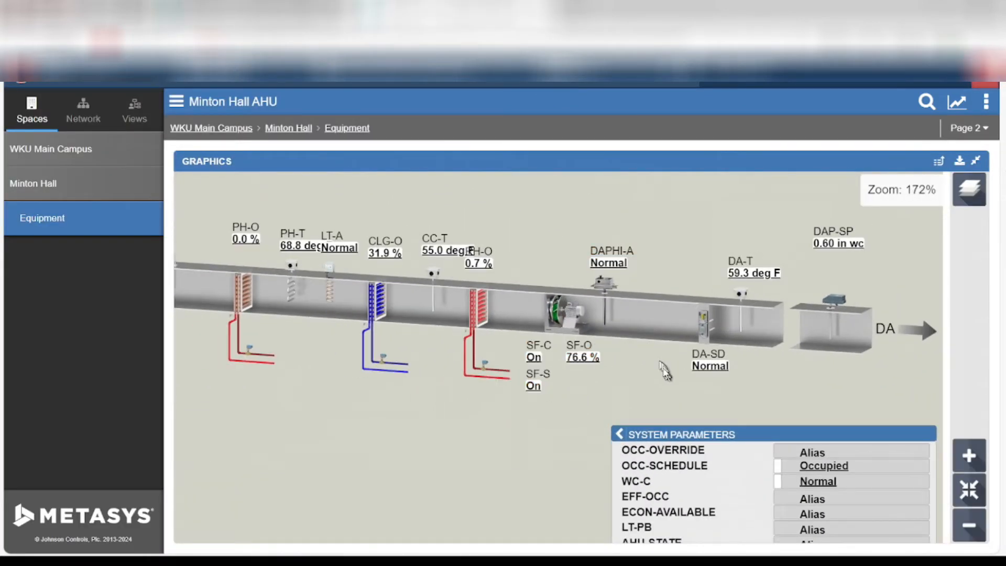
{"action": "left_click_drag", "start_coordinate": [663, 375], "coordinate": [540, 304]}
{"action": "scroll", "coordinate": [540, 304], "scroll_direction": "down", "scroll_amount": 3}
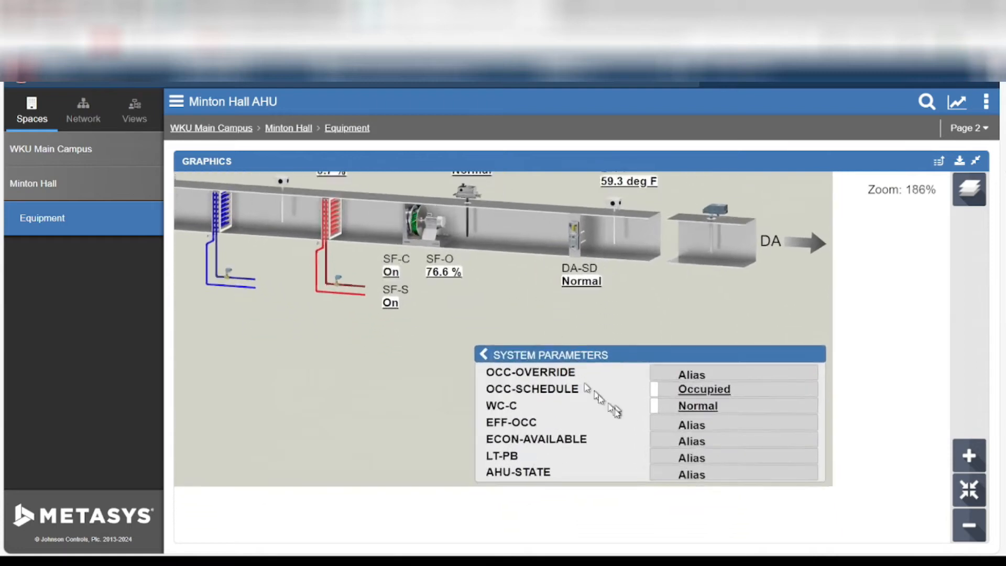
{"action": "scroll", "coordinate": [615, 411], "scroll_direction": "up", "scroll_amount": 6}
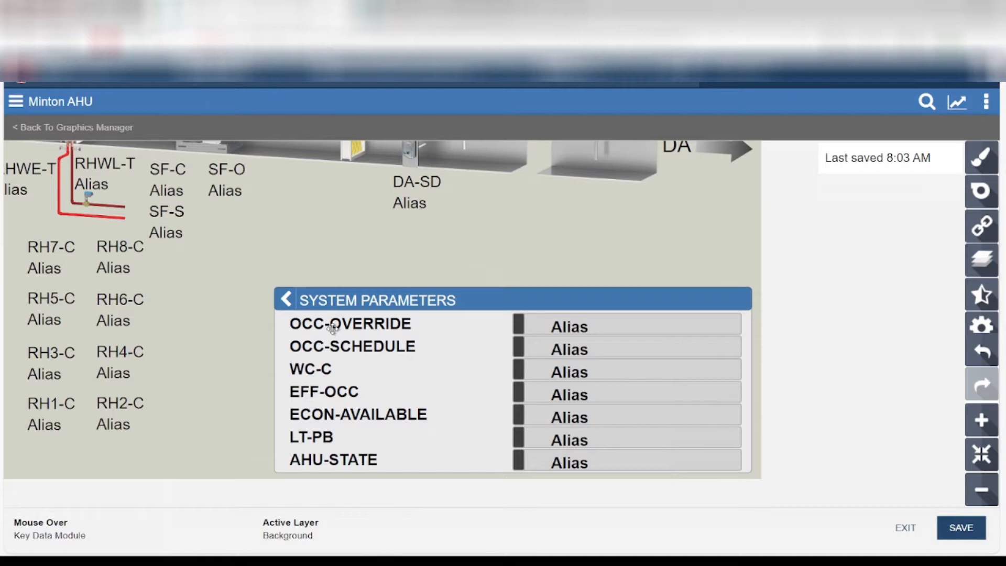
Delete the OCC-OVERRIDE, EFF-OCC, ECON-AVAILABLE and LT-PB rows from the System Parameters table.
{"action": "left_click", "coordinate": [332, 328]}
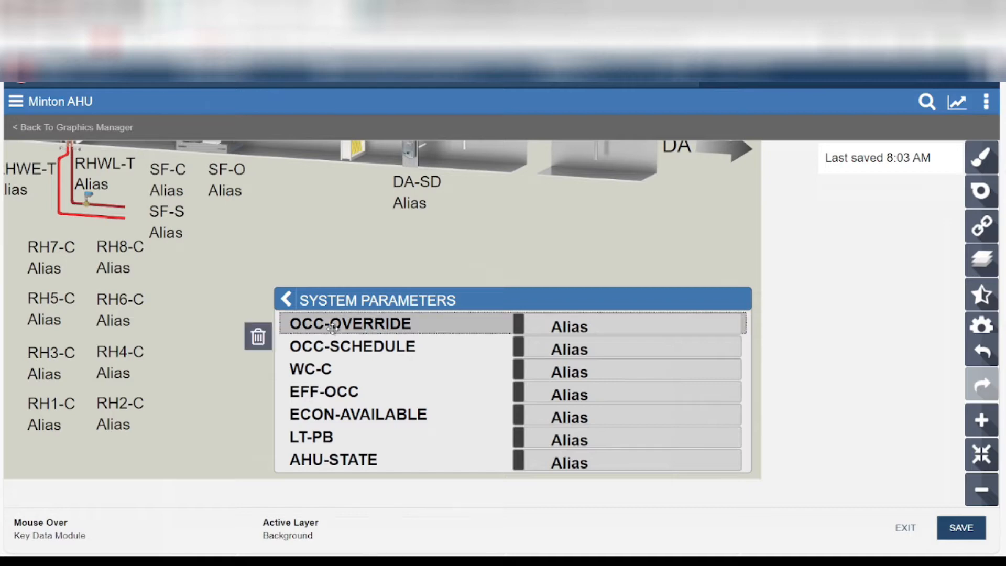
{"action": "left_click", "coordinate": [259, 337]}
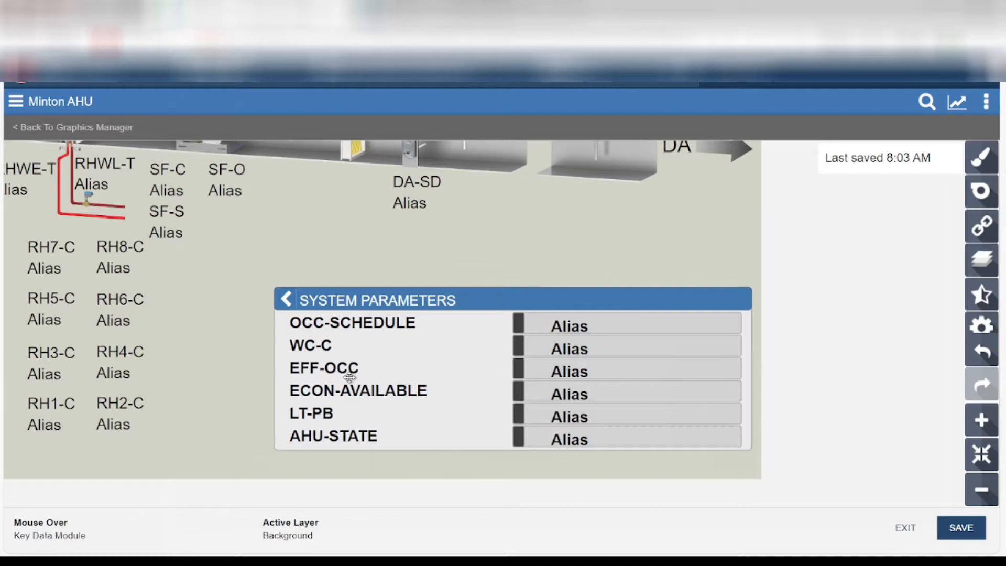
{"action": "left_click", "coordinate": [349, 377]}
{"action": "left_click", "coordinate": [262, 385]}
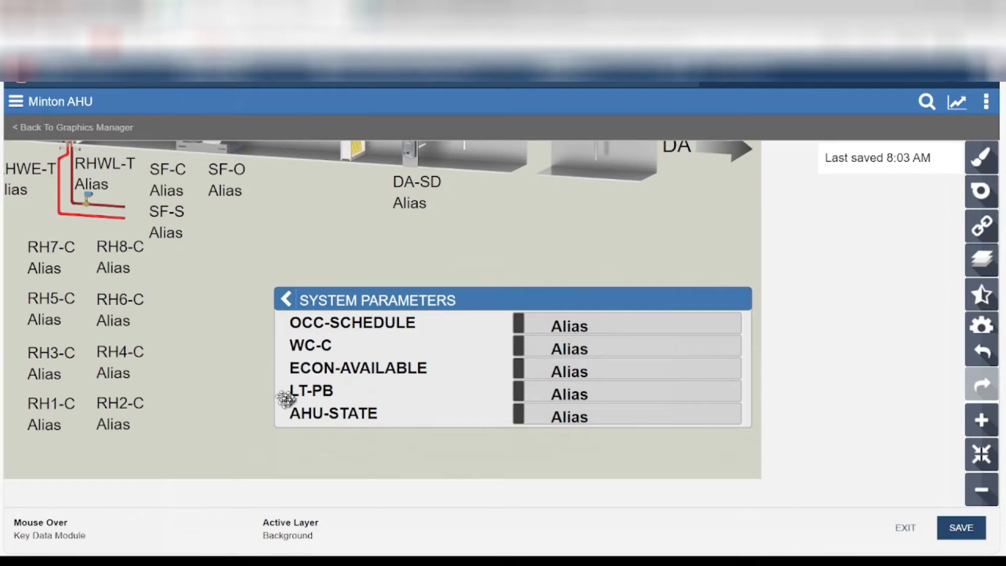
{"action": "left_click", "coordinate": [303, 367]}
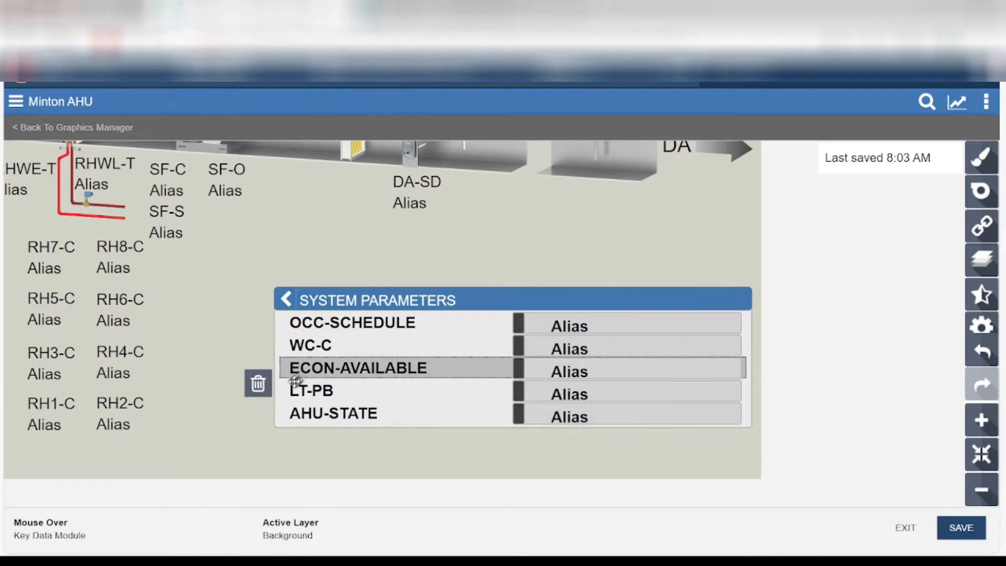
{"action": "left_click", "coordinate": [256, 385]}
{"action": "left_click", "coordinate": [318, 370]}
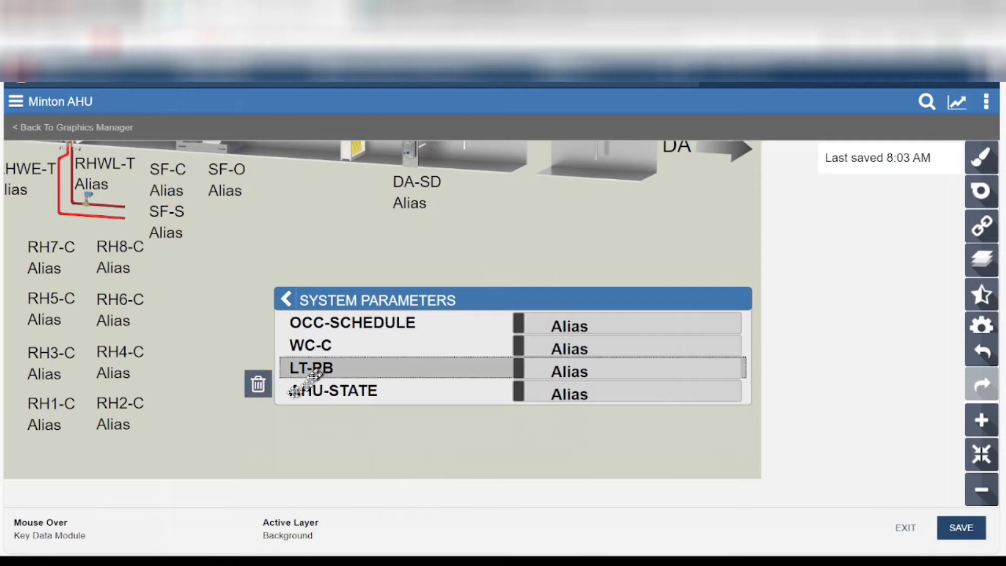
{"action": "left_click", "coordinate": [258, 385]}
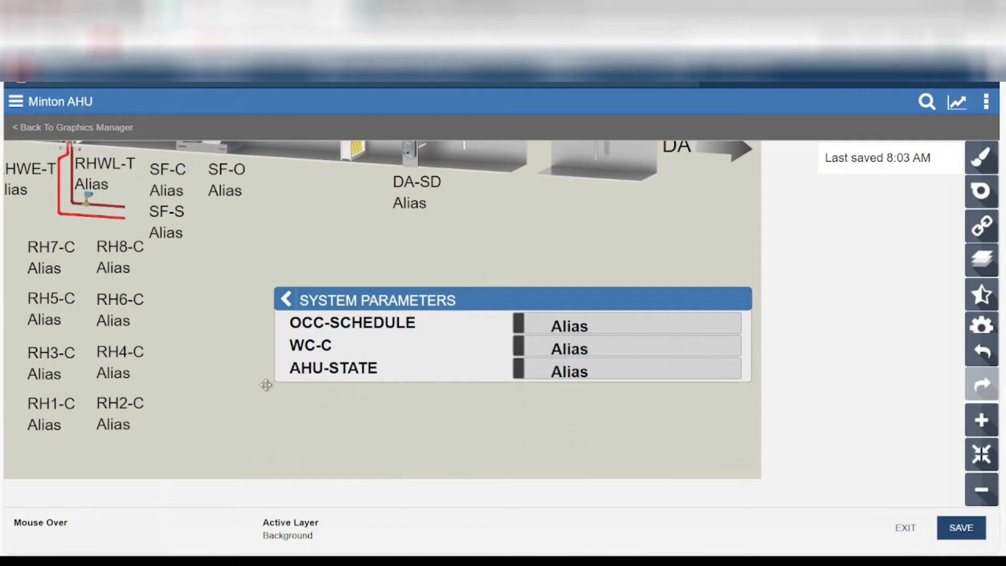
Delete the AHU-STATE row from the System Parameters table and switch the Bindings list to Explicit.
{"action": "left_click", "coordinate": [301, 375]}
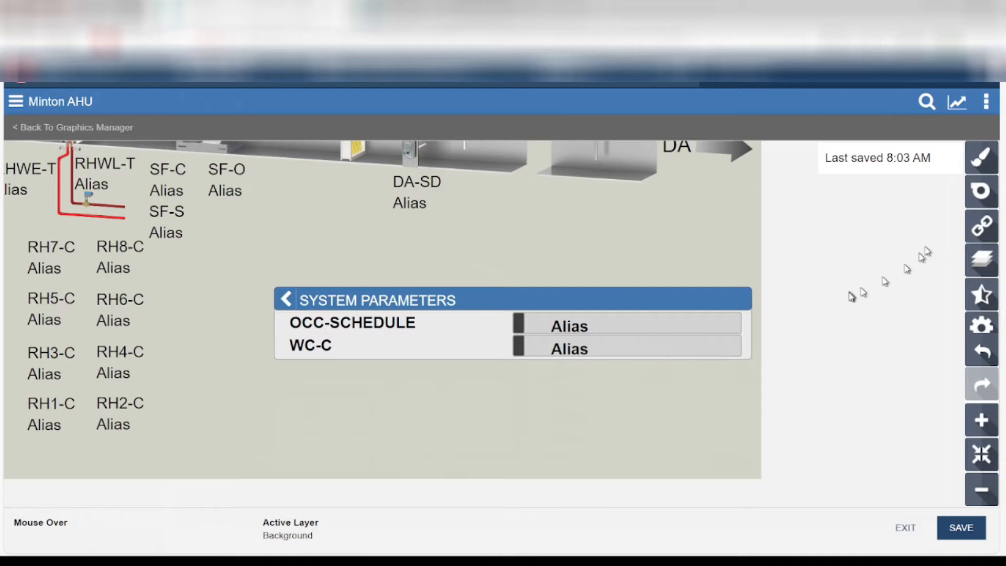
{"action": "left_click", "coordinate": [980, 227]}
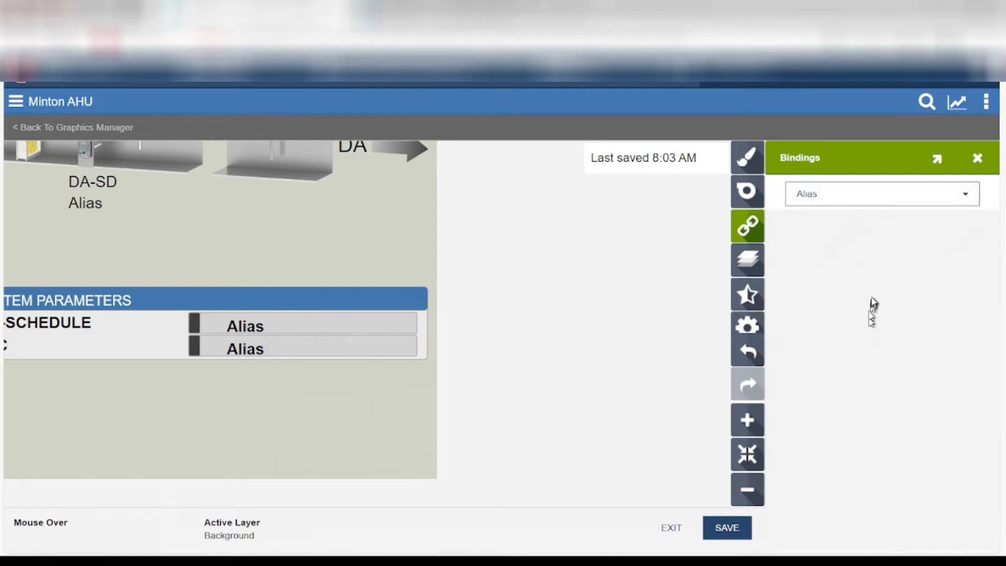
{"action": "left_click", "coordinate": [872, 204]}
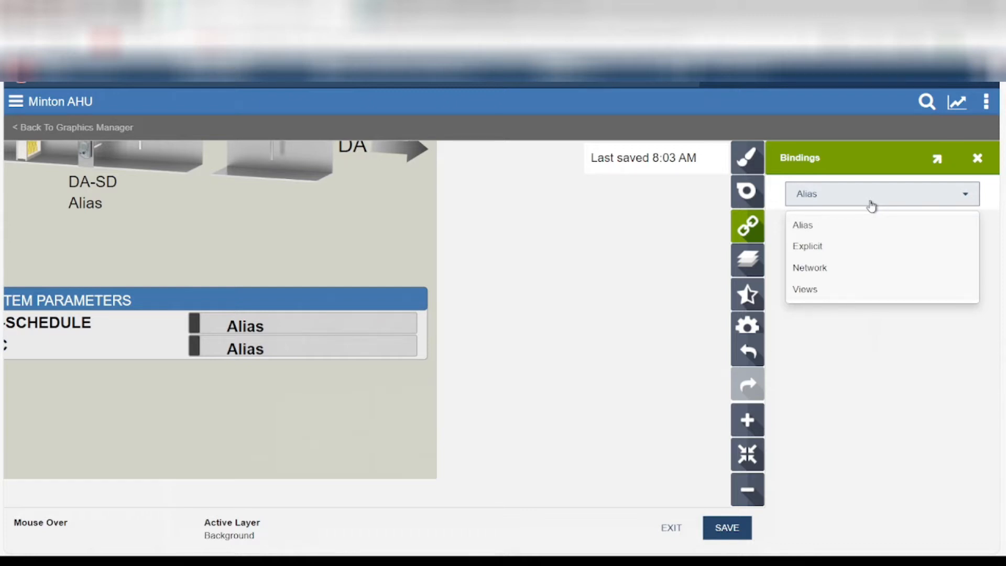
{"action": "left_click", "coordinate": [889, 248]}
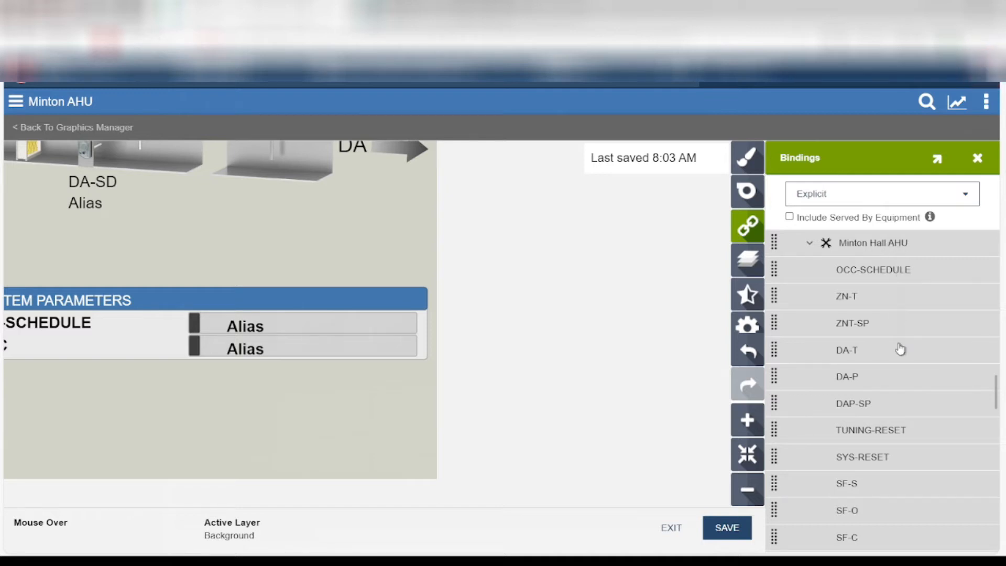
Add the Minton Hall AHU points TUNING-RESET and SYS-RESET as new rows of the System Parameters table.
{"action": "left_click_drag", "start_coordinate": [905, 379], "coordinate": [416, 449]}
{"action": "scroll", "coordinate": [582, 422], "scroll_direction": "down", "scroll_amount": 3}
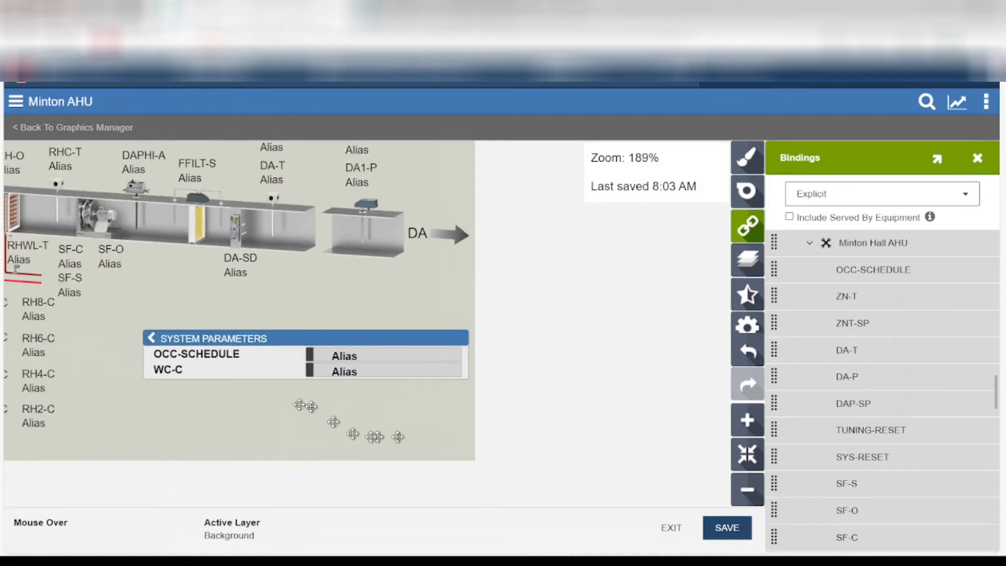
{"action": "scroll", "coordinate": [251, 376], "scroll_direction": "up", "scroll_amount": 3}
{"action": "scroll", "coordinate": [250, 376], "scroll_direction": "up", "scroll_amount": 1}
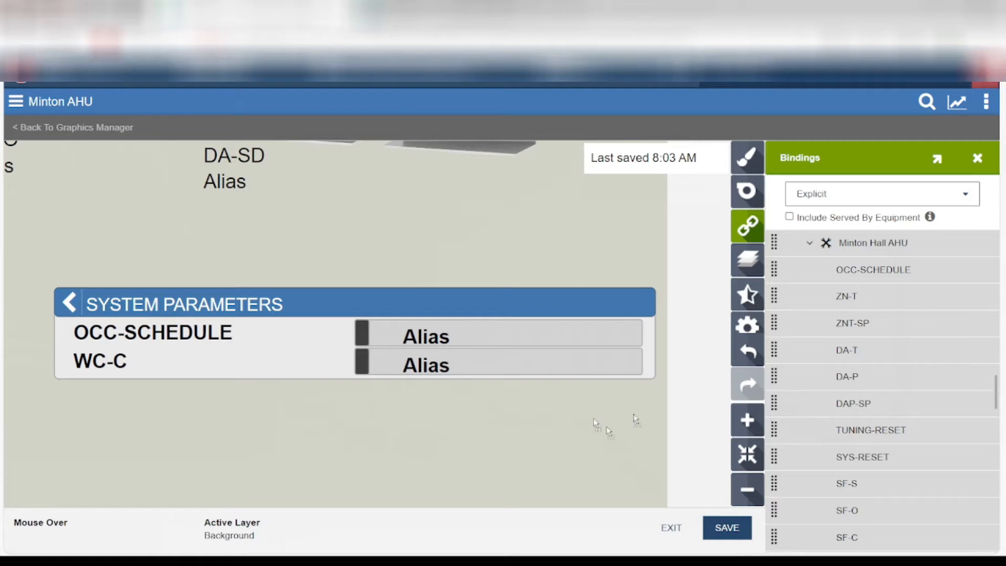
{"action": "left_click_drag", "start_coordinate": [869, 430], "coordinate": [440, 376]}
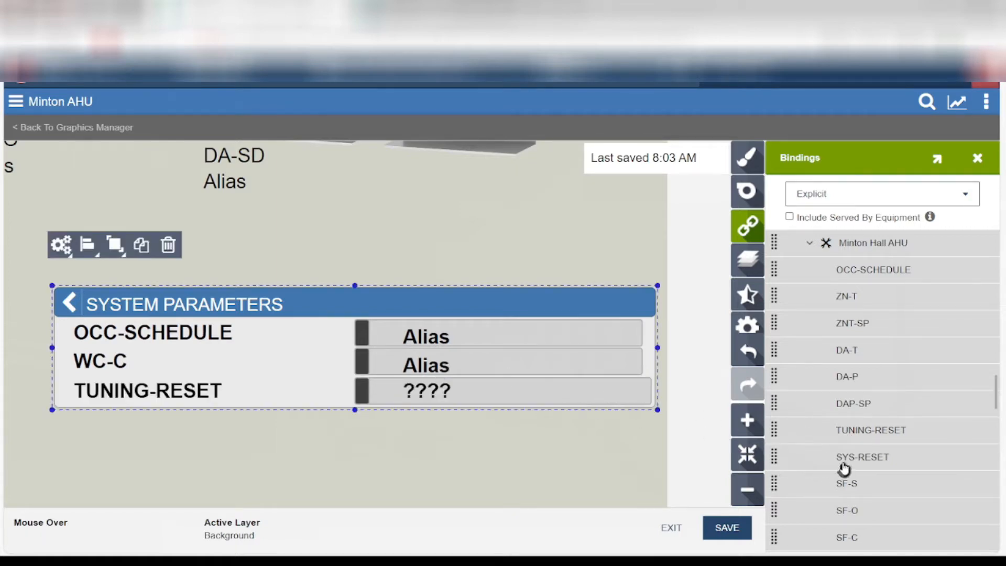
{"action": "left_click_drag", "start_coordinate": [702, 469], "coordinate": [366, 388]}
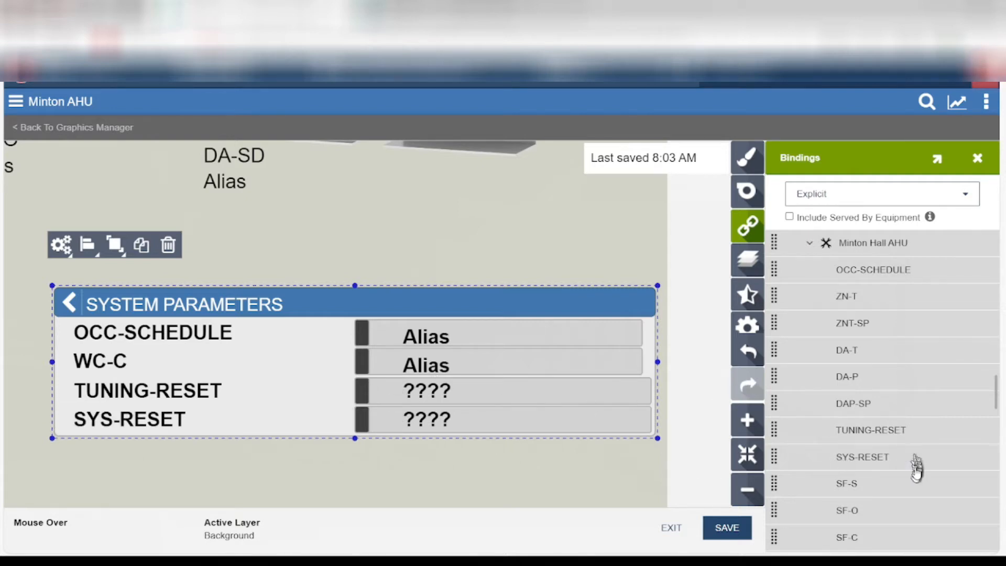
Review the remaining Minton Hall AHU points for further System Parameters rows, and save the graphic.
{"action": "scroll", "coordinate": [917, 469], "scroll_direction": "down", "scroll_amount": 5}
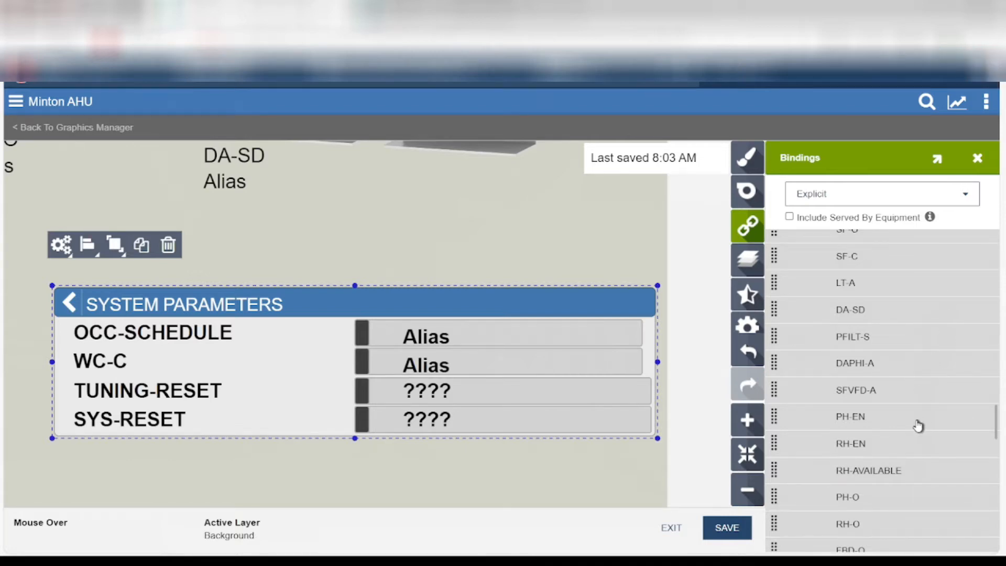
{"action": "scroll", "coordinate": [919, 440], "scroll_direction": "down", "scroll_amount": 5}
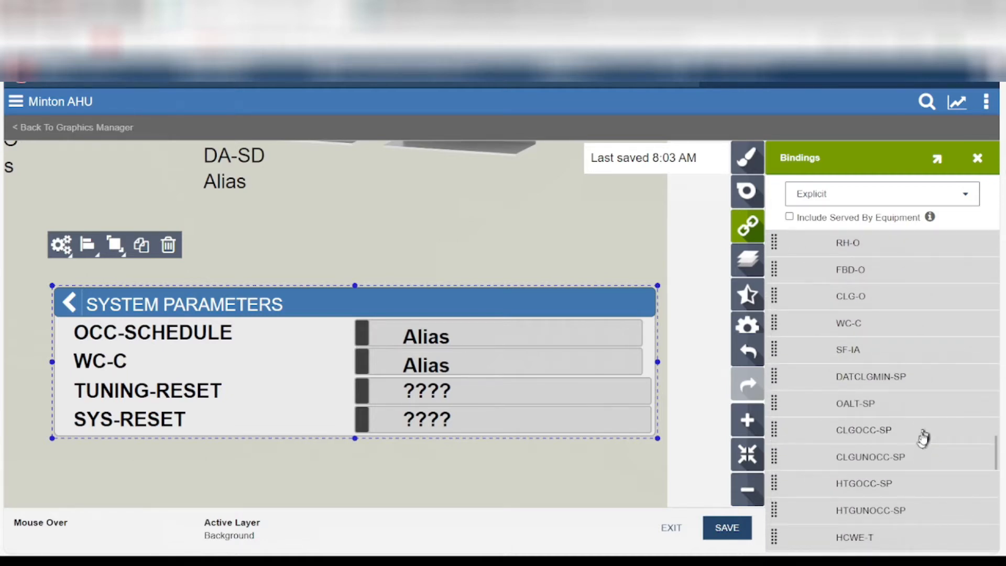
{"action": "scroll", "coordinate": [923, 435], "scroll_direction": "down", "scroll_amount": 5}
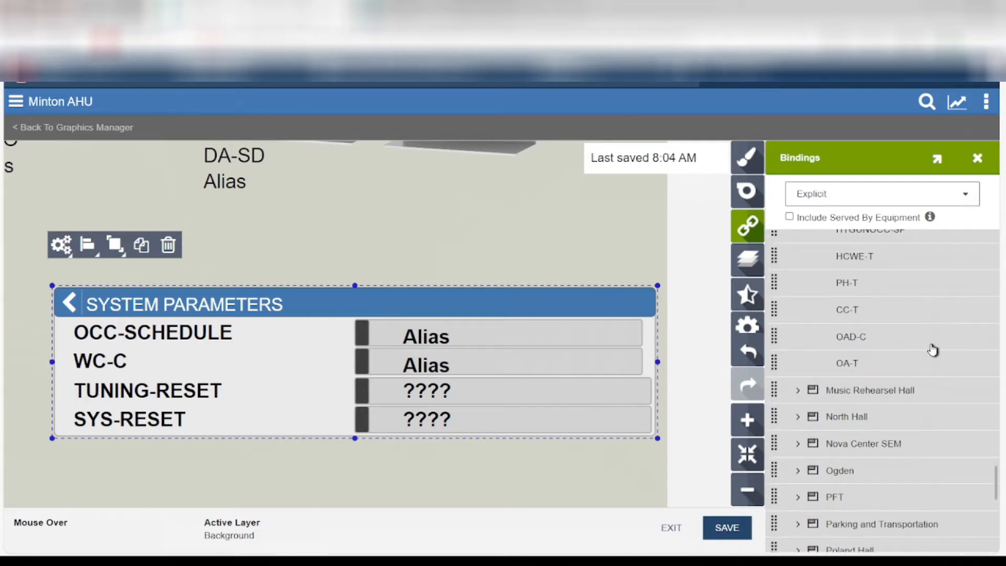
{"action": "scroll", "coordinate": [932, 349], "scroll_direction": "up", "scroll_amount": 5}
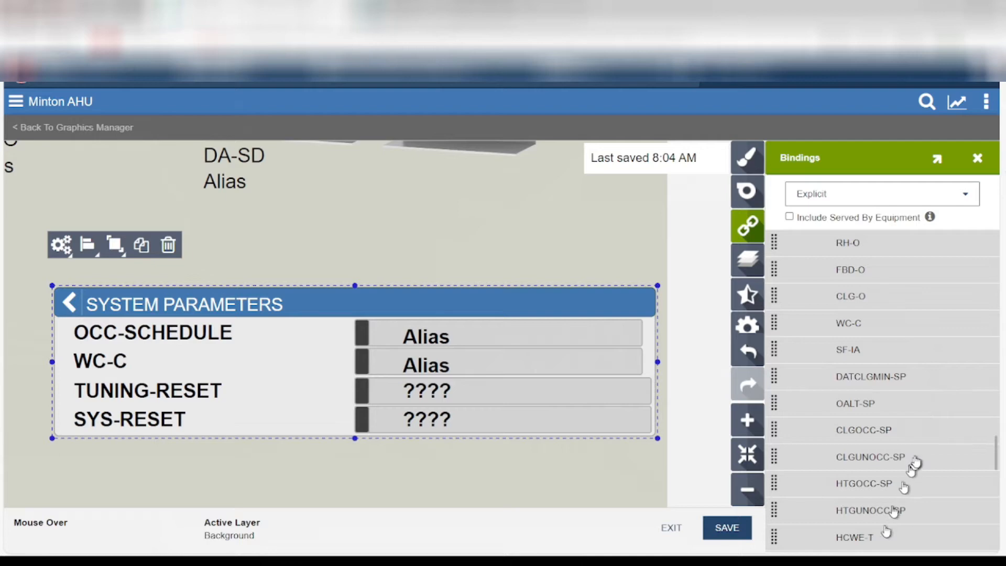
{"action": "scroll", "coordinate": [914, 460], "scroll_direction": "down", "scroll_amount": 5}
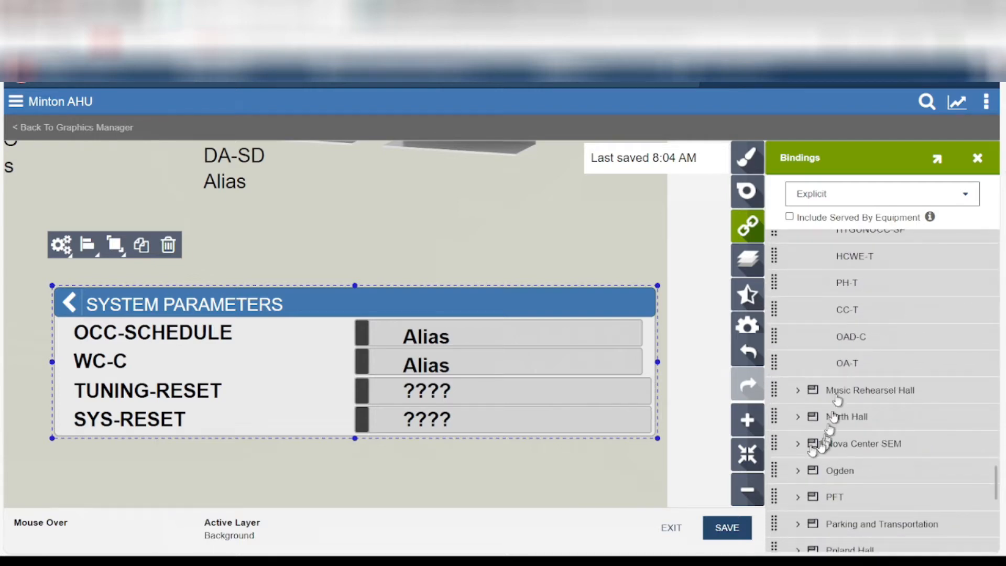
{"action": "scroll", "coordinate": [598, 249], "scroll_direction": "down", "scroll_amount": 5}
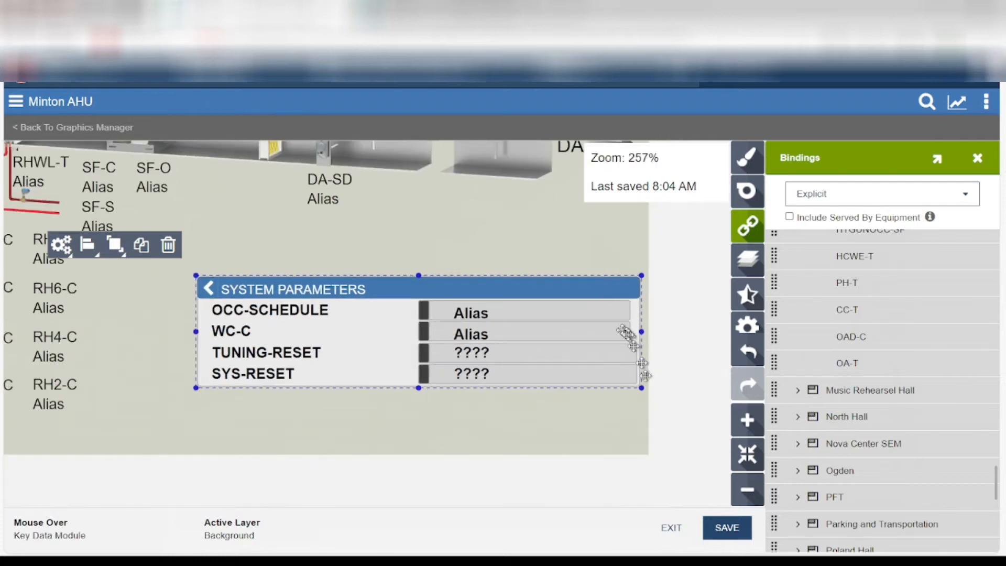
{"action": "scroll", "coordinate": [576, 429], "scroll_direction": "up", "scroll_amount": 2}
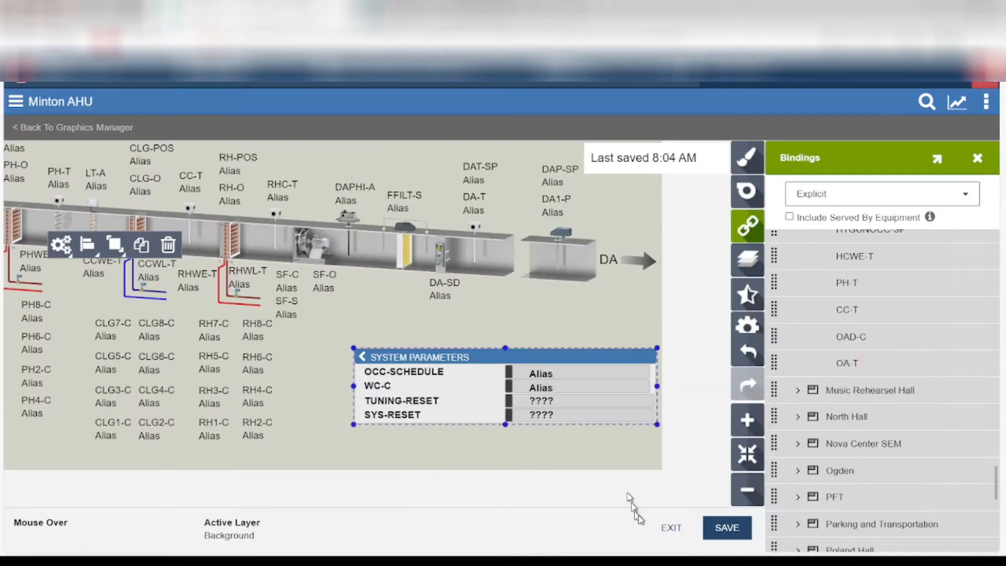
{"action": "left_click", "coordinate": [732, 534]}
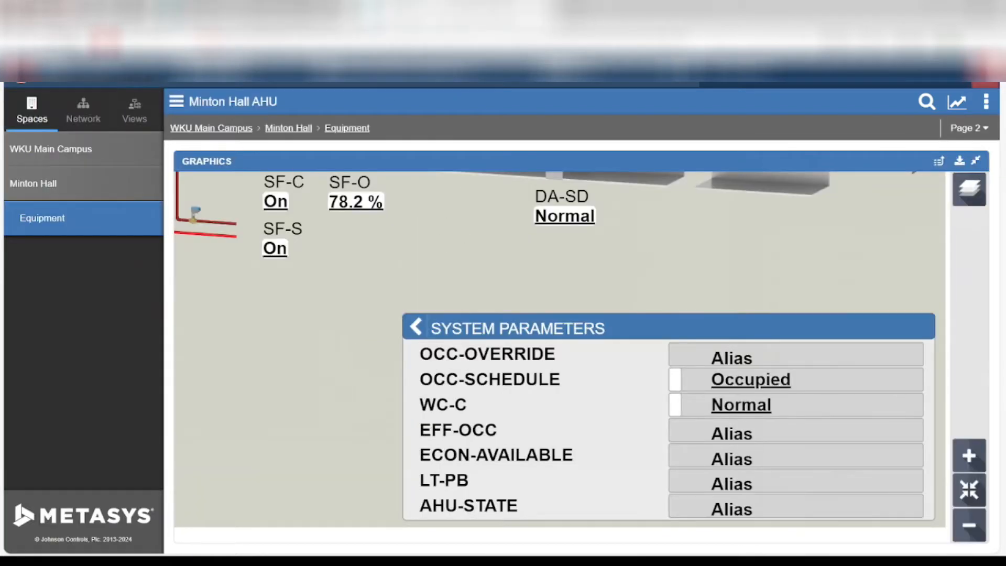
Reload the live Minton Hall AHU graphic and examine its System Parameters table and the points along the supply duct.
{"action": "left_click", "coordinate": [69, 44]}
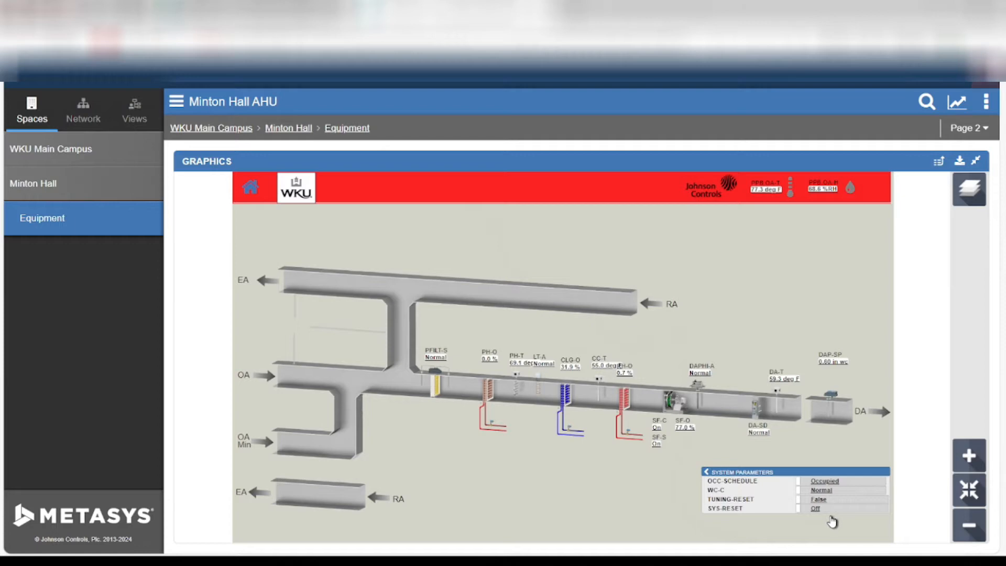
{"action": "scroll", "coordinate": [833, 501], "scroll_direction": "up", "scroll_amount": 5}
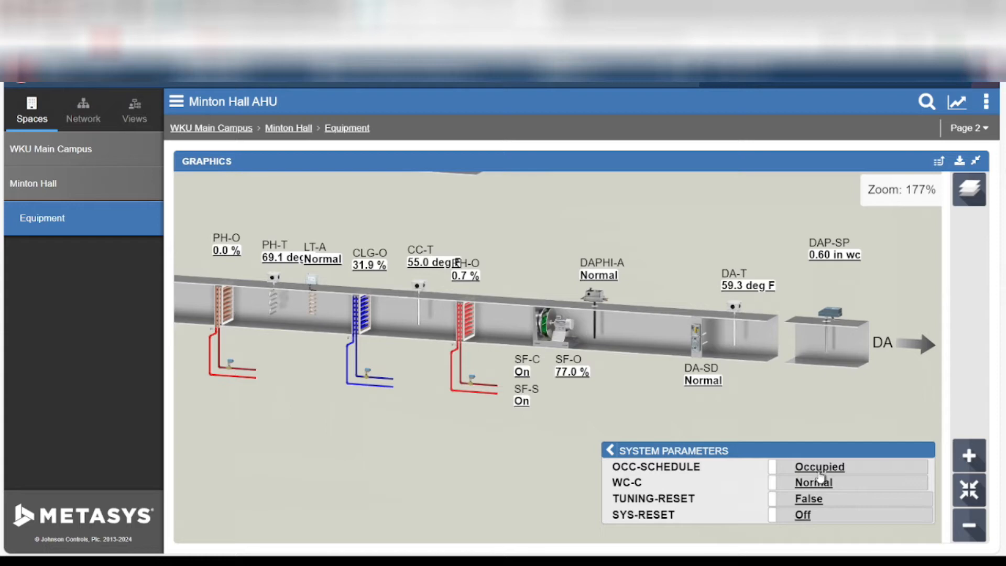
{"action": "scroll", "coordinate": [692, 317], "scroll_direction": "down", "scroll_amount": 5}
{"action": "left_click_drag", "start_coordinate": [683, 216], "coordinate": [674, 310]}
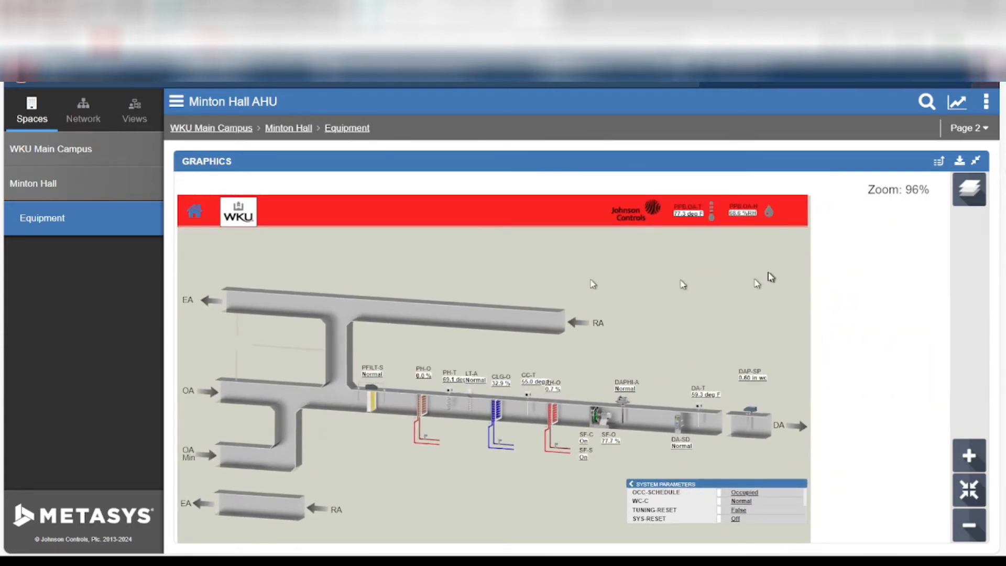
{"action": "scroll", "coordinate": [619, 468], "scroll_direction": "up", "scroll_amount": 3}
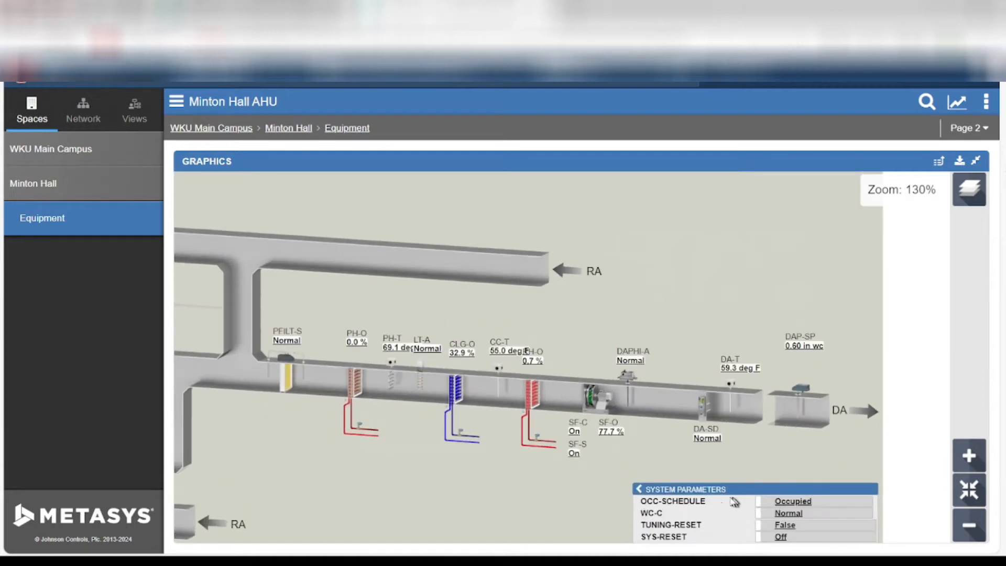
{"action": "scroll", "coordinate": [812, 357], "scroll_direction": "up", "scroll_amount": 4}
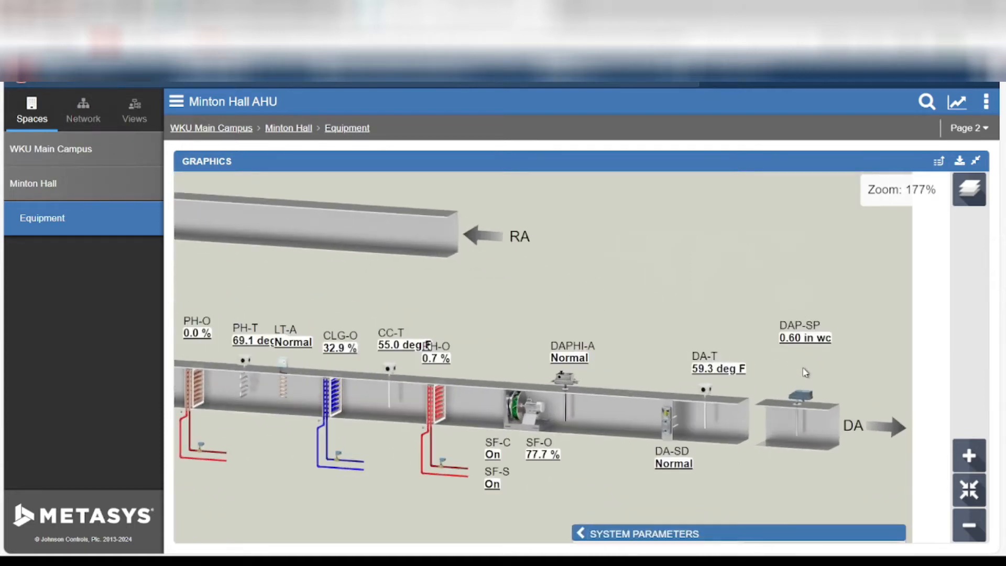
{"action": "scroll", "coordinate": [813, 357], "scroll_direction": "up", "scroll_amount": 1}
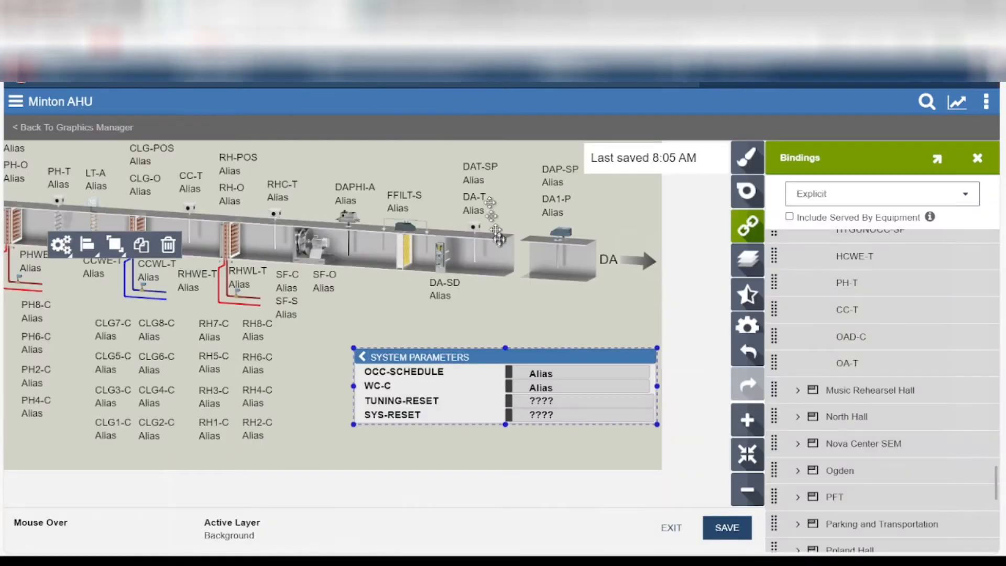
Back in the graphic editor, bind the Minton Hall AHU DA-T point to the discharge duct temperature sensor's Temperature Primary Value.
{"action": "scroll", "coordinate": [499, 240], "scroll_direction": "up", "scroll_amount": 8}
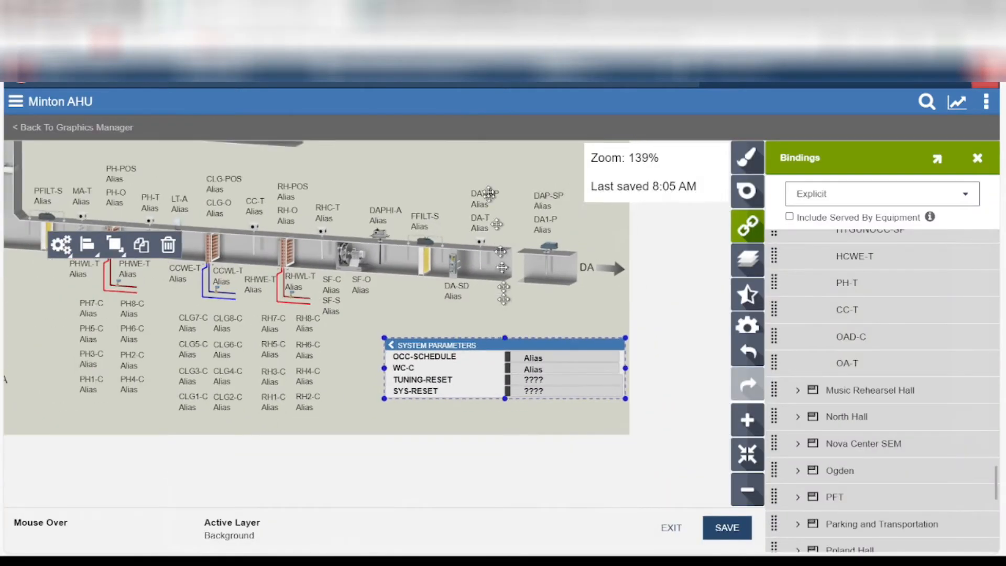
{"action": "scroll", "coordinate": [517, 217], "scroll_direction": "up", "scroll_amount": 2}
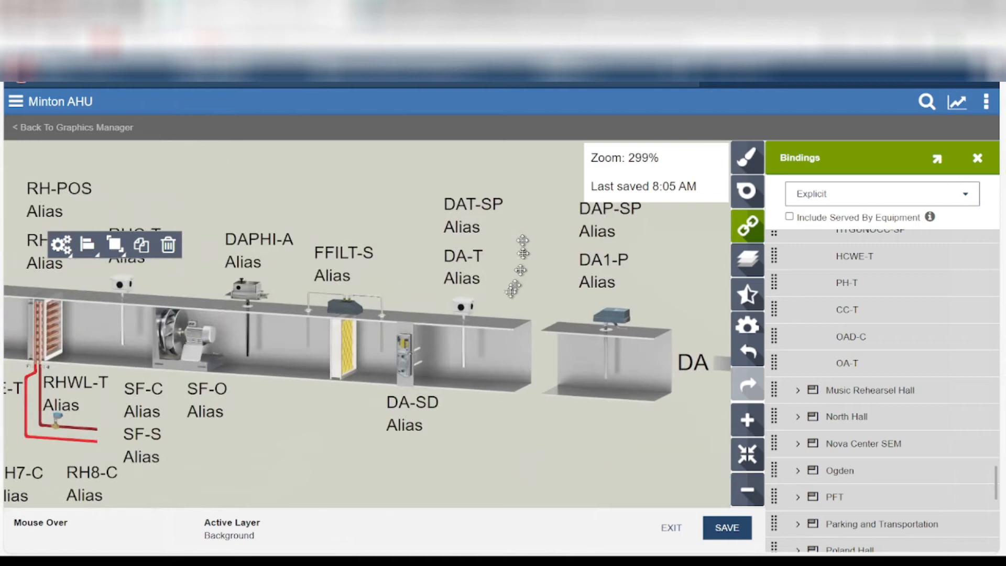
{"action": "left_click", "coordinate": [464, 309]}
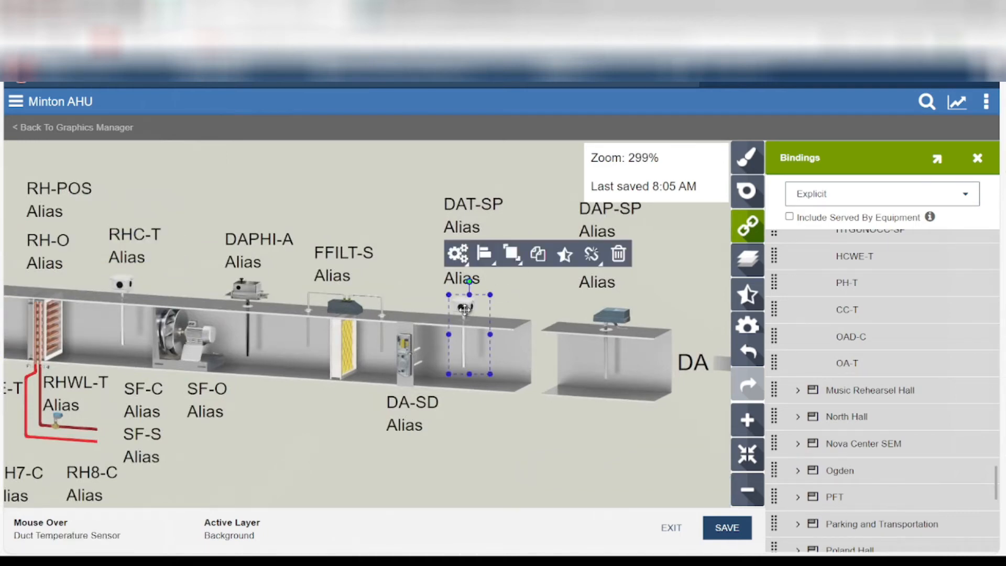
{"action": "left_click", "coordinate": [592, 257]}
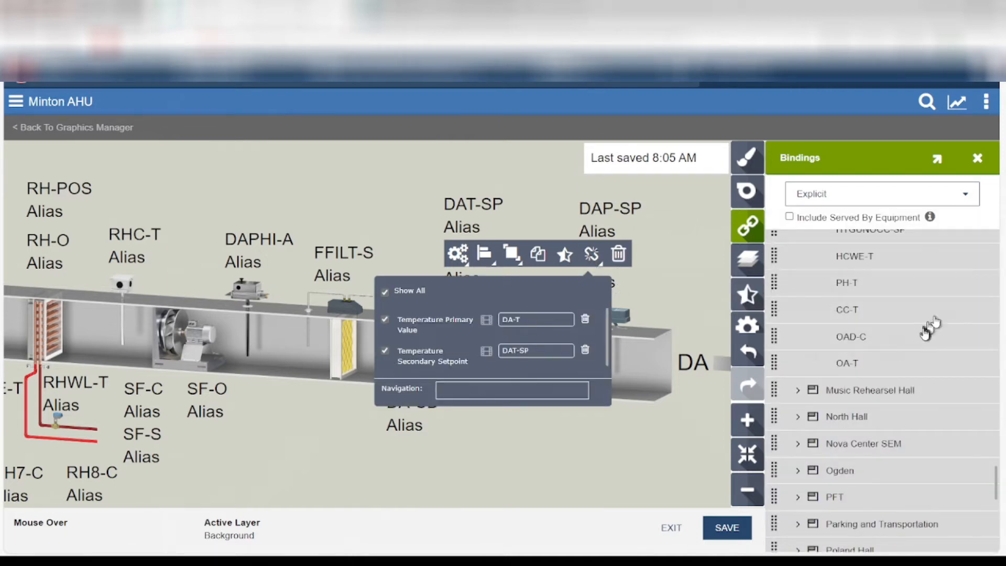
{"action": "scroll", "coordinate": [915, 337], "scroll_direction": "up", "scroll_amount": 5}
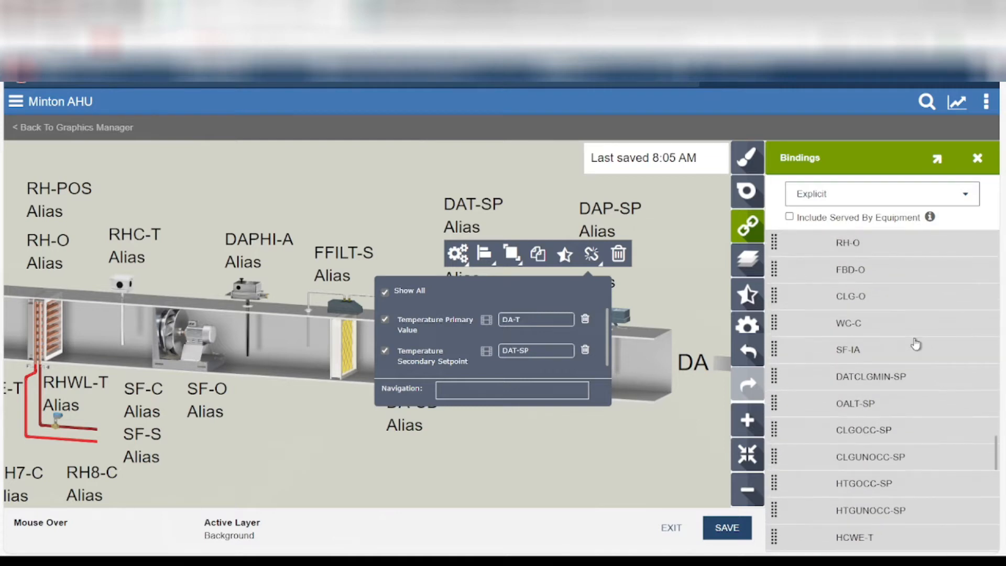
{"action": "scroll", "coordinate": [915, 343], "scroll_direction": "up", "scroll_amount": 5}
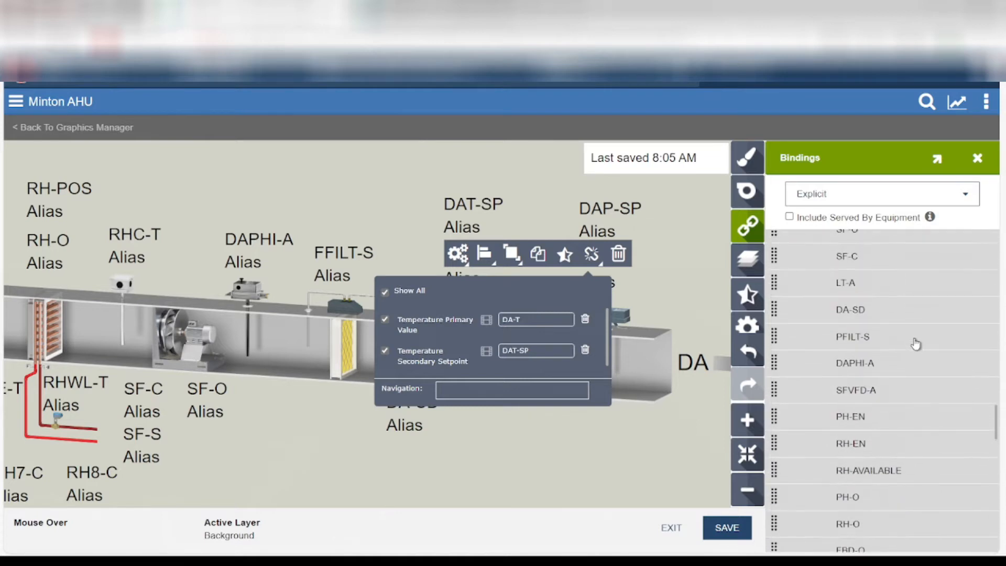
{"action": "scroll", "coordinate": [915, 344], "scroll_direction": "up", "scroll_amount": 5}
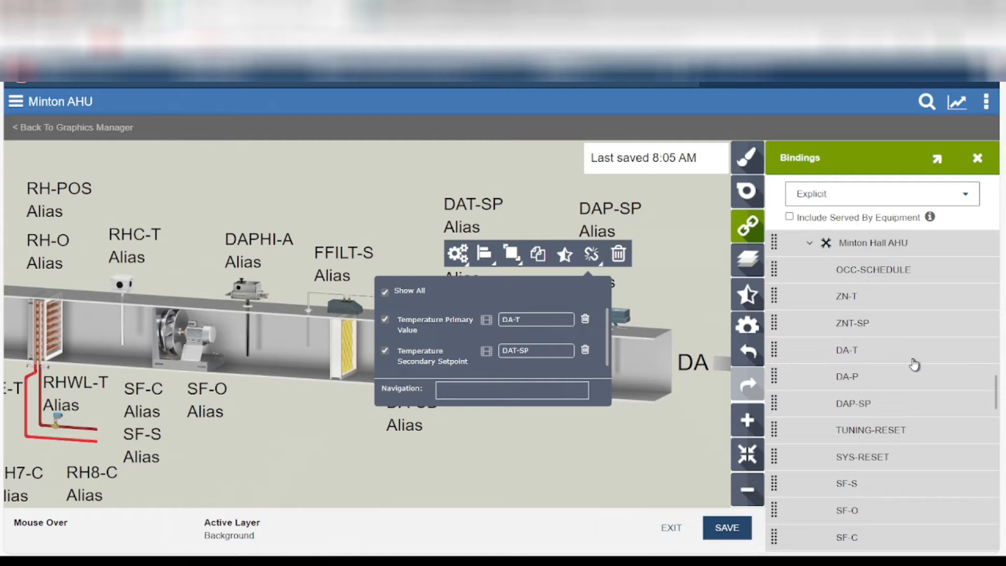
{"action": "left_click_drag", "start_coordinate": [878, 355], "coordinate": [661, 376]}
{"action": "left_click_drag", "start_coordinate": [580, 330], "coordinate": [566, 326]}
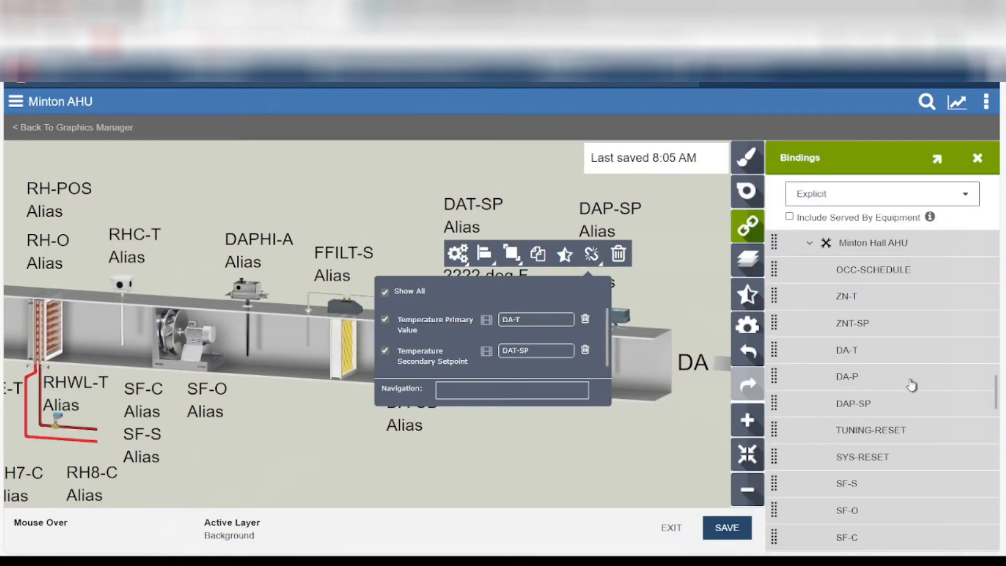
Look through the Minton Hall AHU point list for a discharge air temperature setpoint, and close the temperature sensor's bindings.
{"action": "scroll", "coordinate": [912, 377], "scroll_direction": "down", "scroll_amount": 5}
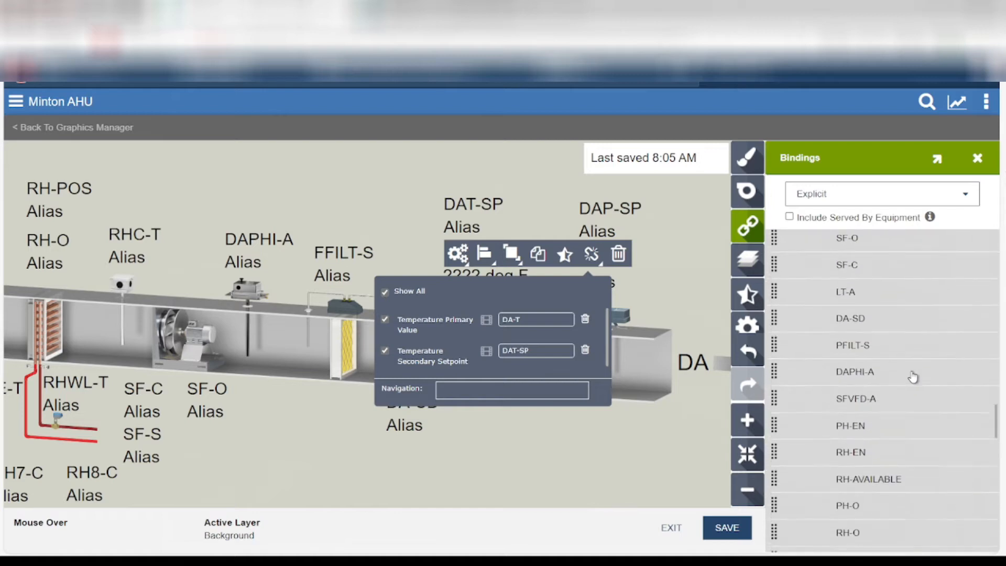
{"action": "scroll", "coordinate": [913, 377], "scroll_direction": "down", "scroll_amount": 5}
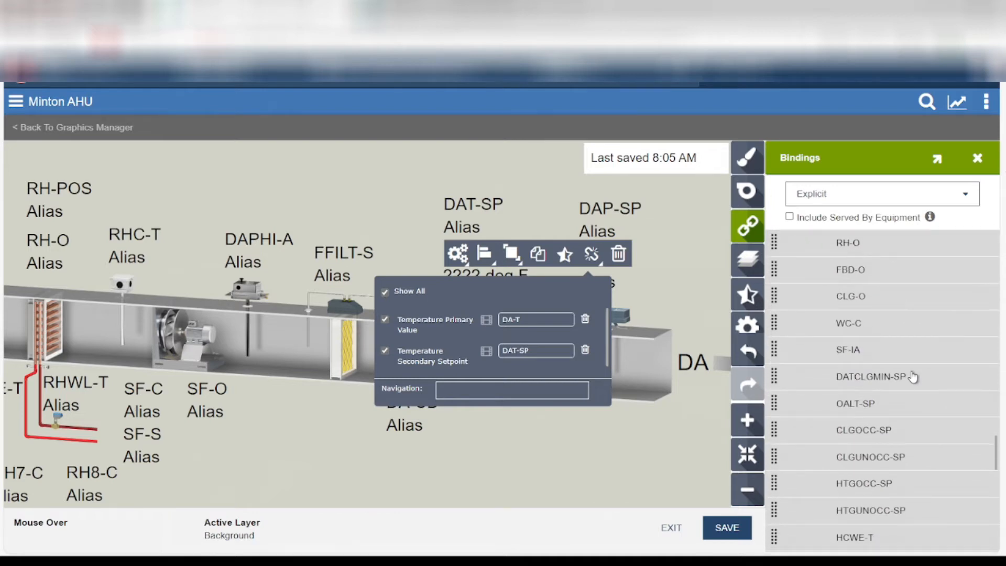
{"action": "scroll", "coordinate": [912, 377], "scroll_direction": "down", "scroll_amount": 5}
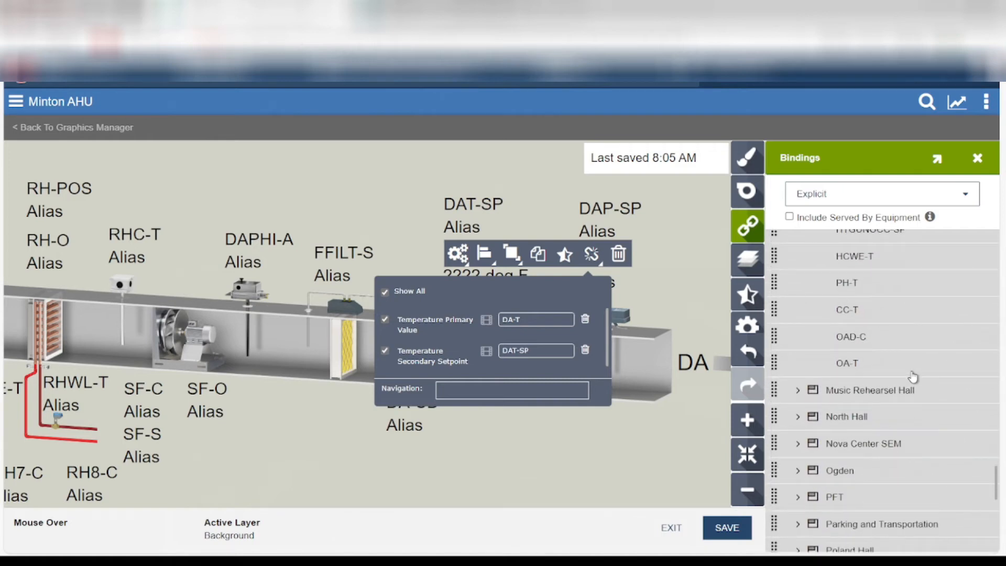
{"action": "scroll", "coordinate": [913, 376], "scroll_direction": "up", "scroll_amount": 5}
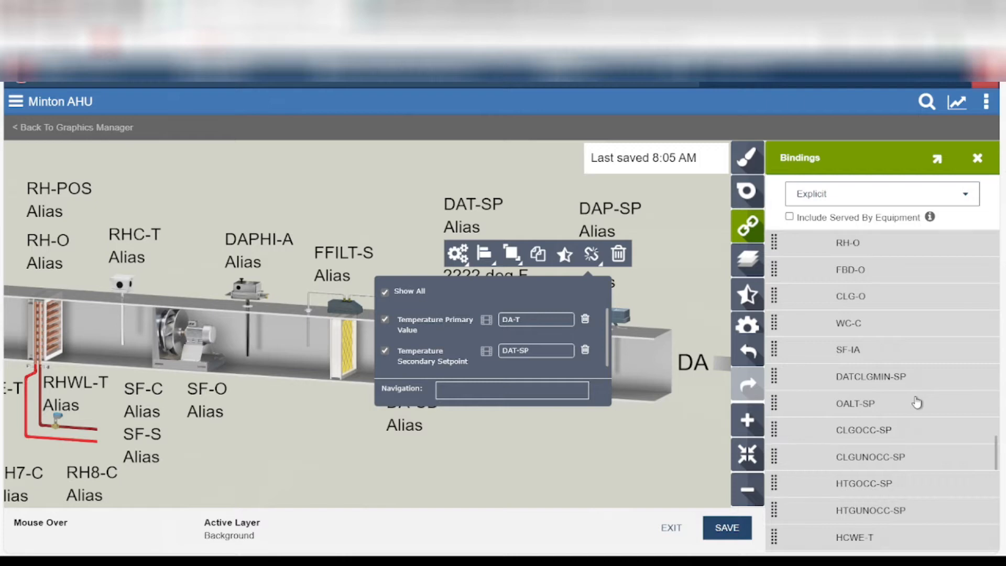
{"action": "scroll", "coordinate": [917, 409], "scroll_direction": "up", "scroll_amount": 5}
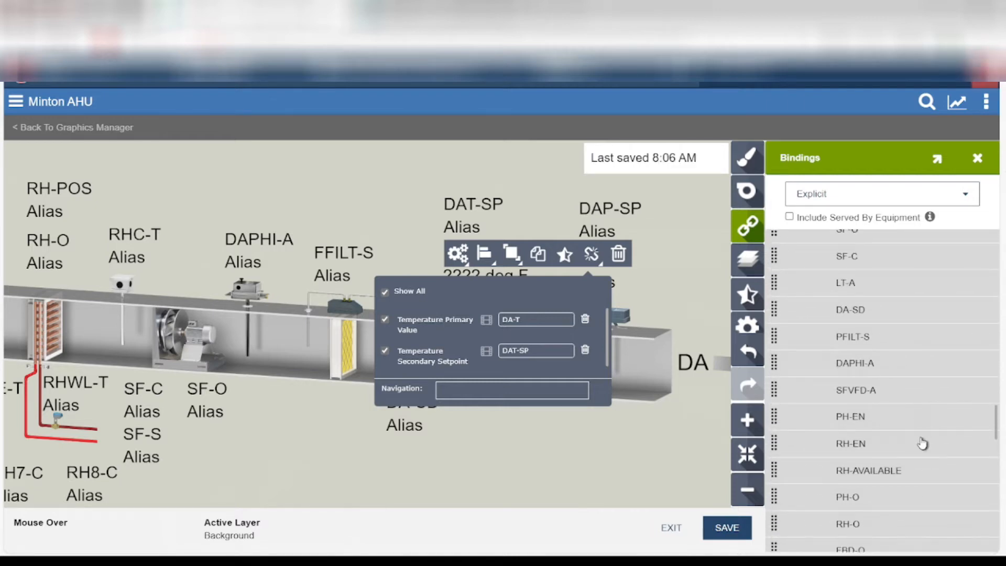
{"action": "scroll", "coordinate": [922, 443], "scroll_direction": "up", "scroll_amount": 5}
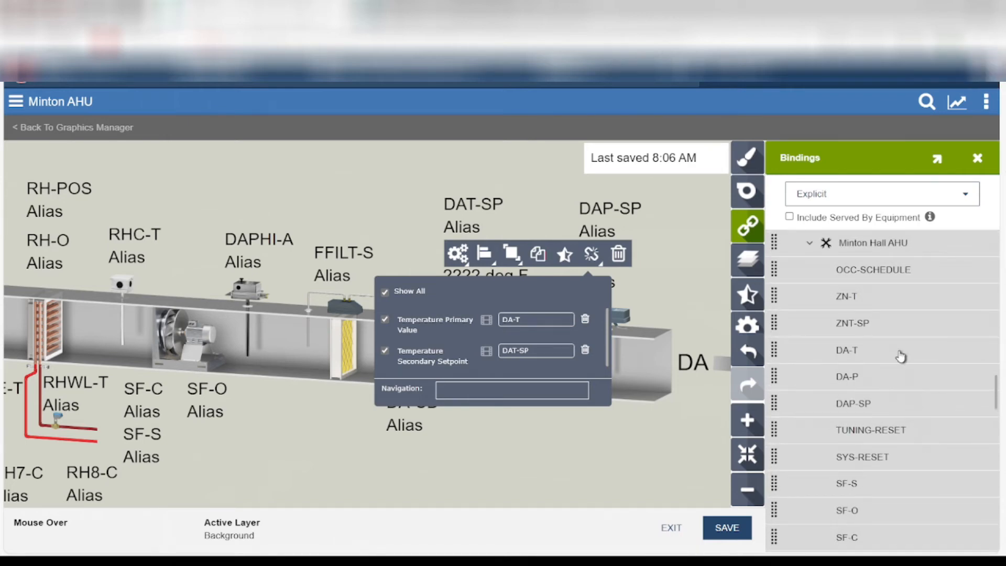
{"action": "left_click", "coordinate": [531, 204]}
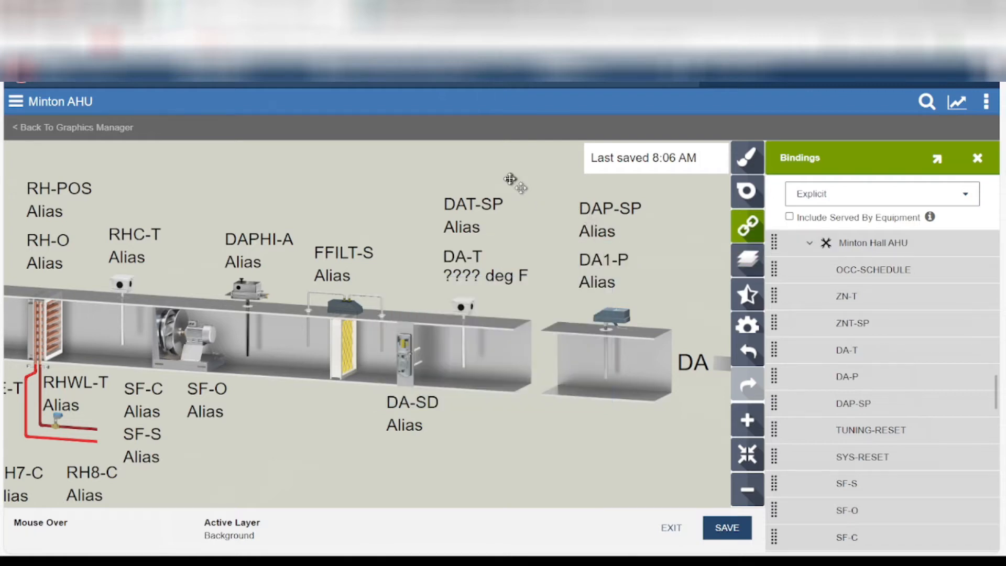
Bind the Minton Hall AHU DA-P point to the discharge static pressure sensor's Secondary Setpoint, and save the graphic.
{"action": "left_click", "coordinate": [622, 317]}
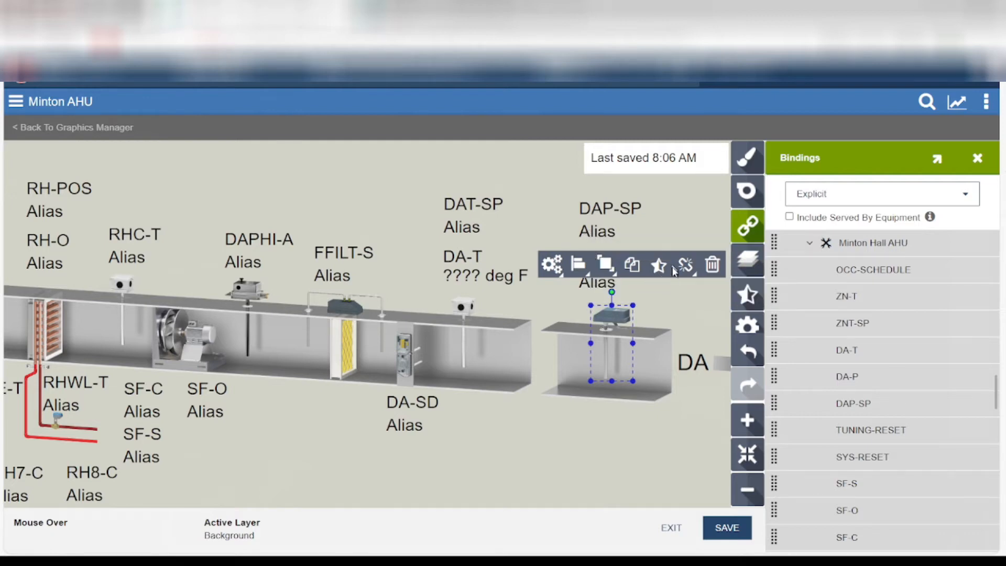
{"action": "left_click", "coordinate": [685, 264]}
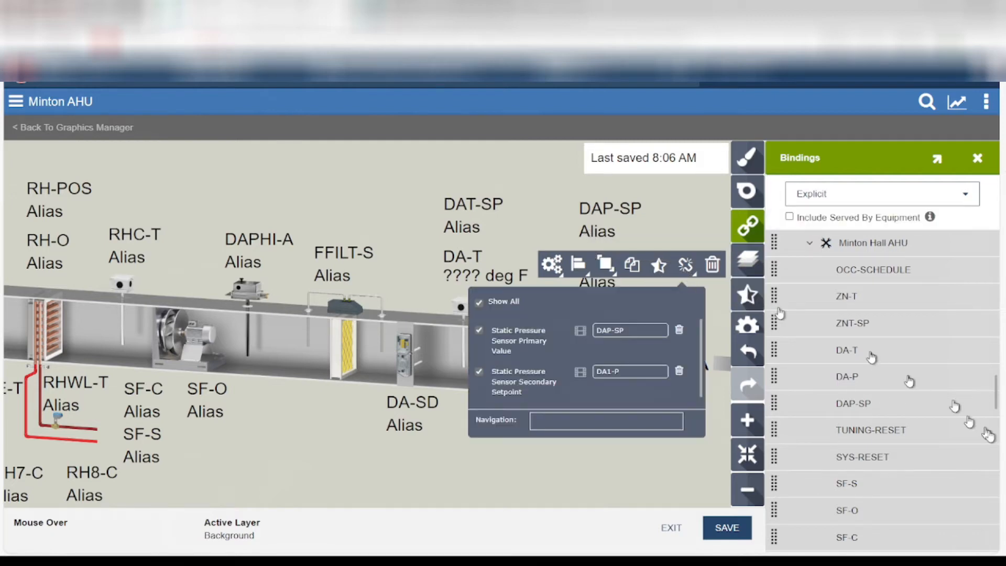
{"action": "left_click_drag", "start_coordinate": [876, 380], "coordinate": [656, 375]}
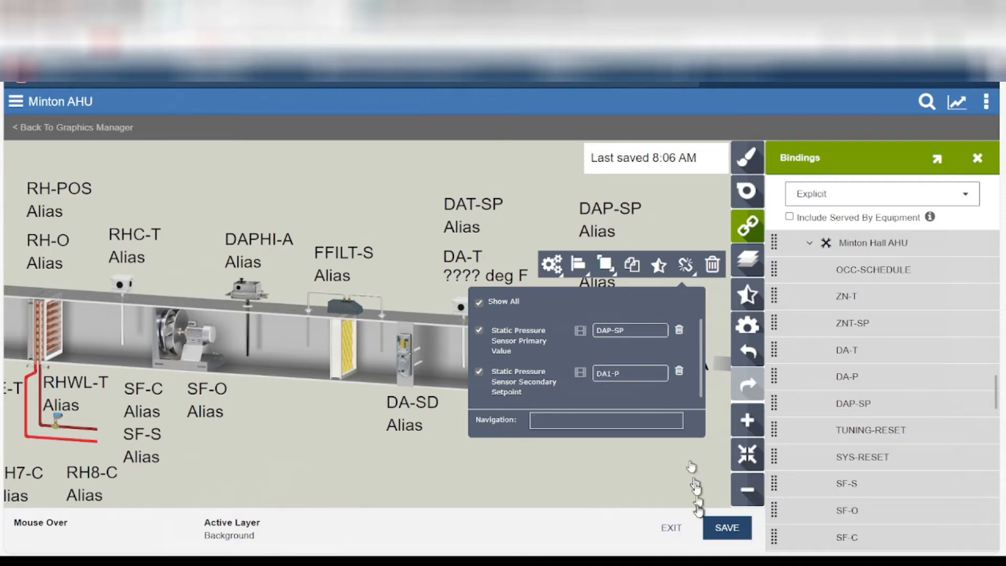
{"action": "left_click", "coordinate": [725, 533]}
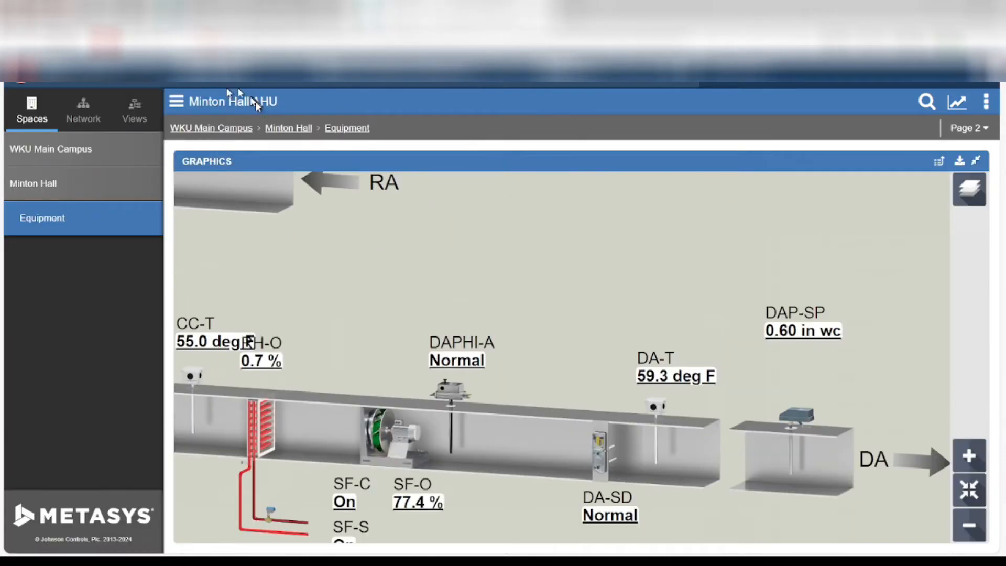
Reload the live Minton Hall AHU graphic and examine the temperature and static pressure points near the discharge air outlet.
{"action": "left_click", "coordinate": [61, 46]}
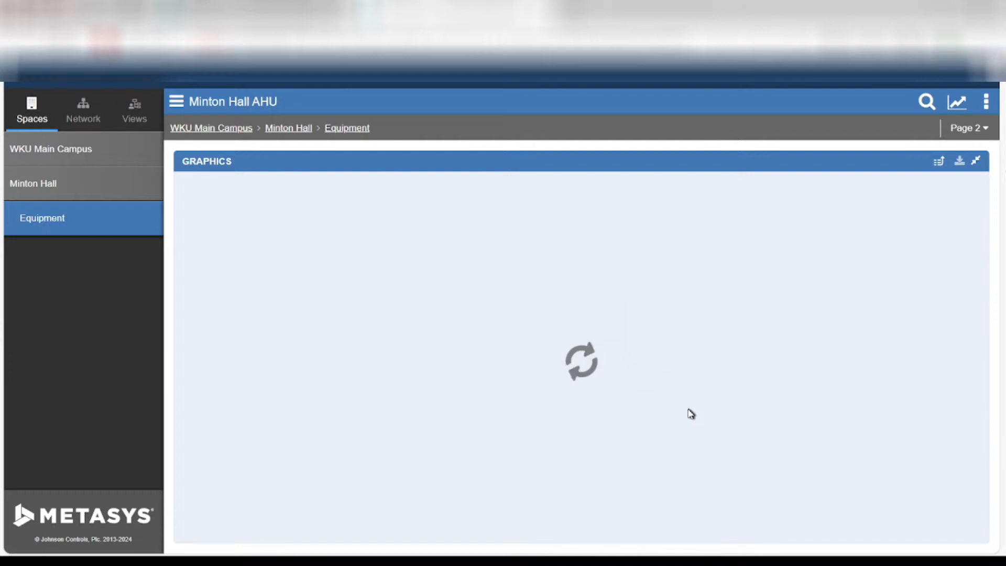
{"action": "scroll", "coordinate": [692, 411], "scroll_direction": "up", "scroll_amount": 4}
{"action": "scroll", "coordinate": [749, 431], "scroll_direction": "up", "scroll_amount": 2}
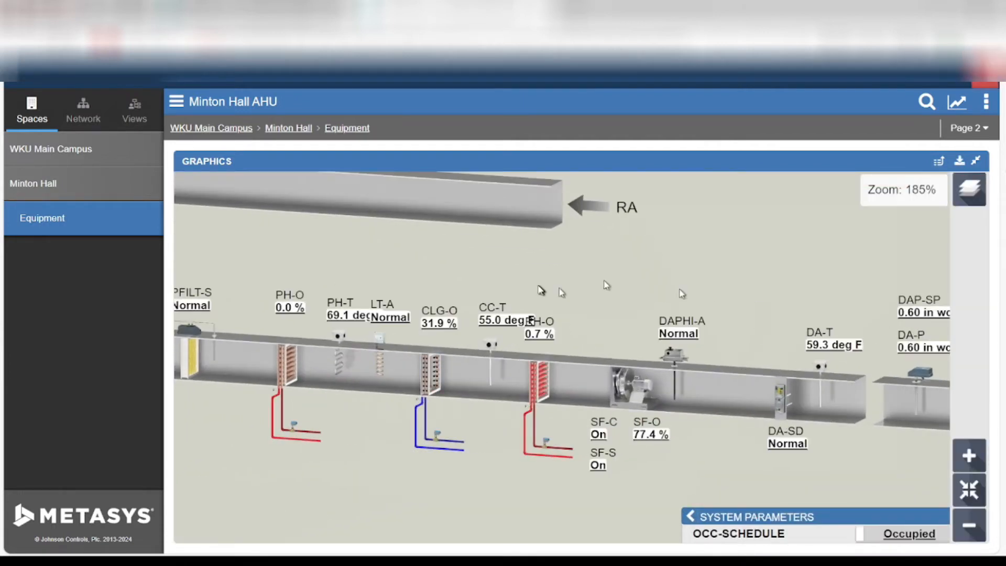
{"action": "left_click_drag", "start_coordinate": [624, 314], "coordinate": [309, 326]}
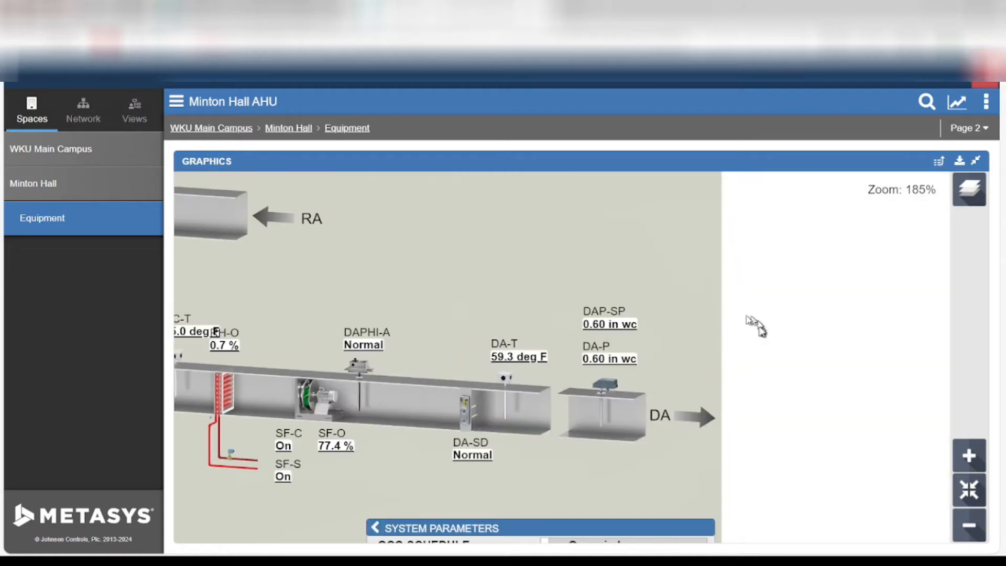
{"action": "scroll", "coordinate": [585, 350], "scroll_direction": "up", "scroll_amount": 4}
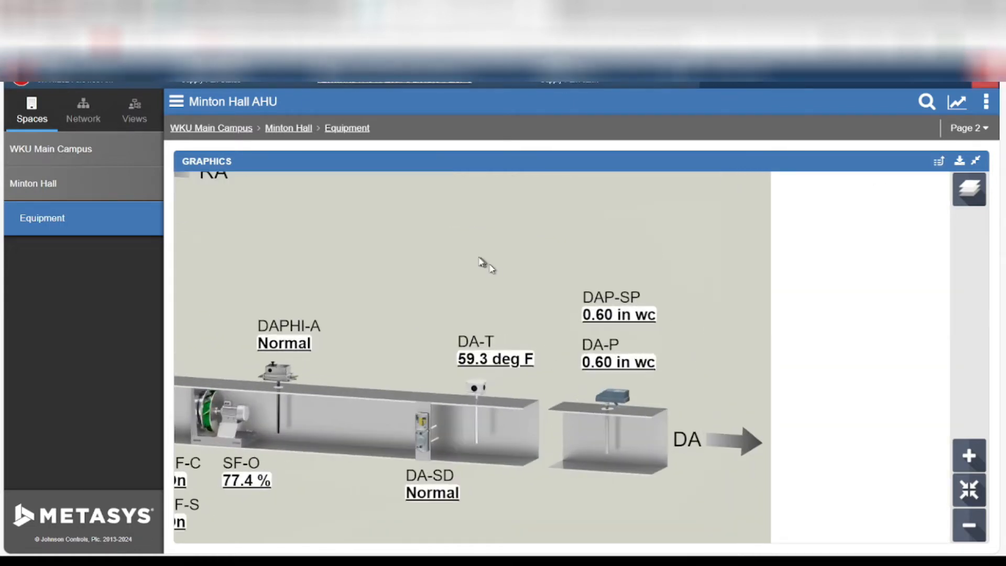
{"action": "scroll", "coordinate": [477, 265], "scroll_direction": "down", "scroll_amount": 3}
{"action": "left_click_drag", "start_coordinate": [390, 232], "coordinate": [730, 234]}
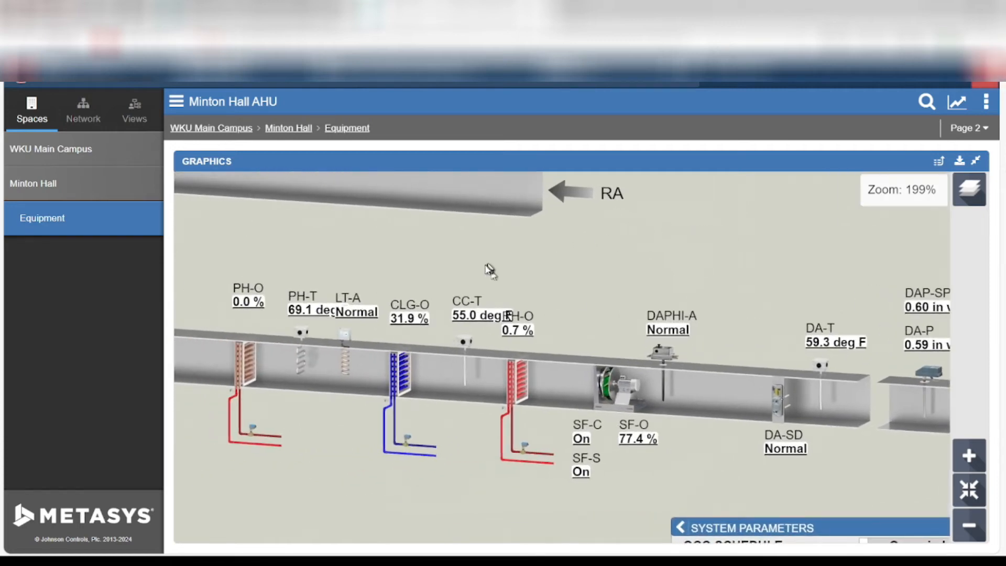
{"action": "scroll", "coordinate": [493, 269], "scroll_direction": "down", "scroll_amount": 6}
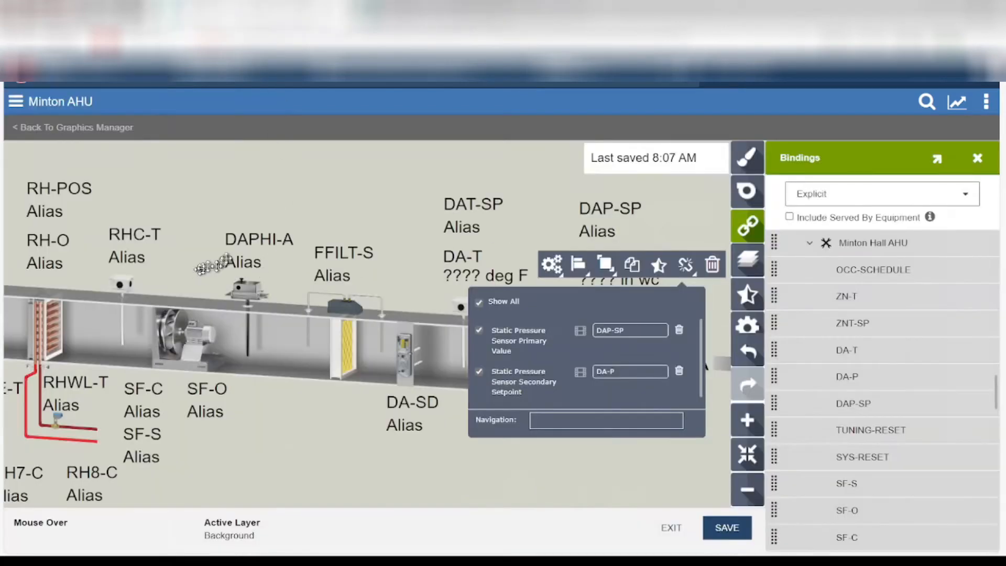
Back in the graphic editor, delete the return fan and the RA-F flow meter from the return air duct.
{"action": "left_click", "coordinate": [286, 199]}
{"action": "scroll", "coordinate": [287, 199], "scroll_direction": "down", "scroll_amount": 4}
{"action": "left_click_drag", "start_coordinate": [270, 178], "coordinate": [364, 226]}
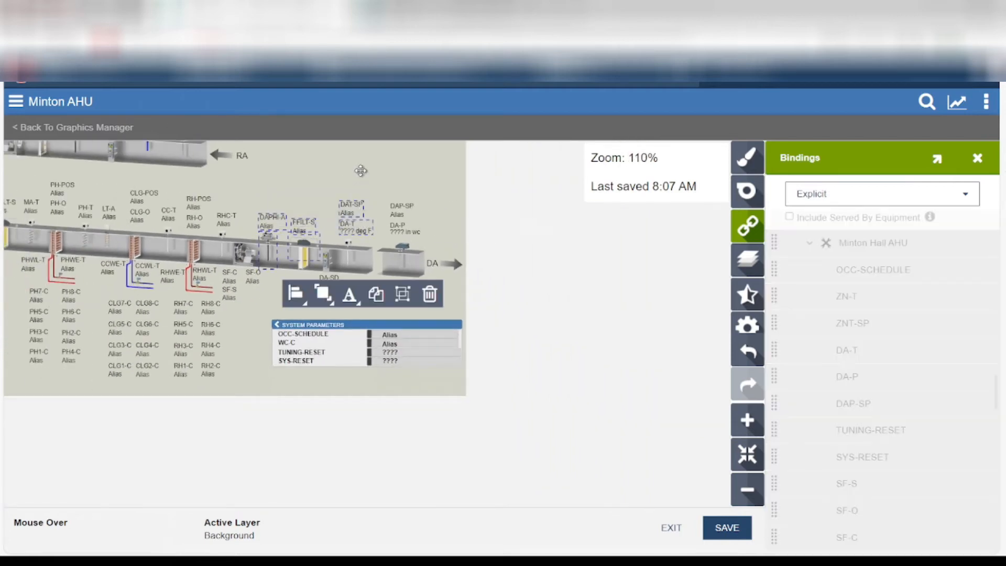
{"action": "left_click", "coordinate": [360, 170]}
{"action": "scroll", "coordinate": [310, 177], "scroll_direction": "down", "scroll_amount": 3}
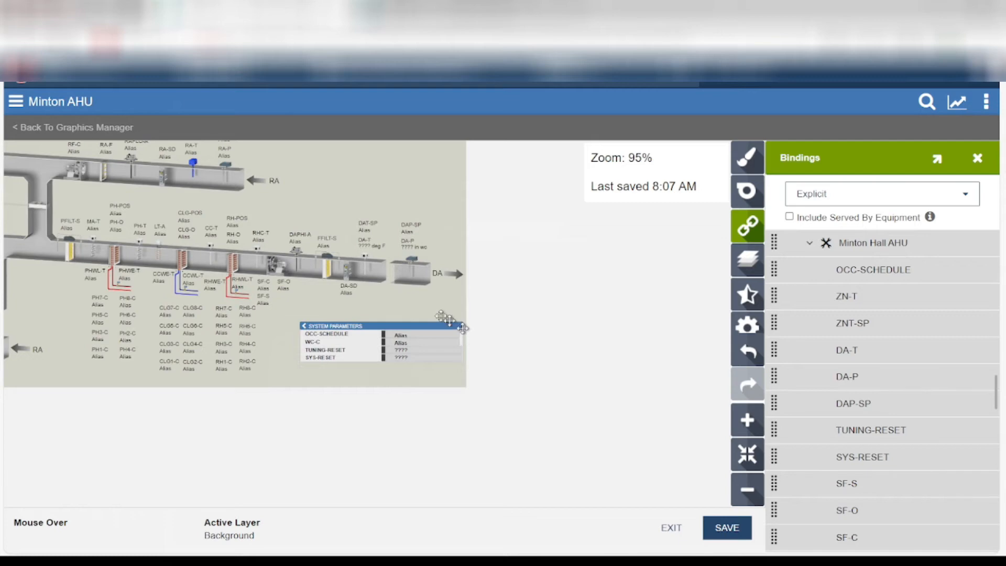
{"action": "scroll", "coordinate": [244, 235], "scroll_direction": "up", "scroll_amount": 3}
{"action": "scroll", "coordinate": [244, 234], "scroll_direction": "up", "scroll_amount": 6}
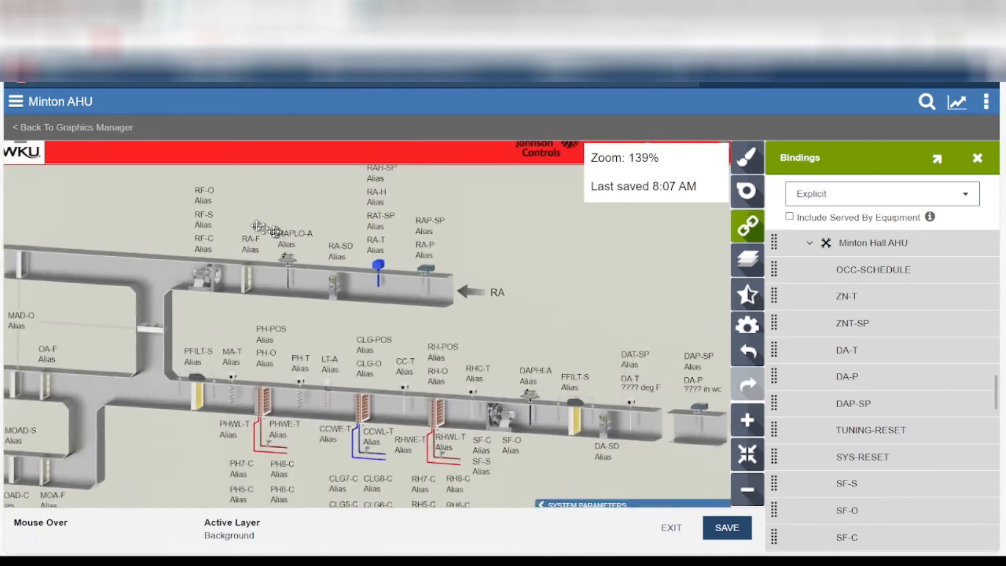
{"action": "scroll", "coordinate": [272, 241], "scroll_direction": "down", "scroll_amount": 1}
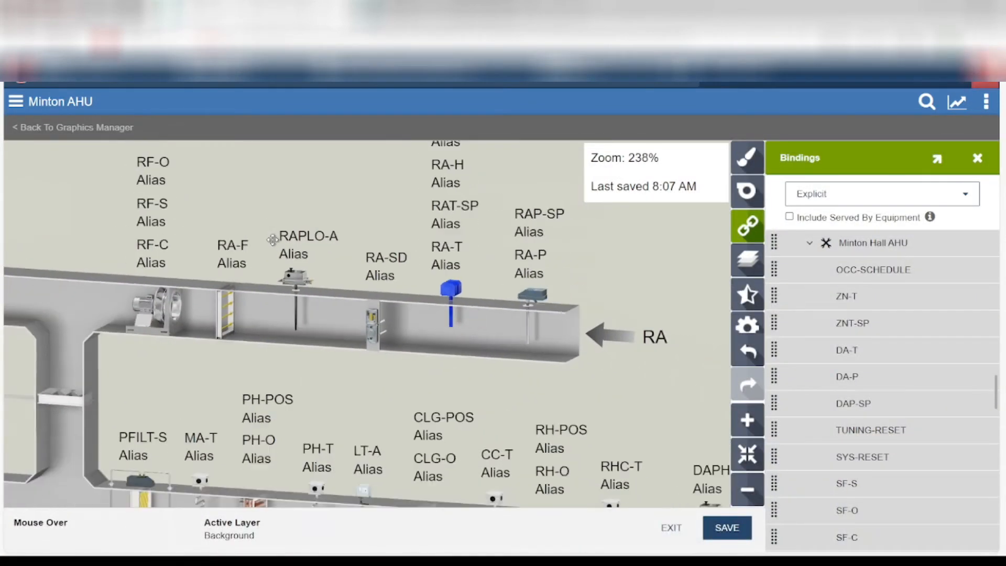
{"action": "scroll", "coordinate": [110, 317], "scroll_direction": "up", "scroll_amount": 1}
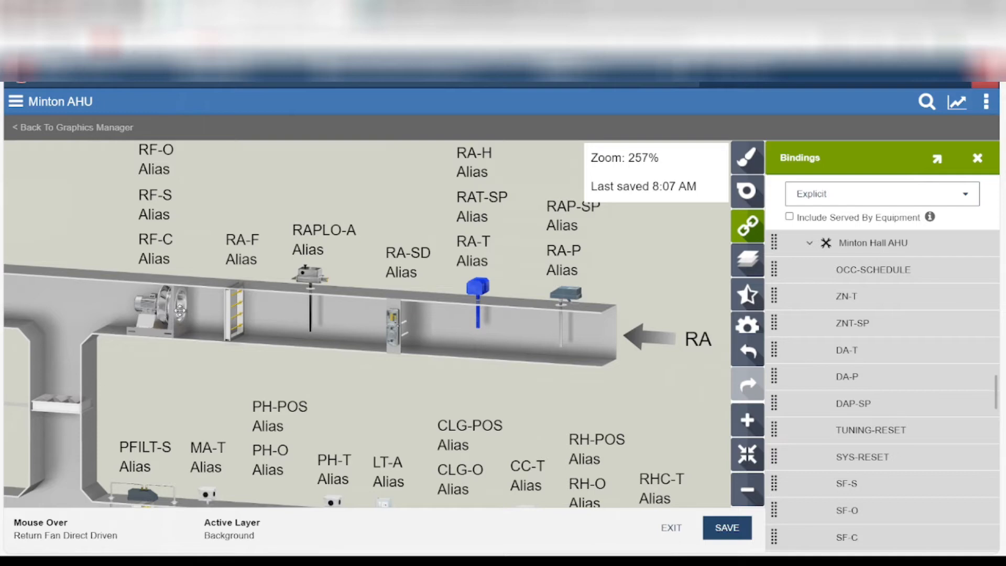
{"action": "left_click", "coordinate": [174, 310]}
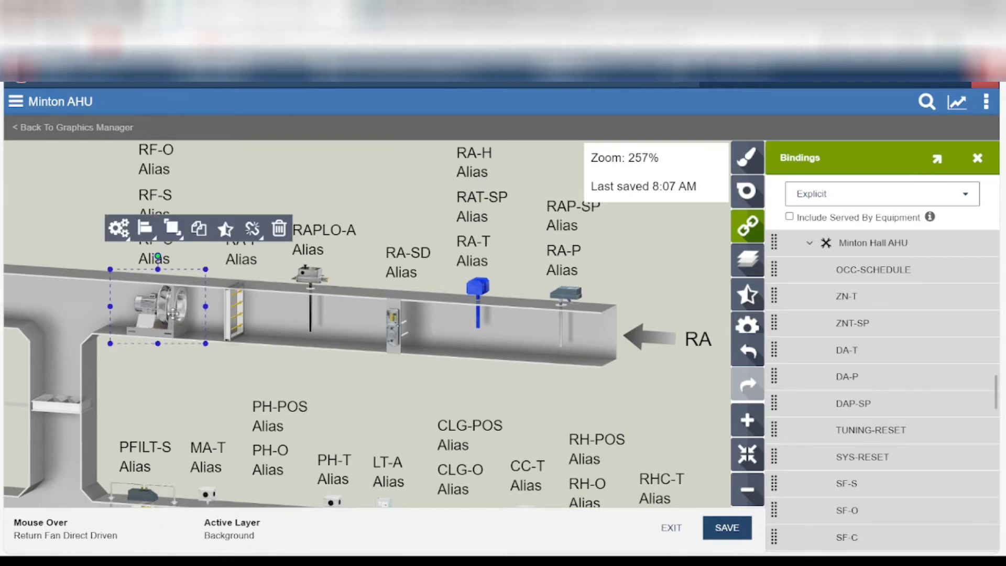
{"action": "left_click", "coordinate": [279, 229]}
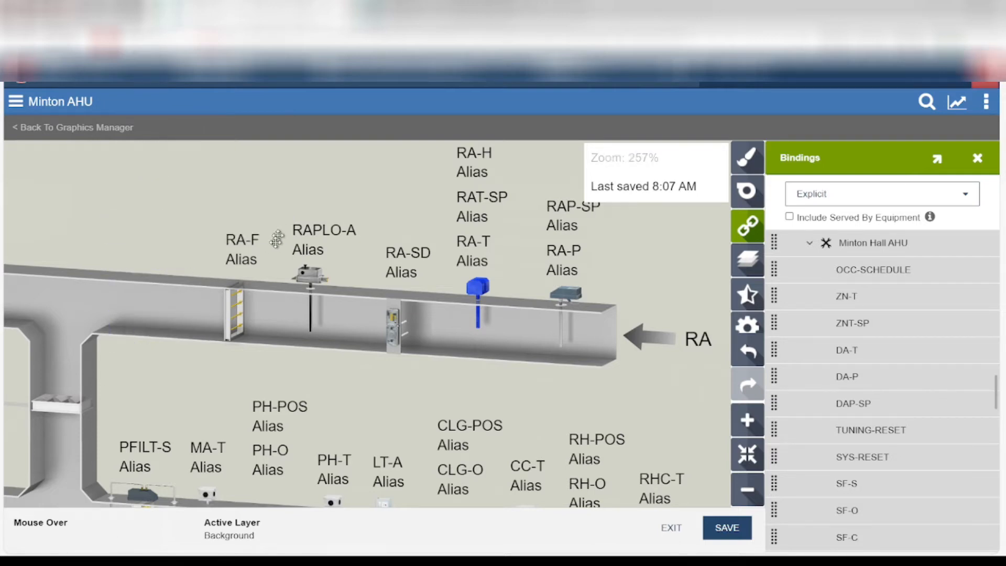
{"action": "left_click", "coordinate": [233, 309]}
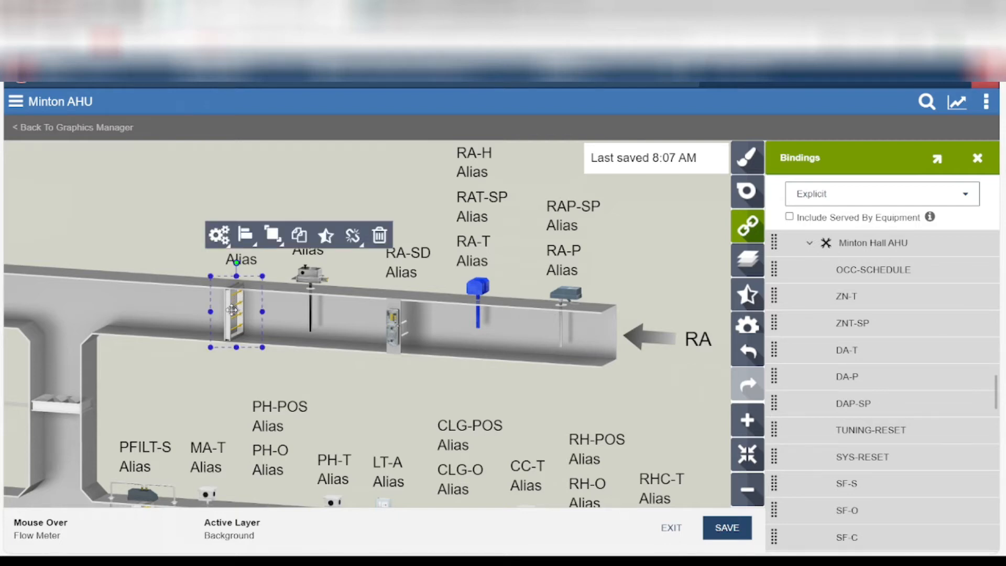
{"action": "left_click", "coordinate": [378, 236]}
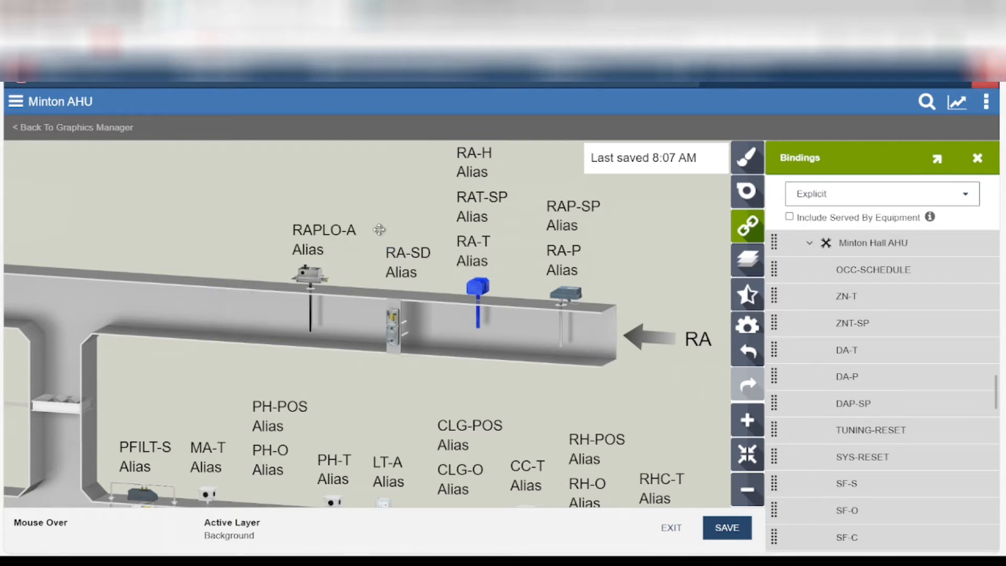
Delete the RAPLO-A device and the RA-SD smoke detector from the return air duct.
{"action": "left_click", "coordinate": [310, 278]}
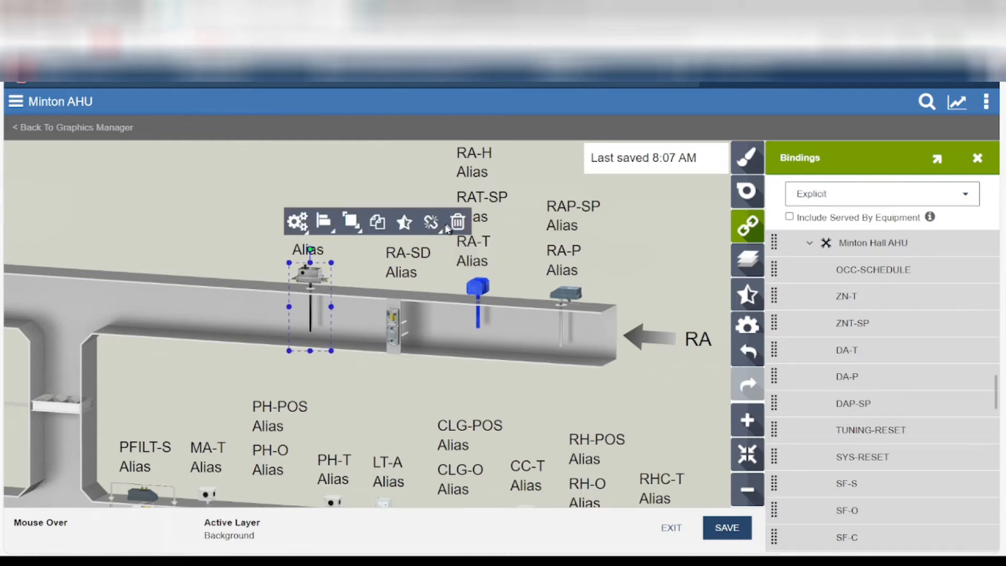
{"action": "left_click", "coordinate": [458, 223]}
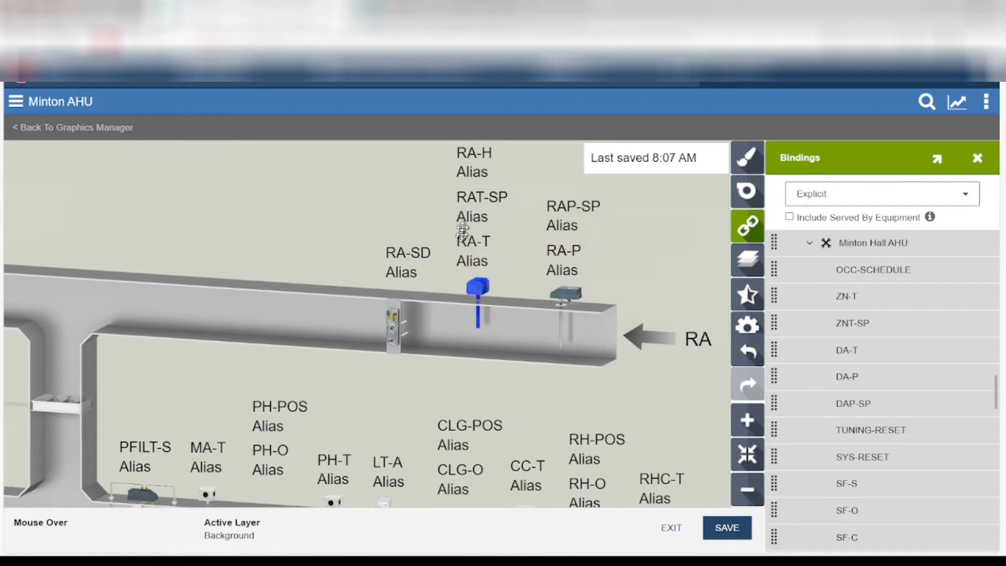
{"action": "left_click", "coordinate": [388, 320]}
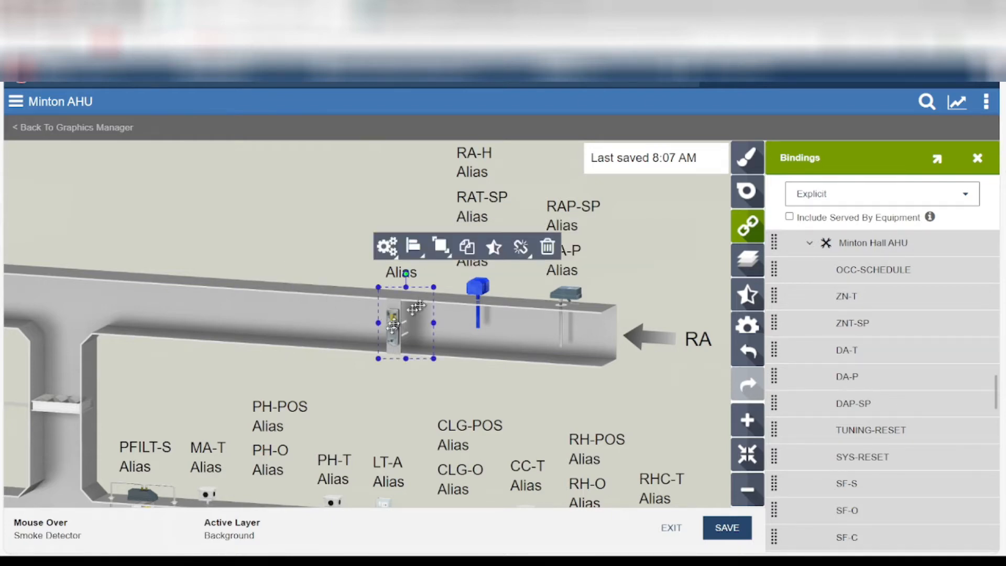
{"action": "left_click", "coordinate": [548, 249]}
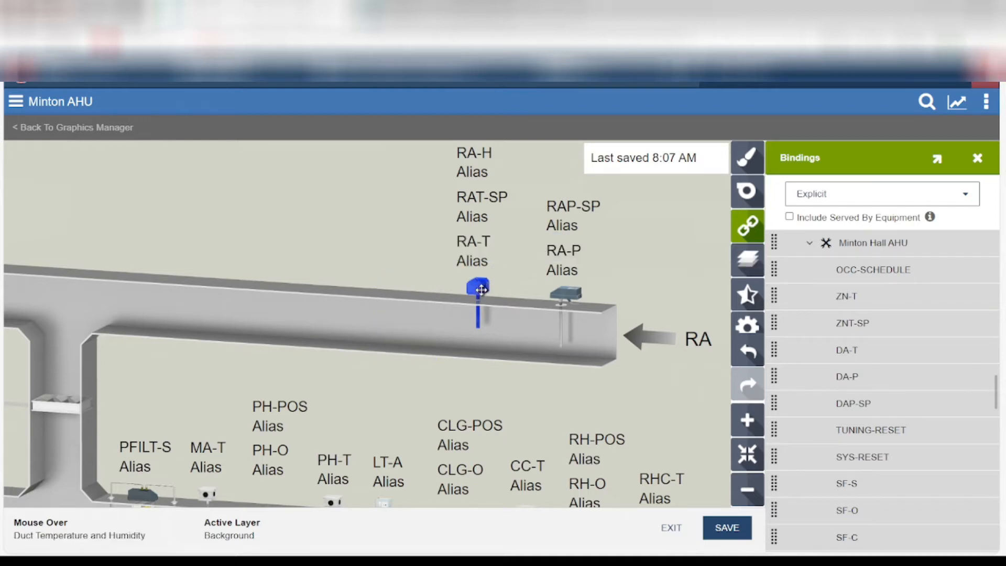
Delete the duct temperature and humidity sensor and the static pressure sensor from the return air duct.
{"action": "left_click", "coordinate": [481, 289]}
{"action": "left_click", "coordinate": [631, 234]}
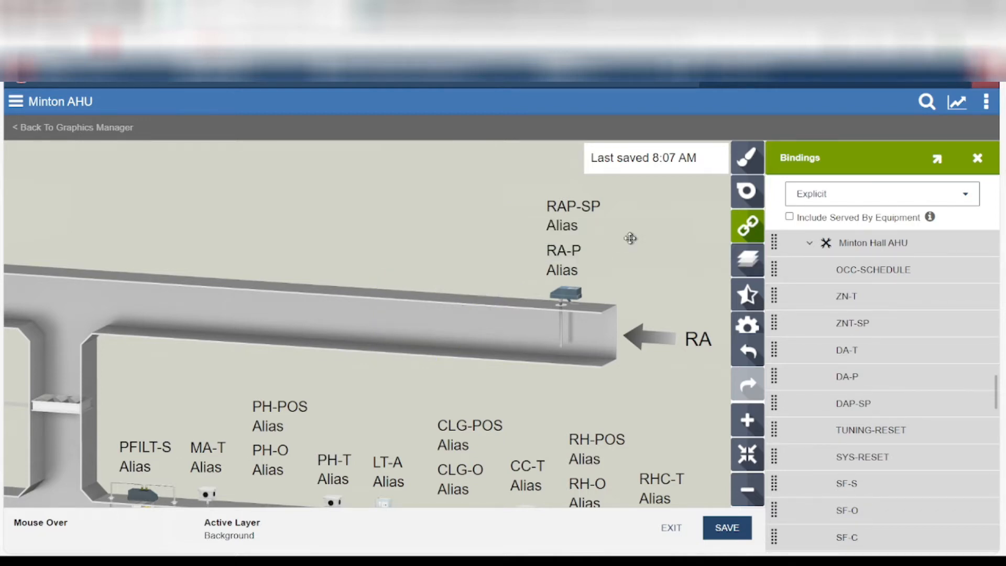
{"action": "left_click", "coordinate": [569, 294]}
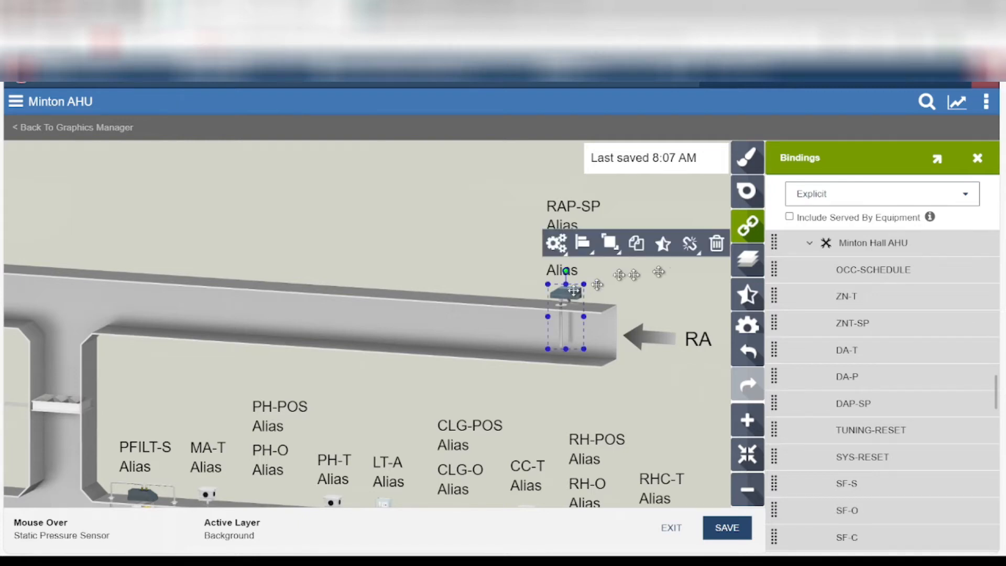
{"action": "left_click", "coordinate": [716, 244]}
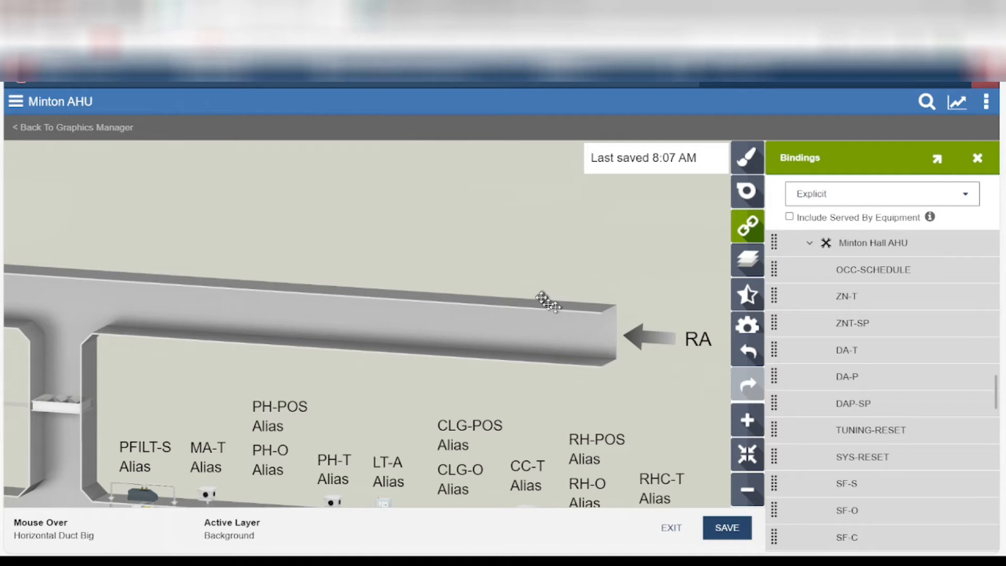
Compare the supply duct's coils, sensors and point labels in the editor with those in the live Minton Hall AHU graphic.
{"action": "scroll", "coordinate": [482, 240], "scroll_direction": "down", "scroll_amount": 1}
{"action": "scroll", "coordinate": [485, 225], "scroll_direction": "down", "scroll_amount": 4}
{"action": "scroll", "coordinate": [419, 315], "scroll_direction": "up", "scroll_amount": 4}
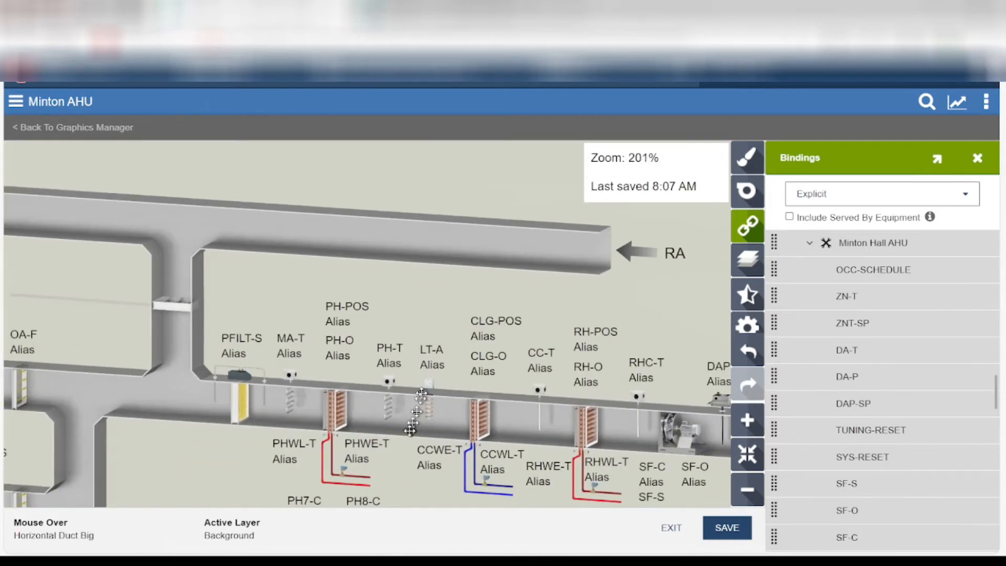
{"action": "scroll", "coordinate": [432, 254], "scroll_direction": "down", "scroll_amount": 2}
{"action": "scroll", "coordinate": [433, 247], "scroll_direction": "down", "scroll_amount": 2}
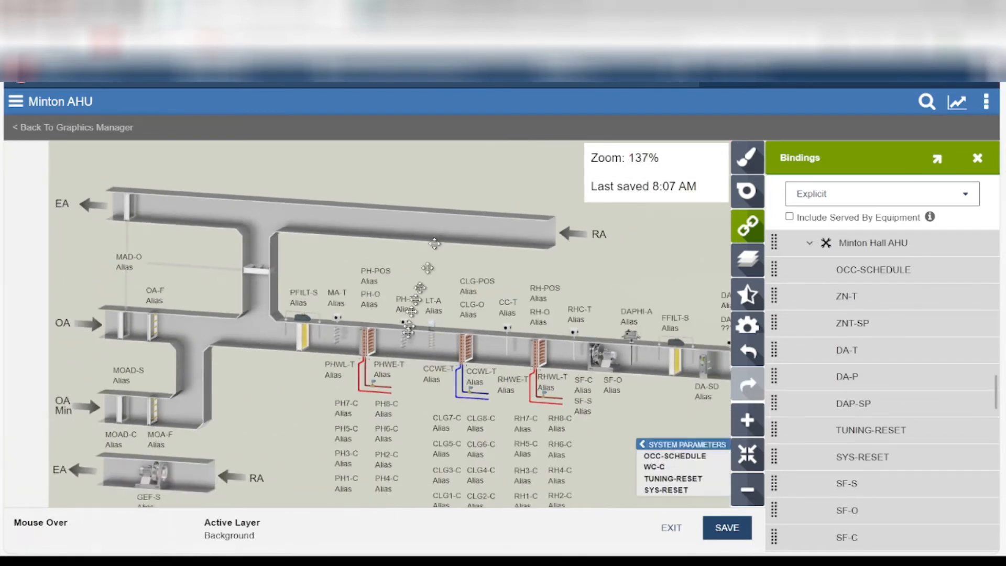
{"action": "scroll", "coordinate": [398, 429], "scroll_direction": "up", "scroll_amount": 3}
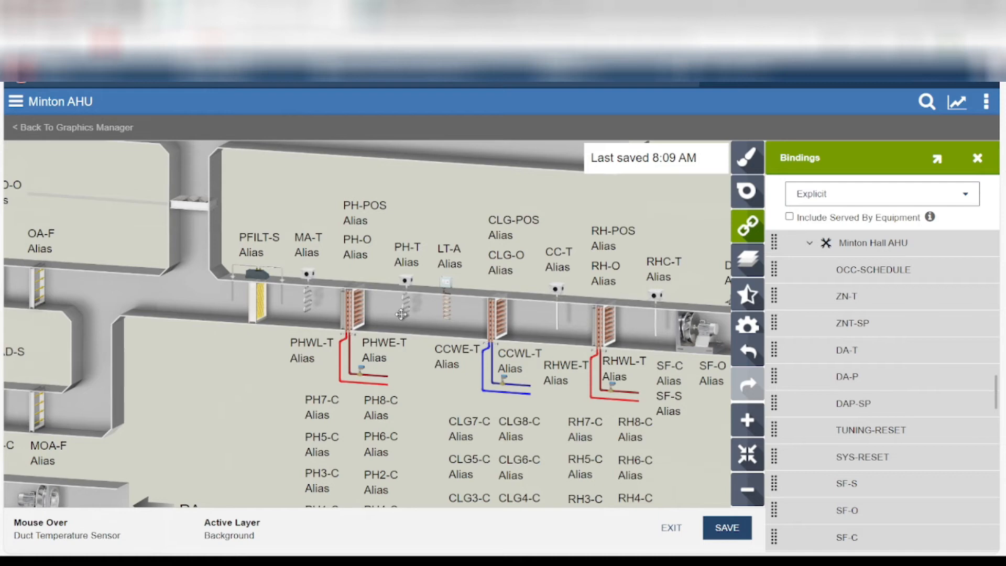
{"action": "scroll", "coordinate": [401, 314], "scroll_direction": "up", "scroll_amount": 2}
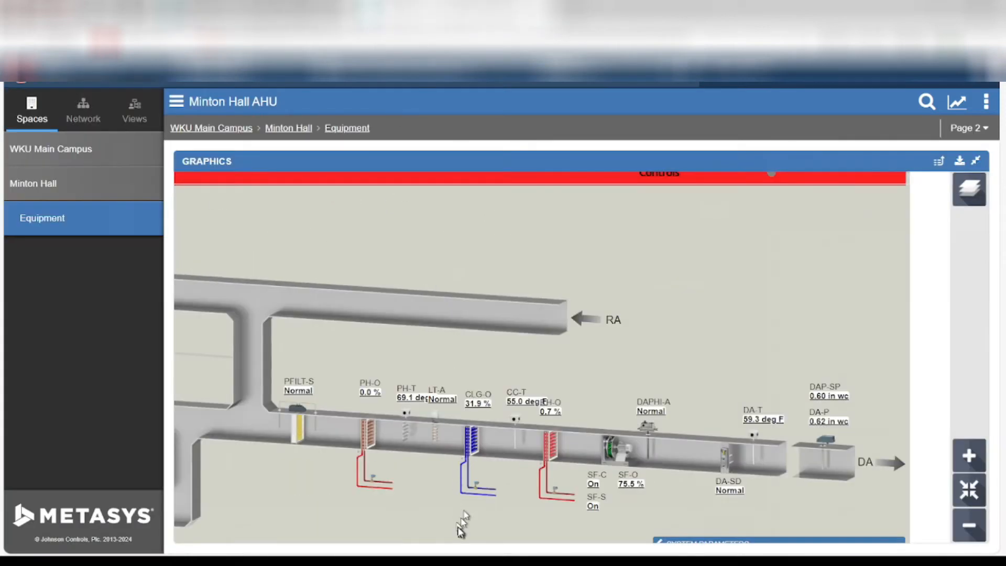
{"action": "scroll", "coordinate": [479, 471], "scroll_direction": "up", "scroll_amount": 4}
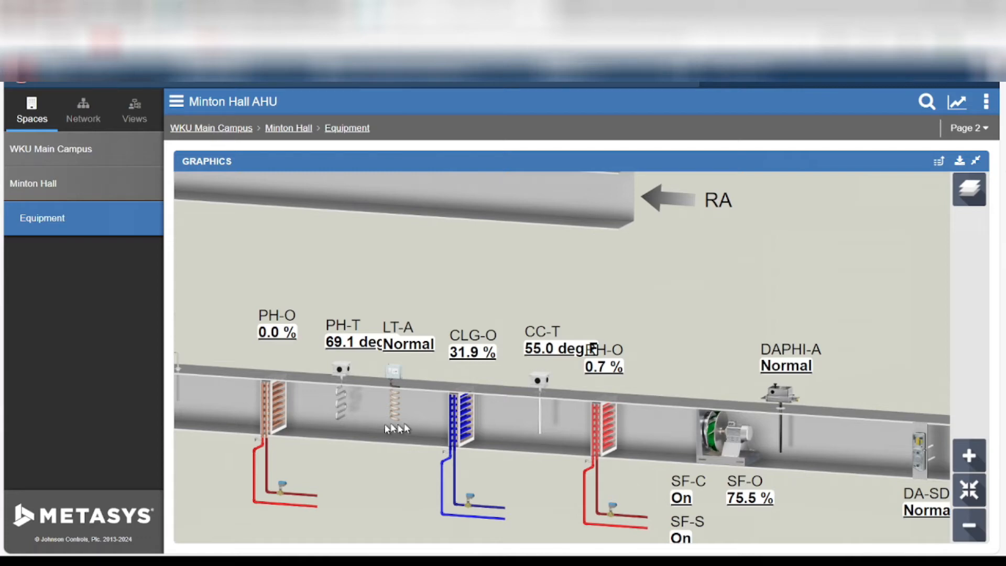
{"action": "scroll", "coordinate": [341, 367], "scroll_direction": "down", "scroll_amount": 3}
{"action": "scroll", "coordinate": [336, 370], "scroll_direction": "up", "scroll_amount": 2}
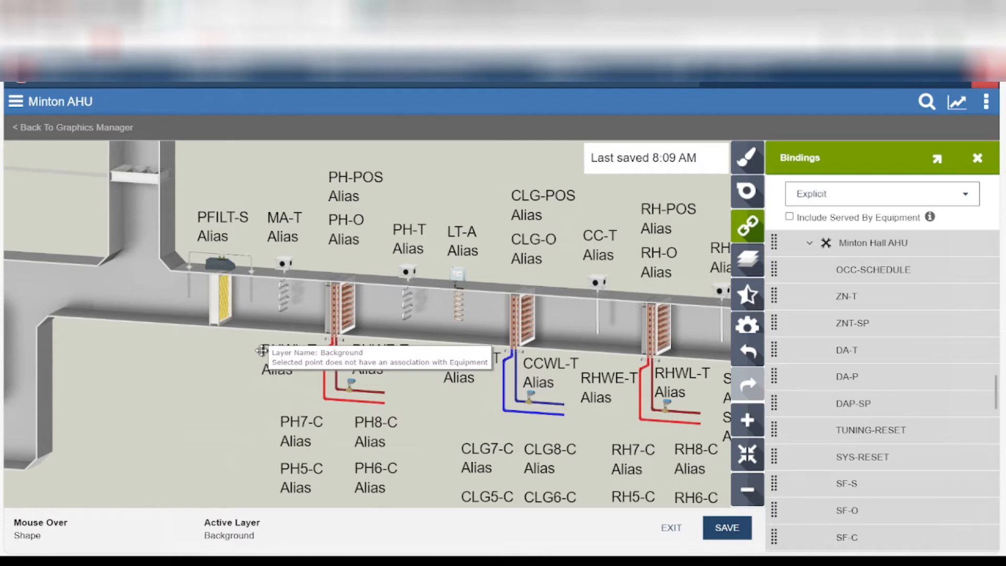
{"action": "scroll", "coordinate": [325, 346], "scroll_direction": "down", "scroll_amount": 2}
{"action": "scroll", "coordinate": [391, 333], "scroll_direction": "up", "scroll_amount": 4}
{"action": "scroll", "coordinate": [392, 333], "scroll_direction": "up", "scroll_amount": 2}
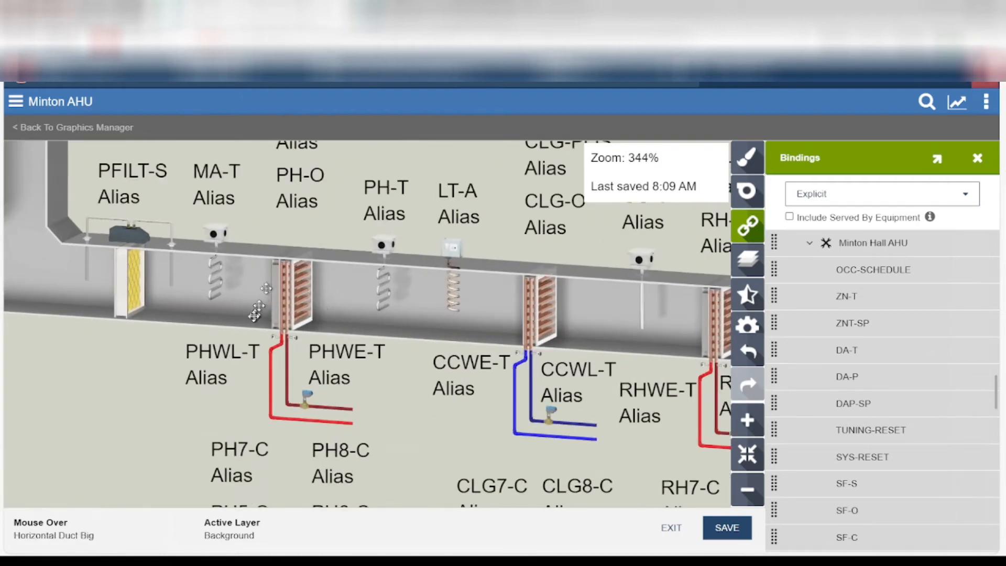
Delete the large horizontal duct section behind the preheat coil, between the filter and the PH-T sensor.
{"action": "left_click", "coordinate": [248, 310]}
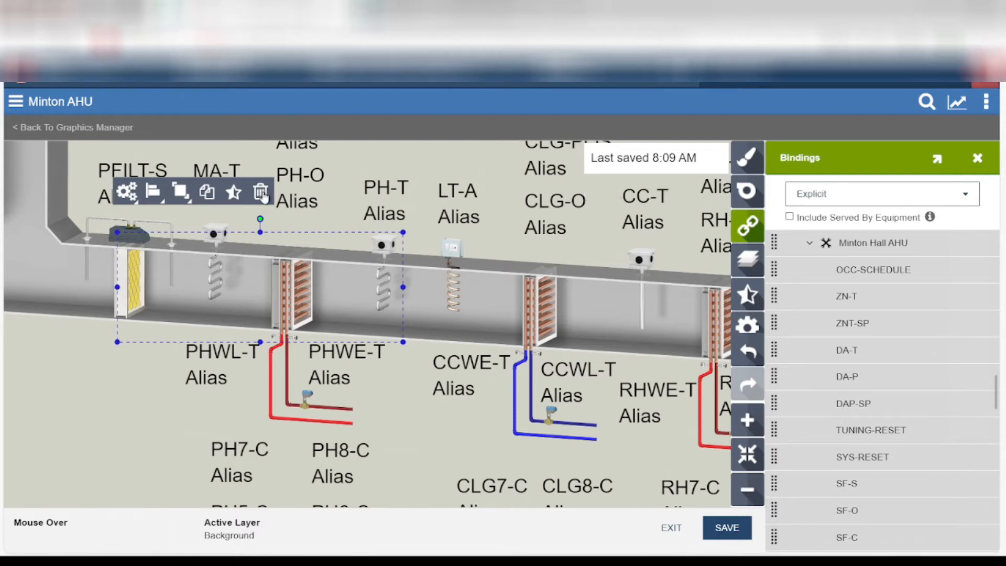
{"action": "left_click", "coordinate": [261, 193]}
{"action": "scroll", "coordinate": [221, 254], "scroll_direction": "down", "scroll_amount": 4}
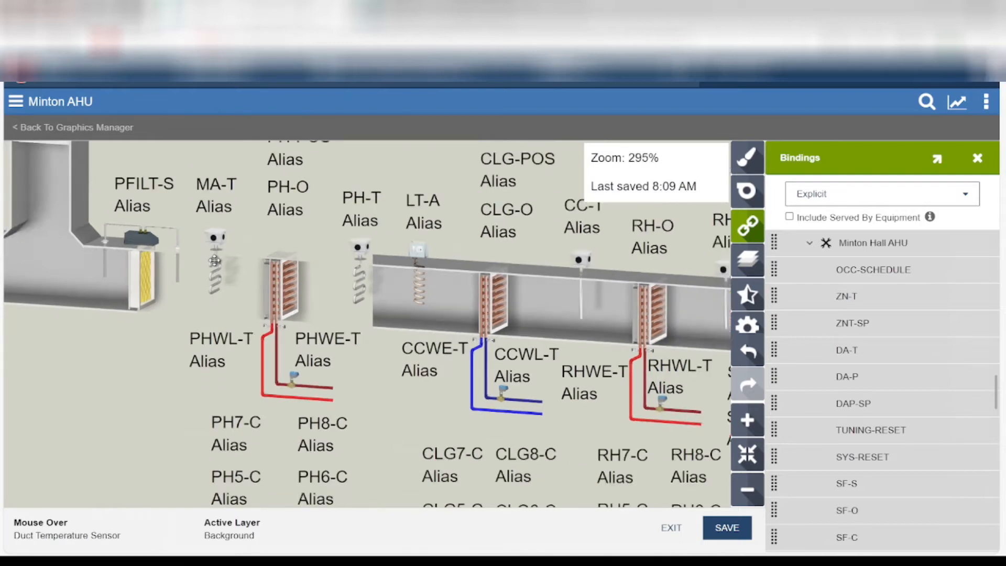
{"action": "scroll", "coordinate": [336, 290], "scroll_direction": "up", "scroll_amount": 3}
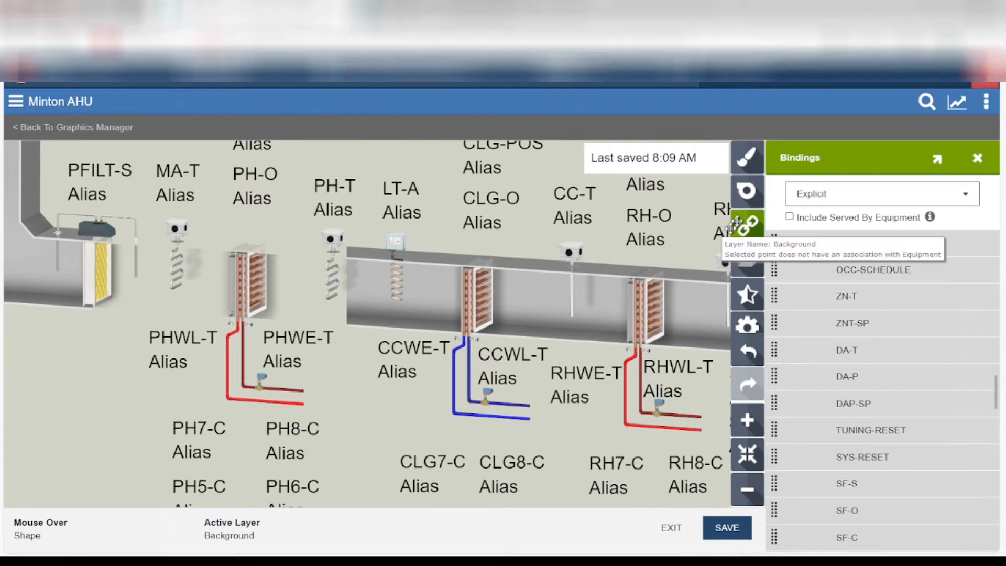
Open the Ductwork category of the symbol library and browse its duct fittings.
{"action": "left_click", "coordinate": [747, 196]}
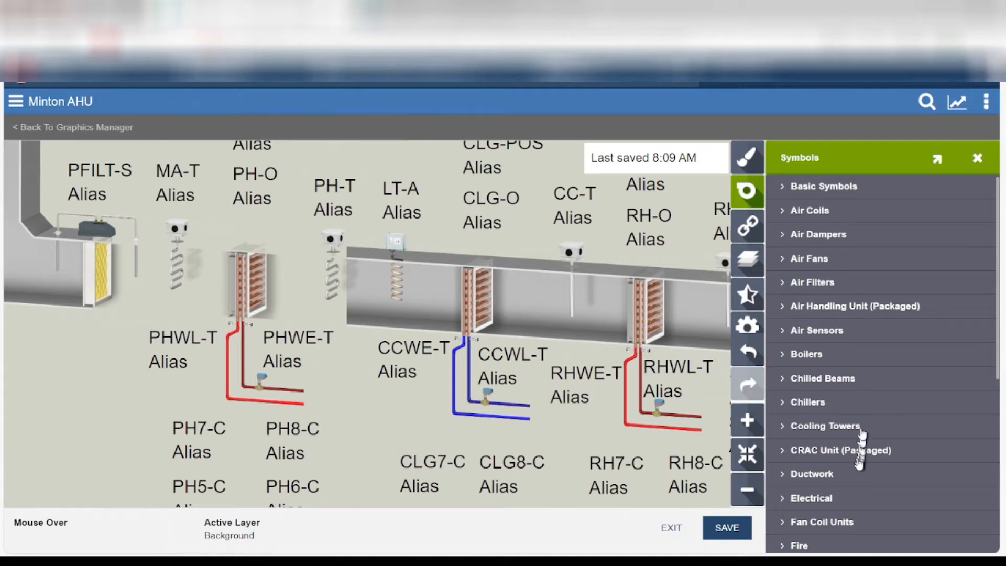
{"action": "left_click", "coordinate": [817, 479]}
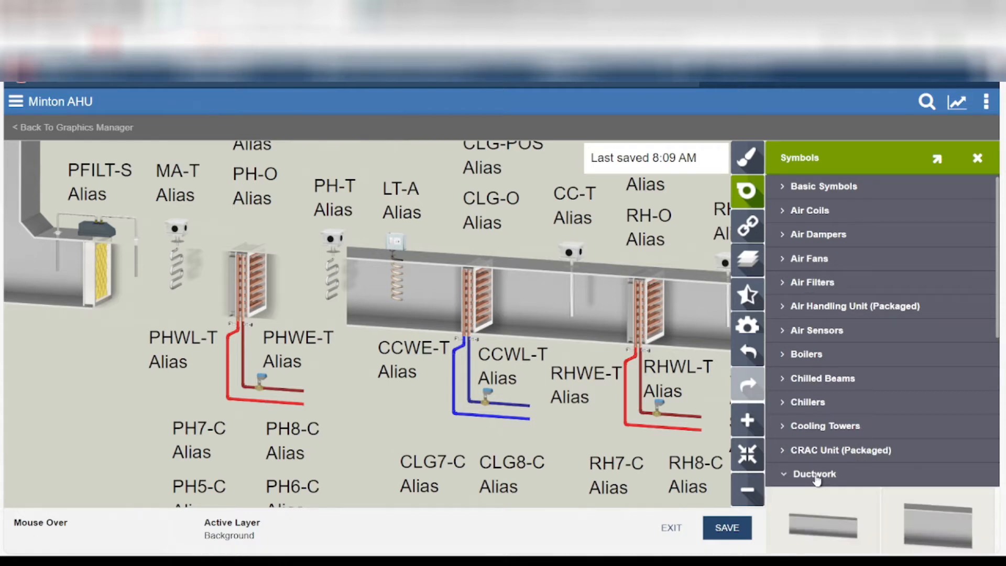
{"action": "scroll", "coordinate": [812, 435], "scroll_direction": "down", "scroll_amount": 10}
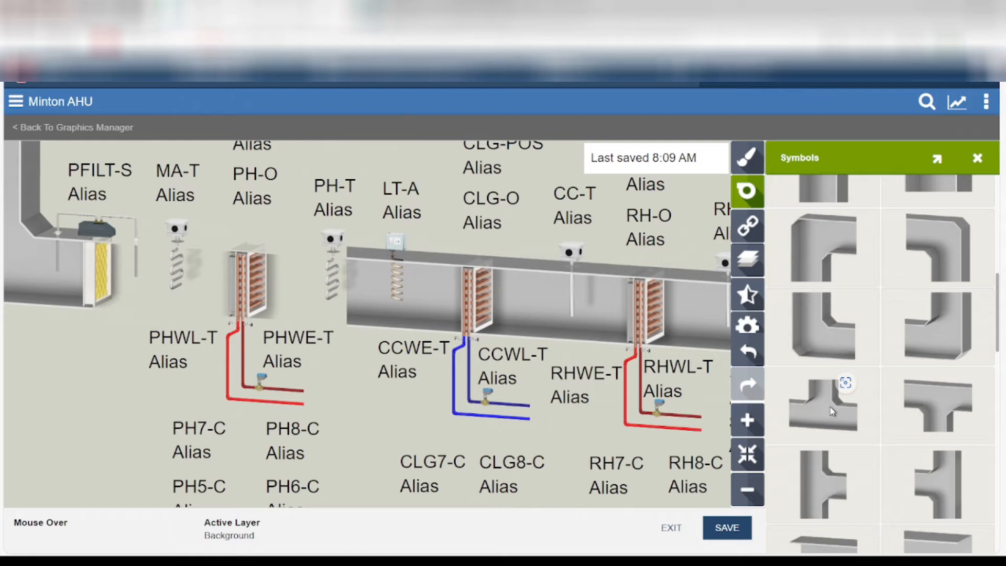
{"action": "scroll", "coordinate": [832, 410], "scroll_direction": "down", "scroll_amount": 6}
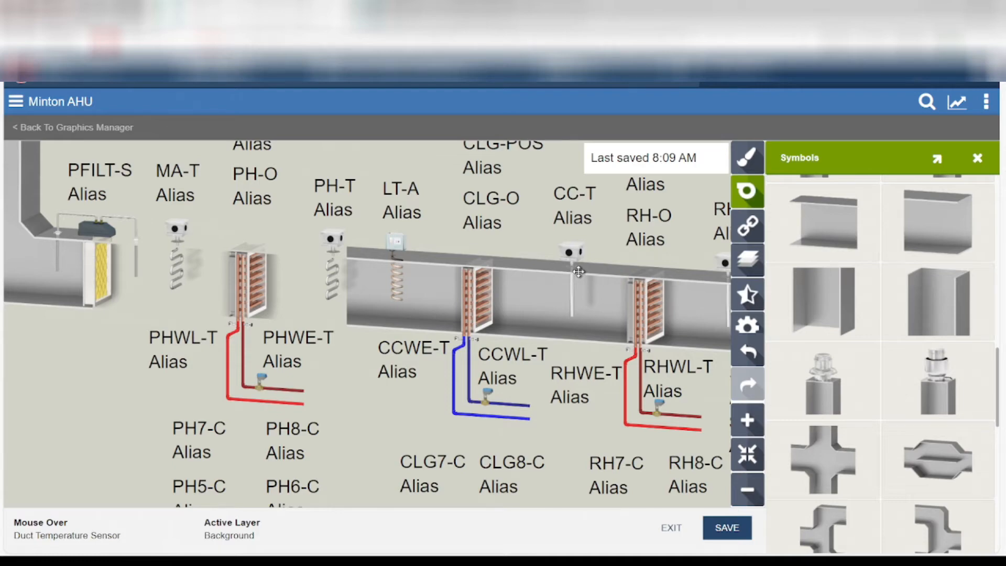
Delete the large horizontal duct section behind the cooling coil, between the LT-A and CC-T sensors.
{"action": "scroll", "coordinate": [422, 292], "scroll_direction": "down", "scroll_amount": 2}
{"action": "scroll", "coordinate": [414, 312], "scroll_direction": "up", "scroll_amount": 1}
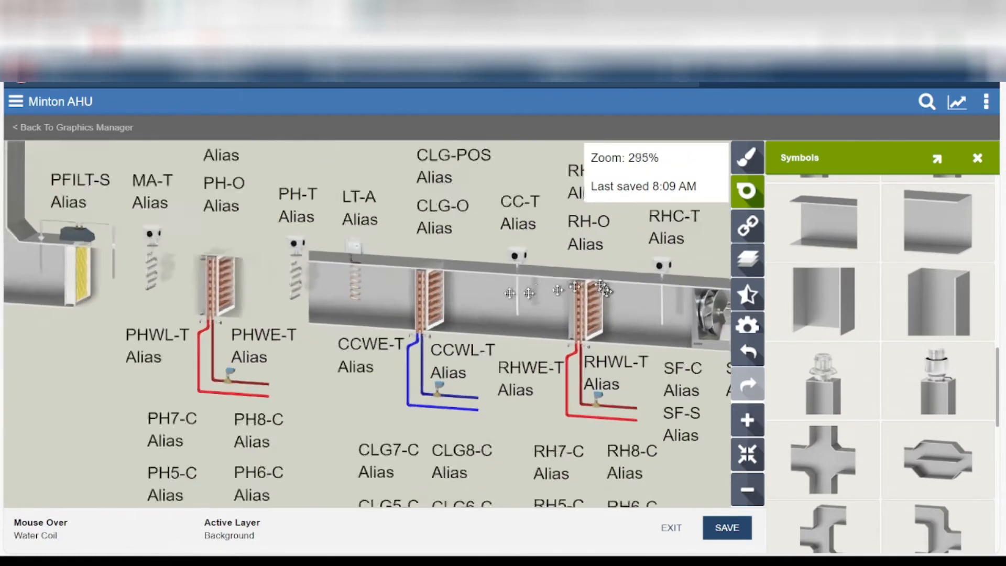
{"action": "scroll", "coordinate": [413, 313], "scroll_direction": "down", "scroll_amount": 1}
{"action": "scroll", "coordinate": [510, 305], "scroll_direction": "up", "scroll_amount": 2}
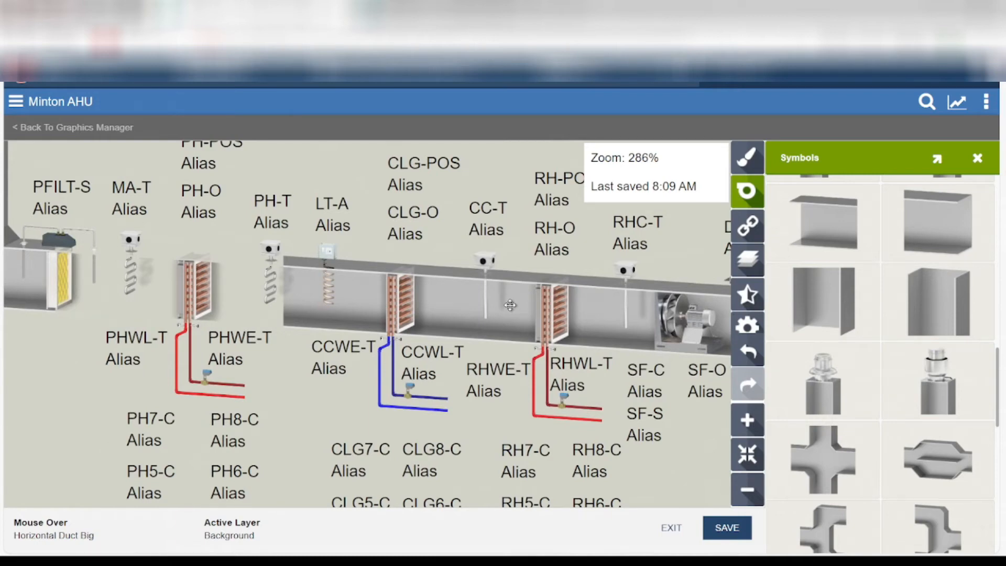
{"action": "left_click", "coordinate": [510, 304]}
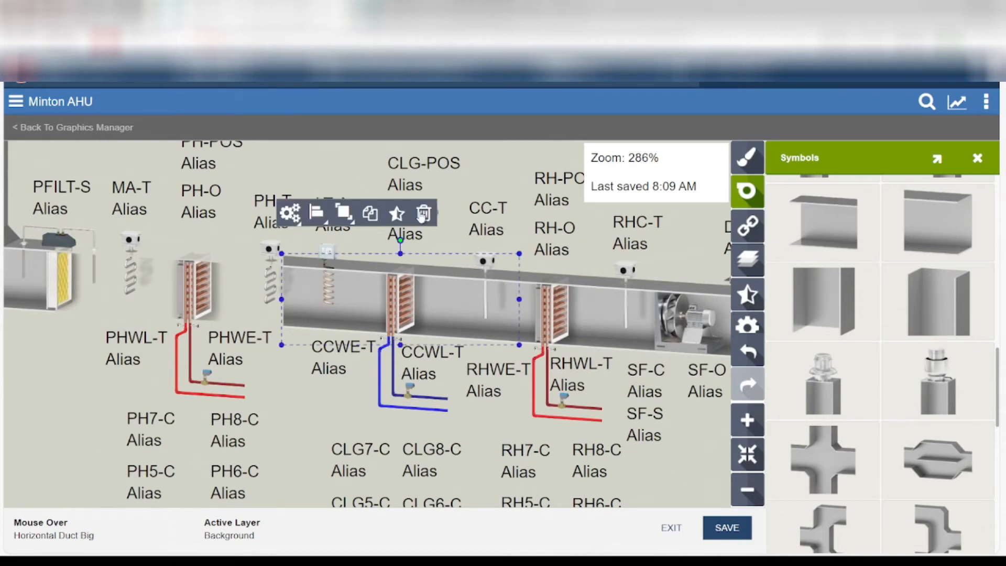
{"action": "left_click", "coordinate": [423, 215]}
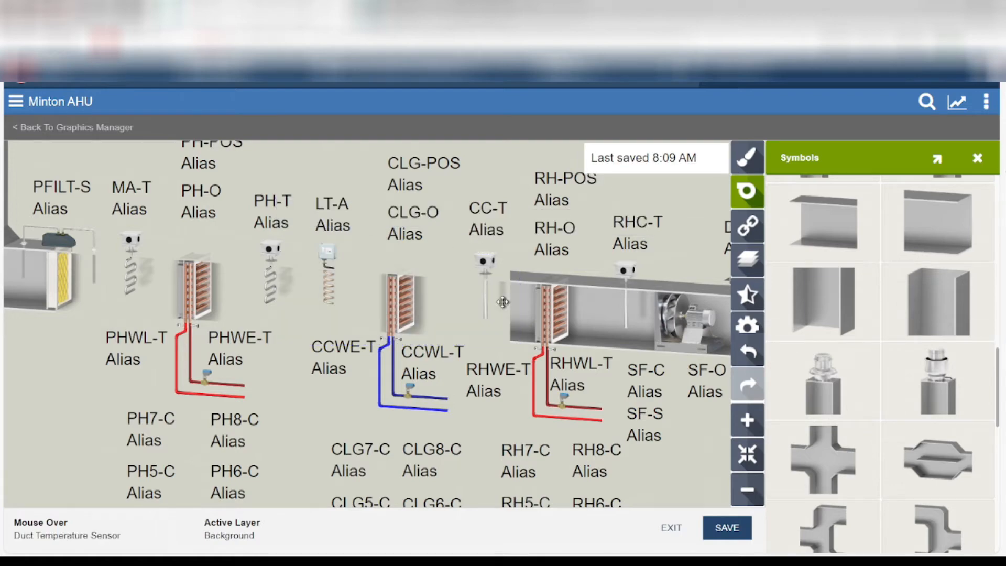
Place a Horizontal Dual Stage Duct in the gap around the cooling coil.
{"action": "scroll", "coordinate": [503, 302], "scroll_direction": "down", "scroll_amount": 5}
{"action": "scroll", "coordinate": [483, 284], "scroll_direction": "up", "scroll_amount": 5}
{"action": "scroll", "coordinate": [483, 285], "scroll_direction": "down", "scroll_amount": 3}
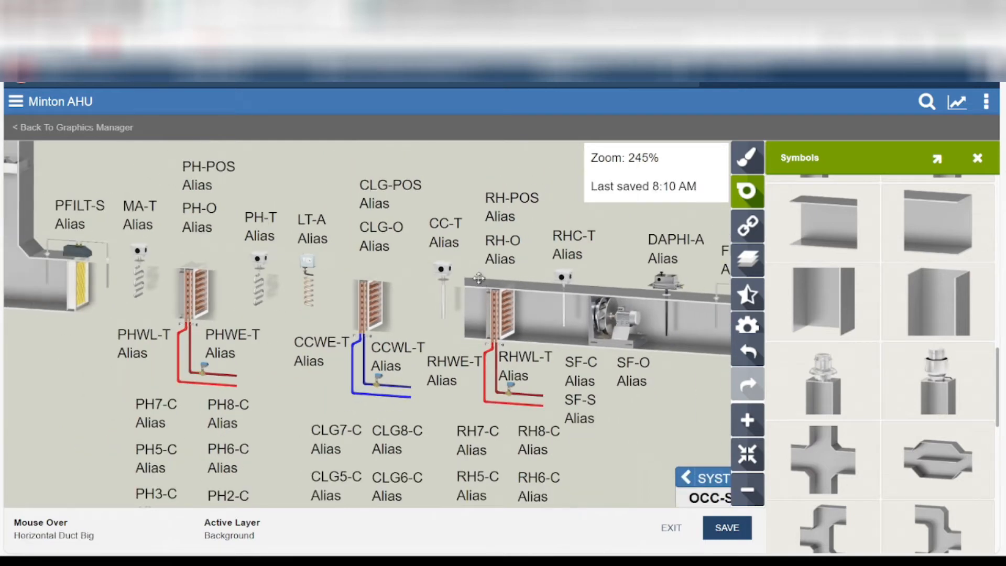
{"action": "left_click", "coordinate": [949, 459]}
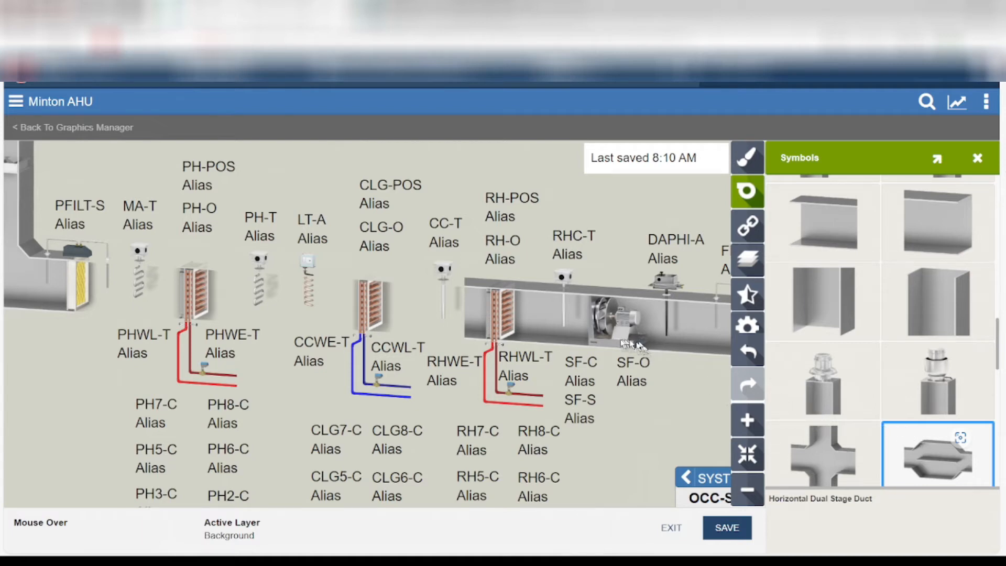
{"action": "left_click", "coordinate": [354, 295]}
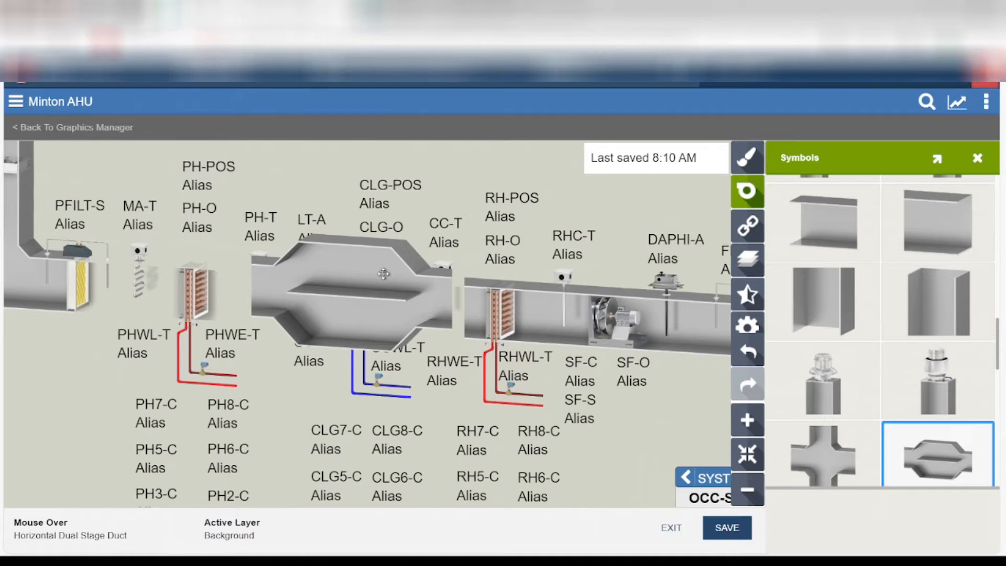
Align the dual stage duct with the open end of the supply duct beside the reheat coil.
{"action": "left_click_drag", "start_coordinate": [383, 273], "coordinate": [401, 281]}
{"action": "scroll", "coordinate": [460, 291], "scroll_direction": "up", "scroll_amount": 2}
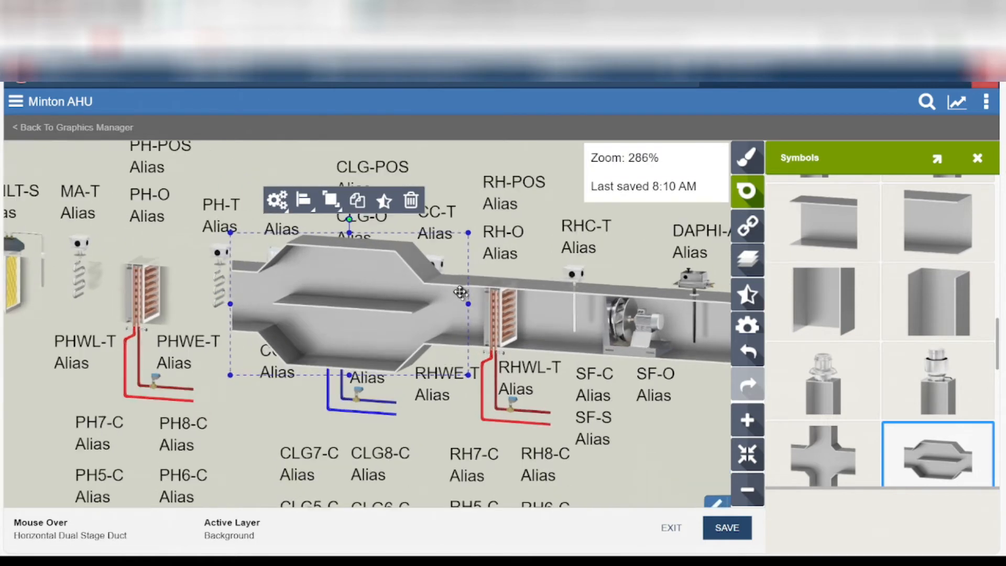
{"action": "scroll", "coordinate": [460, 291], "scroll_direction": "up", "scroll_amount": 2}
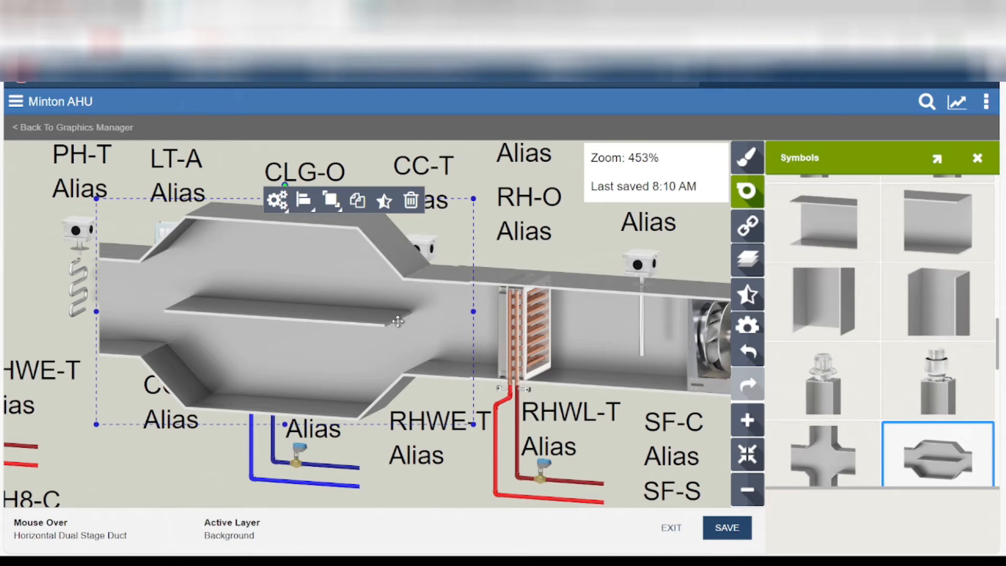
{"action": "key", "text": "Up"}
{"action": "key", "text": "Up"}
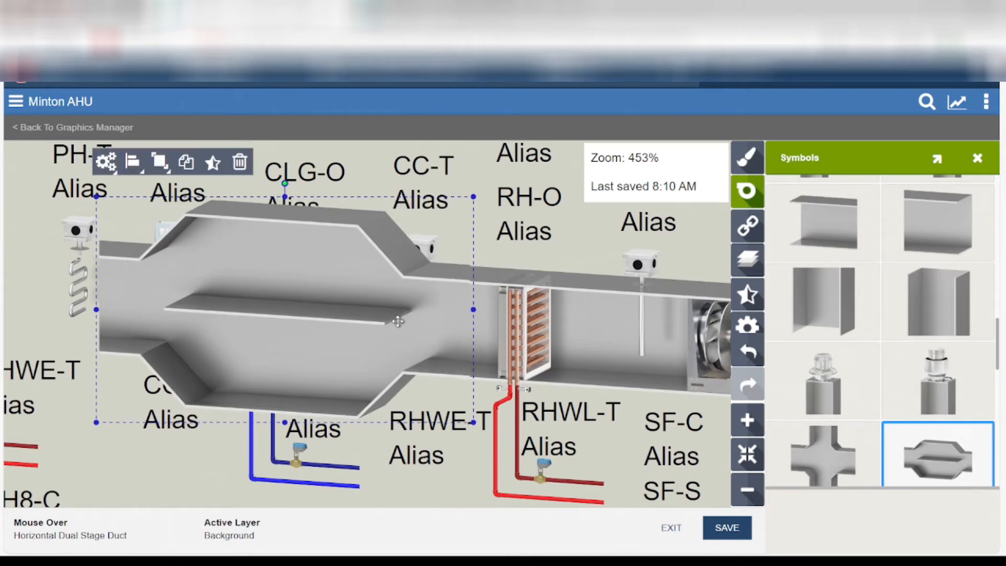
{"action": "key", "text": "Left"}
{"action": "key", "text": "Left"}
{"action": "key", "text": "Left"}
{"action": "key", "text": "Down"}
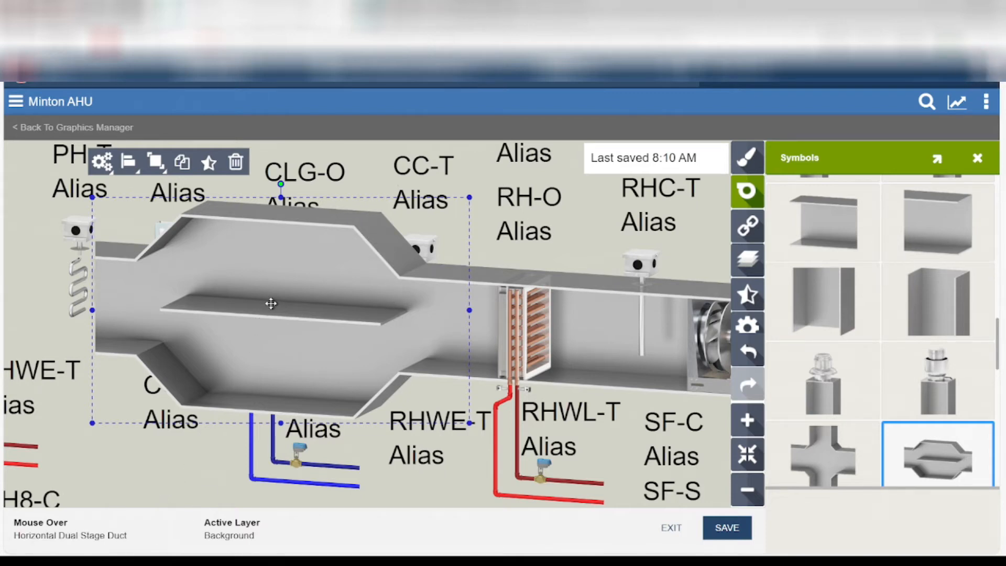
Send the dual stage duct to the back, behind the cooling coil and sensors.
{"action": "left_click", "coordinate": [126, 168]}
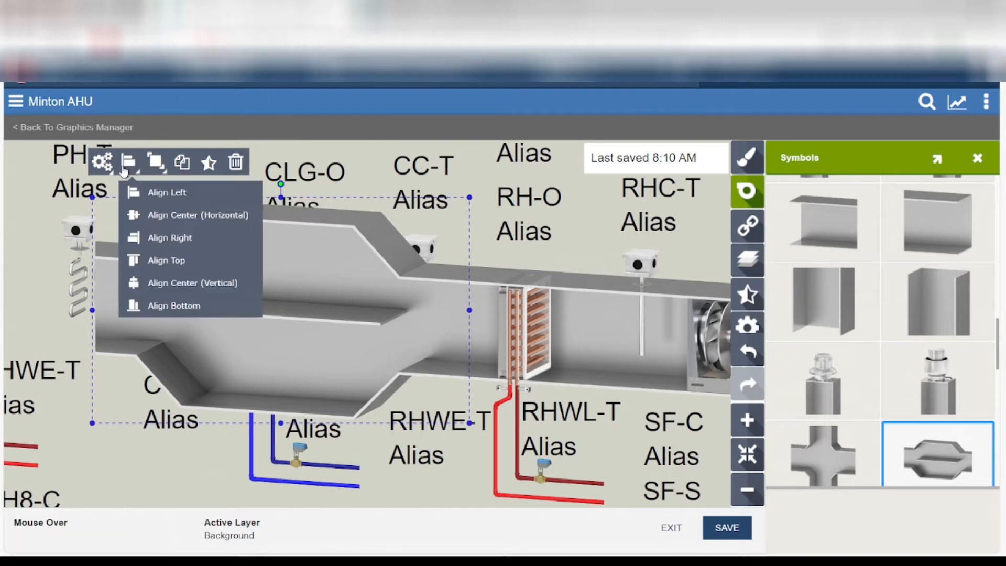
{"action": "left_click", "coordinate": [155, 163]}
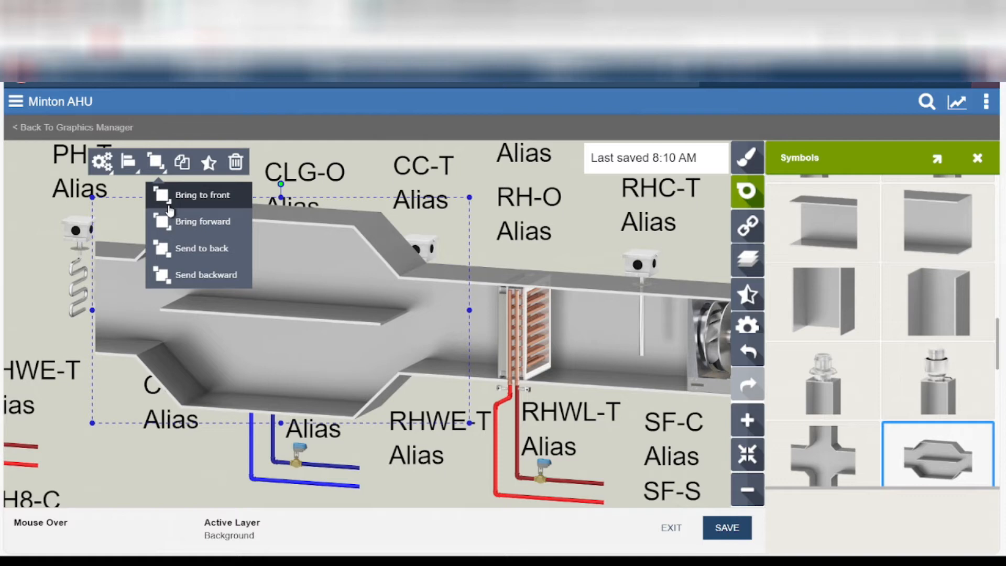
{"action": "left_click", "coordinate": [181, 250]}
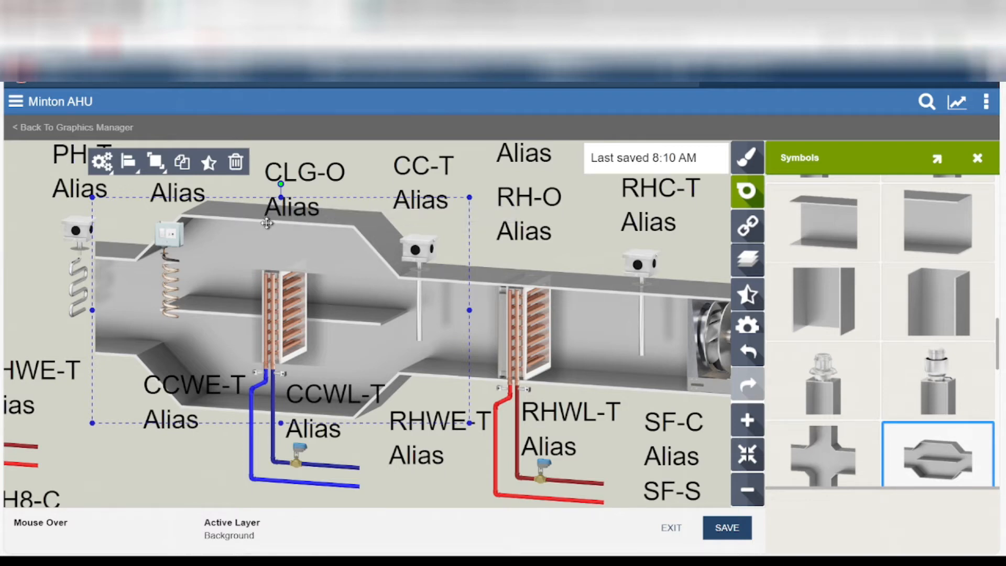
Delete the Horizontal Dual Stage Duct from around the cooling coil.
{"action": "left_click", "coordinate": [237, 164]}
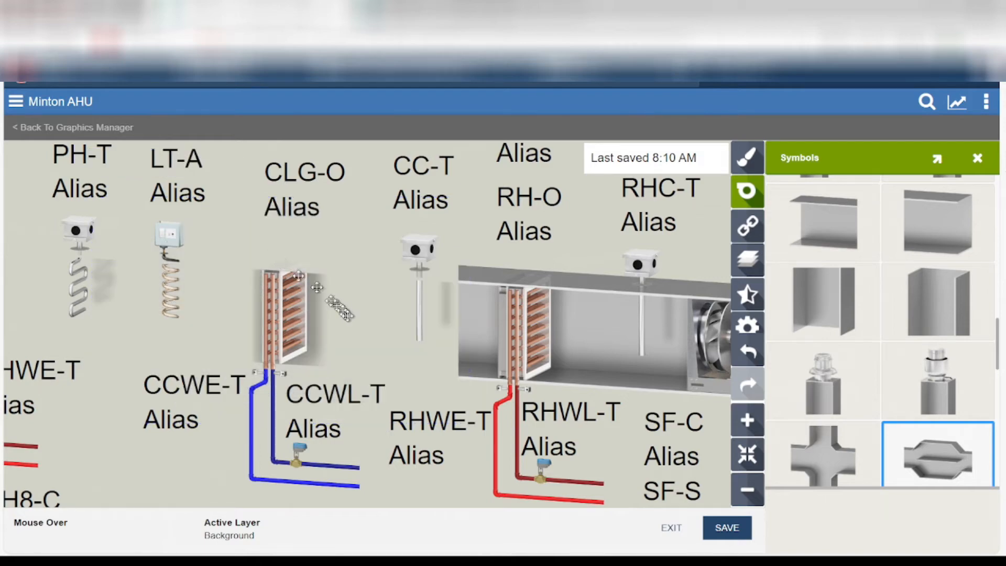
{"action": "scroll", "coordinate": [386, 339], "scroll_direction": "down", "scroll_amount": 2}
{"action": "scroll", "coordinate": [386, 338], "scroll_direction": "down", "scroll_amount": 3}
{"action": "scroll", "coordinate": [221, 348], "scroll_direction": "up", "scroll_amount": 2}
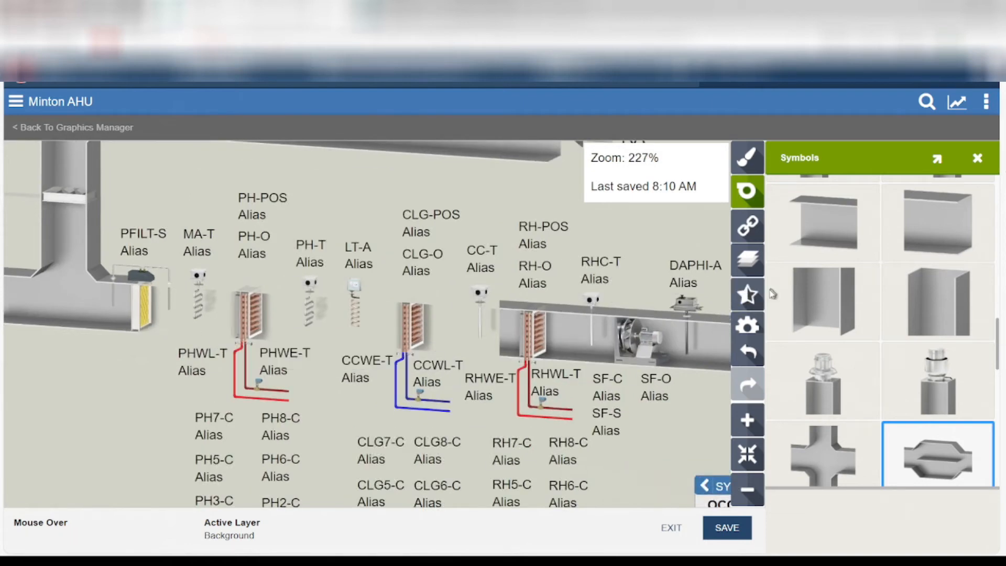
Place a Horizontal T Up duct from the Ductwork symbols over the MA-T sensor and preheat coil.
{"action": "scroll", "coordinate": [804, 275], "scroll_direction": "up", "scroll_amount": 5}
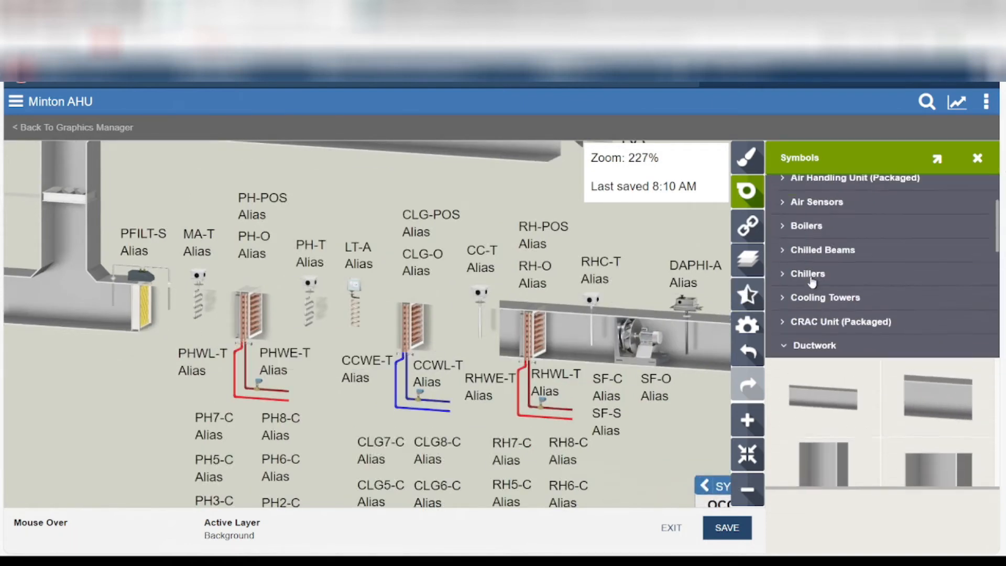
{"action": "scroll", "coordinate": [810, 282], "scroll_direction": "down", "scroll_amount": 3}
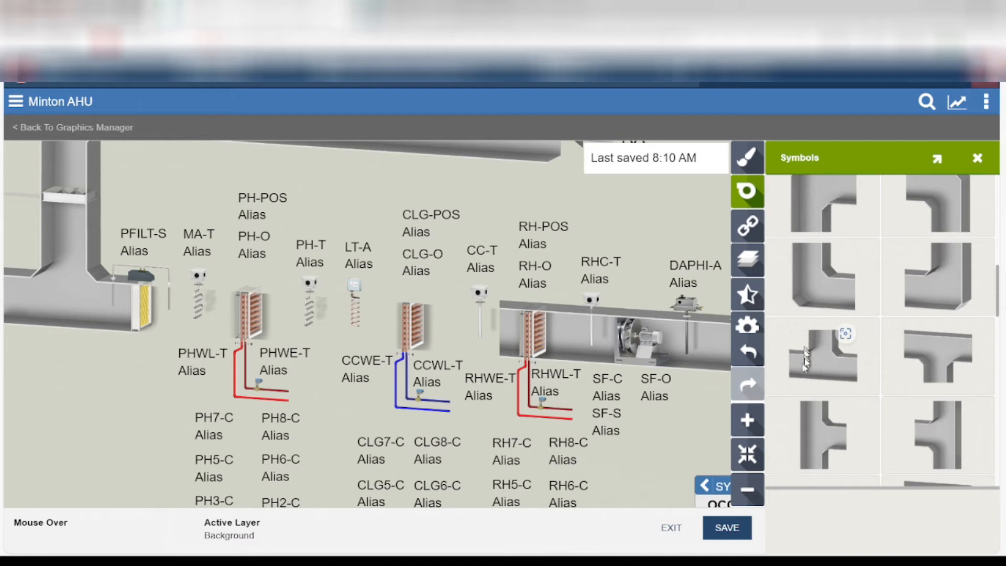
{"action": "left_click_drag", "start_coordinate": [803, 359], "coordinate": [227, 294]}
Align the Horizontal T Up duct with the open end of the existing duct at the filter.
{"action": "scroll", "coordinate": [186, 318], "scroll_direction": "up", "scroll_amount": 1}
{"action": "scroll", "coordinate": [186, 318], "scroll_direction": "up", "scroll_amount": 4}
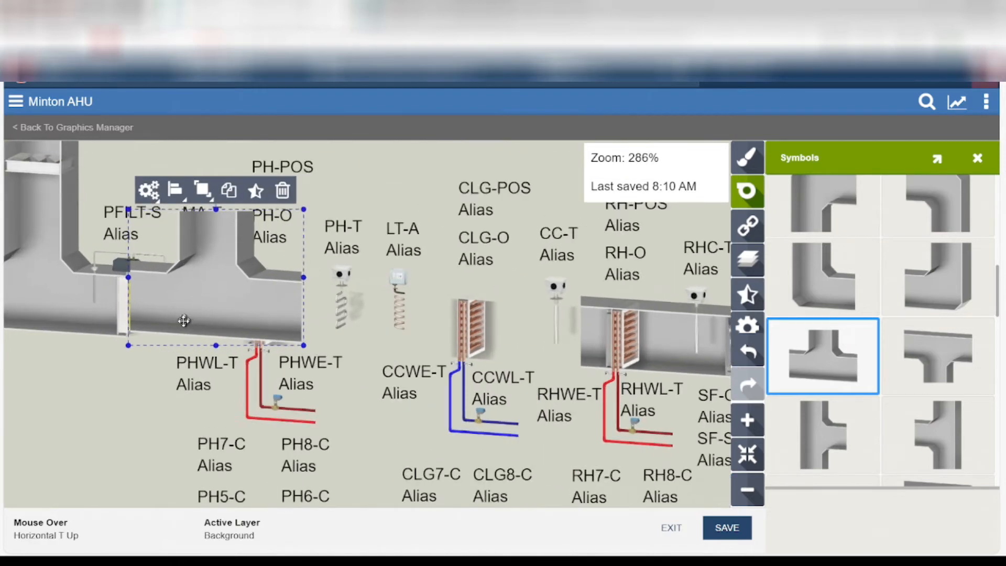
{"action": "left_click_drag", "start_coordinate": [165, 303], "coordinate": [162, 311]}
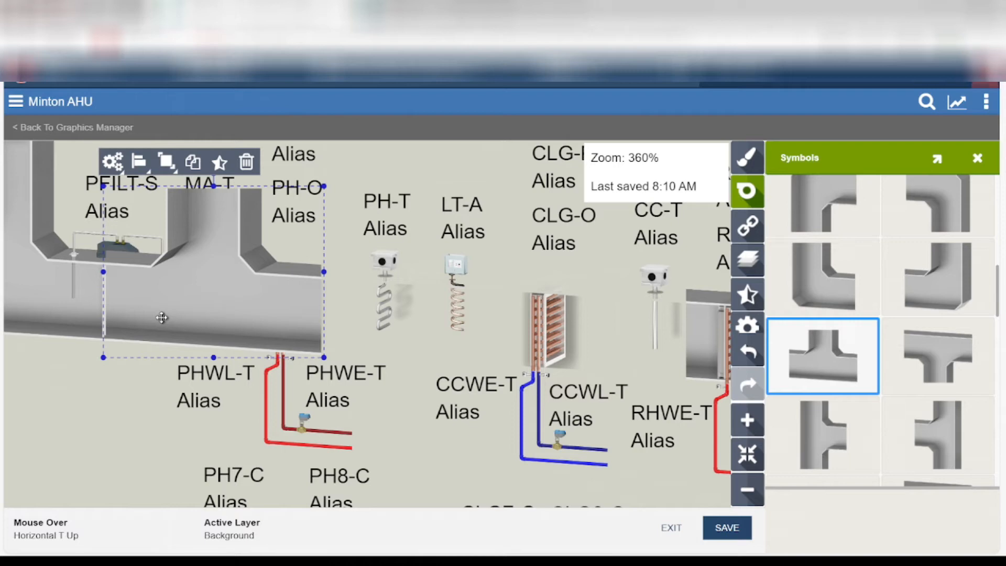
{"action": "key", "text": "Left"}
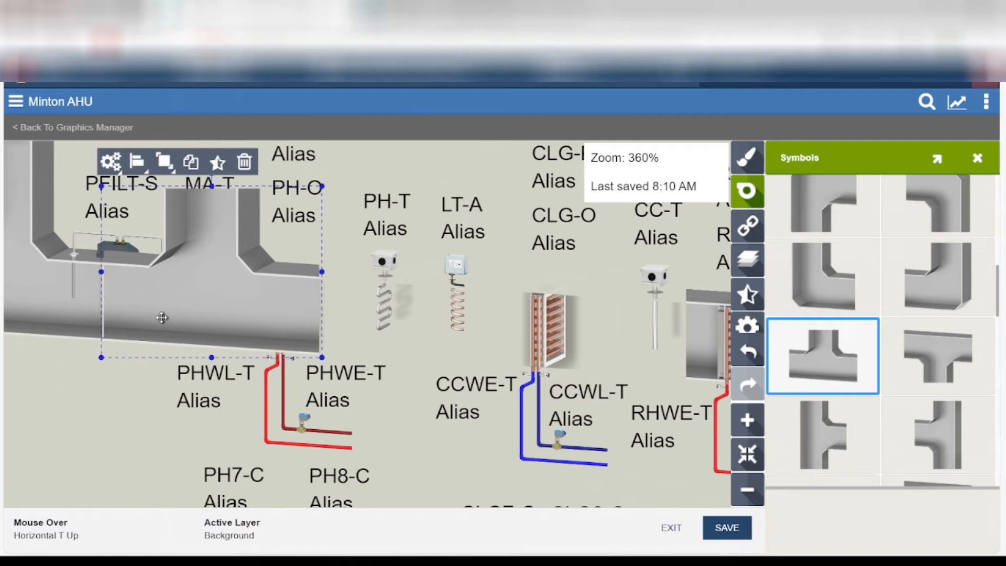
{"action": "key", "text": "Left"}
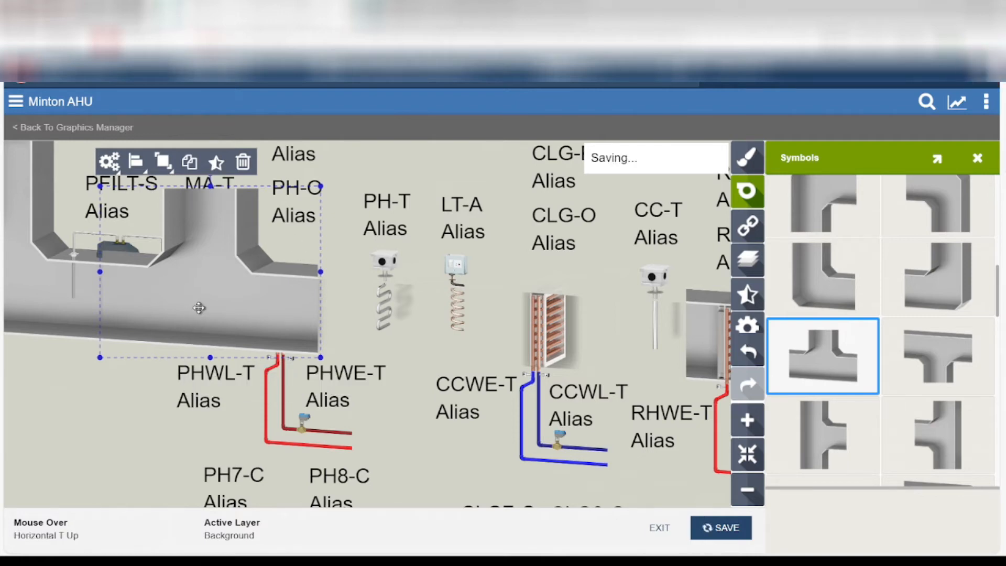
Send the Horizontal T Up duct to the back, behind the filter, MA-T sensor and preheat coil.
{"action": "left_click", "coordinate": [164, 166]}
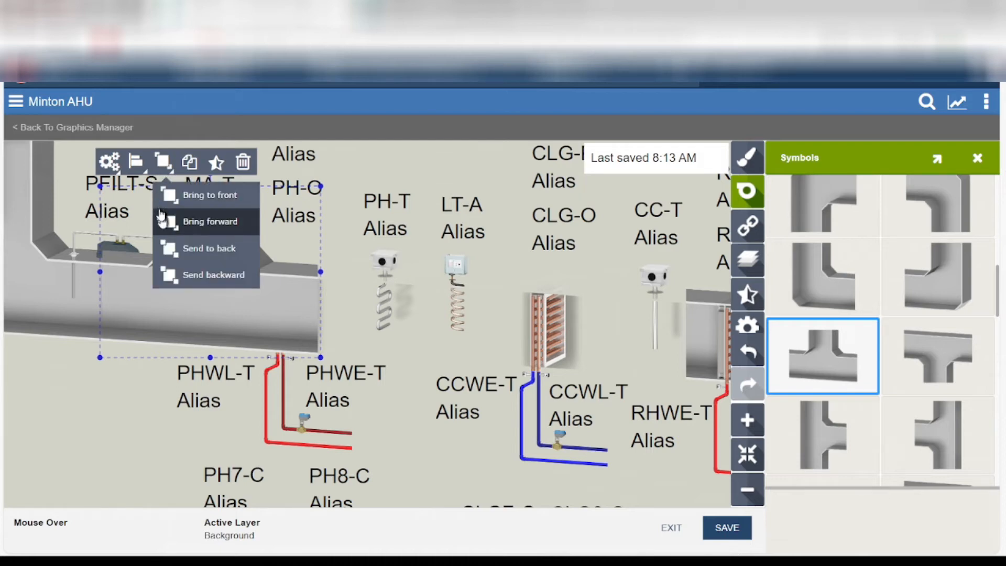
{"action": "left_click", "coordinate": [188, 255]}
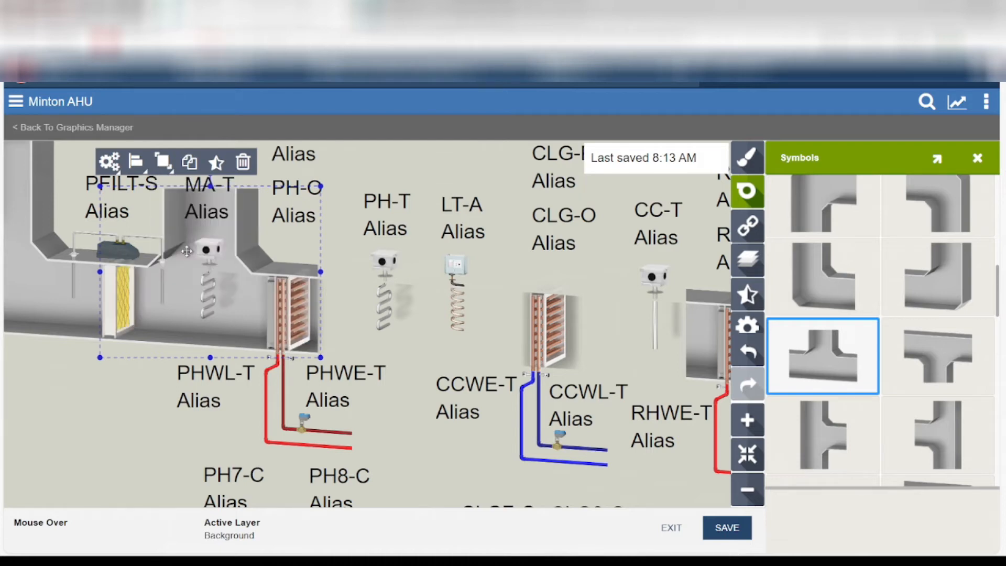
{"action": "scroll", "coordinate": [201, 289], "scroll_direction": "down", "scroll_amount": 5}
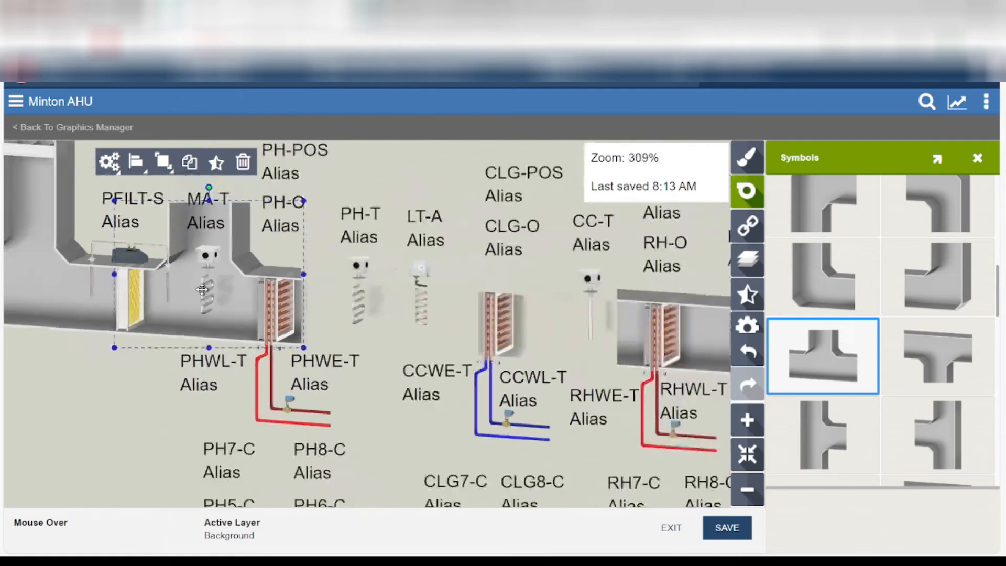
{"action": "scroll", "coordinate": [201, 289], "scroll_direction": "down", "scroll_amount": 2}
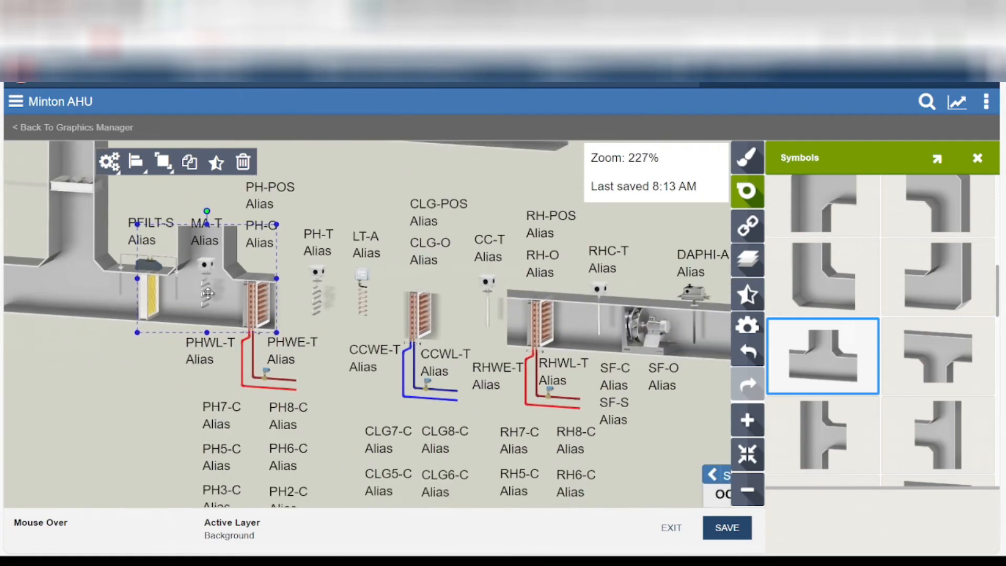
{"action": "scroll", "coordinate": [208, 294], "scroll_direction": "up", "scroll_amount": 2}
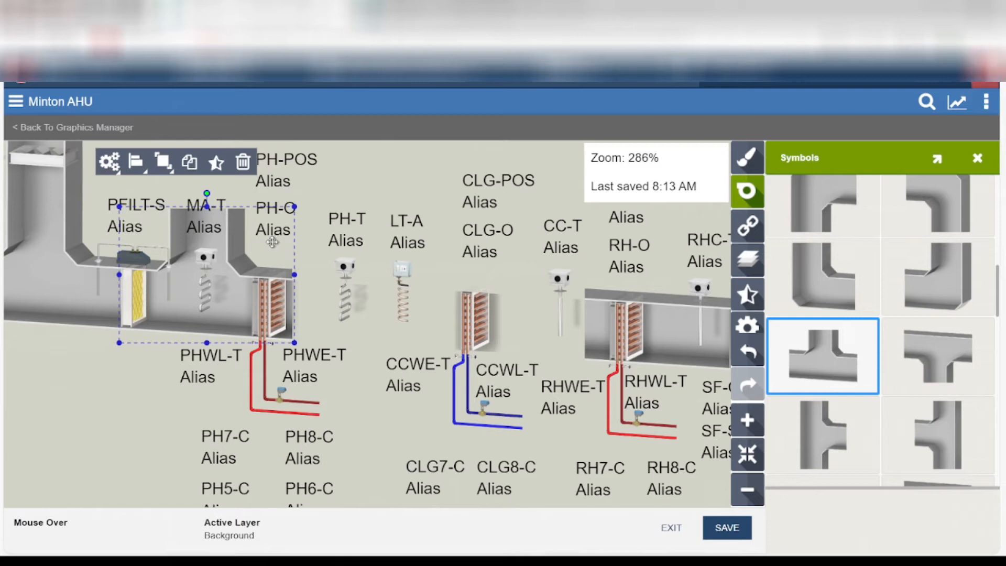
{"action": "scroll", "coordinate": [272, 242], "scroll_direction": "down", "scroll_amount": 3}
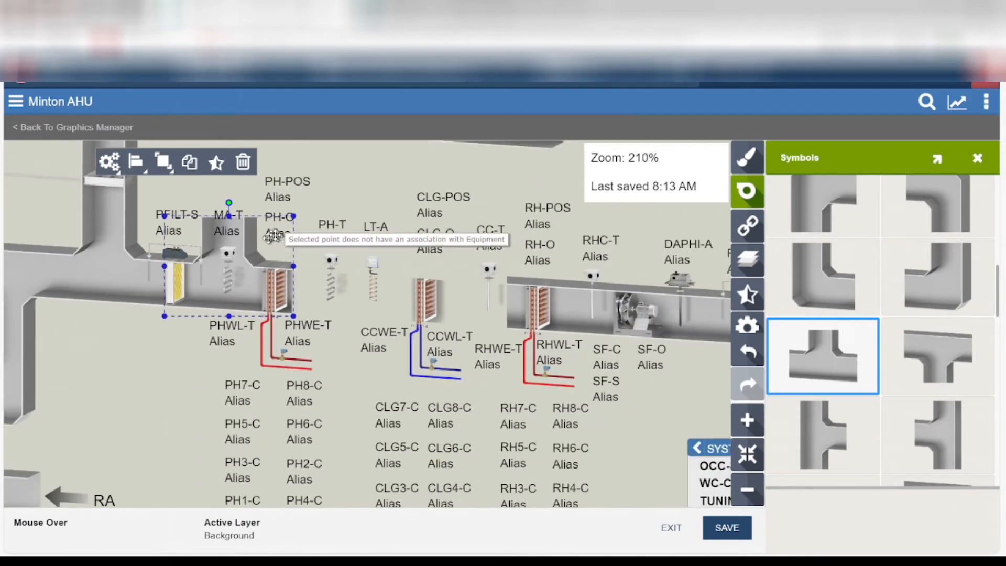
Delete the MA-T sensor together with its alias label from inside the Horizontal T Up duct.
{"action": "scroll", "coordinate": [272, 237], "scroll_direction": "up", "scroll_amount": 5}
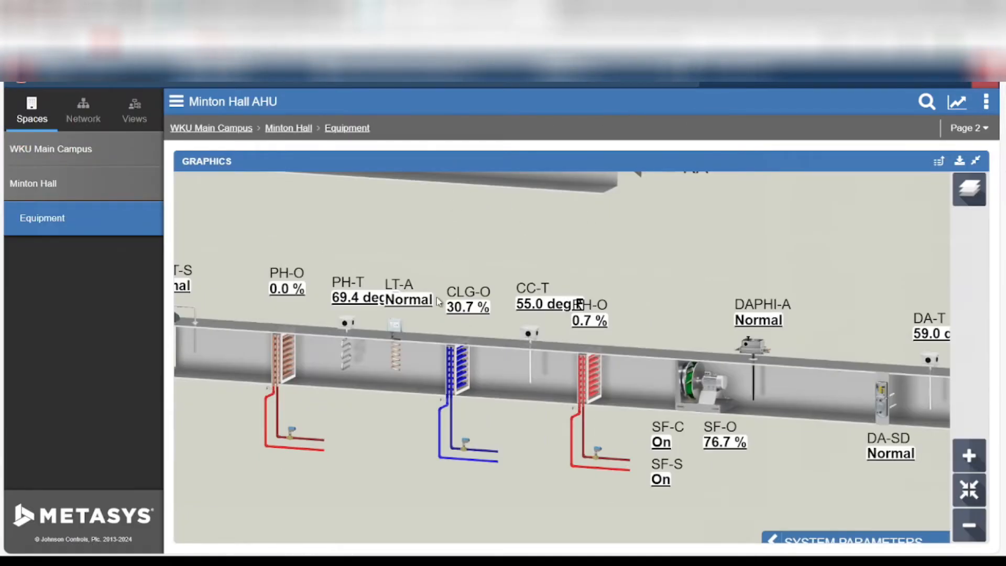
{"action": "scroll", "coordinate": [422, 297], "scroll_direction": "down", "scroll_amount": 2}
{"action": "scroll", "coordinate": [422, 296], "scroll_direction": "up", "scroll_amount": 2}
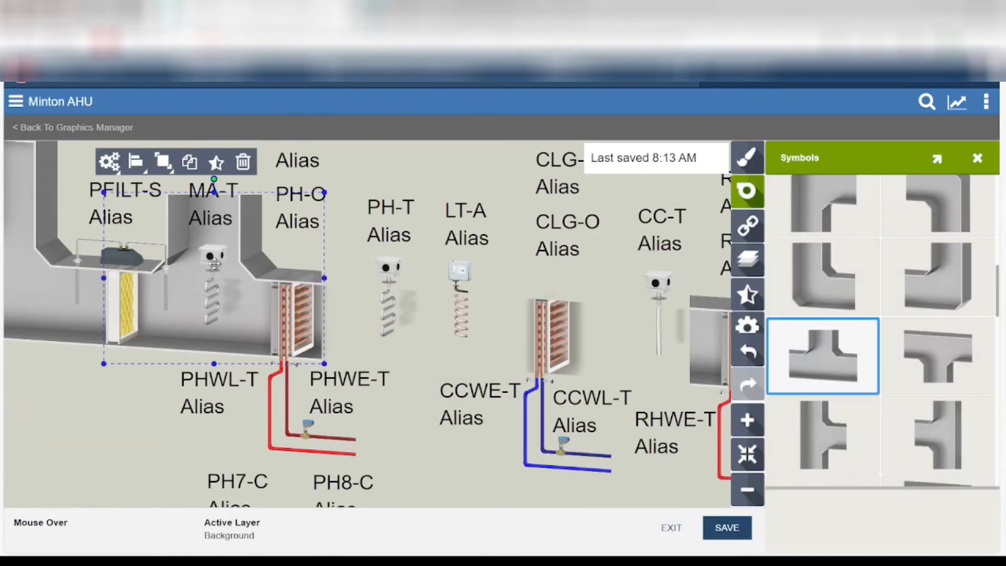
{"action": "left_click", "coordinate": [212, 257]}
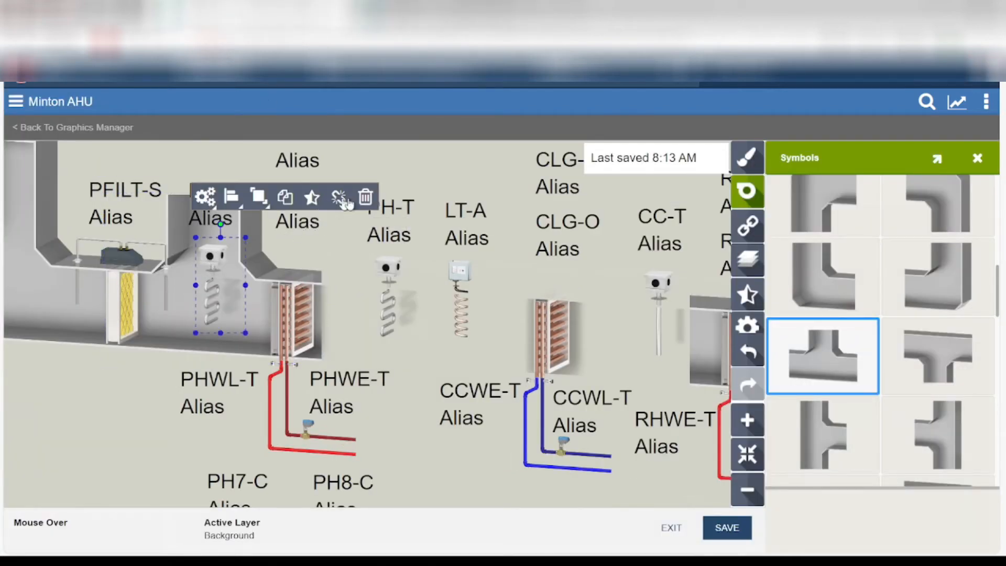
{"action": "left_click", "coordinate": [365, 198]}
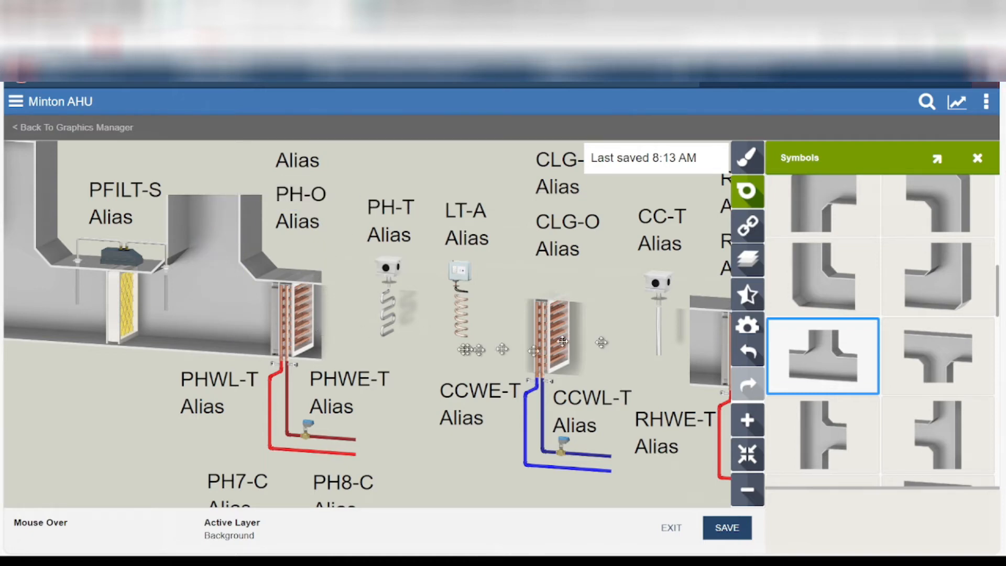
Compare the coil and sensor labels along the supply duct with those on the live Minton Hall AHU graphic.
{"action": "scroll", "coordinate": [563, 367], "scroll_direction": "down", "scroll_amount": 3}
{"action": "scroll", "coordinate": [564, 367], "scroll_direction": "up", "scroll_amount": 1}
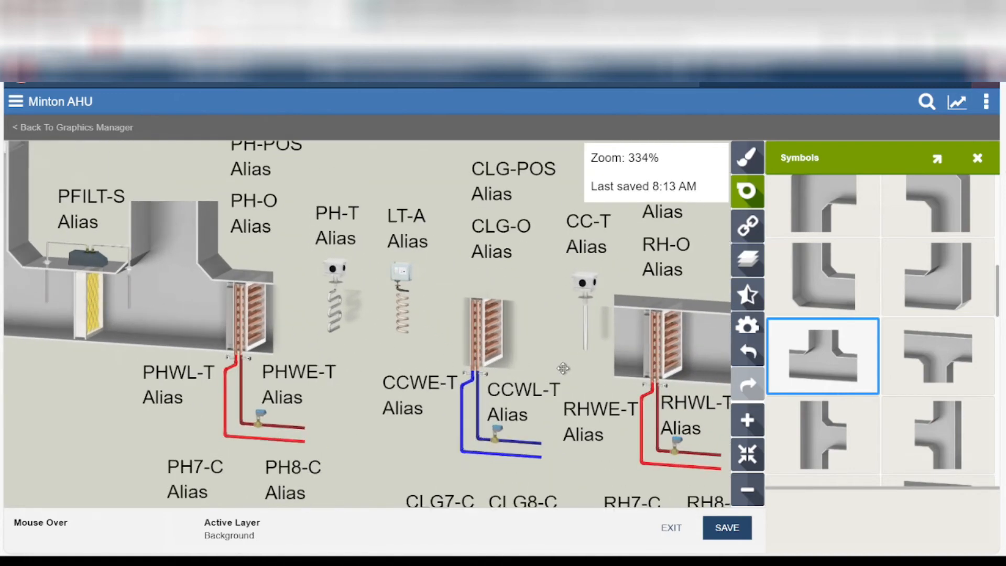
{"action": "scroll", "coordinate": [562, 368], "scroll_direction": "down", "scroll_amount": 2}
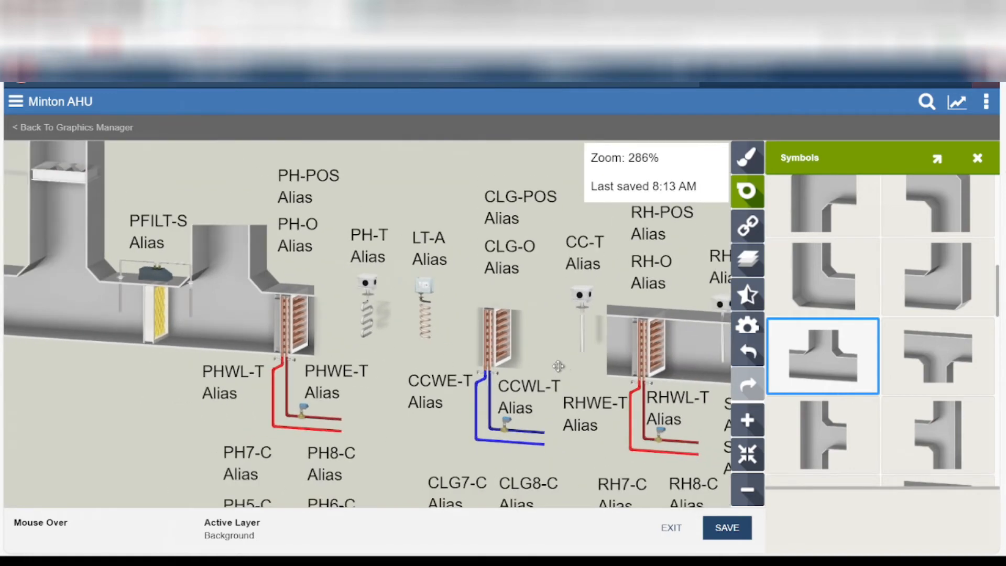
{"action": "scroll", "coordinate": [406, 232], "scroll_direction": "down", "scroll_amount": 3}
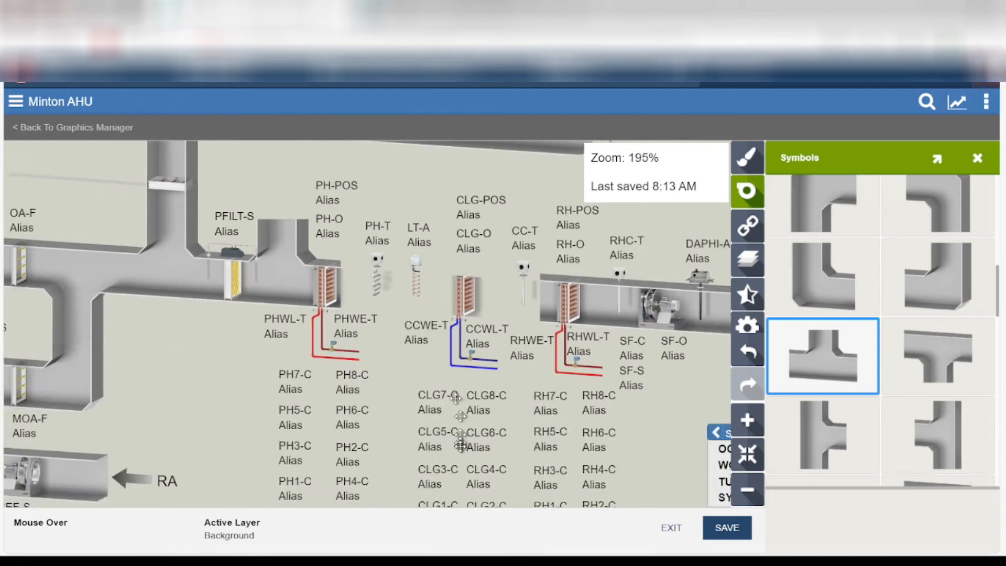
{"action": "scroll", "coordinate": [460, 440], "scroll_direction": "down", "scroll_amount": 2}
{"action": "scroll", "coordinate": [459, 479], "scroll_direction": "up", "scroll_amount": 4}
{"action": "scroll", "coordinate": [461, 301], "scroll_direction": "down", "scroll_amount": 1}
{"action": "scroll", "coordinate": [436, 476], "scroll_direction": "up", "scroll_amount": 1}
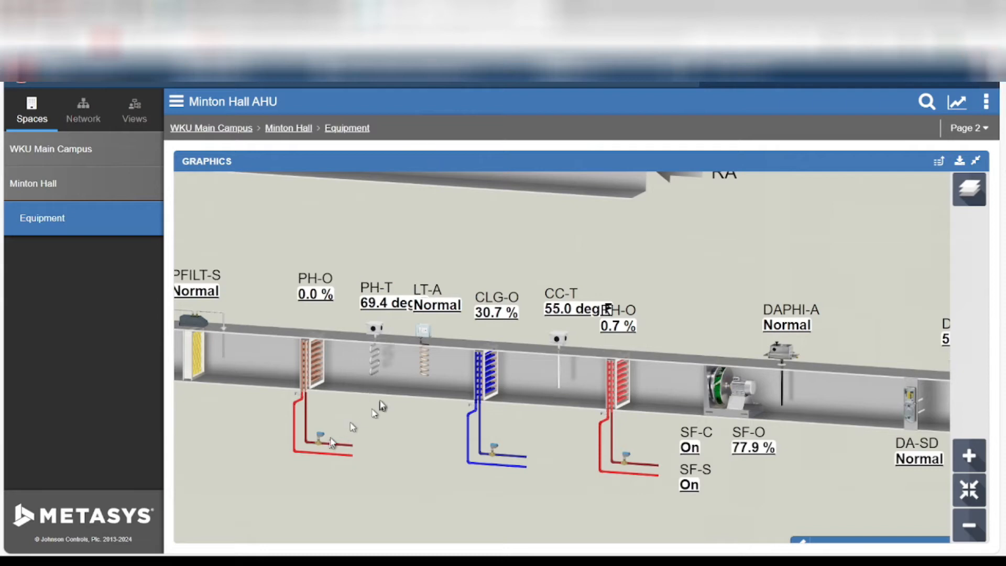
{"action": "scroll", "coordinate": [382, 404], "scroll_direction": "down", "scroll_amount": 2}
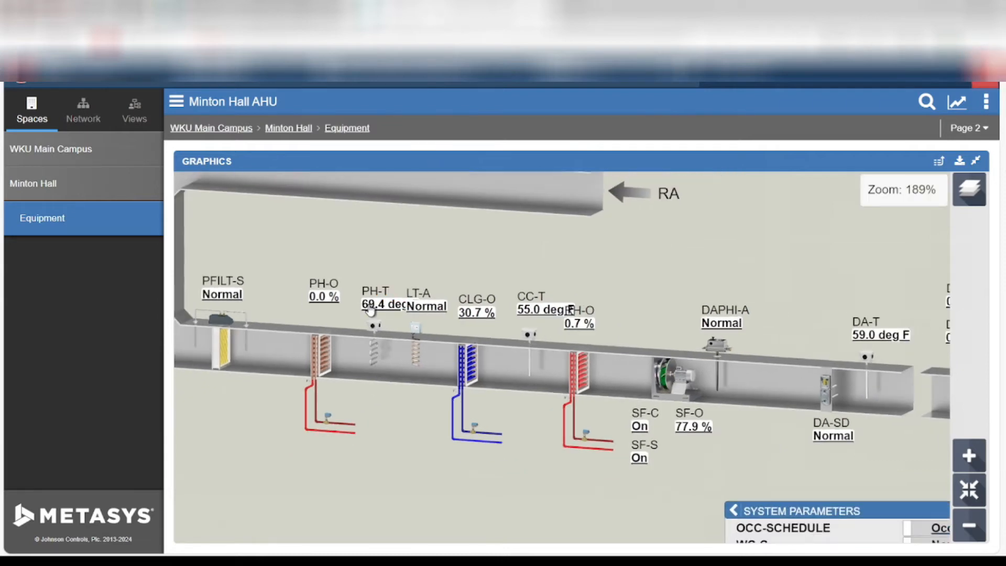
{"action": "scroll", "coordinate": [364, 451], "scroll_direction": "up", "scroll_amount": 2}
{"action": "scroll", "coordinate": [416, 451], "scroll_direction": "down", "scroll_amount": 2}
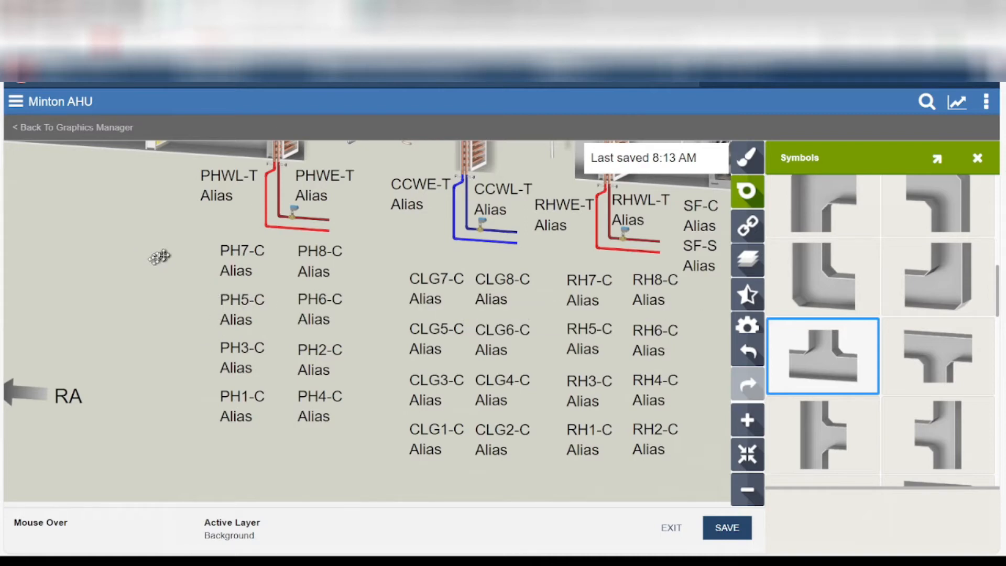
Delete the PH1-C to PH8-C, CLG1-C to CLG8-C and RH1-C to RH8-C alias labels below the coils.
{"action": "left_click_drag", "start_coordinate": [163, 255], "coordinate": [446, 465]}
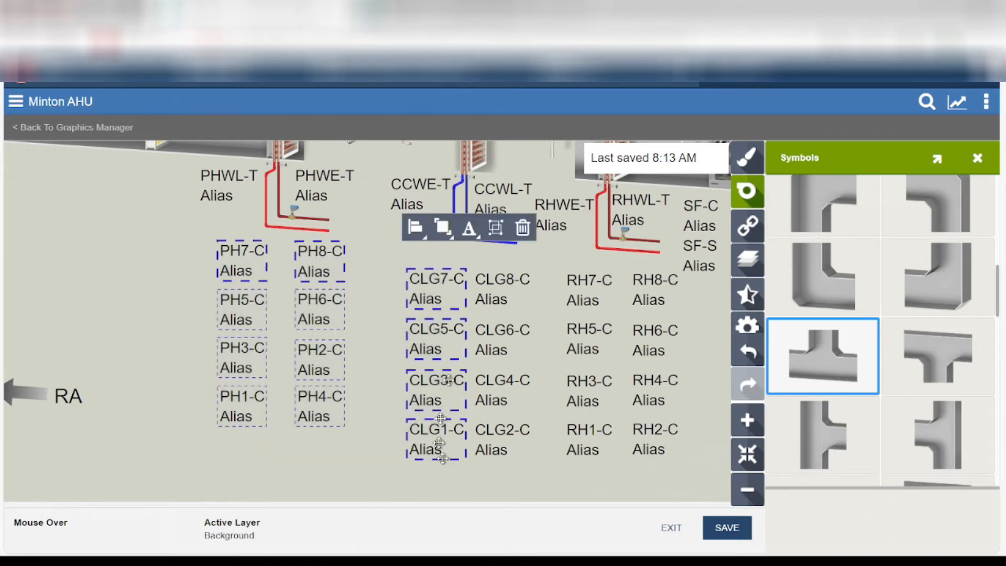
{"action": "left_click", "coordinate": [523, 228]}
{"action": "left_click_drag", "start_coordinate": [438, 286], "coordinate": [644, 449]}
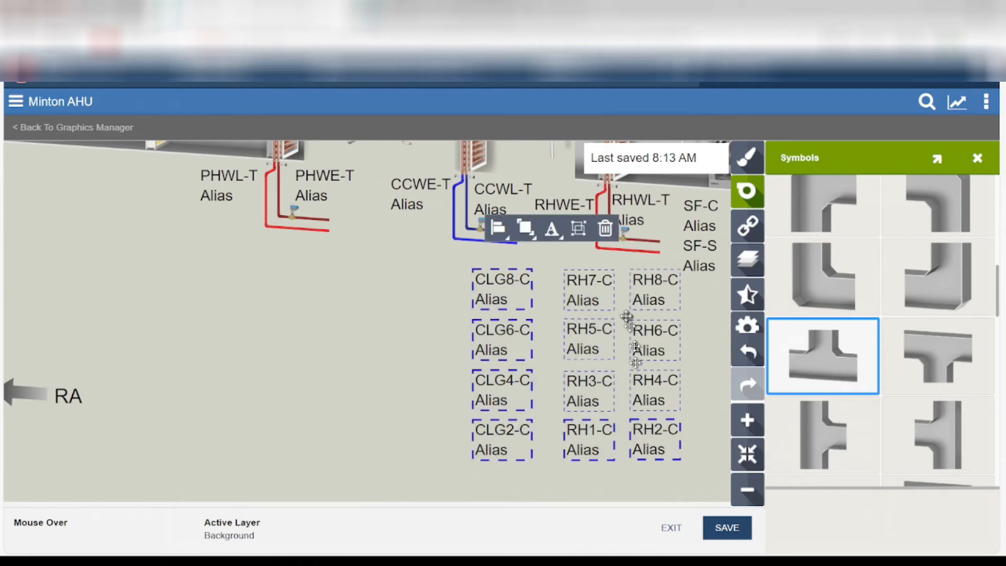
{"action": "left_click", "coordinate": [605, 231]}
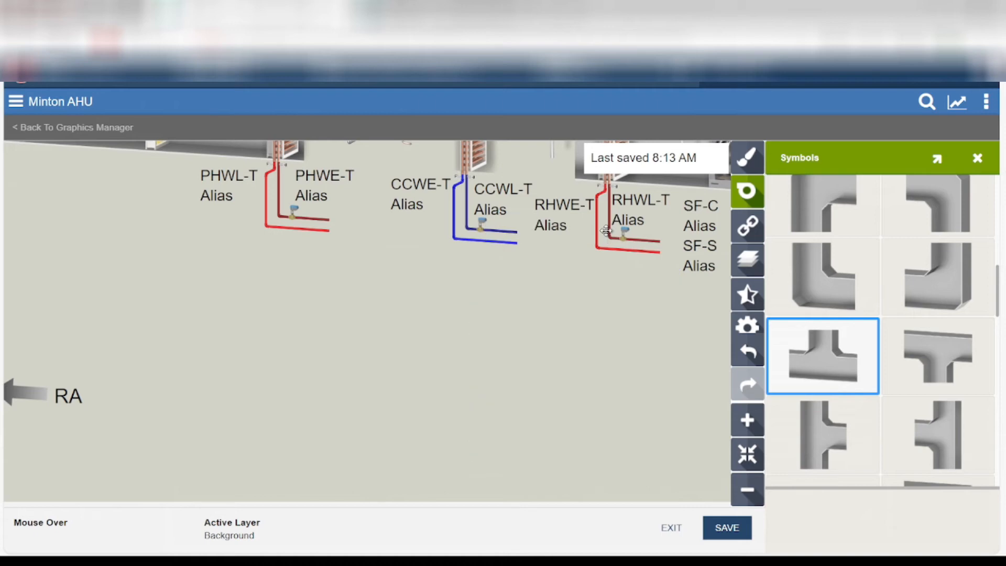
Delete the PH-POS alias above the preheat coil and move the PH-O alias below the coil's red piping.
{"action": "scroll", "coordinate": [451, 353], "scroll_direction": "down", "scroll_amount": 3}
{"action": "scroll", "coordinate": [446, 327], "scroll_direction": "down", "scroll_amount": 3}
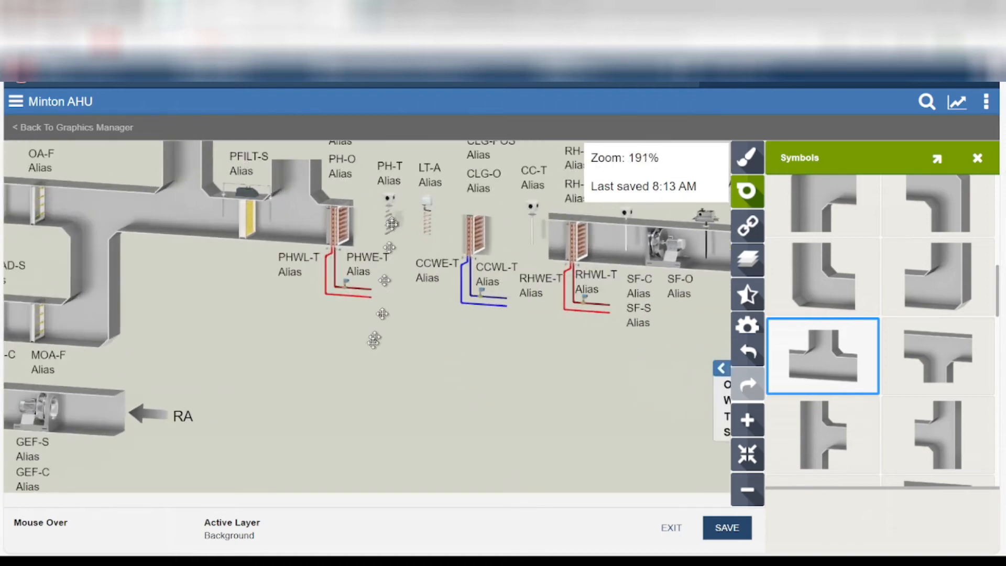
{"action": "scroll", "coordinate": [373, 214], "scroll_direction": "up", "scroll_amount": 6}
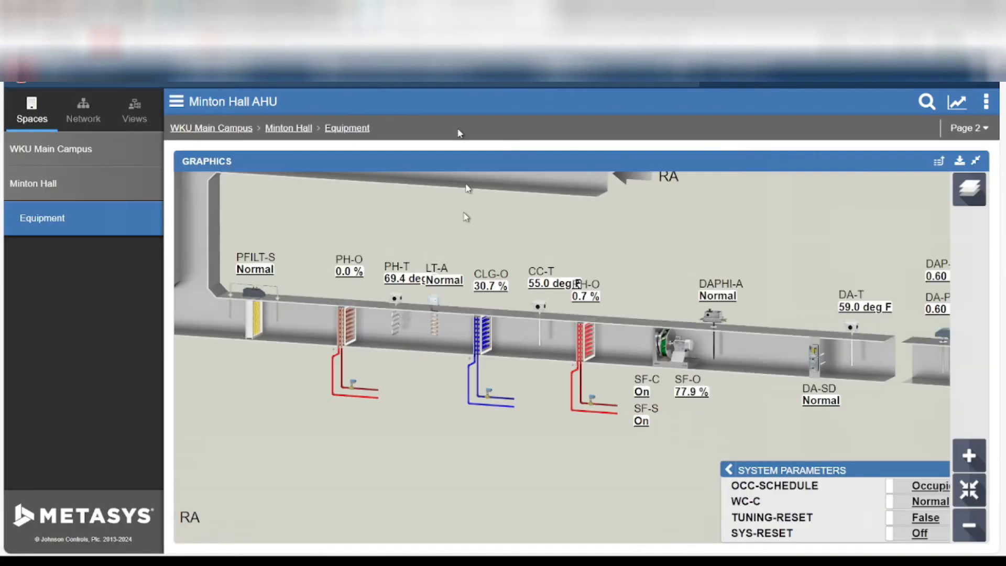
{"action": "scroll", "coordinate": [385, 256], "scroll_direction": "up", "scroll_amount": 3}
{"action": "scroll", "coordinate": [385, 257], "scroll_direction": "up", "scroll_amount": 2}
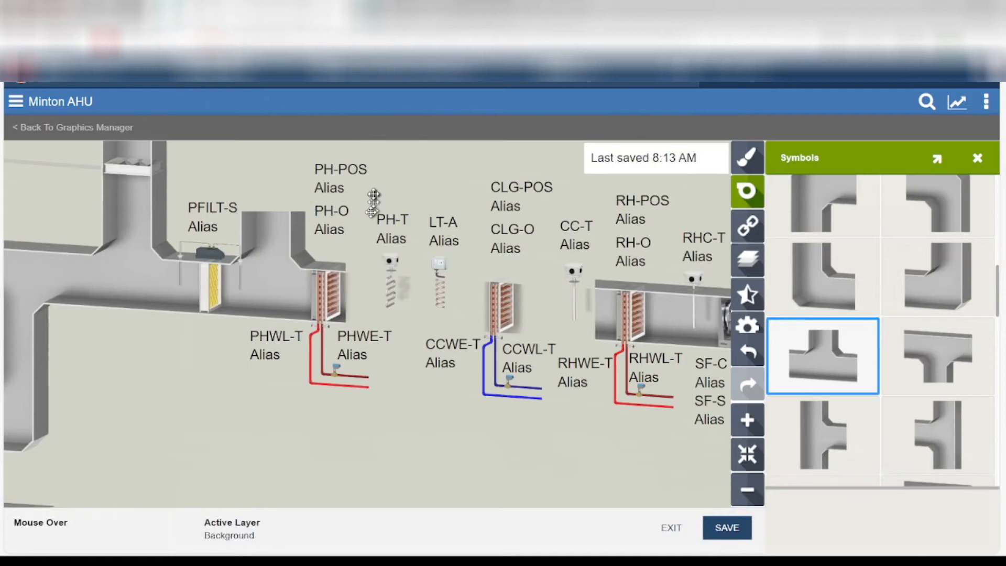
{"action": "scroll", "coordinate": [341, 178], "scroll_direction": "up", "scroll_amount": 2}
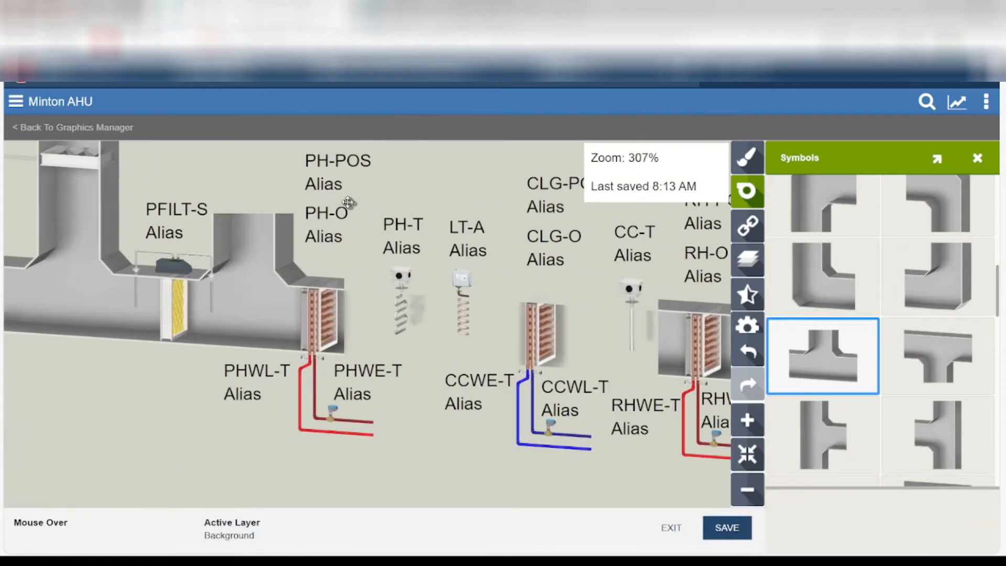
{"action": "left_click", "coordinate": [330, 160]}
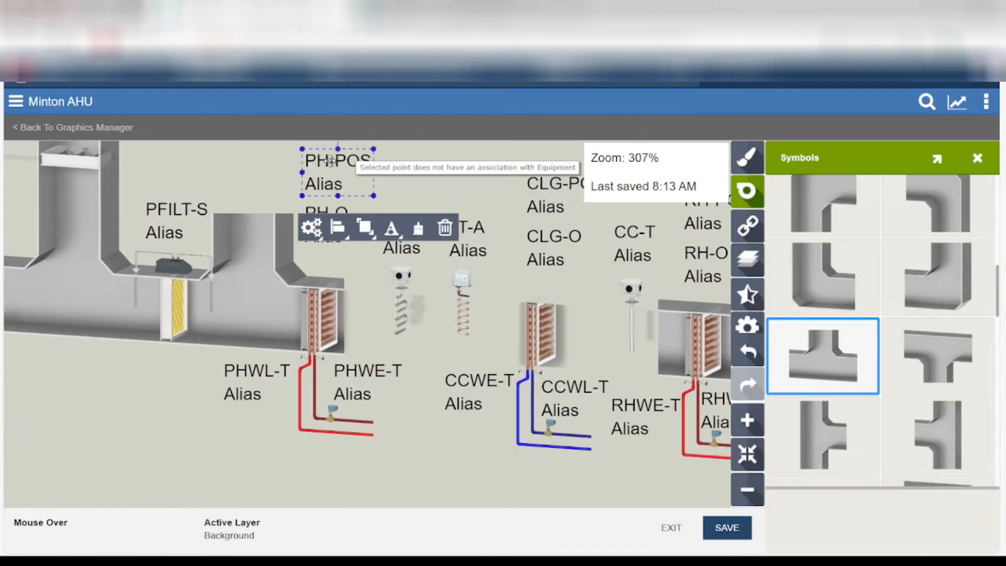
{"action": "left_click", "coordinate": [444, 229]}
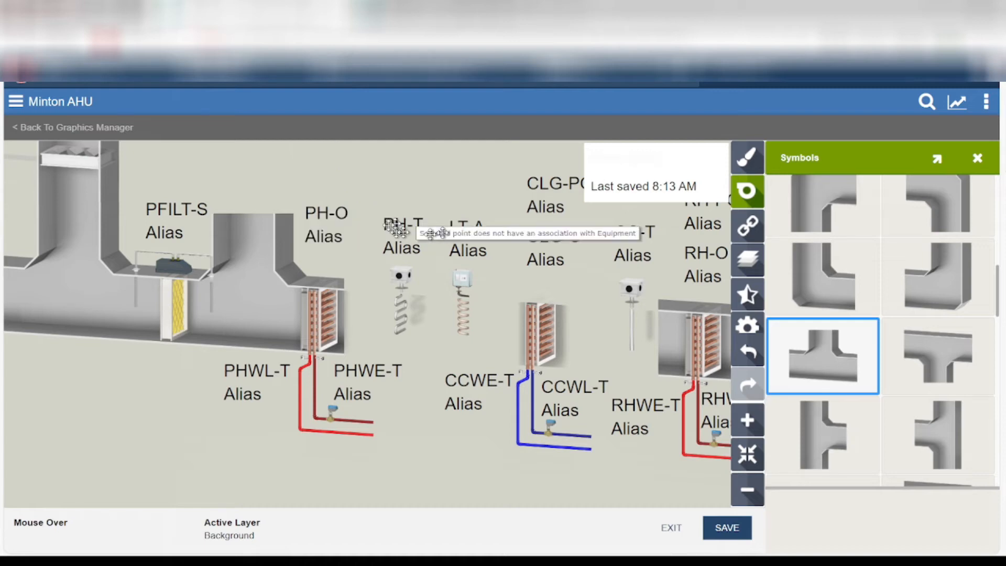
{"action": "left_click", "coordinate": [325, 211]}
{"action": "left_click_drag", "start_coordinate": [321, 212], "coordinate": [313, 449]}
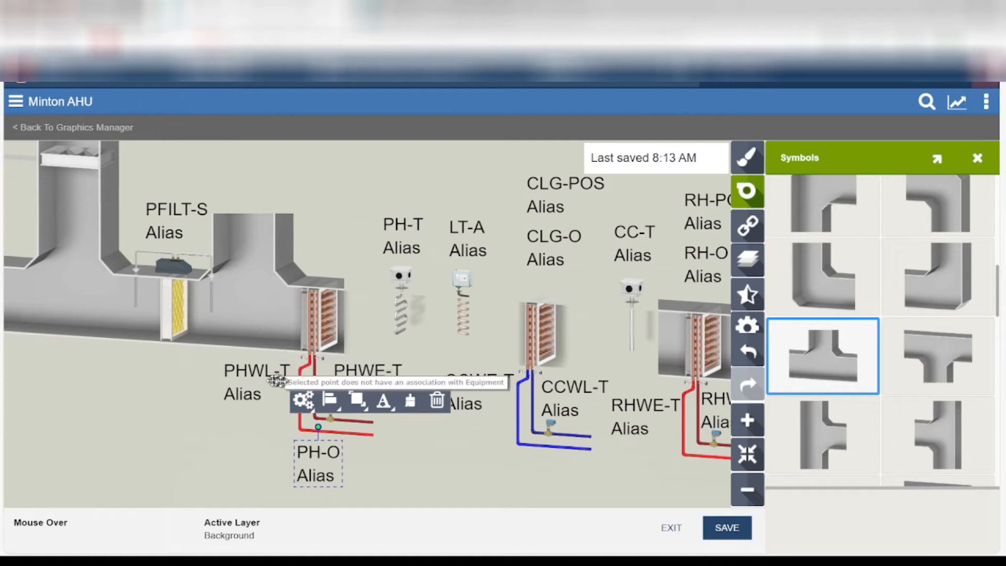
Delete the PHWL-T and PHWE-T alias labels beside the preheat coil piping.
{"action": "left_click", "coordinate": [233, 374]}
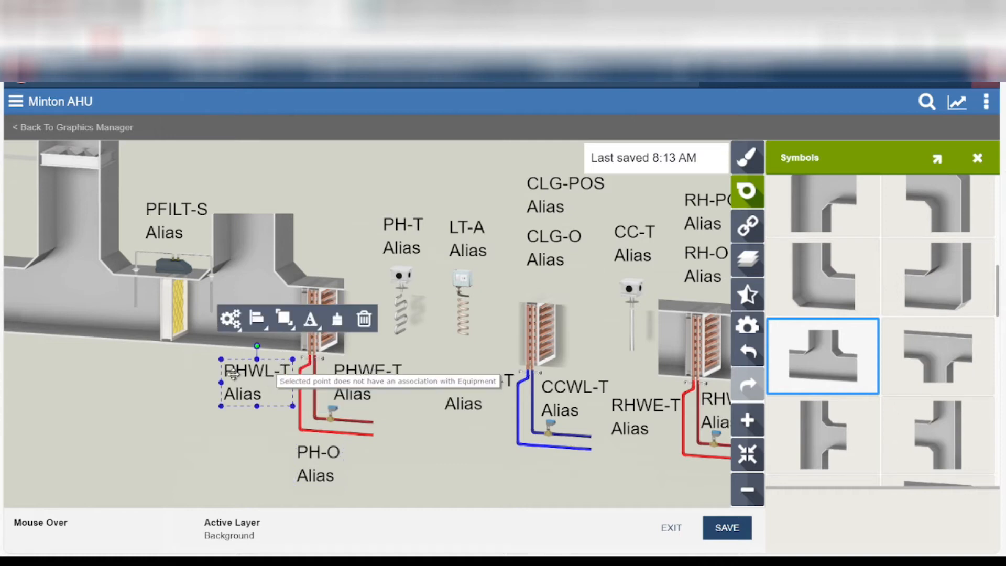
{"action": "left_click", "coordinate": [364, 321]}
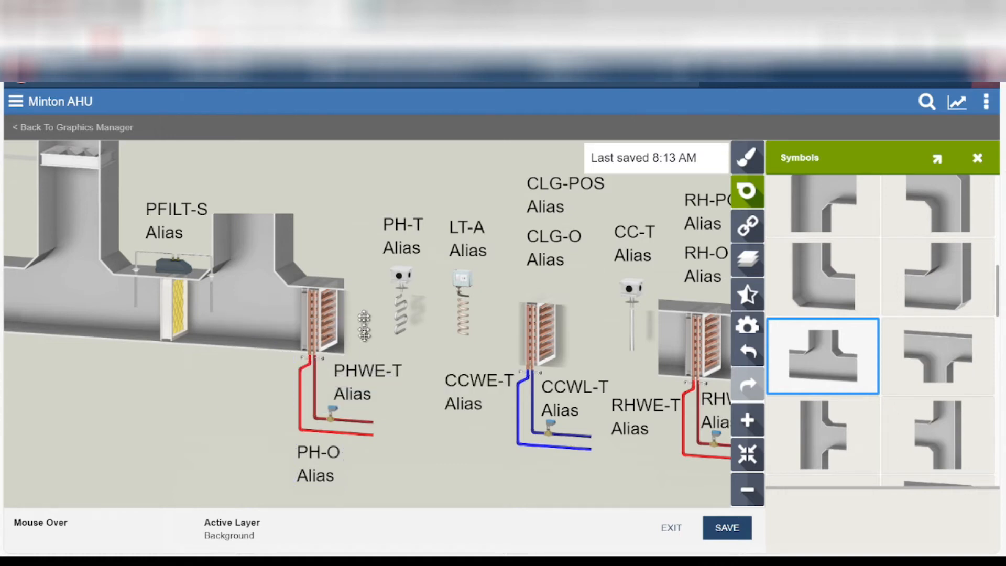
{"action": "left_click", "coordinate": [365, 376]}
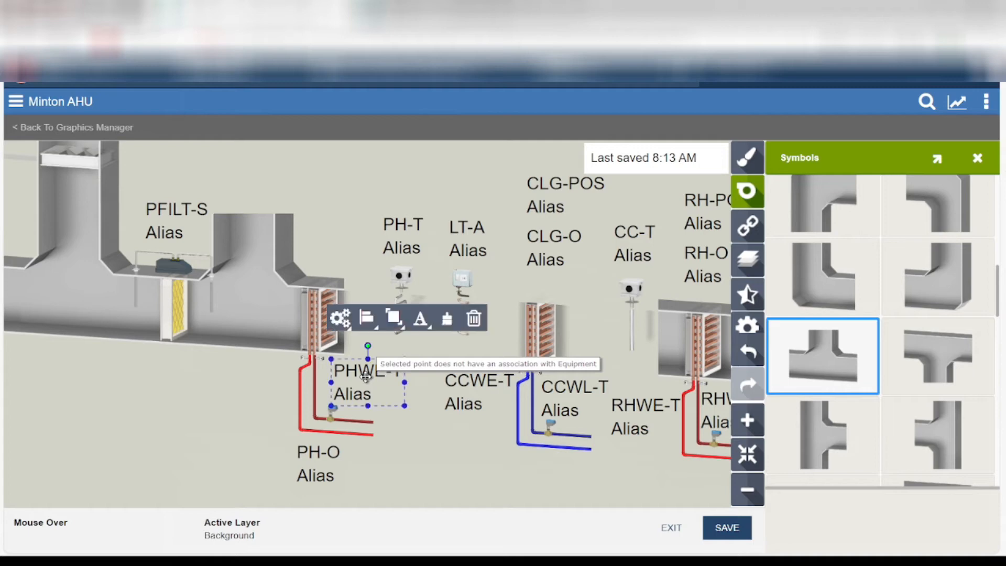
{"action": "left_click", "coordinate": [474, 319]}
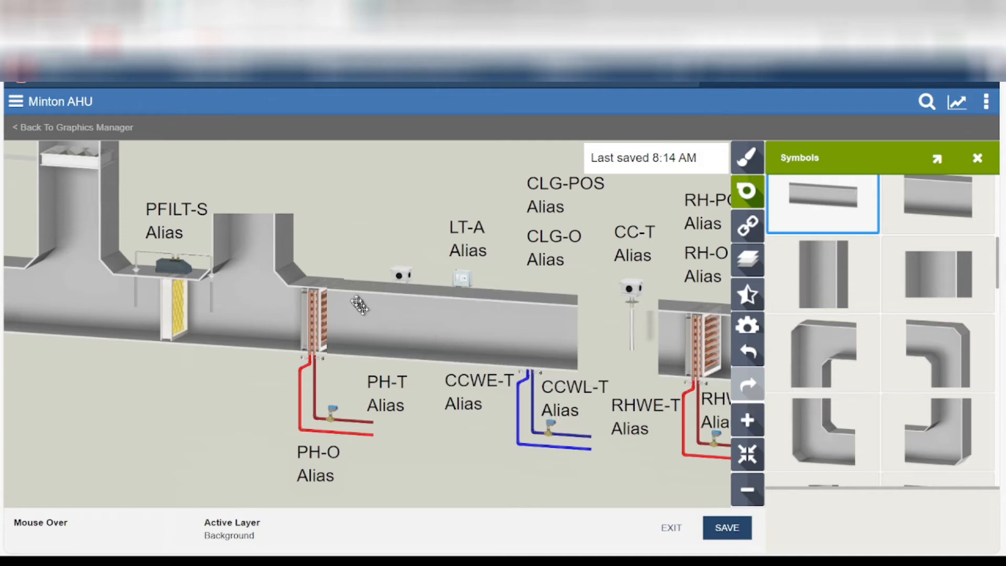
Nudge the long horizontal duct up until its edges line up with the end of the Horizontal T Up duct.
{"action": "scroll", "coordinate": [356, 301], "scroll_direction": "up", "scroll_amount": 2}
{"action": "scroll", "coordinate": [356, 300], "scroll_direction": "up", "scroll_amount": 2}
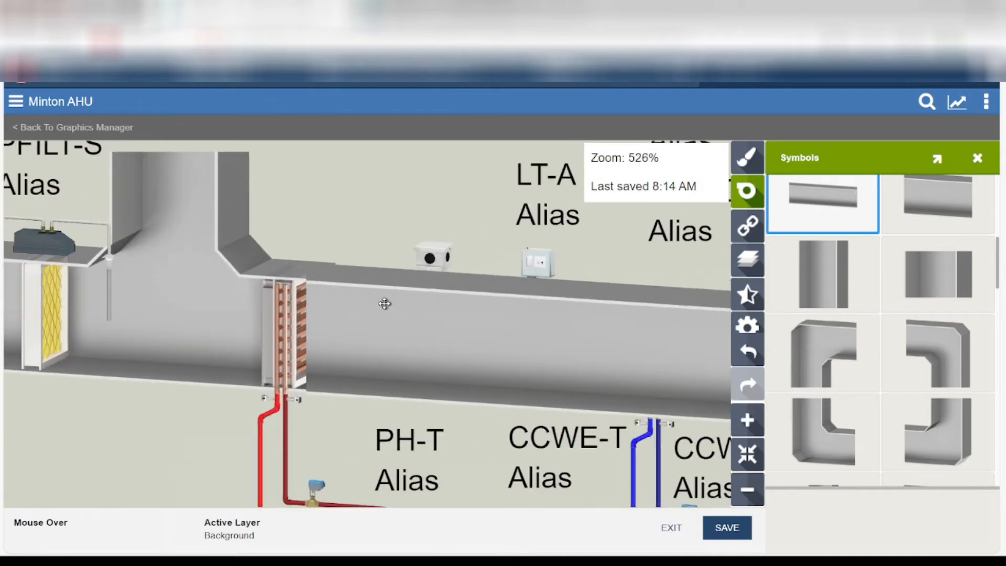
{"action": "left_click", "coordinate": [356, 306]}
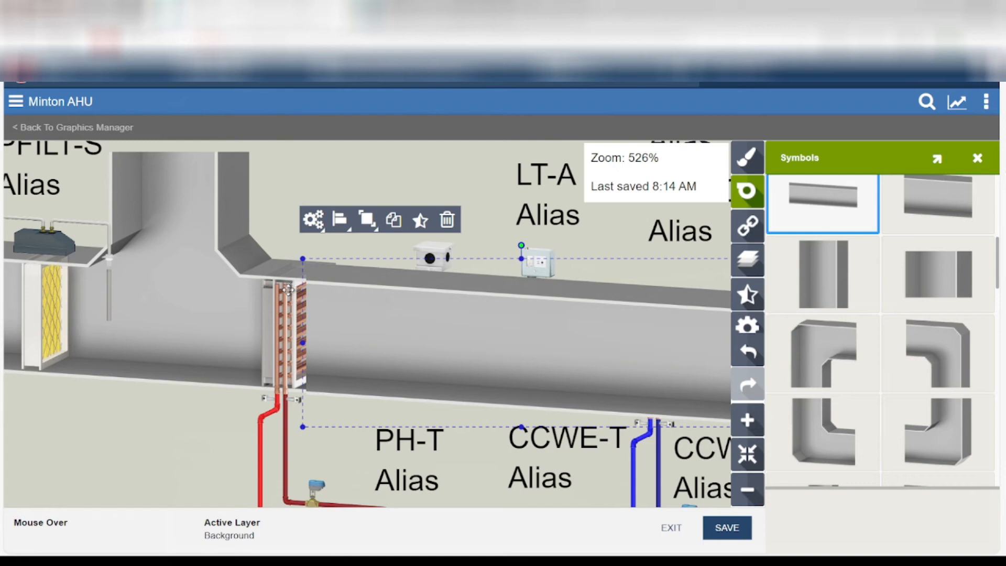
{"action": "key", "text": "Up"}
{"action": "key", "text": "Up"}
{"action": "key", "text": "Up"}
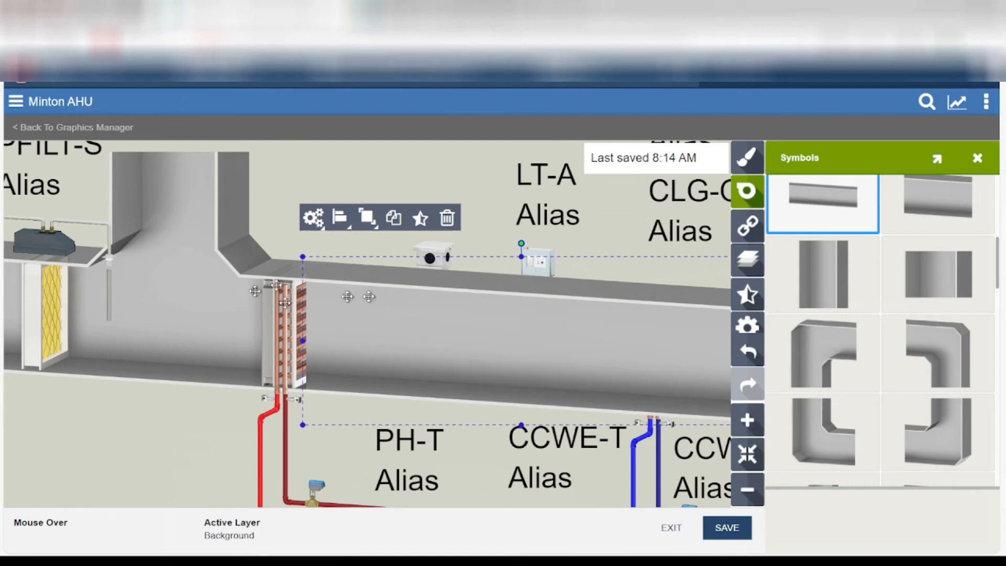
Send the long horizontal duct to the back, behind the preheat coil, PH-T and LT-A sensors and cooling coil.
{"action": "scroll", "coordinate": [287, 294], "scroll_direction": "down", "scroll_amount": 4}
{"action": "scroll", "coordinate": [652, 386], "scroll_direction": "up", "scroll_amount": 2}
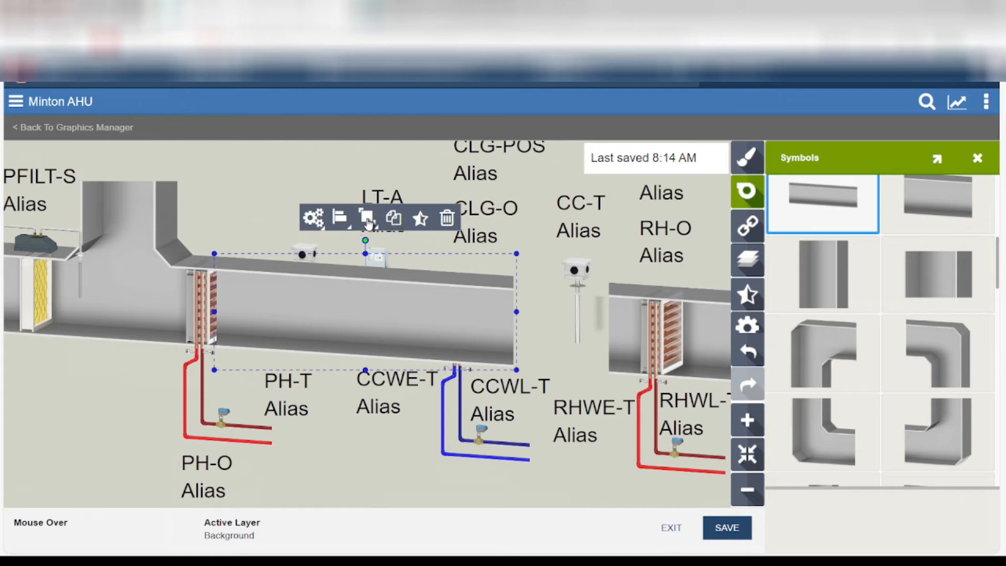
{"action": "left_click", "coordinate": [368, 225]}
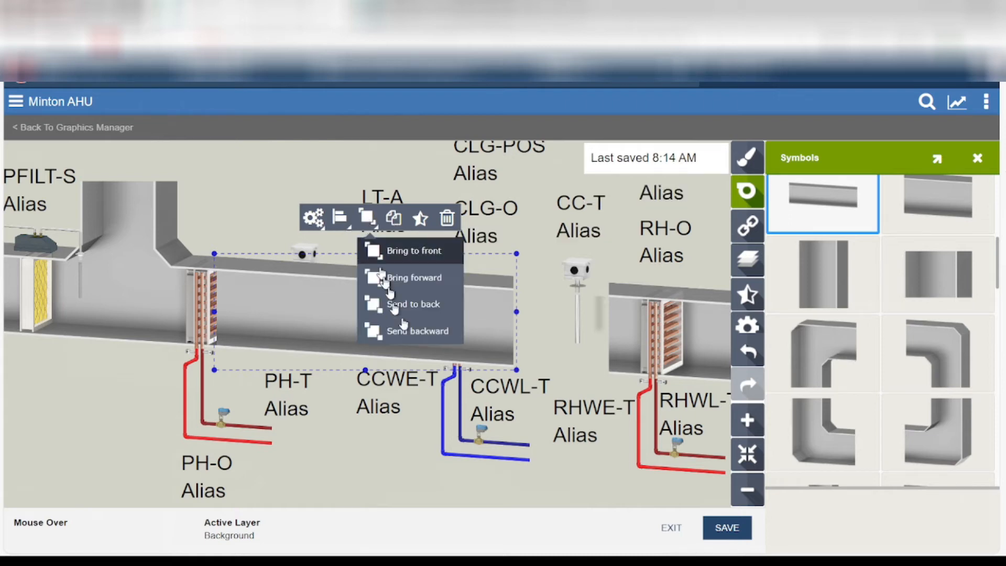
{"action": "left_click", "coordinate": [413, 305]}
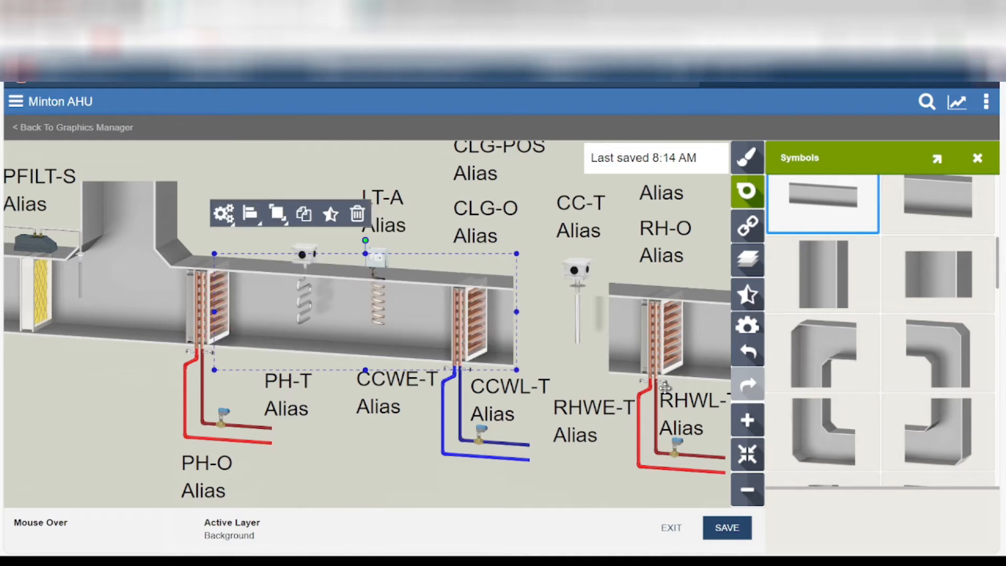
Fill the gap between the cooling and reheat coils with an aligned Horizontal Duct Small and send it to the back.
{"action": "left_click", "coordinate": [931, 209]}
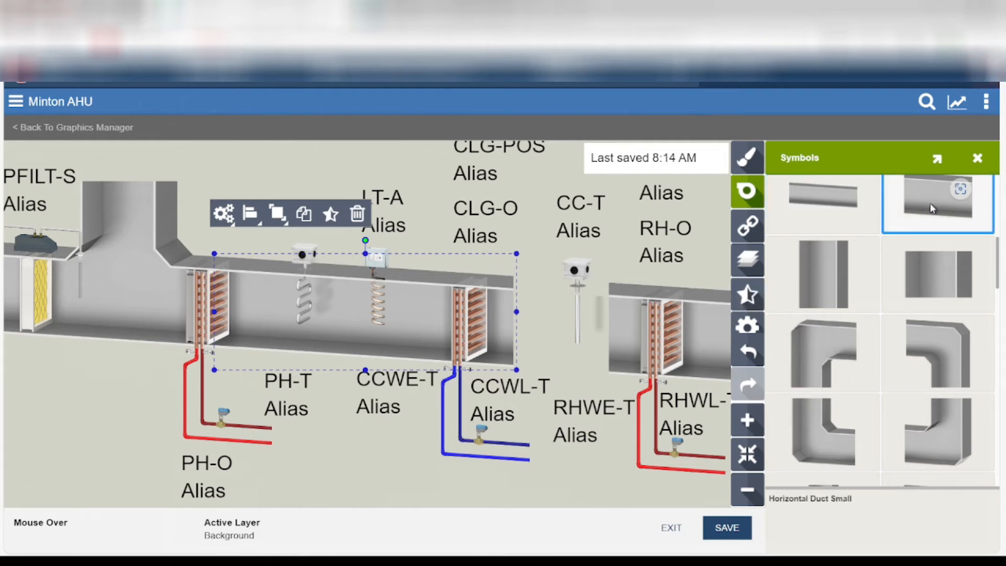
{"action": "left_click", "coordinate": [553, 340]}
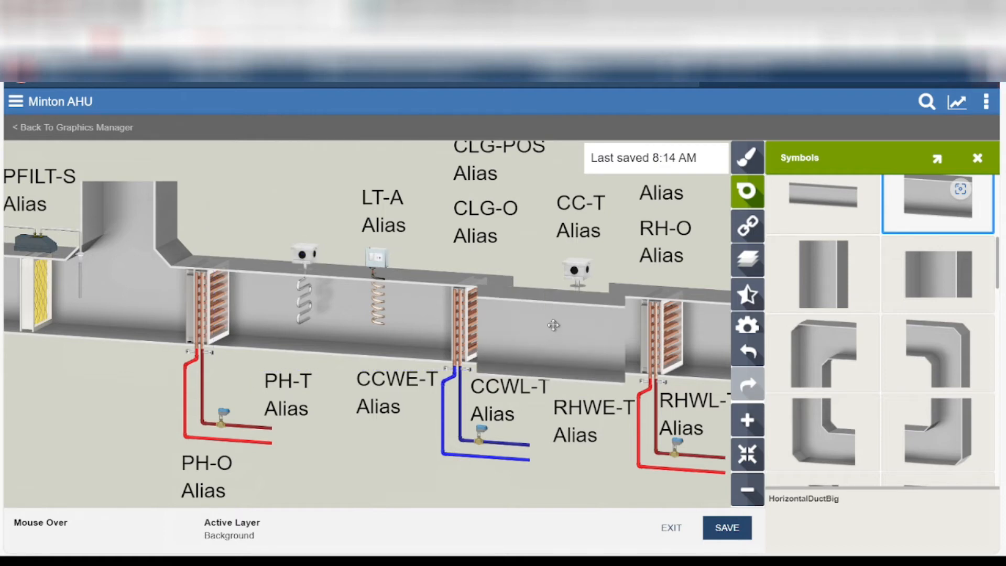
{"action": "left_click", "coordinate": [556, 321]}
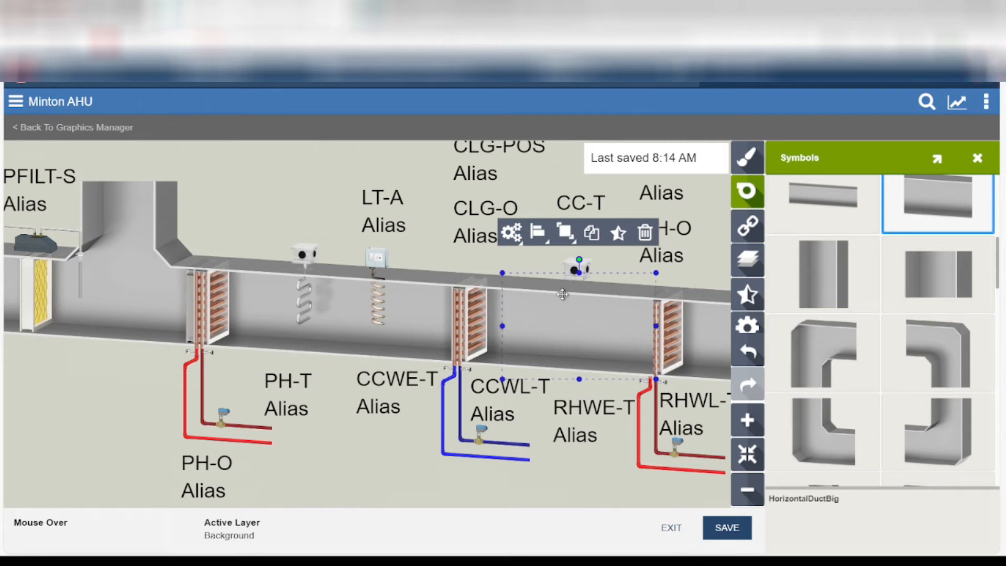
{"action": "left_click", "coordinate": [566, 239]}
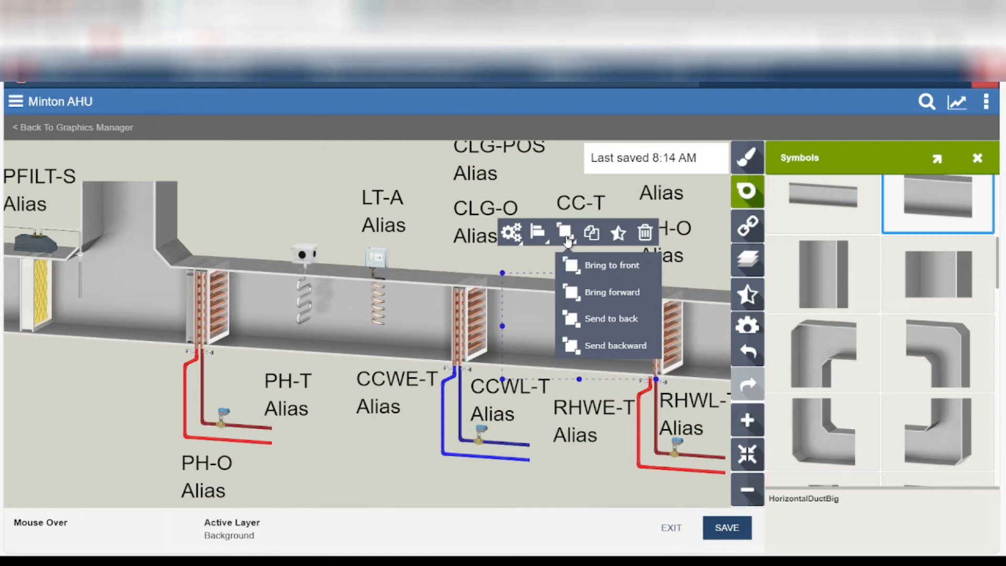
{"action": "left_click", "coordinate": [596, 322]}
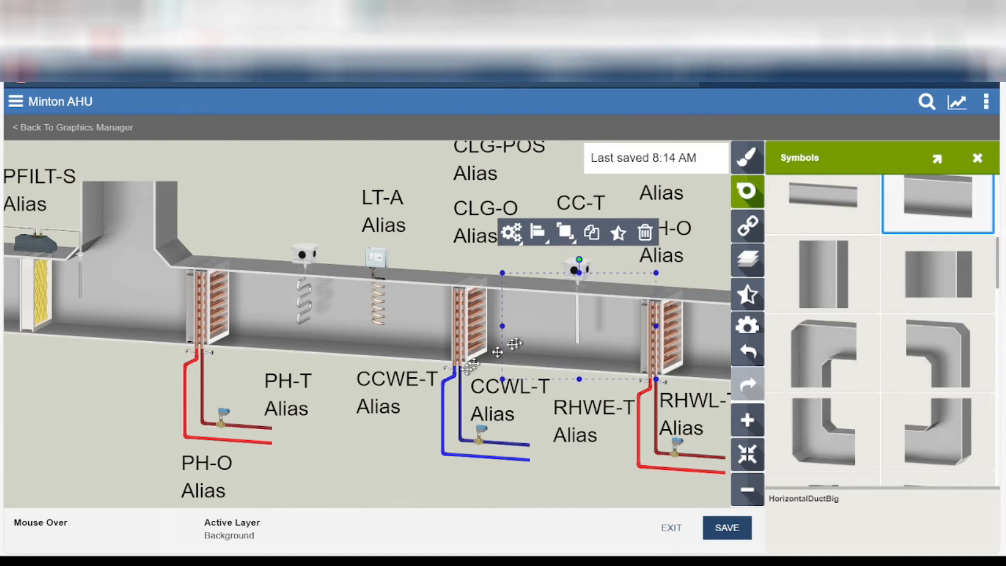
Delete the small horizontal duct behind the CC-T sensor between the cooling and reheat coils.
{"action": "scroll", "coordinate": [468, 370], "scroll_direction": "down", "scroll_amount": 5}
{"action": "scroll", "coordinate": [462, 397], "scroll_direction": "up", "scroll_amount": 3}
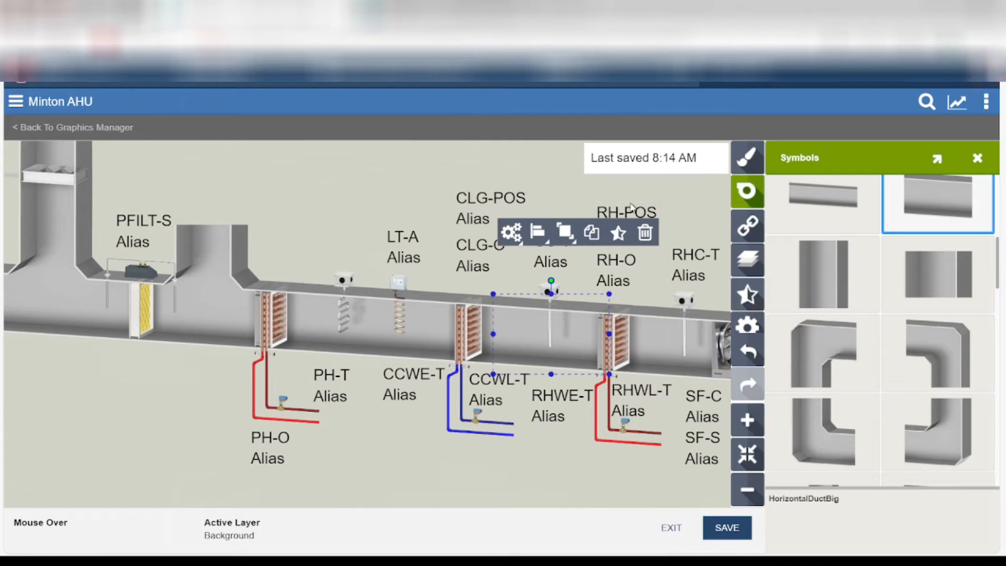
{"action": "scroll", "coordinate": [564, 303], "scroll_direction": "down", "scroll_amount": 3}
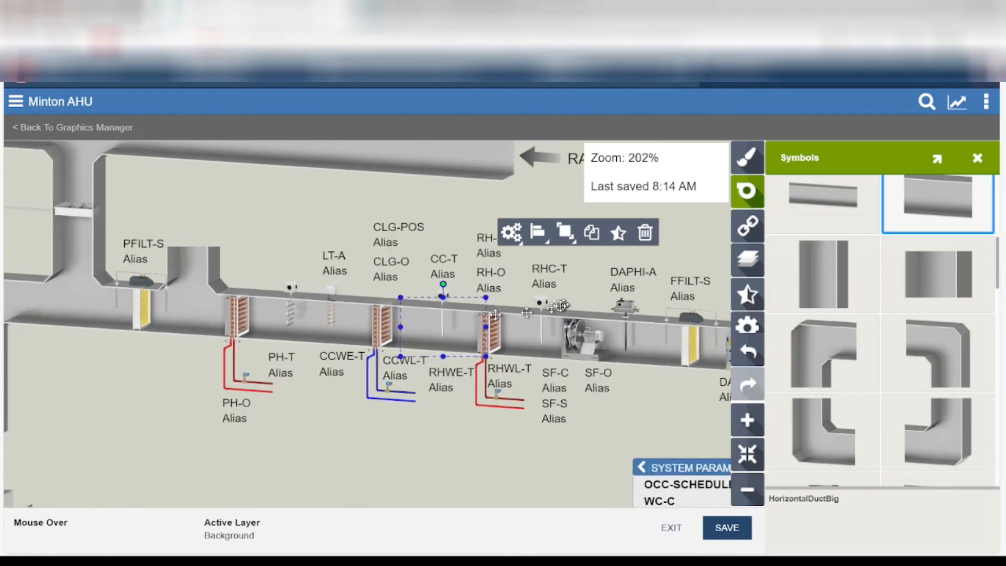
{"action": "scroll", "coordinate": [564, 303], "scroll_direction": "up", "scroll_amount": 4}
{"action": "scroll", "coordinate": [564, 302], "scroll_direction": "up", "scroll_amount": 1}
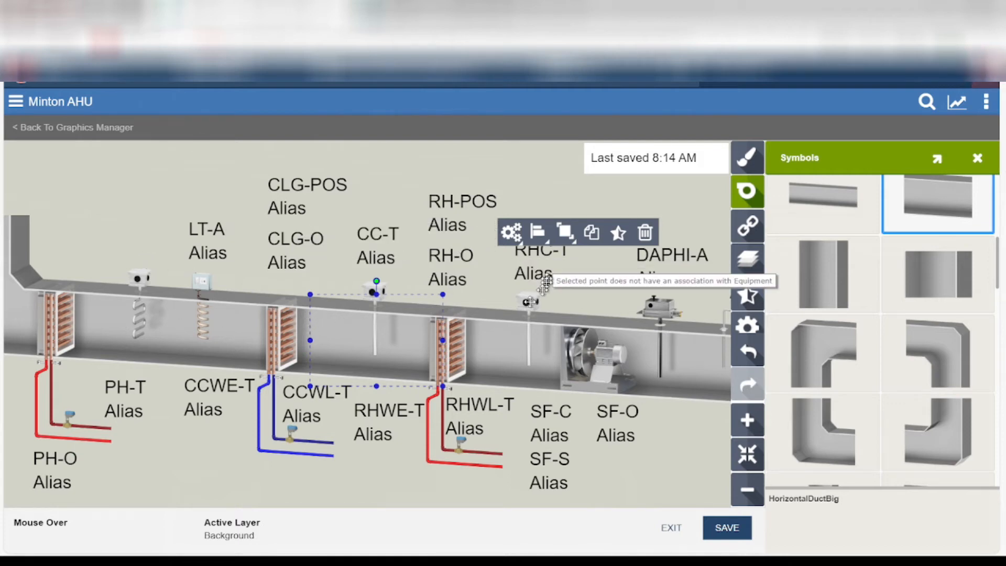
{"action": "left_click", "coordinate": [483, 318]}
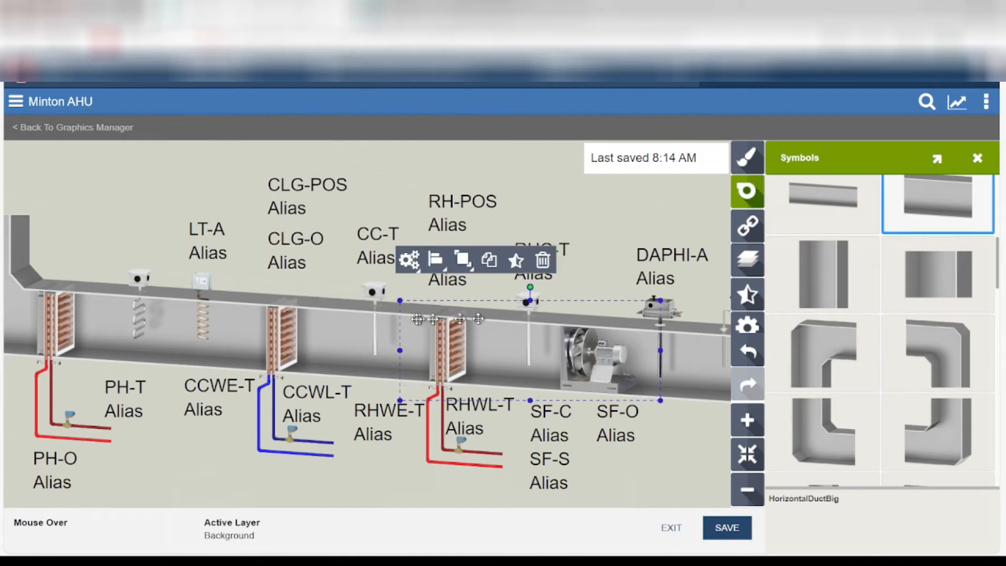
{"action": "left_click", "coordinate": [385, 306]}
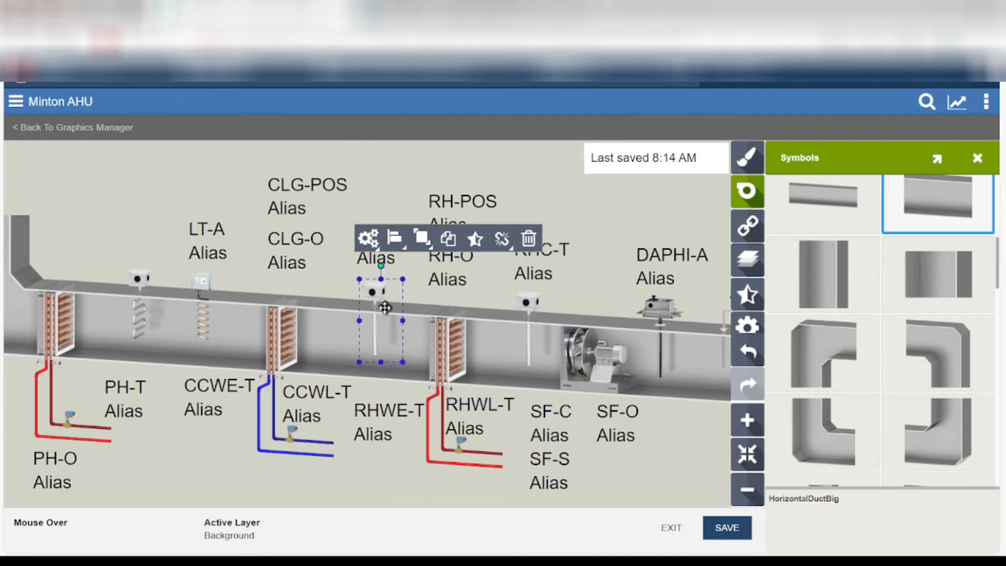
{"action": "left_click", "coordinate": [340, 306]}
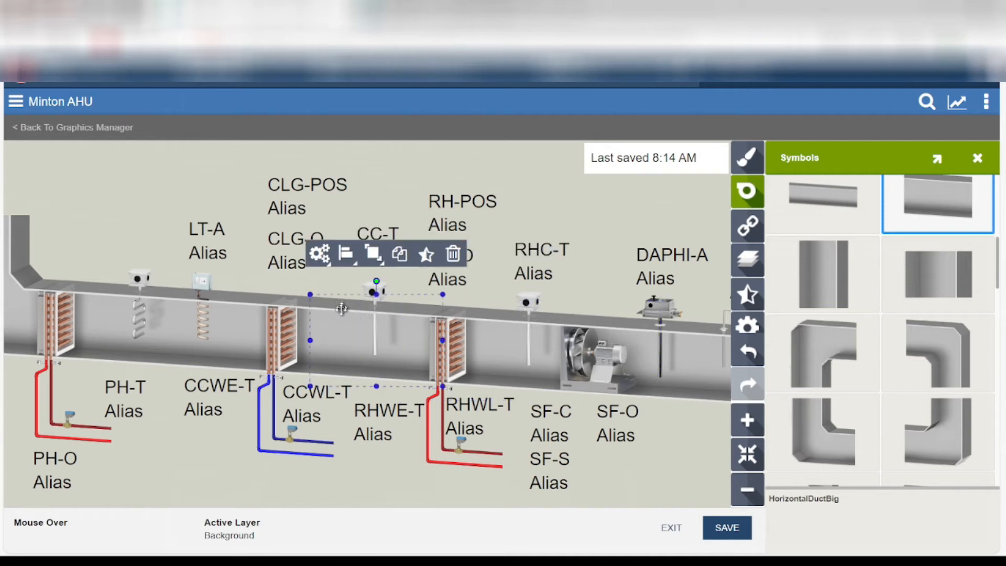
{"action": "left_click", "coordinate": [453, 255]}
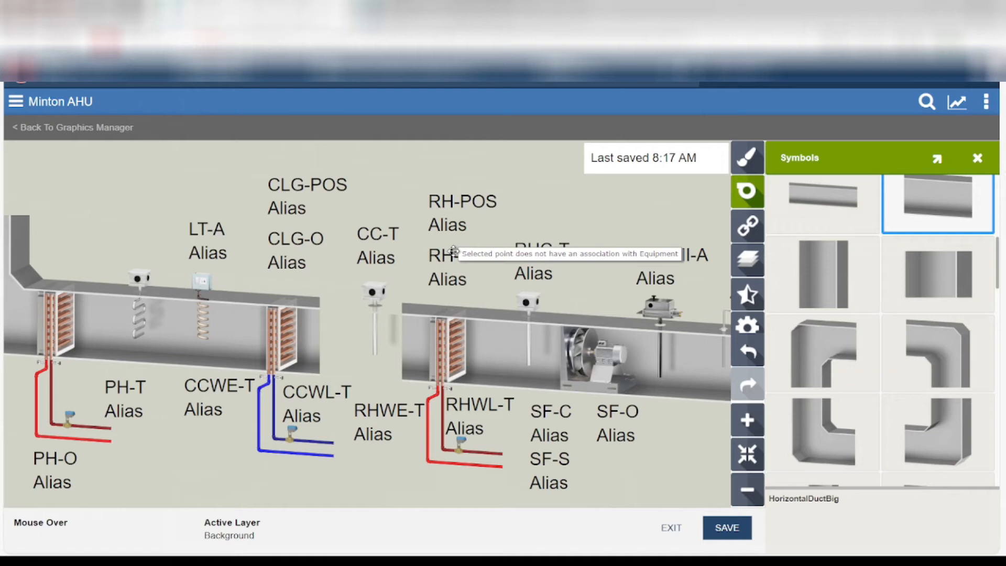
Place a Horizontal T Up duct in the gap between the cooling and reheat coils and align it with the reheat coil's duct.
{"action": "scroll", "coordinate": [849, 321], "scroll_direction": "down", "scroll_amount": 5}
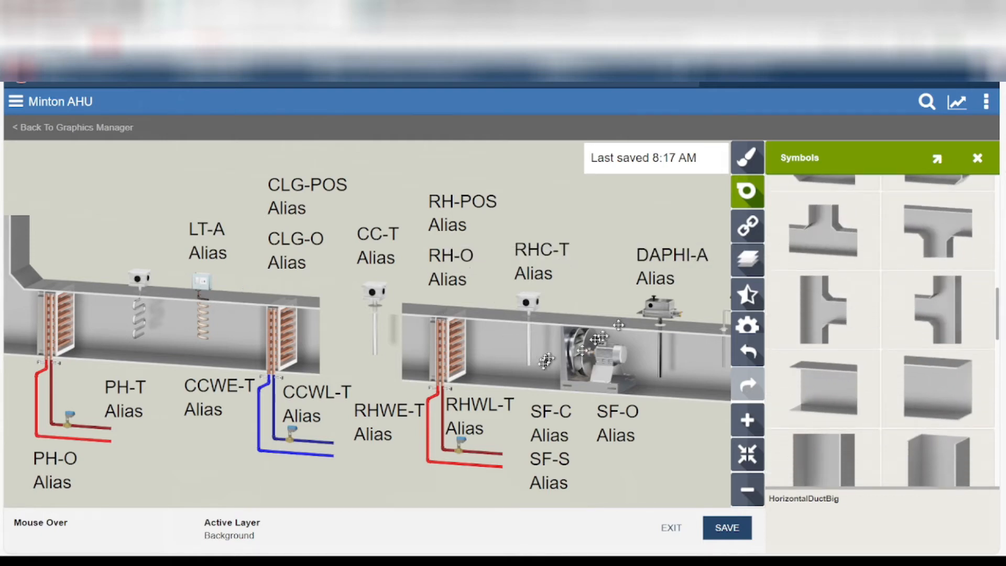
{"action": "left_click", "coordinate": [823, 232]}
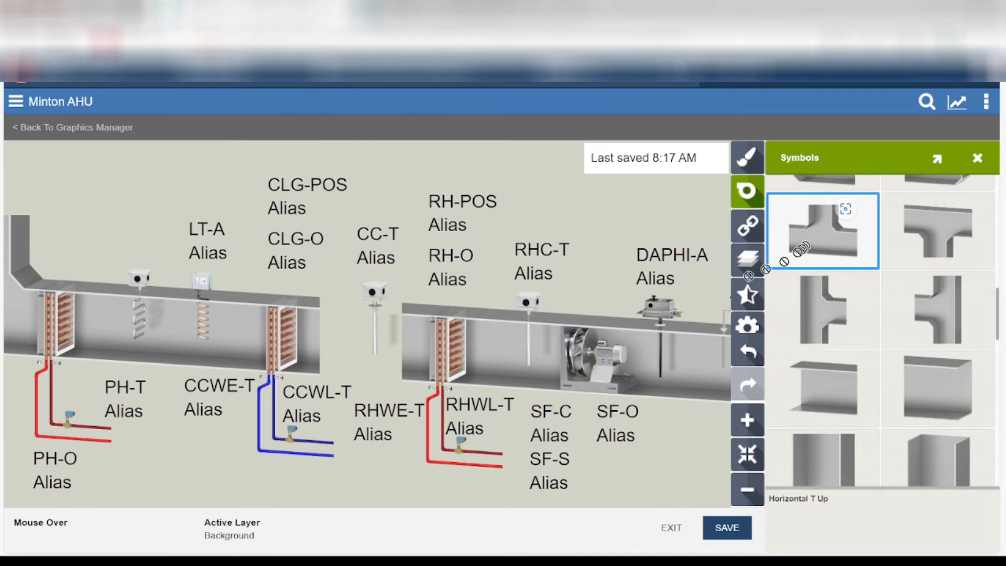
{"action": "left_click", "coordinate": [356, 334]}
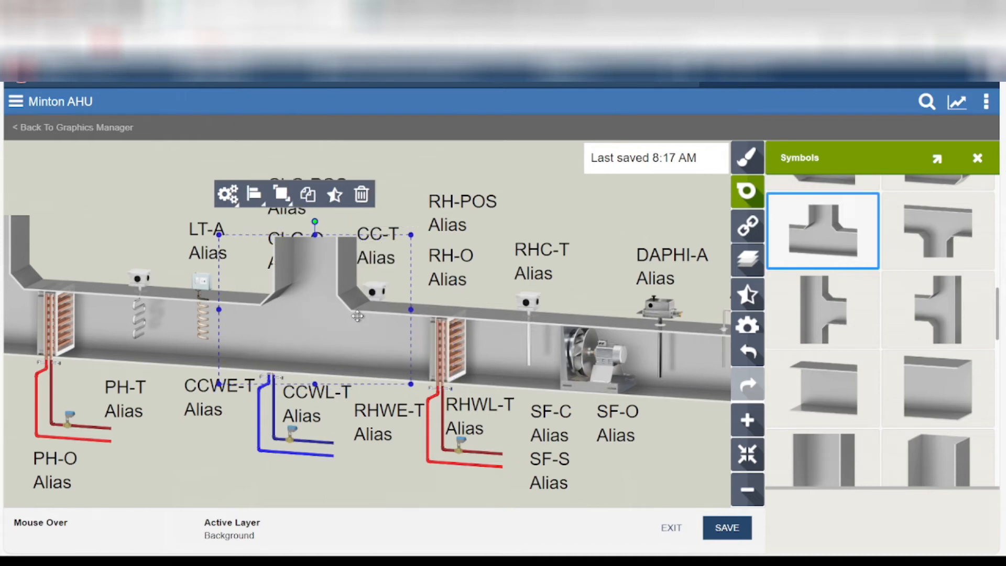
{"action": "key", "text": "Right"}
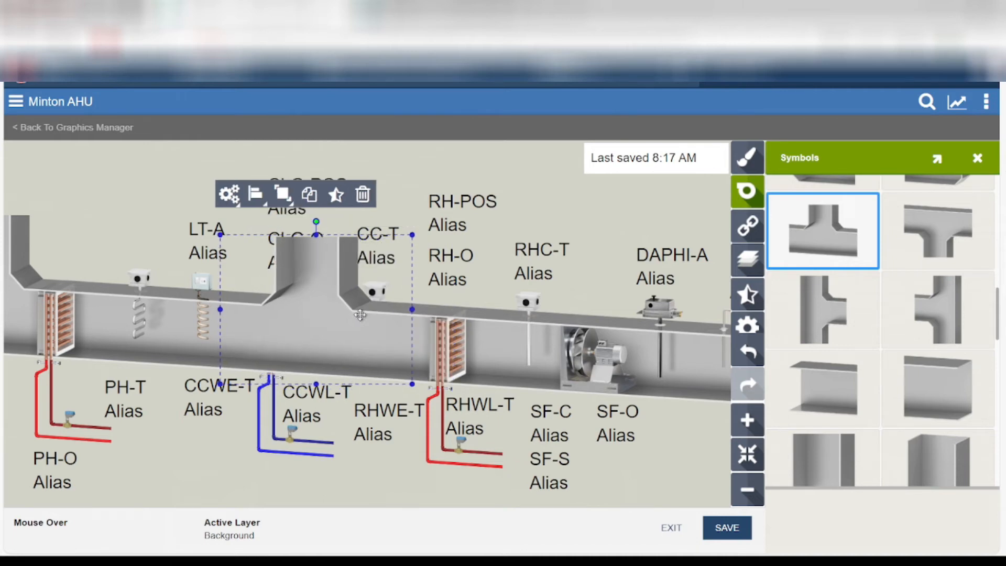
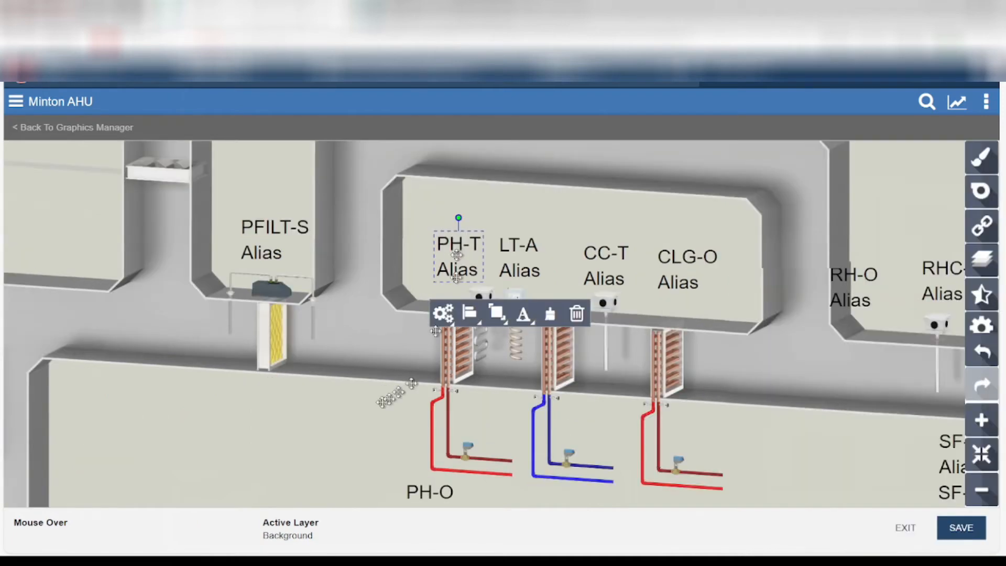
Place a Vertical Opposed Damper in the lower duct just upstream of the preheat coil.
{"action": "left_click", "coordinate": [372, 420]}
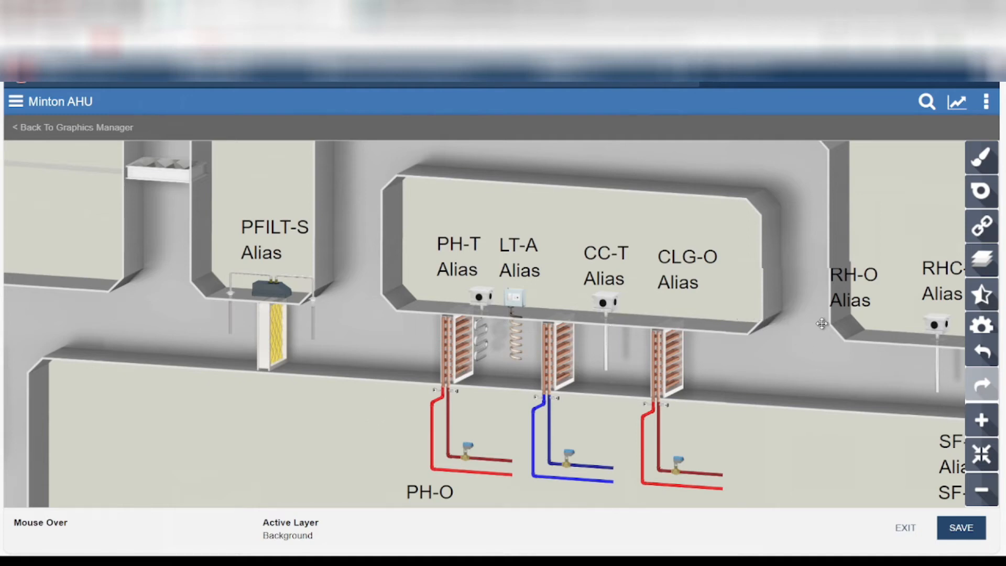
{"action": "left_click", "coordinate": [982, 193]}
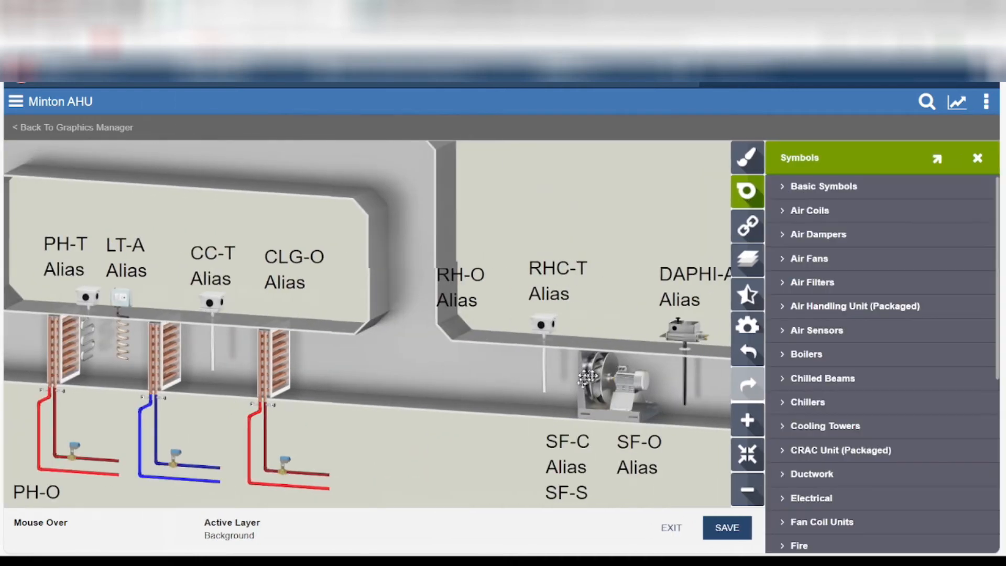
{"action": "scroll", "coordinate": [634, 369], "scroll_direction": "down", "scroll_amount": 4}
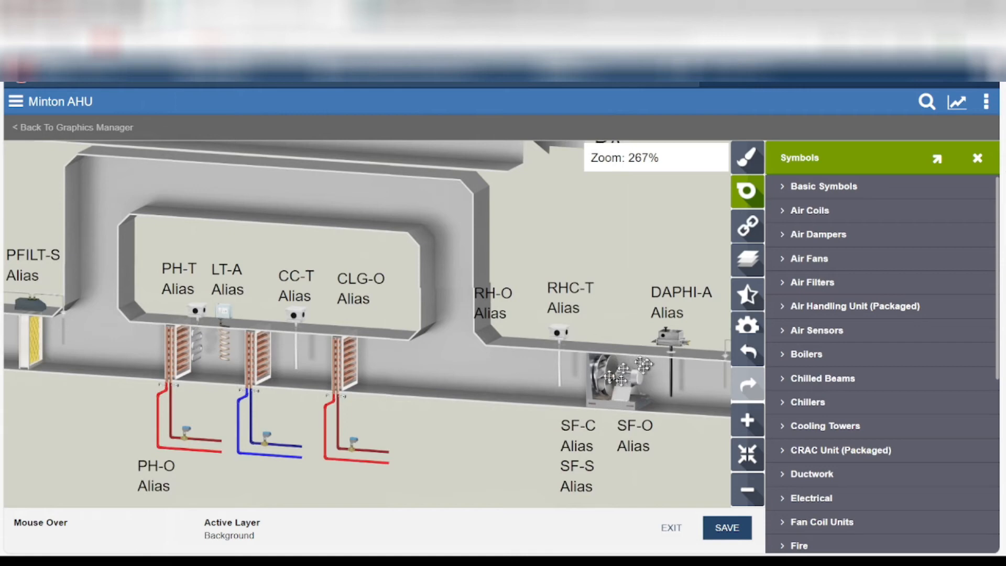
{"action": "scroll", "coordinate": [272, 367], "scroll_direction": "up", "scroll_amount": 6}
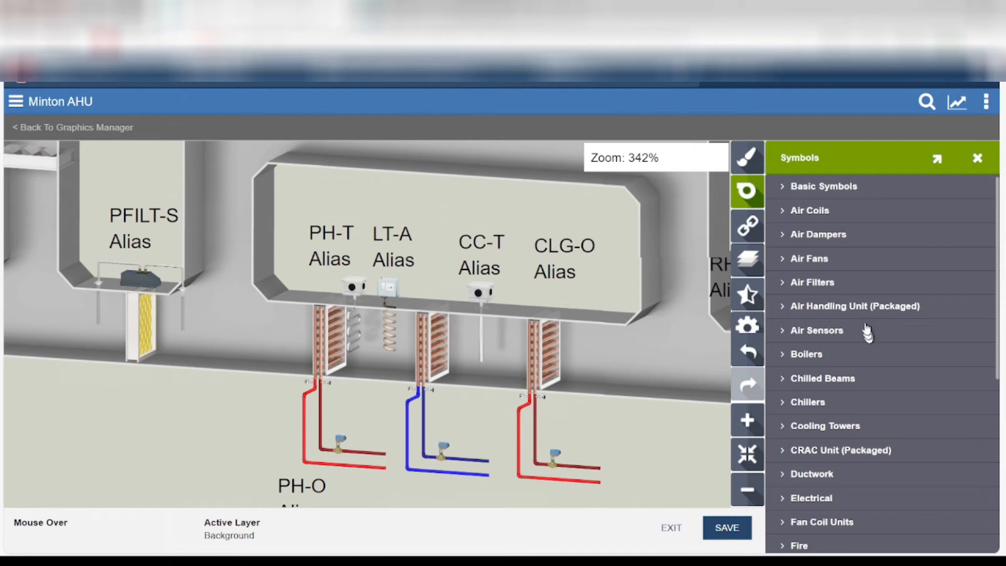
{"action": "left_click", "coordinate": [784, 235]}
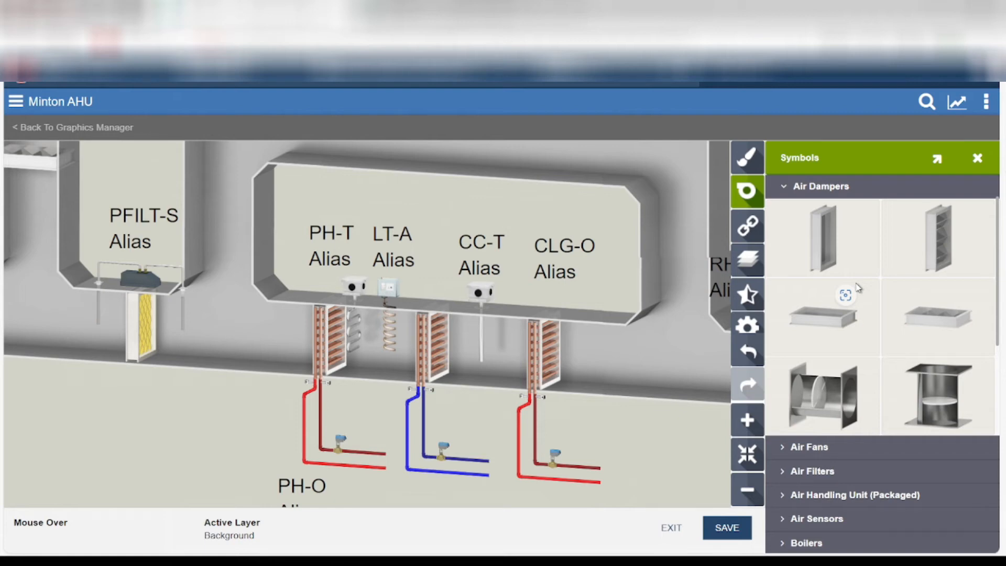
{"action": "left_click", "coordinate": [938, 243]}
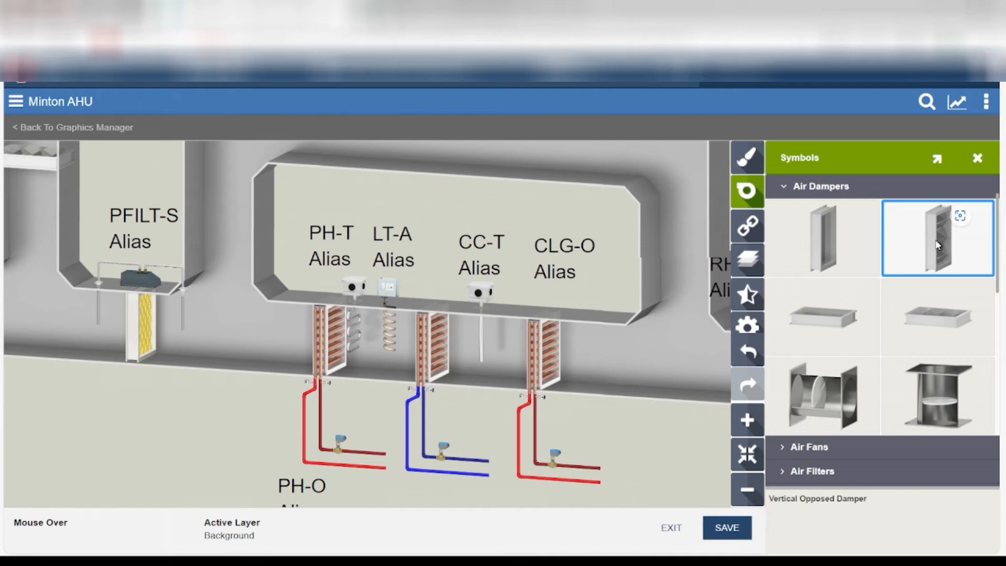
{"action": "left_click_drag", "start_coordinate": [925, 257], "coordinate": [289, 339]}
{"action": "left_click_drag", "start_coordinate": [283, 342], "coordinate": [281, 335]}
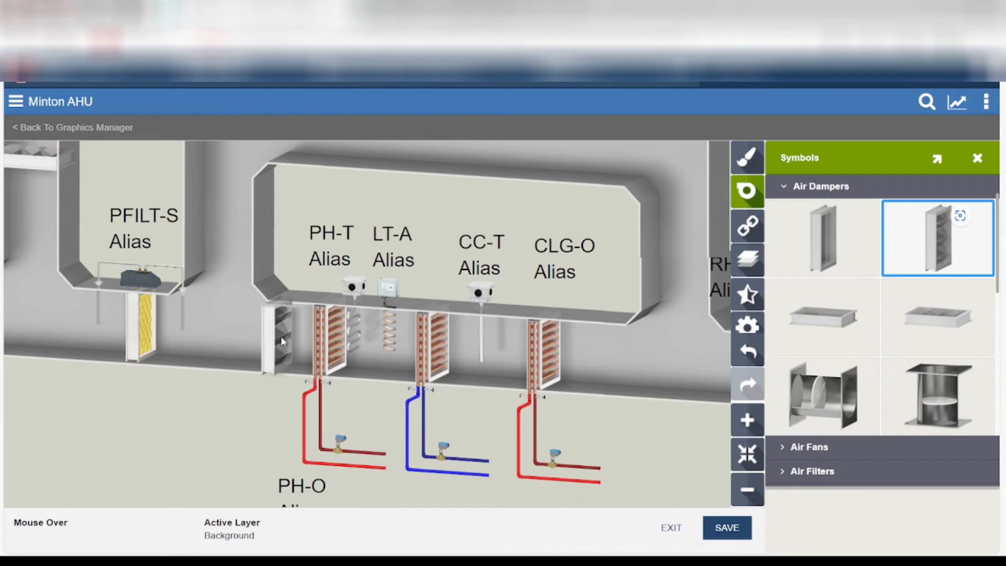
Nudge the new damper up and to the right until it fits inside the duct between the bypass branch and the preheat coil.
{"action": "scroll", "coordinate": [274, 336], "scroll_direction": "up", "scroll_amount": 5}
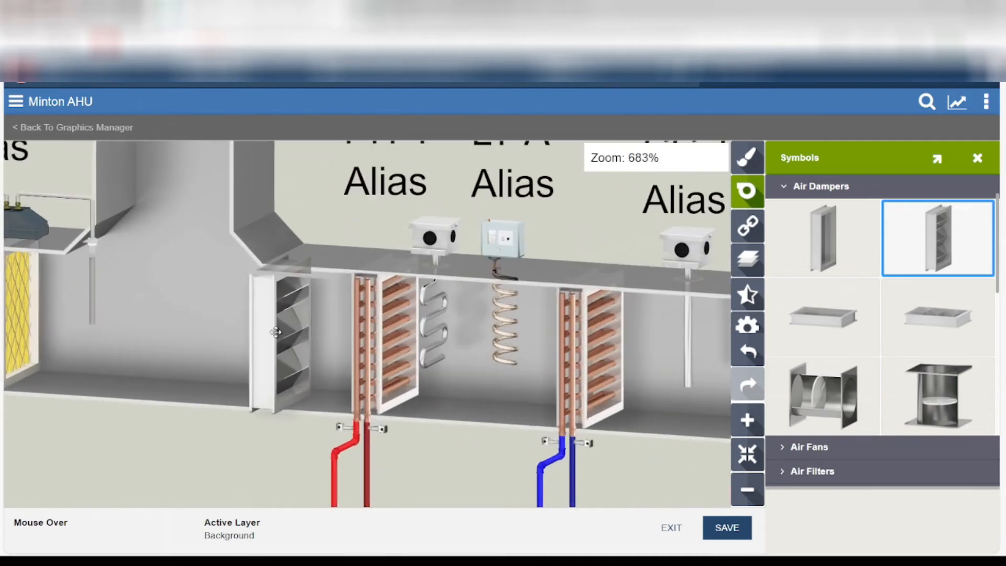
{"action": "left_click", "coordinate": [269, 329]}
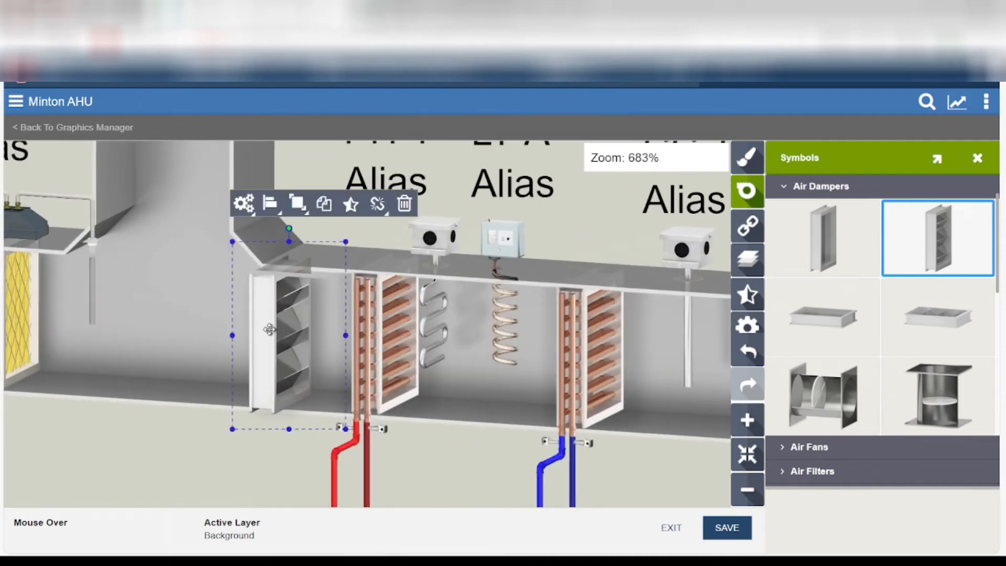
{"action": "key", "text": "Up"}
{"action": "key", "text": "Up"}
{"action": "key", "text": "Up"}
{"action": "key", "text": "Up"}
{"action": "key", "text": "Up"}
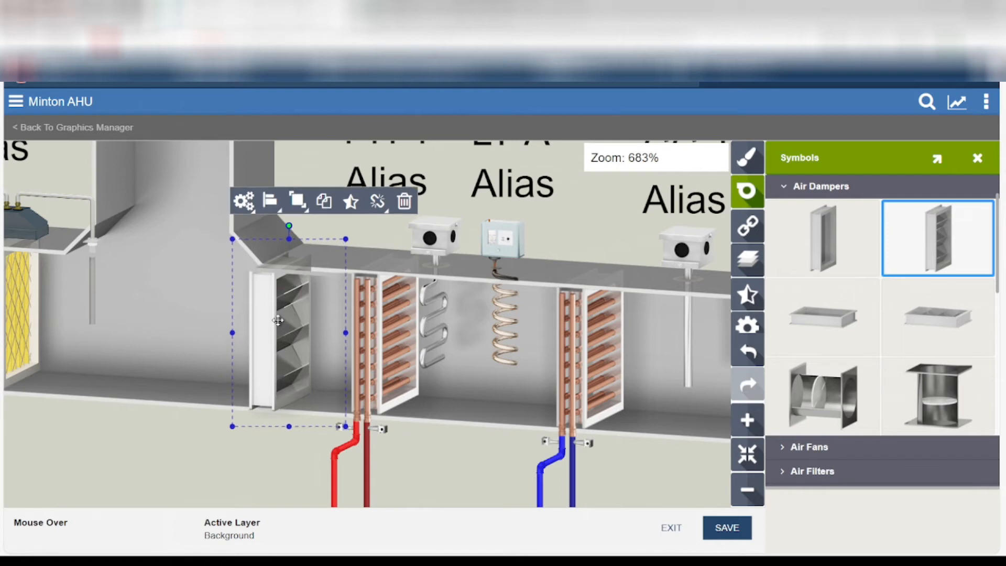
{"action": "key", "text": "Right"}
{"action": "key", "text": "Right"}
{"action": "key", "text": "Right"}
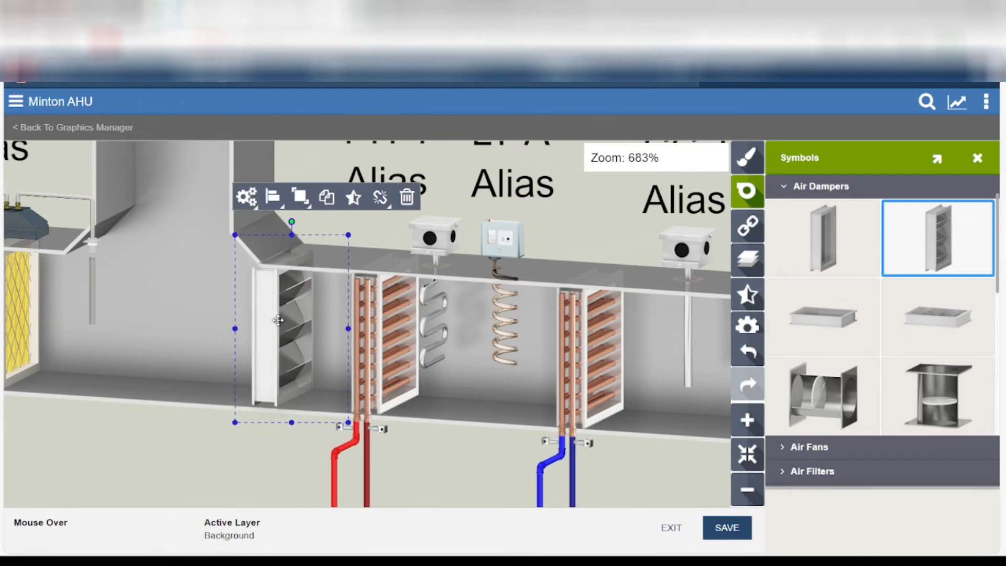
{"action": "key", "text": "Right"}
{"action": "key", "text": "Right"}
{"action": "key", "text": "Right"}
{"action": "key", "text": "Right"}
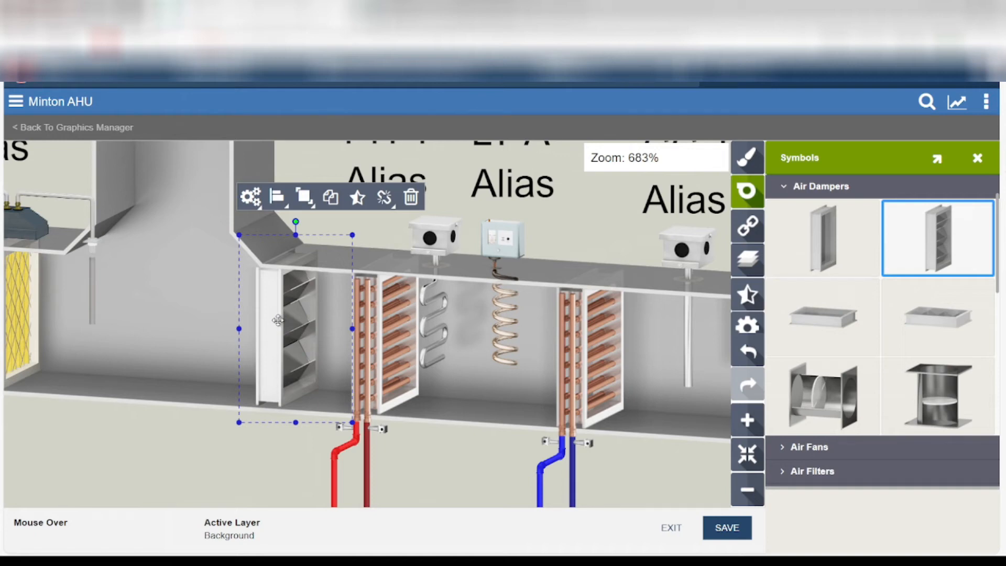
{"action": "key", "text": "Right"}
{"action": "key", "text": "Right"}
{"action": "key", "text": "Right"}
{"action": "key", "text": "Right"}
{"action": "key", "text": "Right"}
{"action": "key", "text": "Right"}
{"action": "key", "text": "Right"}
{"action": "key", "text": "Right"}
{"action": "key", "text": "Right"}
{"action": "key", "text": "Right"}
{"action": "key", "text": "Right"}
{"action": "key", "text": "Right"}
{"action": "key", "text": "Right"}
{"action": "key", "text": "Right"}
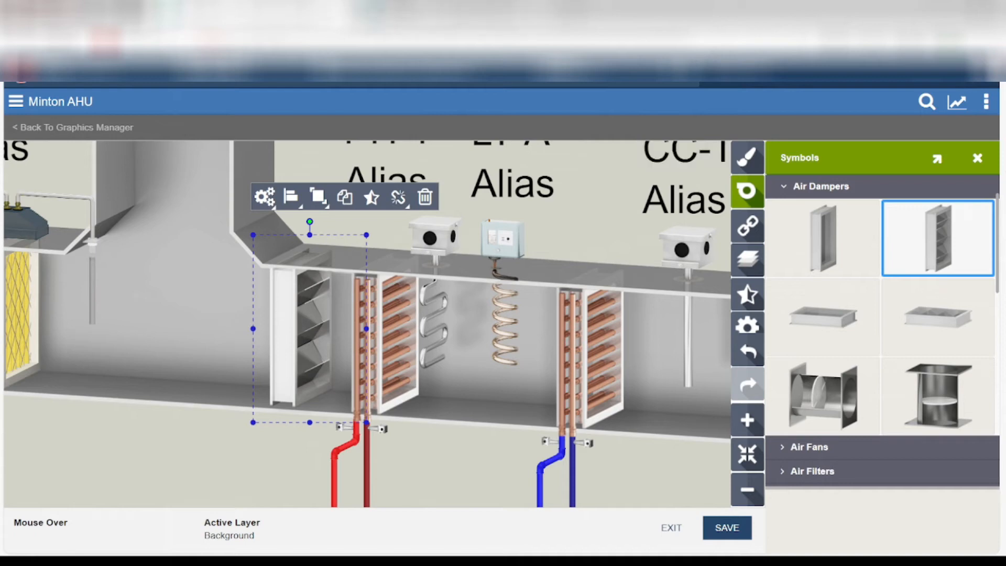
{"action": "left_click", "coordinate": [251, 447]}
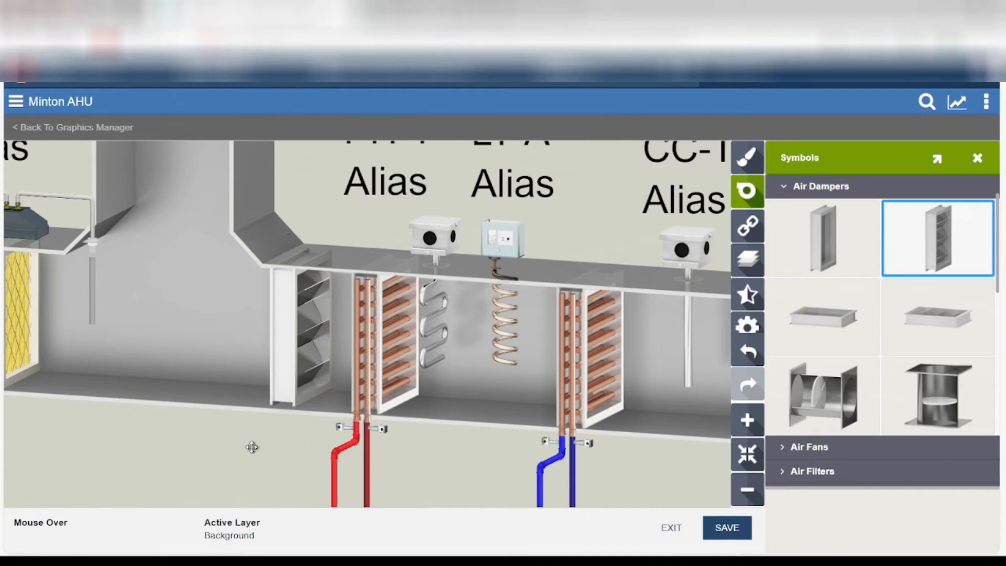
Bind the Damper Primary Value of the new vertical damper upstream of the preheat coil to the FBD-O alias point.
{"action": "left_click", "coordinate": [284, 343]}
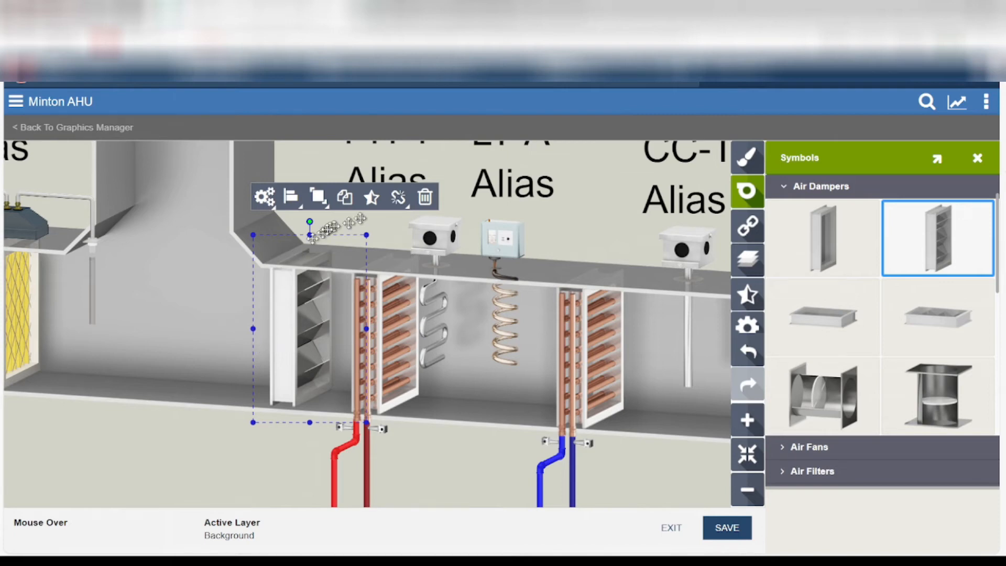
{"action": "left_click", "coordinate": [398, 205]}
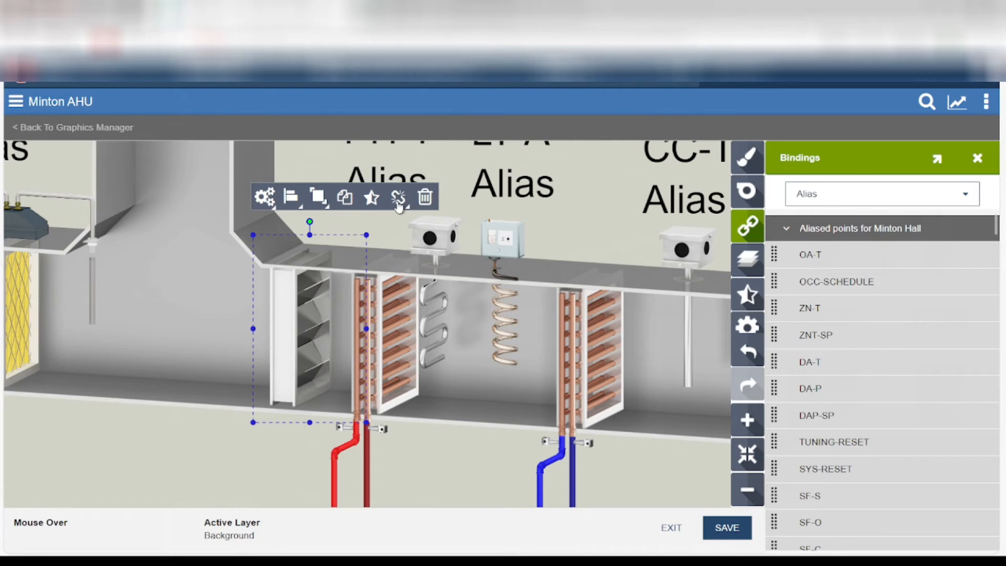
{"action": "scroll", "coordinate": [320, 314], "scroll_direction": "down", "scroll_amount": 5}
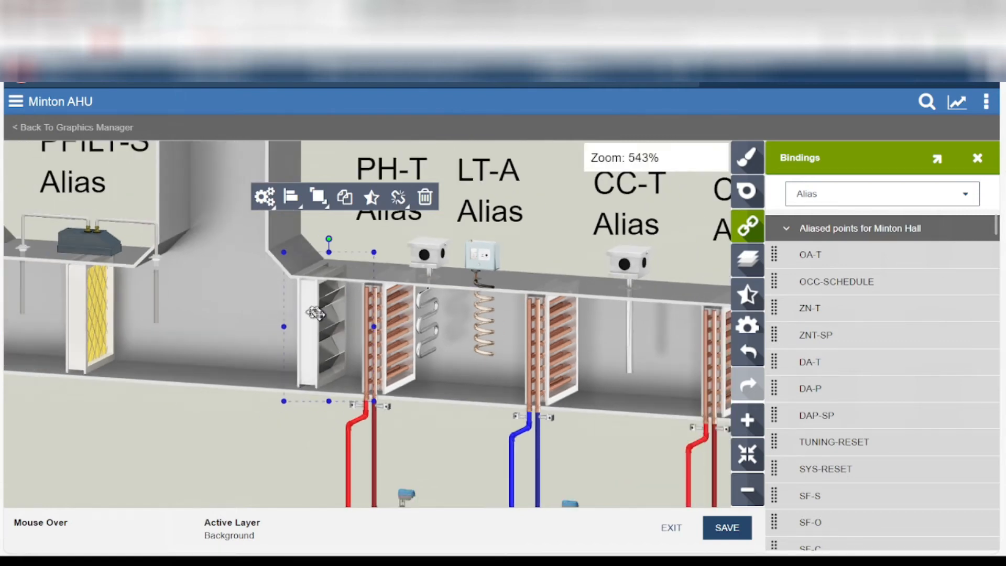
{"action": "scroll", "coordinate": [321, 314], "scroll_direction": "down", "scroll_amount": 4}
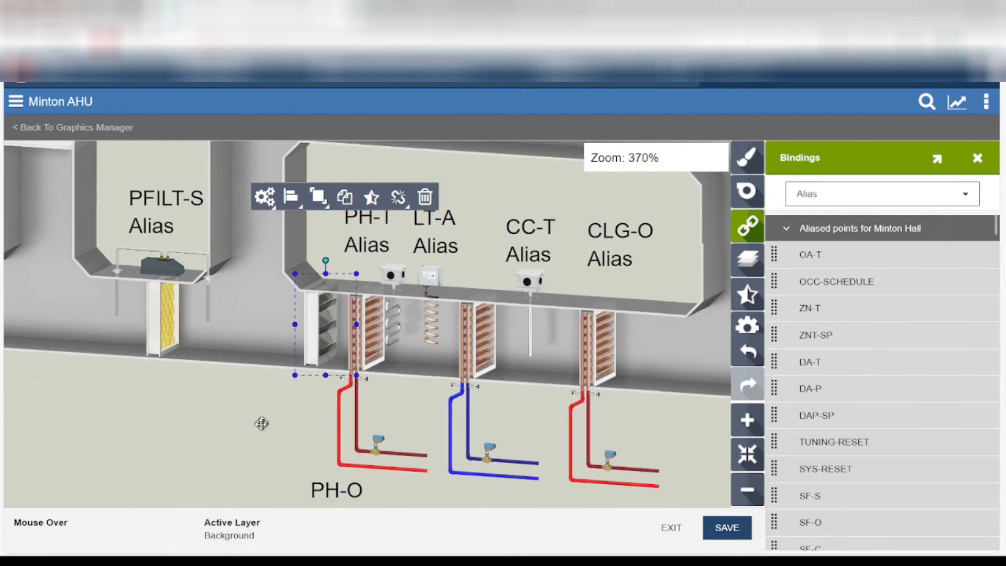
{"action": "scroll", "coordinate": [260, 419], "scroll_direction": "up", "scroll_amount": 1}
{"action": "left_click", "coordinate": [261, 419]}
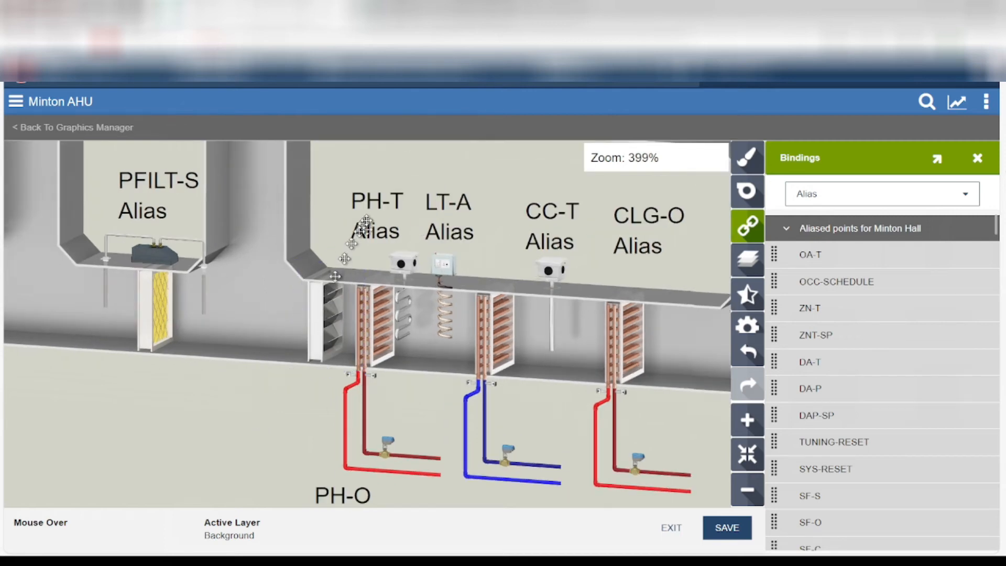
{"action": "left_click", "coordinate": [328, 321]}
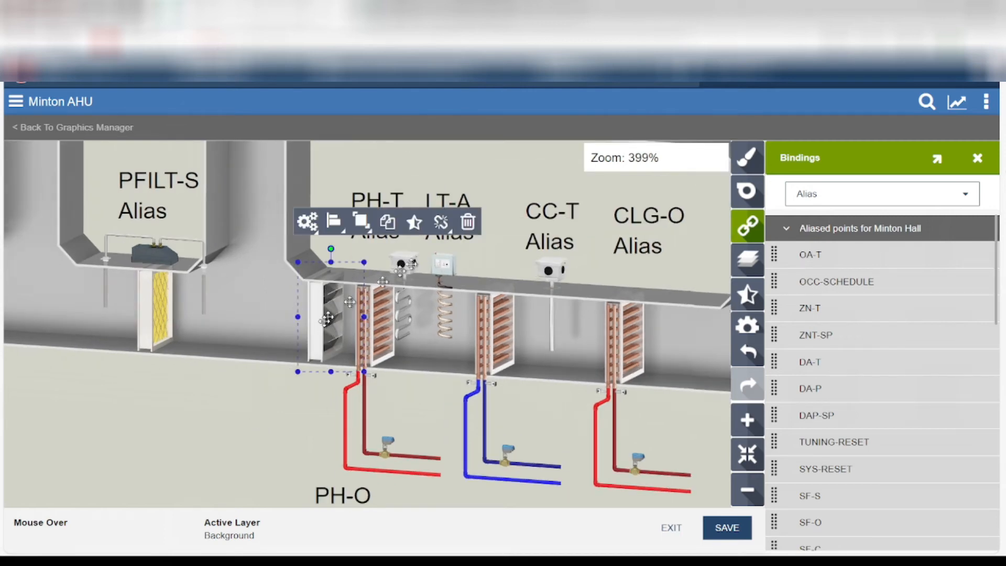
{"action": "left_click", "coordinate": [440, 223]}
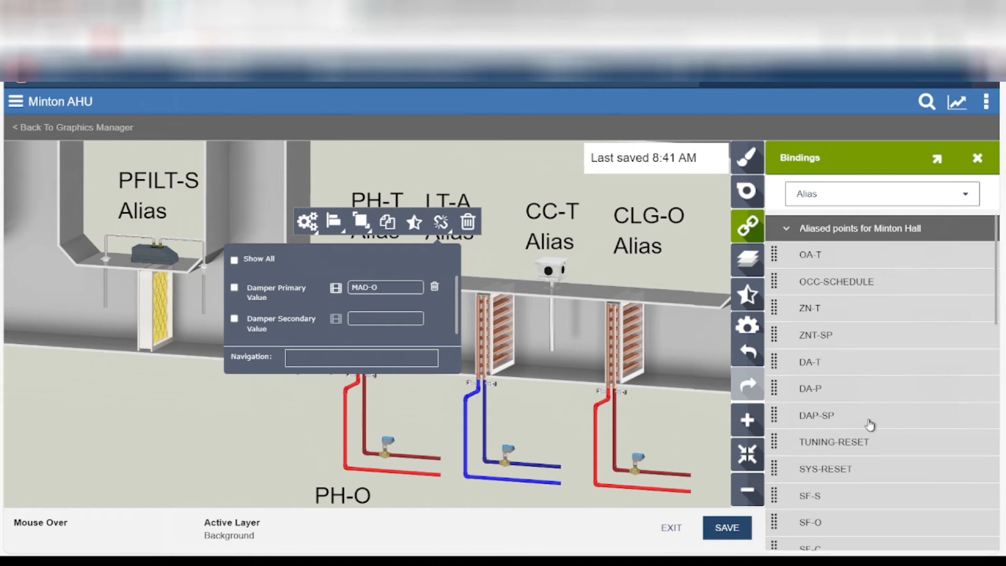
{"action": "scroll", "coordinate": [869, 425], "scroll_direction": "down", "scroll_amount": 5}
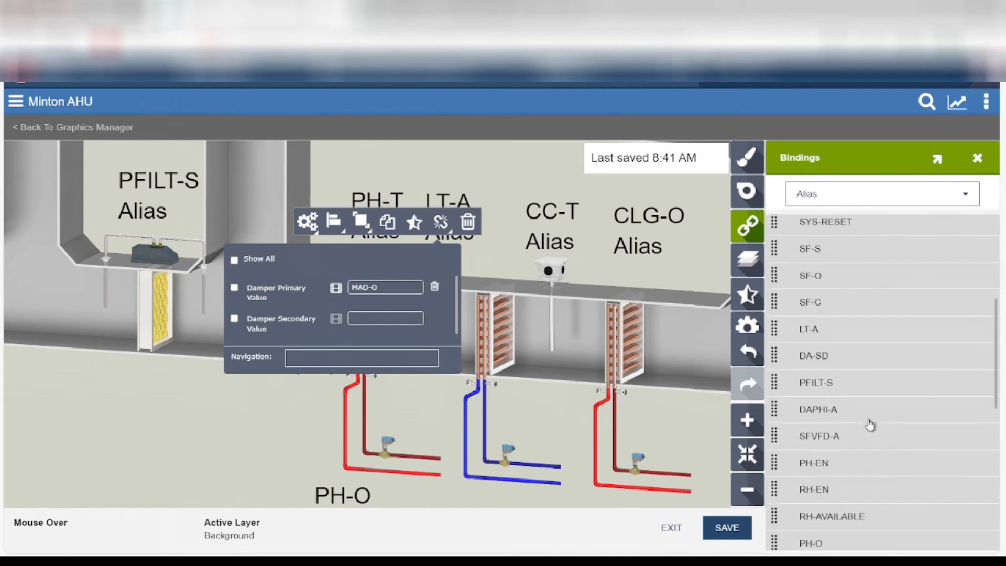
{"action": "scroll", "coordinate": [869, 425], "scroll_direction": "down", "scroll_amount": 5}
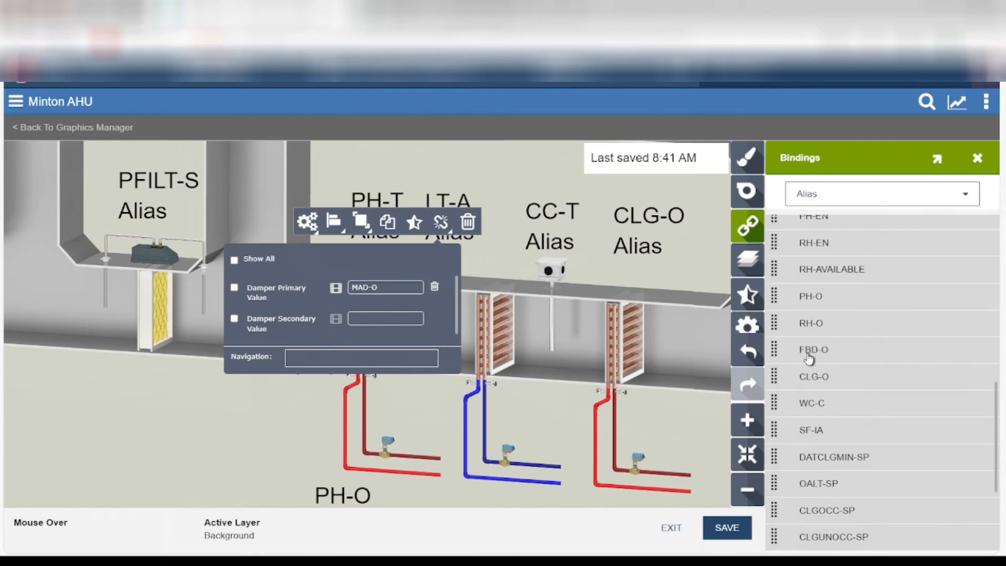
{"action": "left_click_drag", "start_coordinate": [810, 358], "coordinate": [381, 298]}
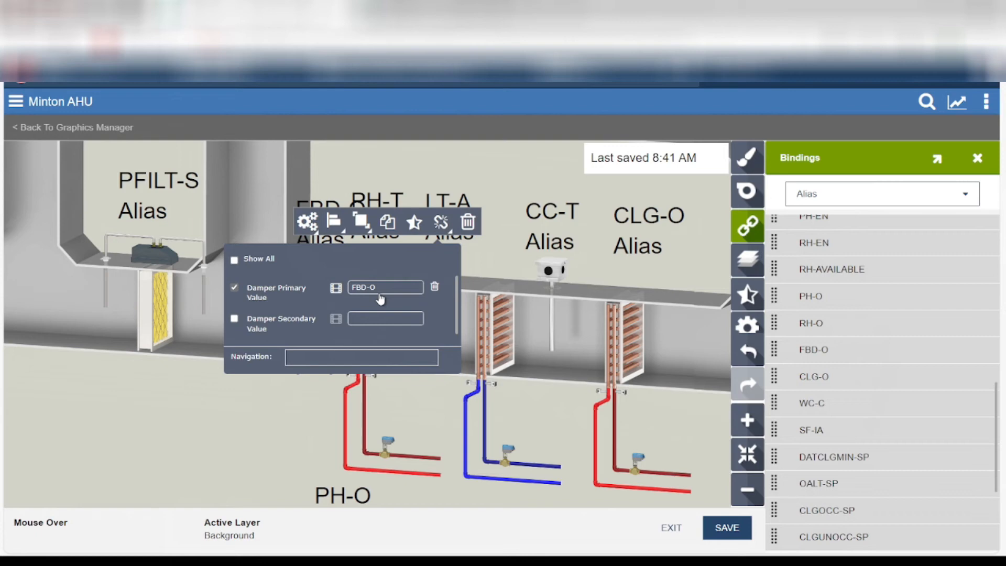
{"action": "left_click", "coordinate": [281, 414]}
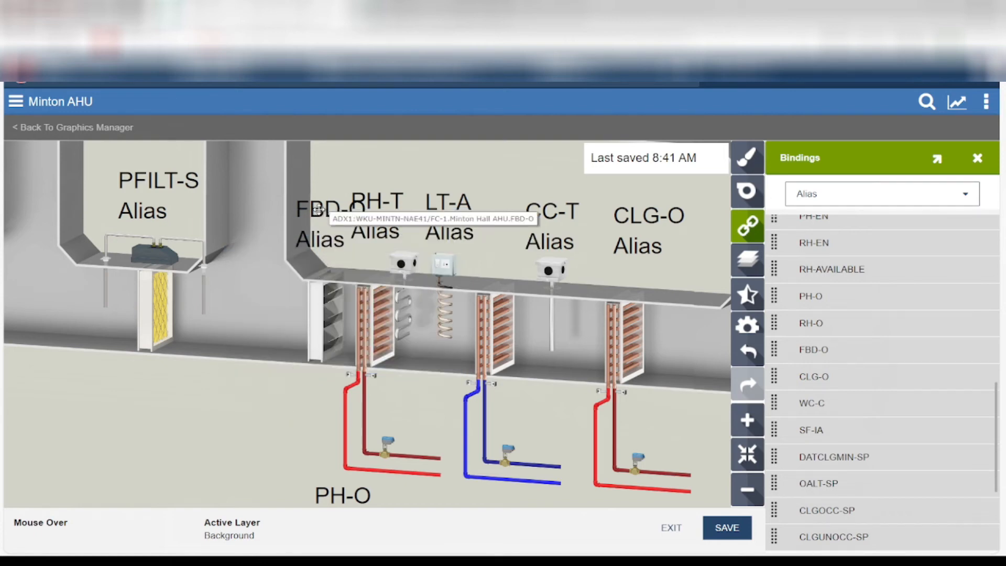
Move the FBD-O alias label into the empty area below the duct, beside the preheat coil's piping.
{"action": "left_click_drag", "start_coordinate": [318, 209], "coordinate": [232, 392]}
{"action": "left_click", "coordinate": [131, 418]}
{"action": "scroll", "coordinate": [160, 403], "scroll_direction": "down", "scroll_amount": 3}
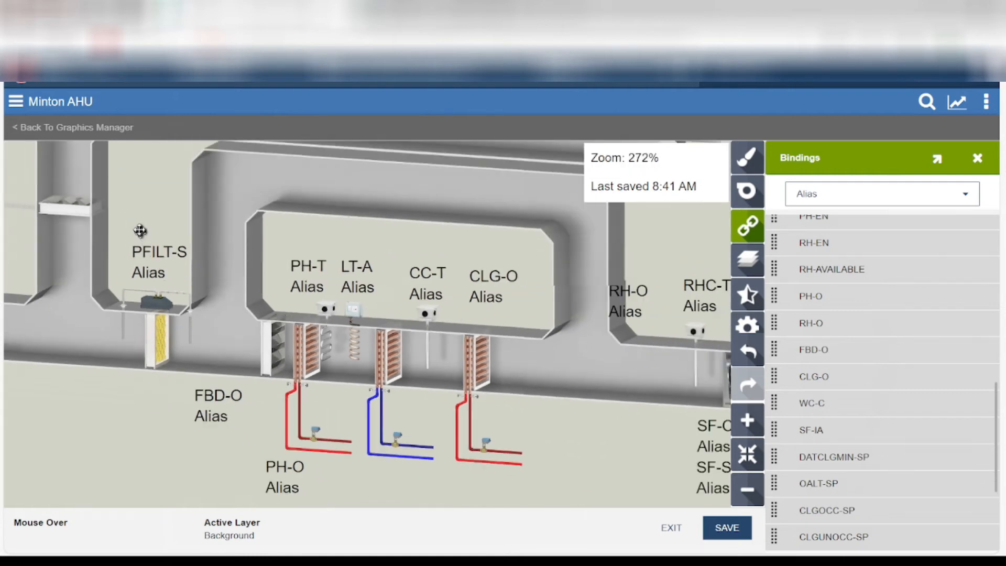
Try to place a Horizontal Opposed Damper in the vertical bypass branch upstream of the coils, and undo the placement and move.
{"action": "scroll", "coordinate": [157, 221], "scroll_direction": "up", "scroll_amount": 2}
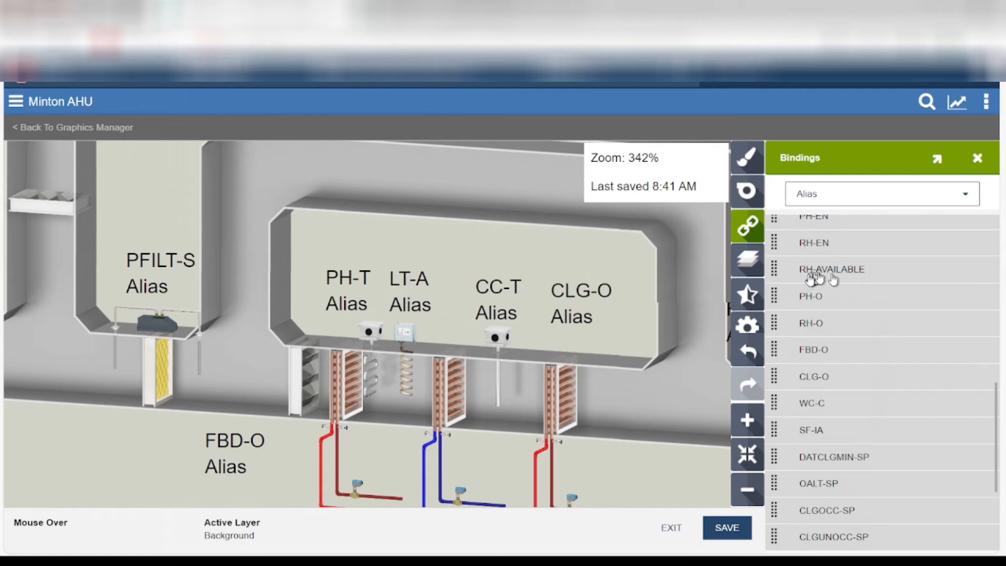
{"action": "left_click", "coordinate": [747, 190]}
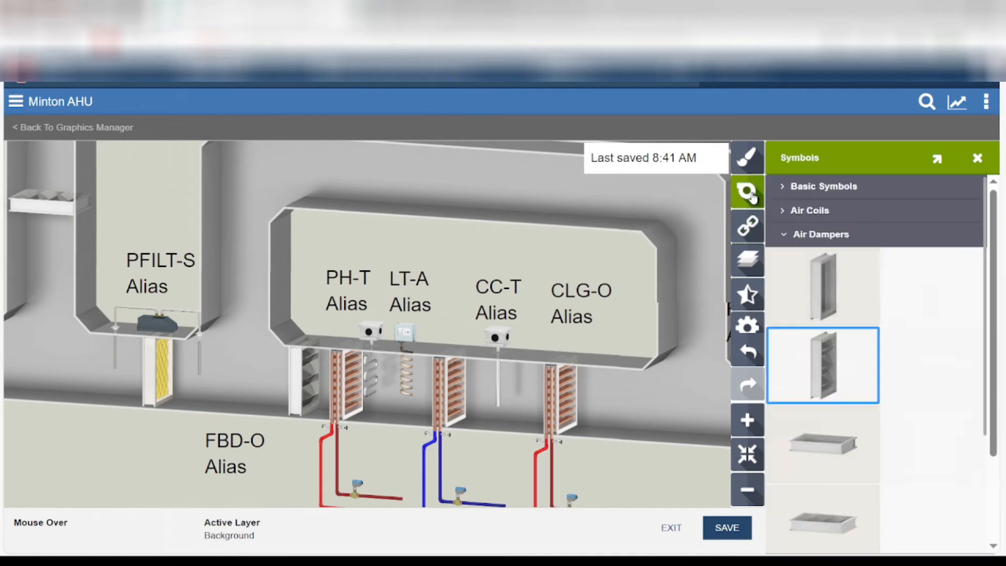
{"action": "left_click", "coordinate": [943, 371]}
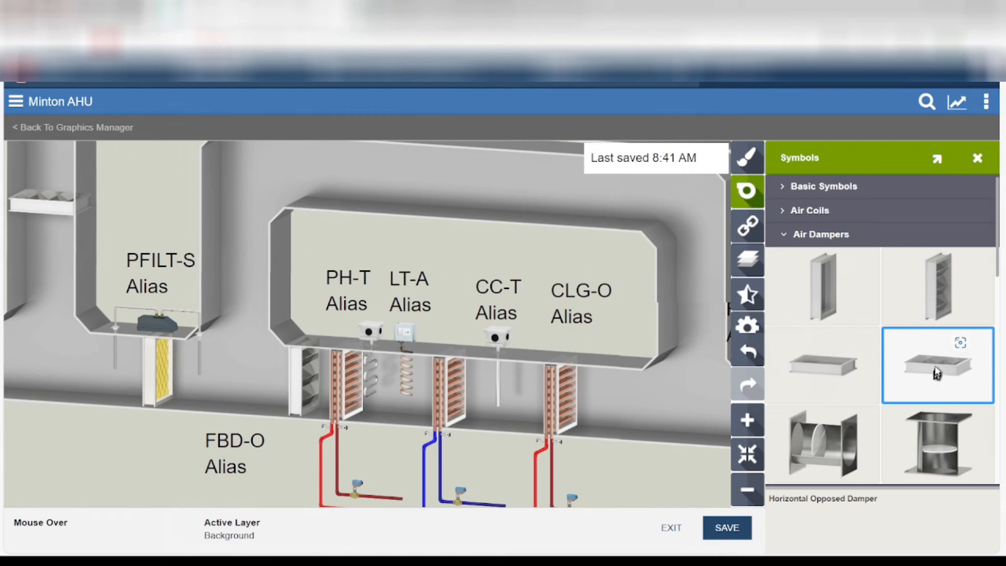
{"action": "left_click_drag", "start_coordinate": [938, 370], "coordinate": [237, 267]}
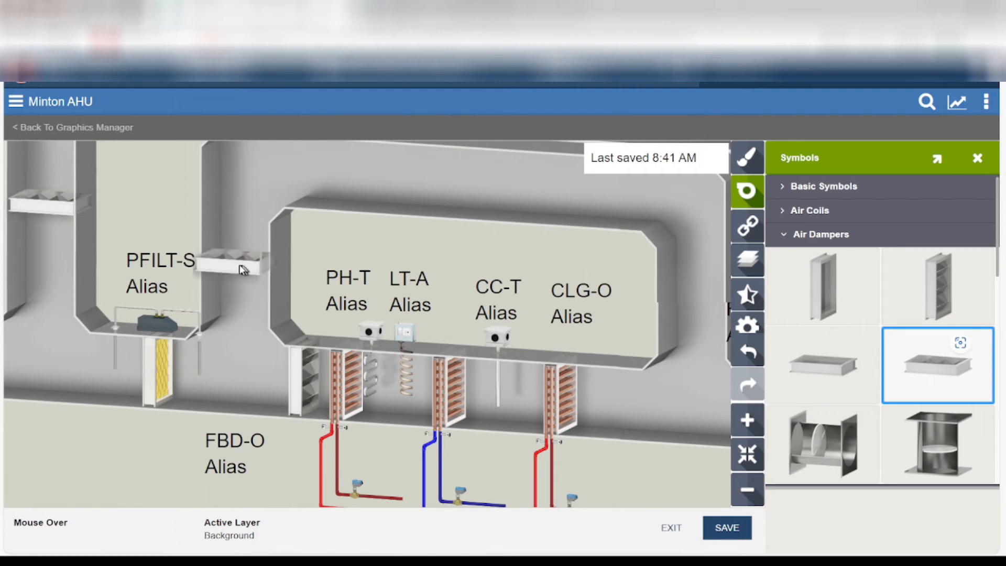
{"action": "left_click", "coordinate": [242, 267]}
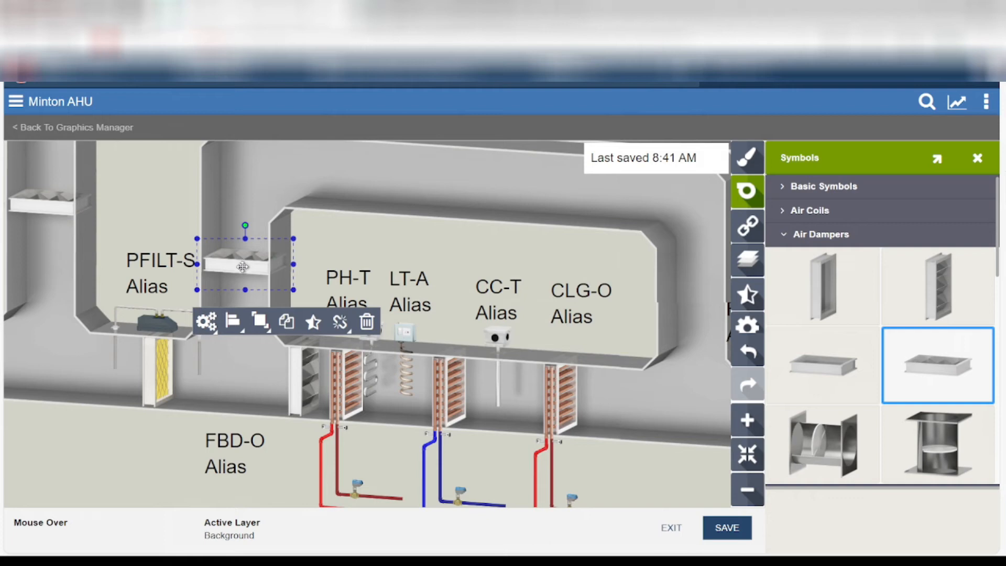
{"action": "left_click_drag", "start_coordinate": [242, 266], "coordinate": [242, 268]}
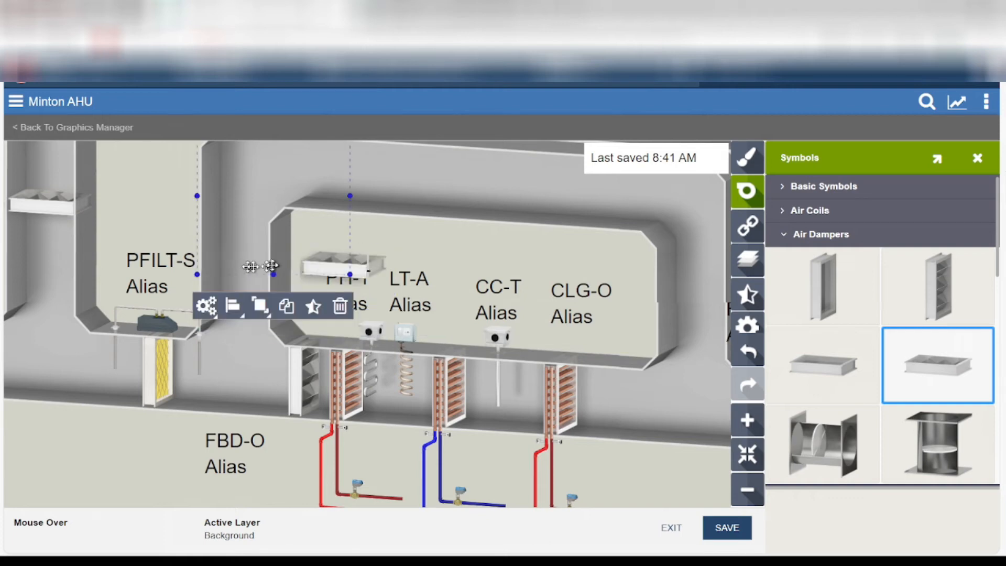
{"action": "left_click", "coordinate": [480, 262]}
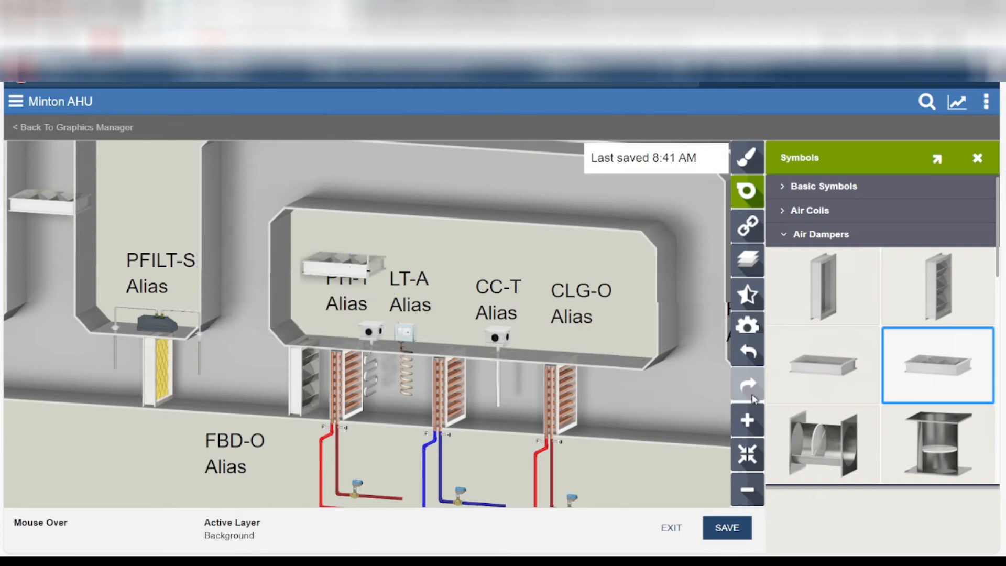
{"action": "left_click", "coordinate": [749, 355]}
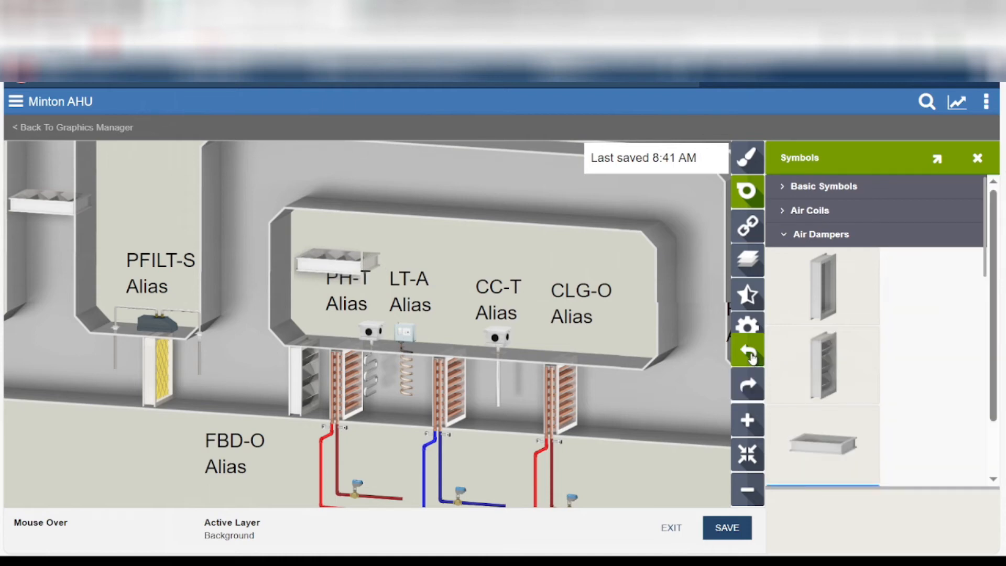
{"action": "left_click", "coordinate": [750, 356]}
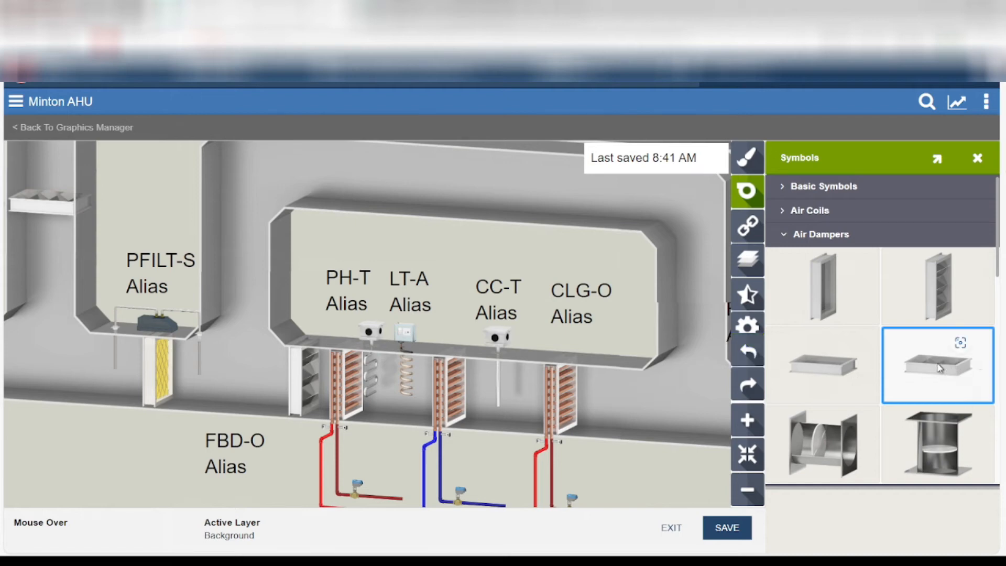
Retry placing a Horizontal Opposed Damper in the vertical bypass branch, and exit the graphic without saving.
{"action": "left_click_drag", "start_coordinate": [937, 368], "coordinate": [244, 268]}
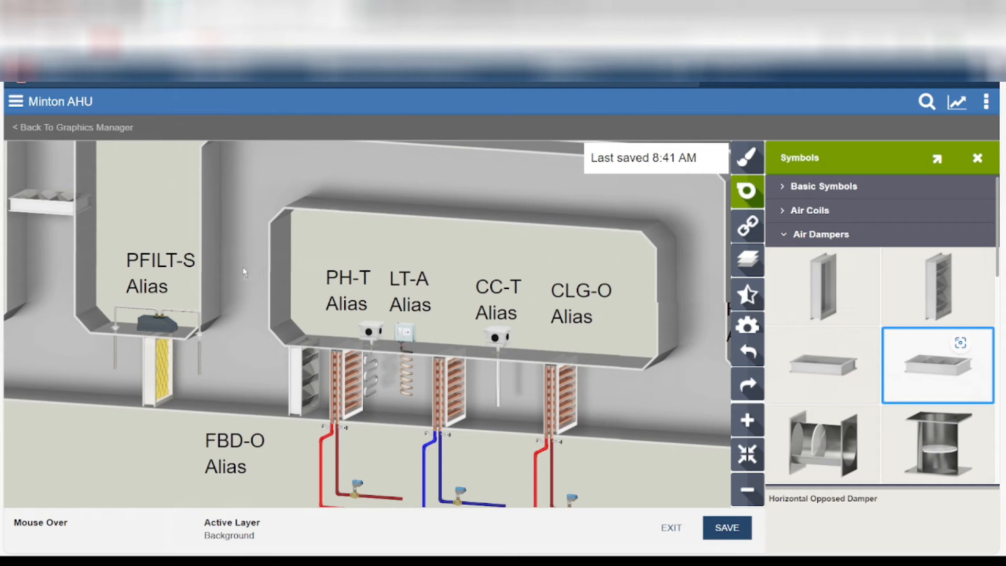
{"action": "left_click_drag", "start_coordinate": [244, 271], "coordinate": [243, 267]}
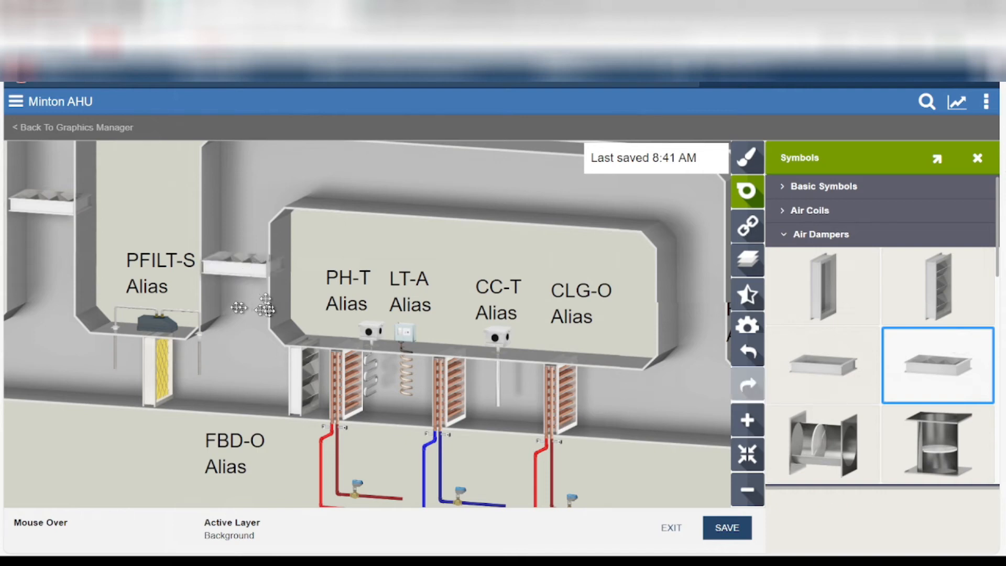
{"action": "left_click", "coordinate": [240, 270]}
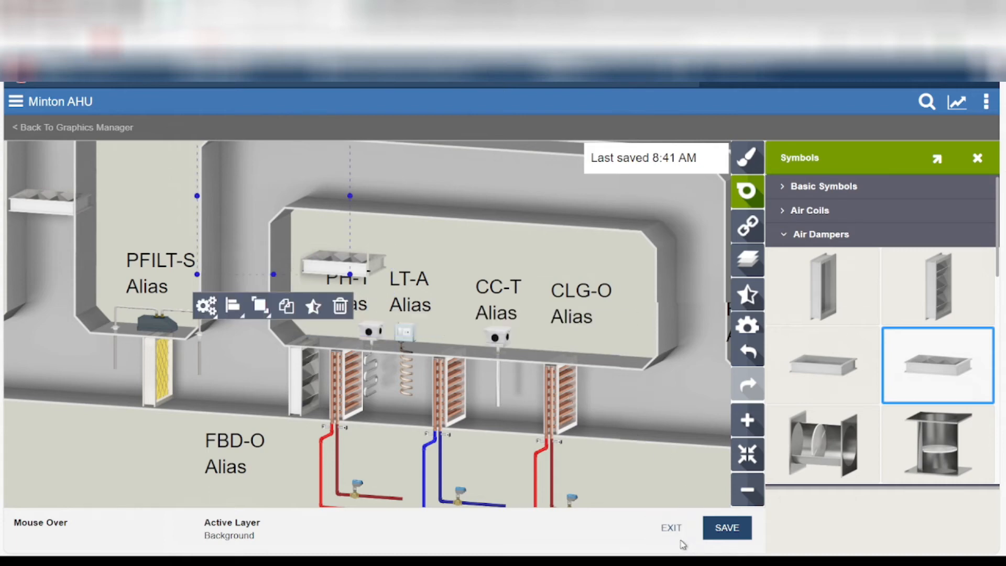
{"action": "left_click", "coordinate": [666, 530]}
Place a Horizontal Opposed Damper in the vertical bypass branch between the PFILT-S filter and the preheat coil.
{"action": "left_click", "coordinate": [867, 240]}
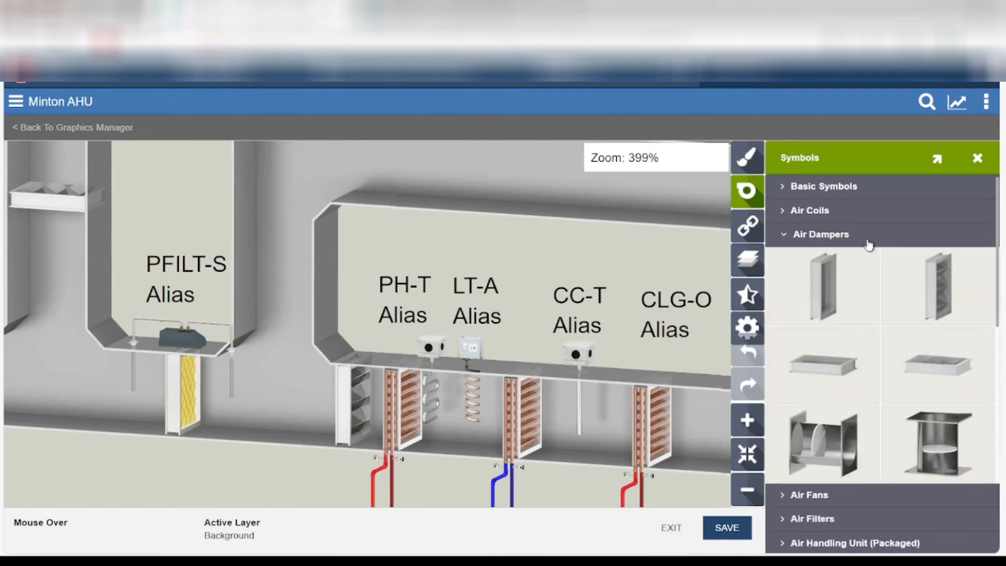
{"action": "scroll", "coordinate": [894, 321], "scroll_direction": "down", "scroll_amount": 1}
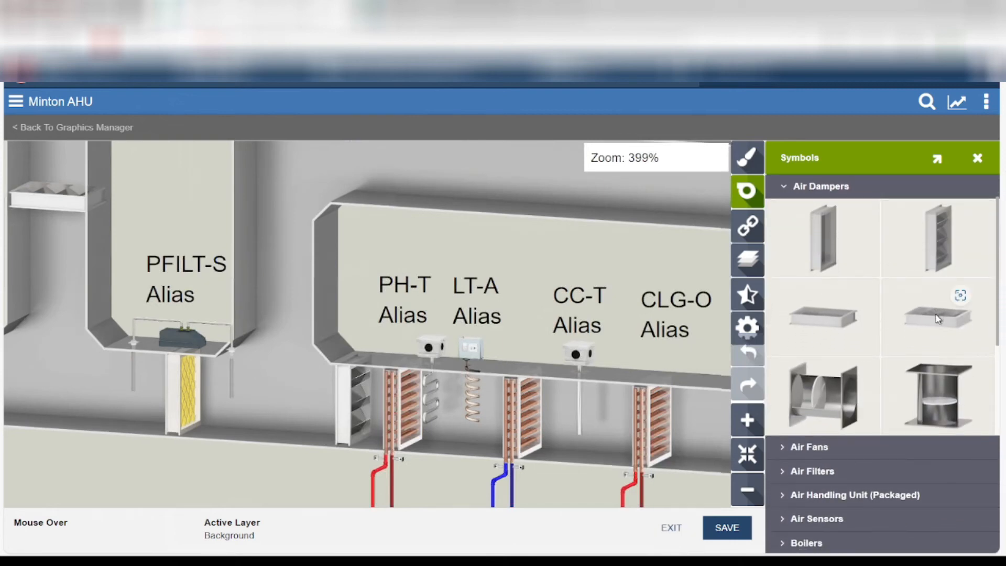
{"action": "left_click_drag", "start_coordinate": [937, 318], "coordinate": [849, 320]}
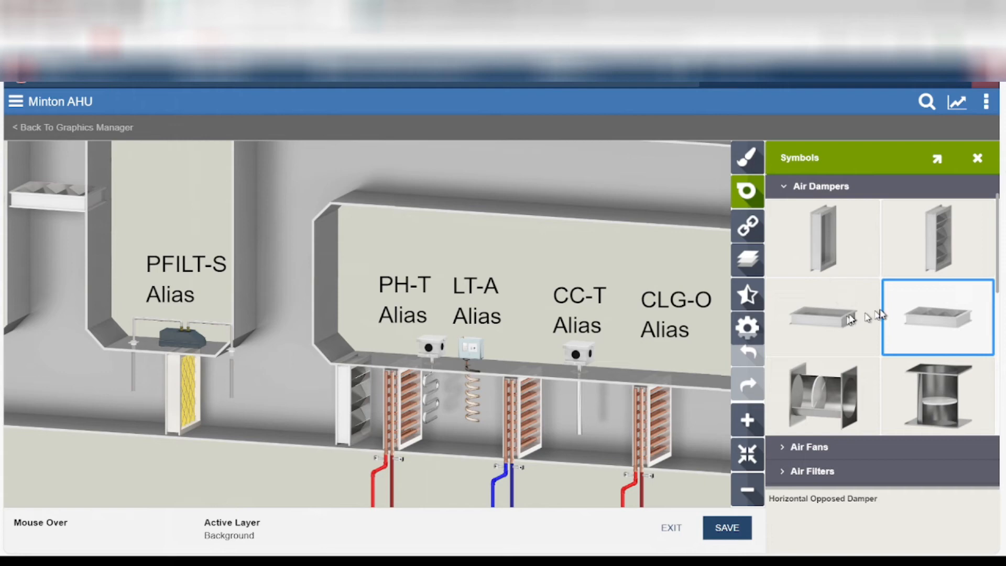
{"action": "mouse_move", "coordinate": [923, 319]}
{"action": "left_mouse_down"}
{"action": "mouse_move", "coordinate": [829, 327]}
{"action": "mouse_move", "coordinate": [381, 293]}
{"action": "mouse_move", "coordinate": [281, 267]}
{"action": "mouse_move", "coordinate": [269, 274]}
{"action": "left_mouse_up"}
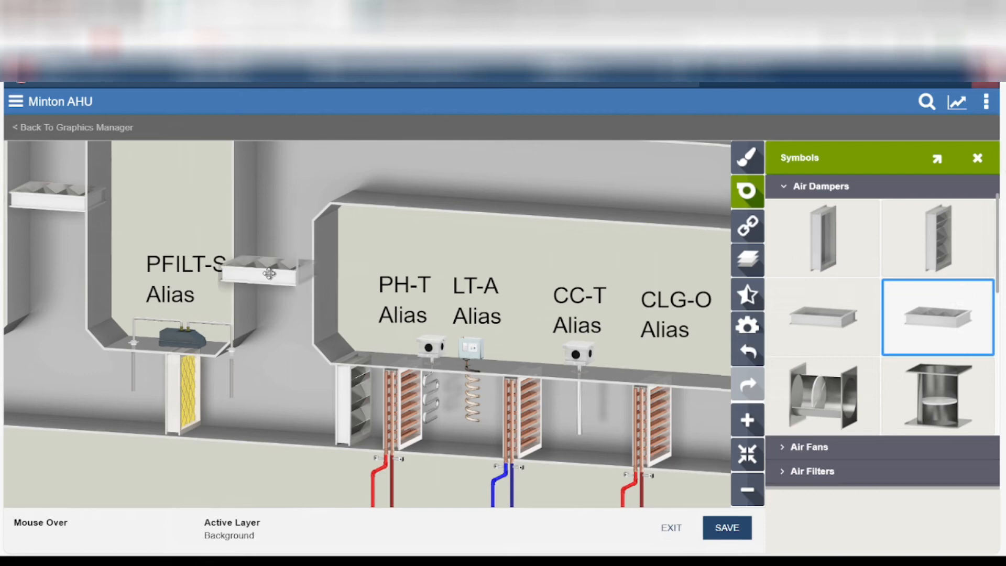
Nudge the new horizontal damper to the right until it sits between the walls of the vertical bypass branch.
{"action": "left_click", "coordinate": [271, 271]}
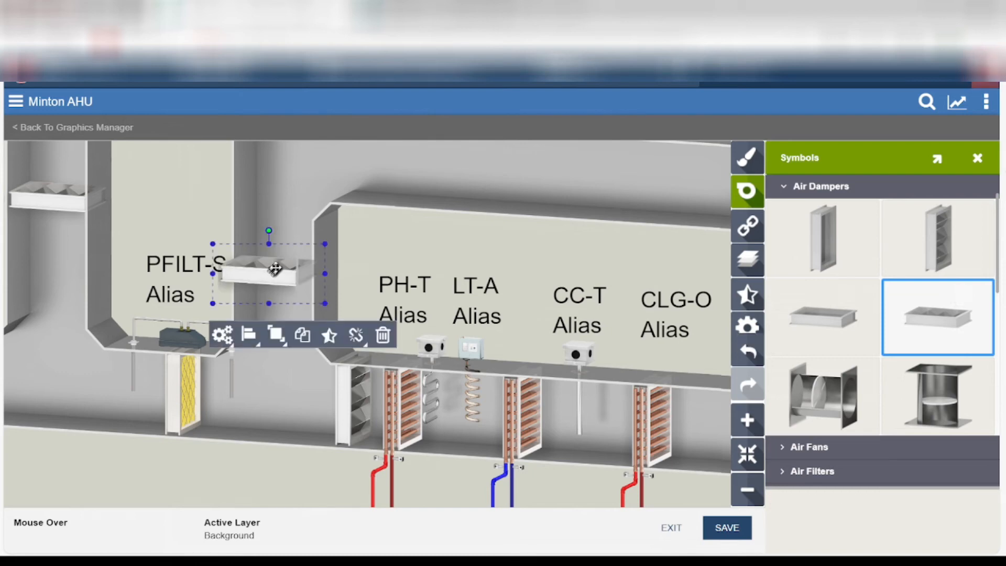
{"action": "key", "text": "Right"}
{"action": "key", "text": "Right"}
{"action": "key", "text": "Right"}
{"action": "key", "text": "Right"}
{"action": "key", "text": "Right"}
{"action": "key", "text": "Right"}
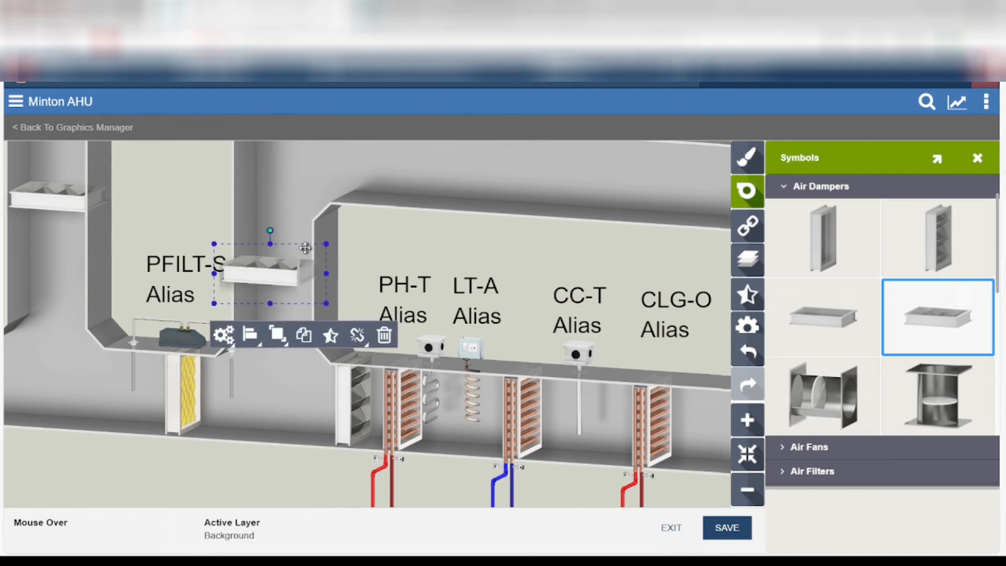
{"action": "key", "text": "Right"}
{"action": "key", "text": "Right"}
{"action": "key", "text": "Right"}
{"action": "key", "text": "Right"}
{"action": "key", "text": "Right"}
{"action": "key", "text": "Right"}
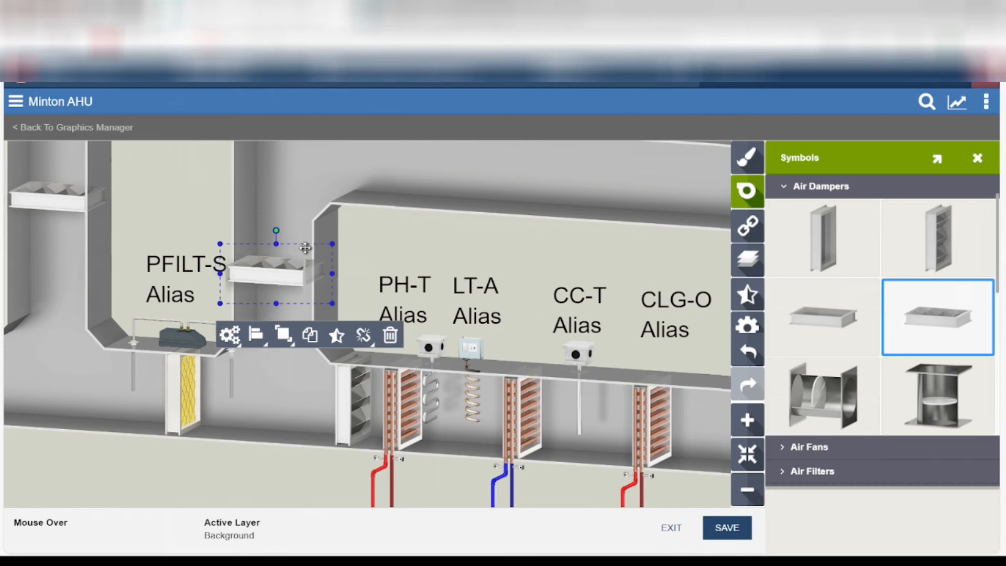
{"action": "key", "text": "Right"}
{"action": "key", "text": "Right"}
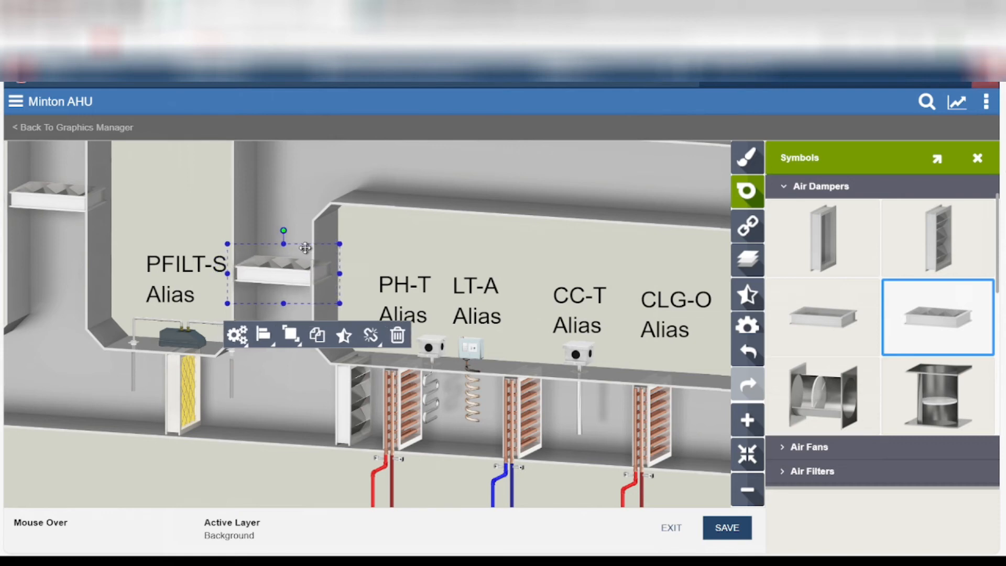
{"action": "key", "text": "Right"}
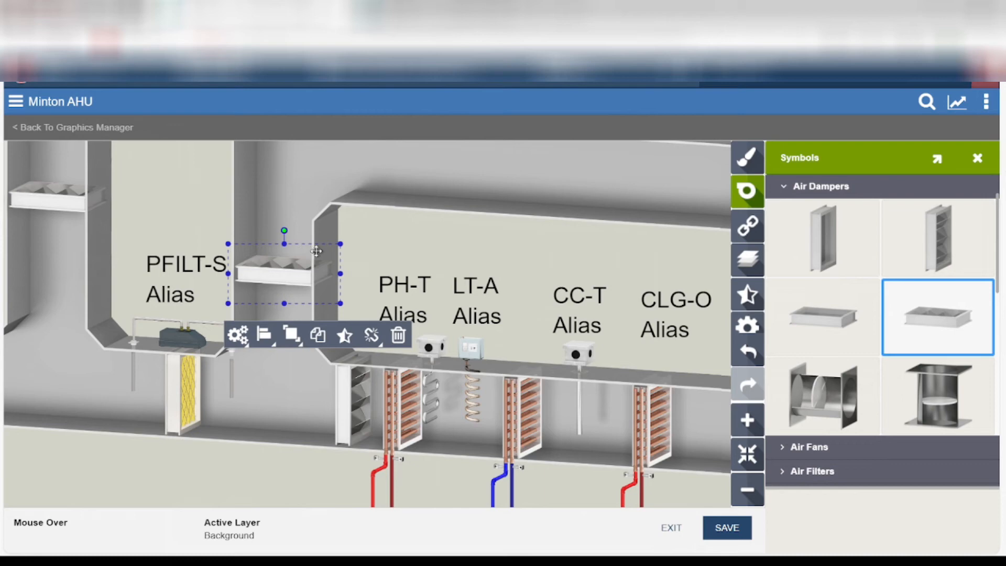
Bind the Damper Primary Value of the horizontal damper in the bypass branch to the FBD-O alias, with its point label hidden.
{"action": "left_click", "coordinate": [371, 340]}
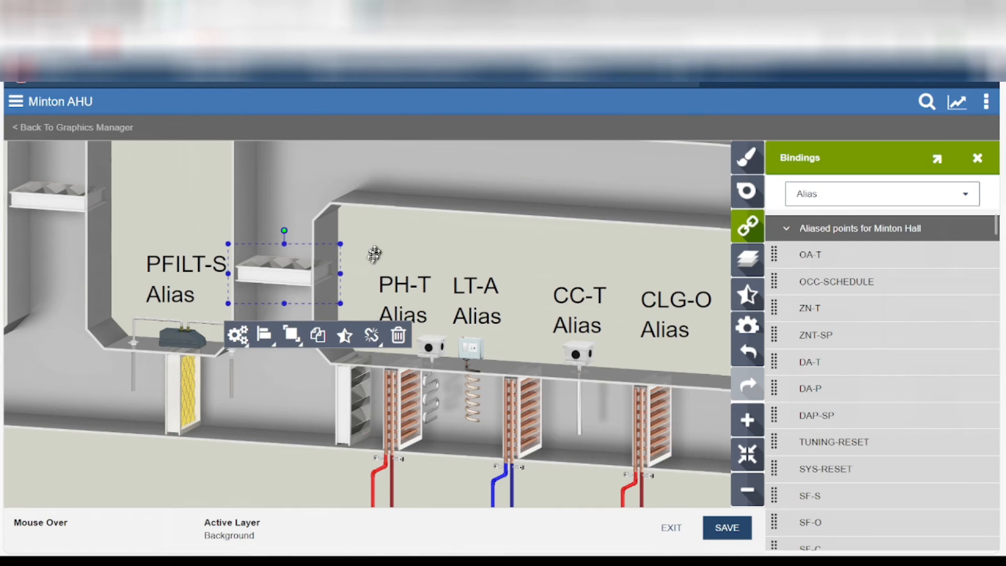
{"action": "scroll", "coordinate": [364, 241], "scroll_direction": "down", "scroll_amount": 3}
{"action": "scroll", "coordinate": [326, 448], "scroll_direction": "up", "scroll_amount": 1}
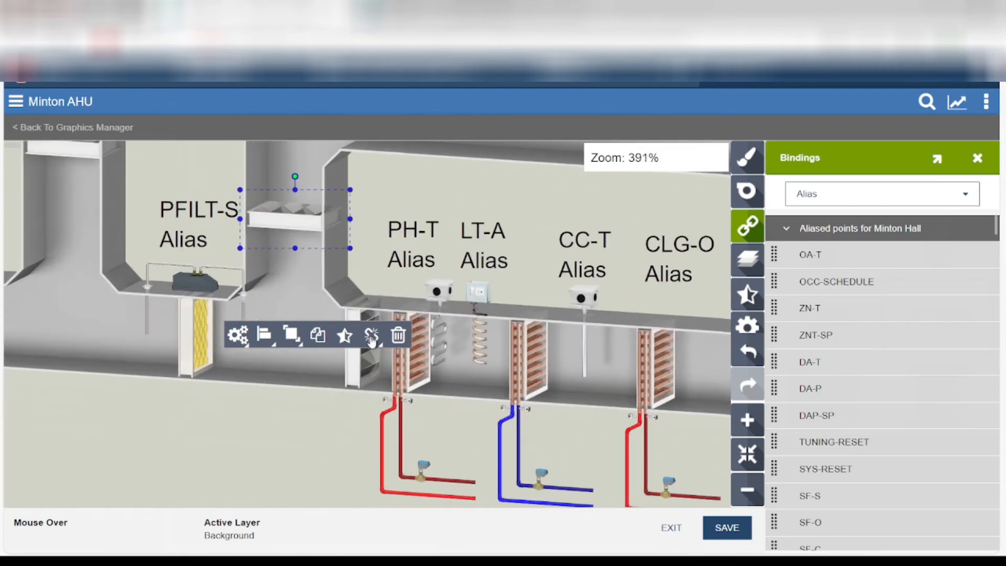
{"action": "left_click", "coordinate": [372, 336]}
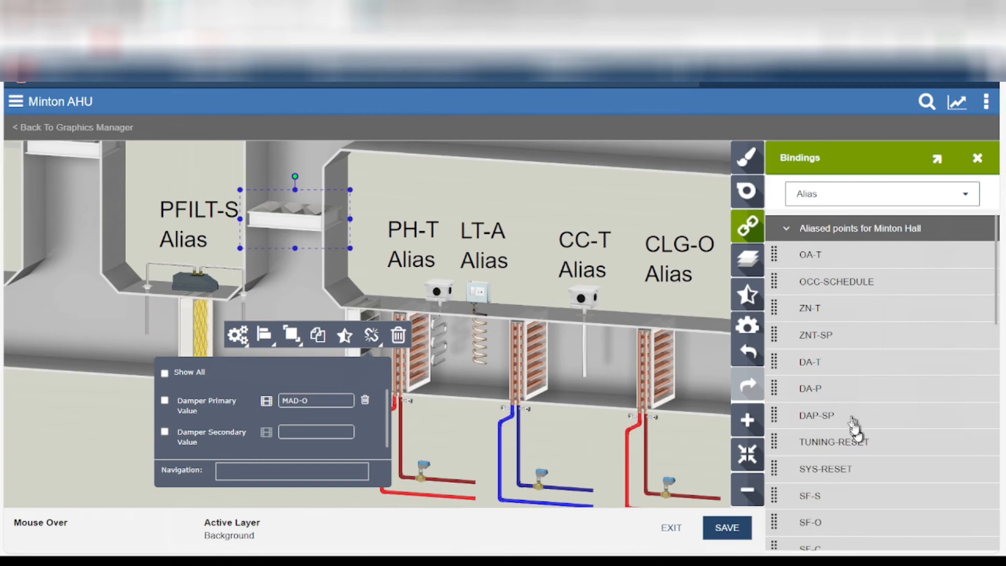
{"action": "scroll", "coordinate": [858, 456], "scroll_direction": "down", "scroll_amount": 5}
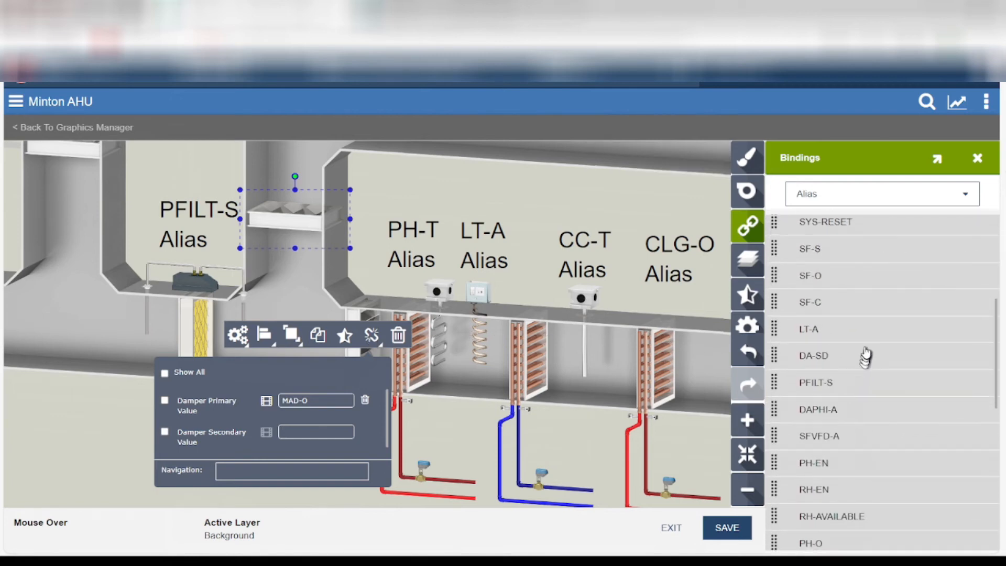
{"action": "scroll", "coordinate": [864, 352], "scroll_direction": "down", "scroll_amount": 5}
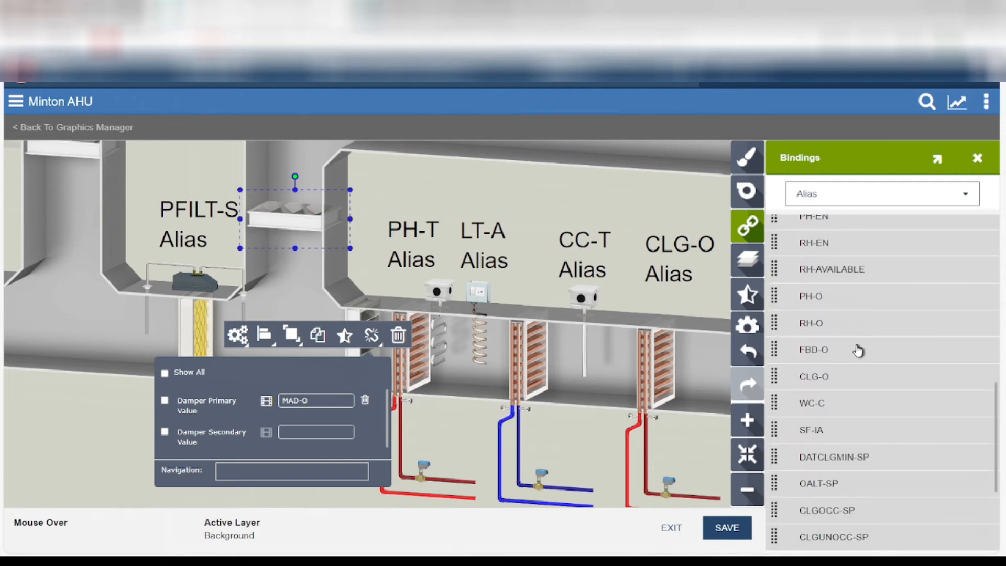
{"action": "left_click_drag", "start_coordinate": [855, 351], "coordinate": [596, 412]}
{"action": "left_click_drag", "start_coordinate": [679, 401], "coordinate": [326, 405]}
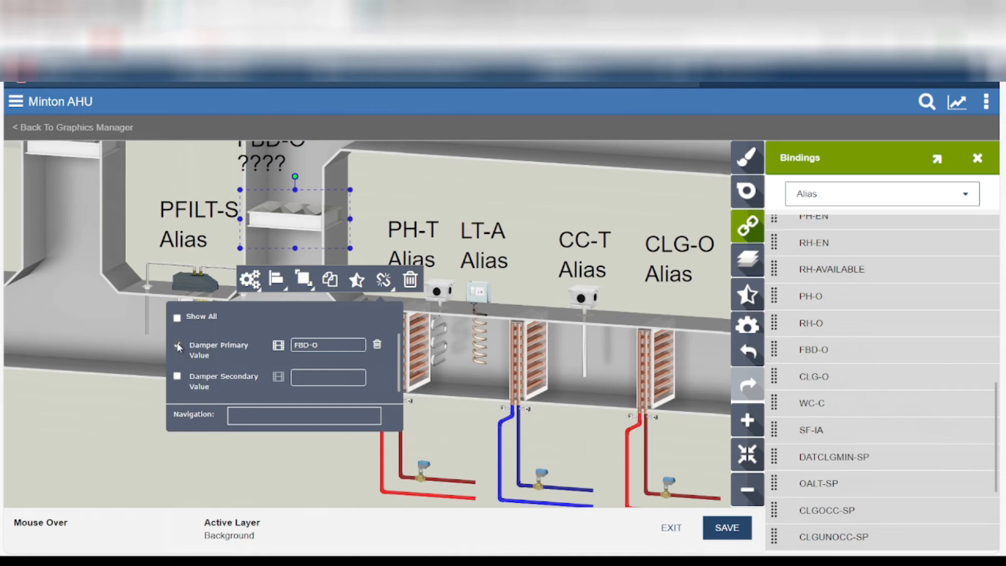
{"action": "left_click", "coordinate": [118, 422]}
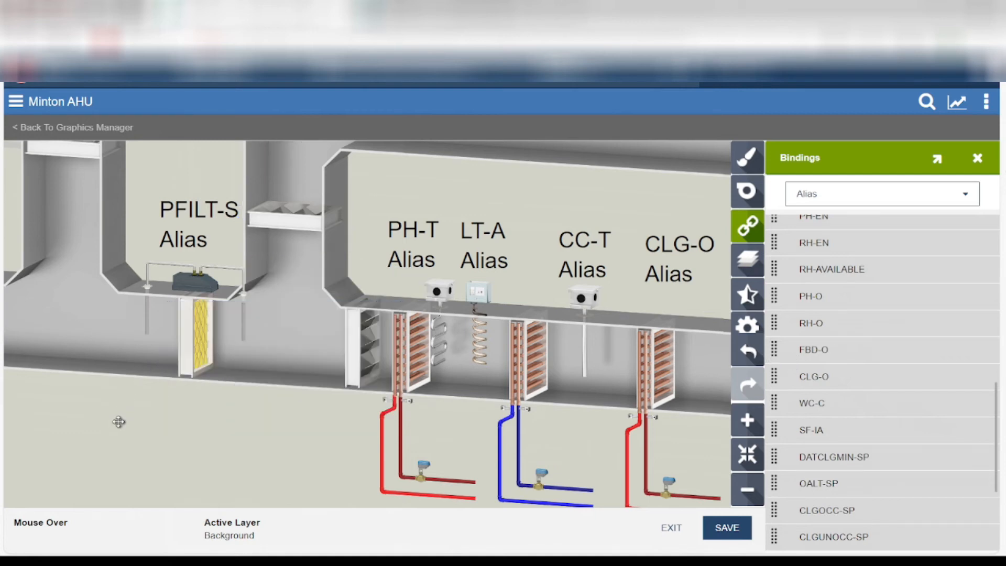
Save the graphic and bind the Damper Primary Value of the face damper upstream of the preheat coil to the FBD-O alias.
{"action": "left_click", "coordinate": [349, 347]}
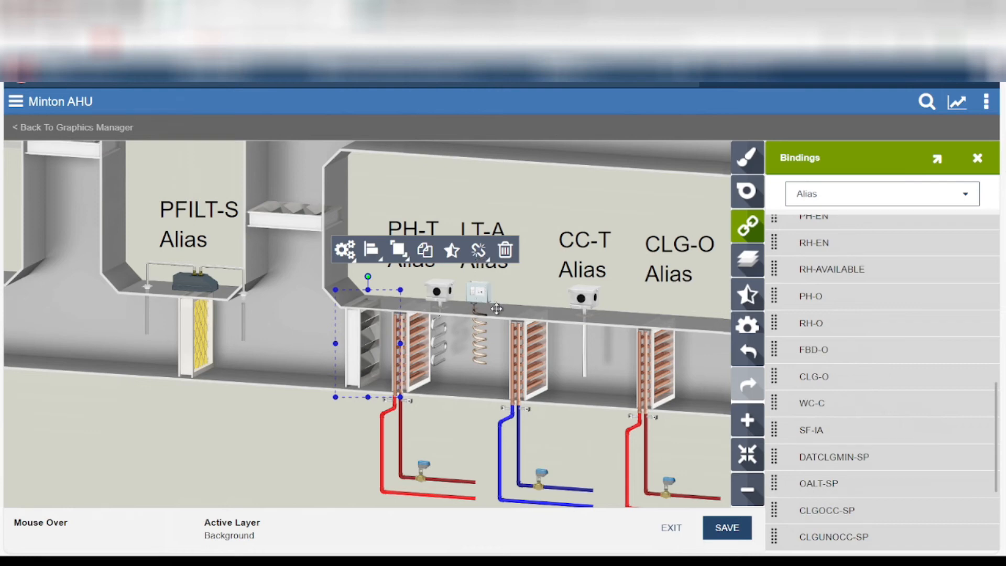
{"action": "left_click", "coordinate": [734, 534]}
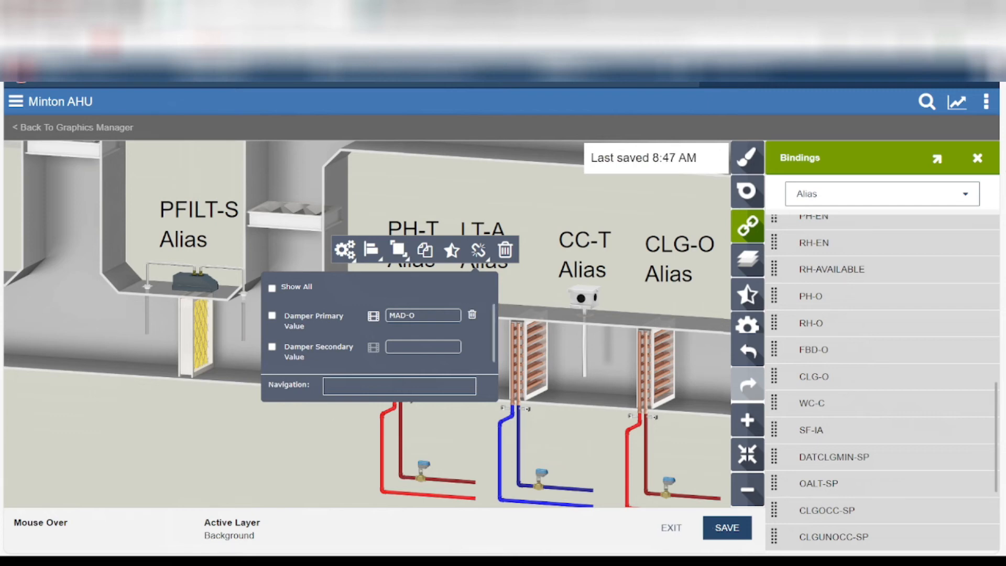
{"action": "left_click_drag", "start_coordinate": [817, 352], "coordinate": [419, 325]}
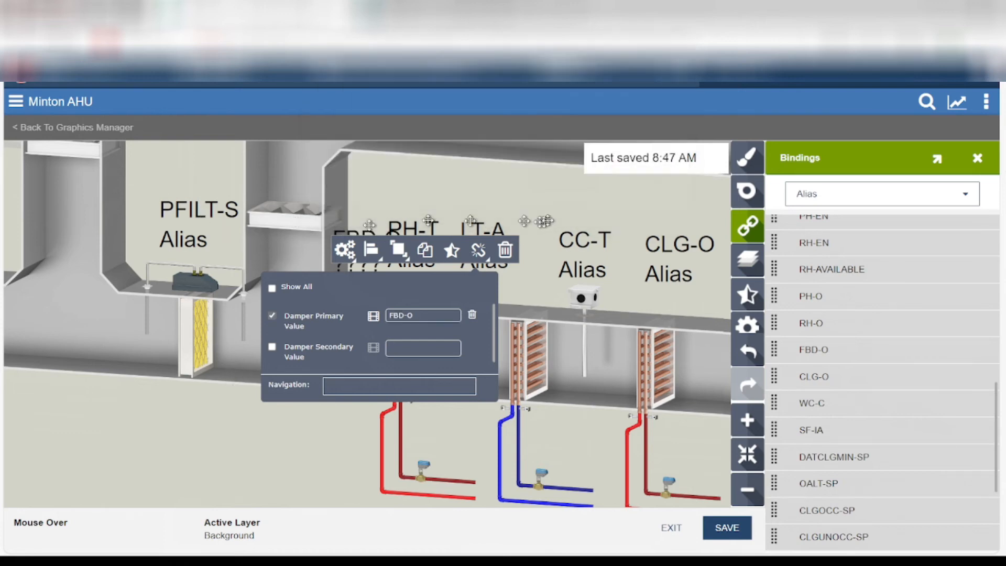
{"action": "left_click", "coordinate": [305, 451]}
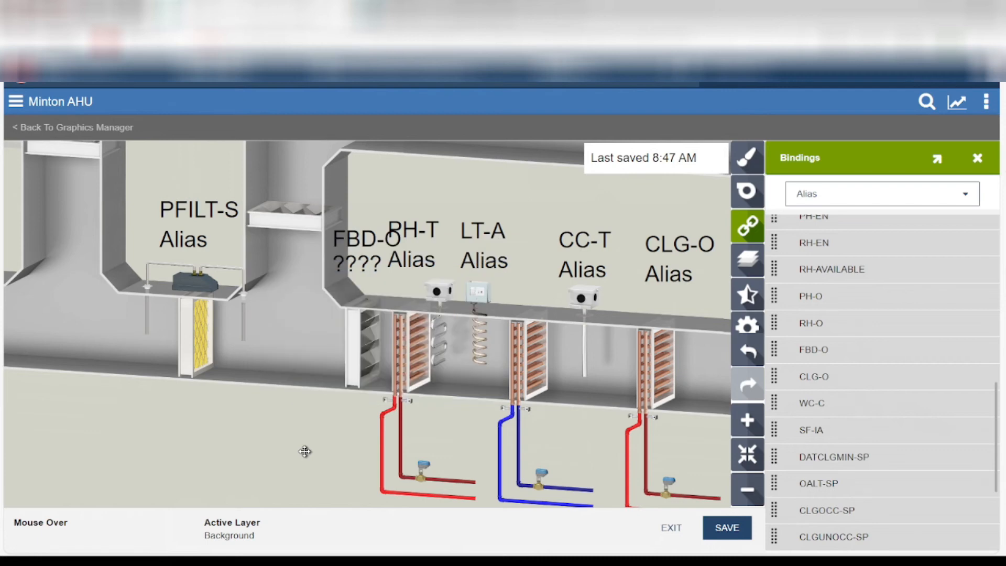
Move the FBD-O label into the empty area below the duct, near the face damper, and save the graphic.
{"action": "left_click", "coordinate": [345, 244]}
{"action": "left_click_drag", "start_coordinate": [351, 239], "coordinate": [297, 413]}
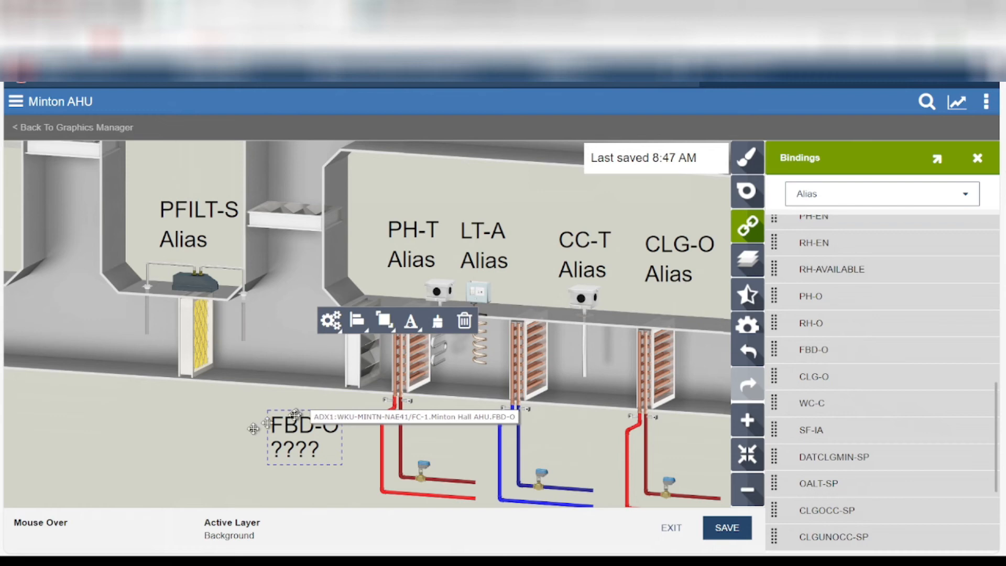
{"action": "left_click", "coordinate": [710, 528]}
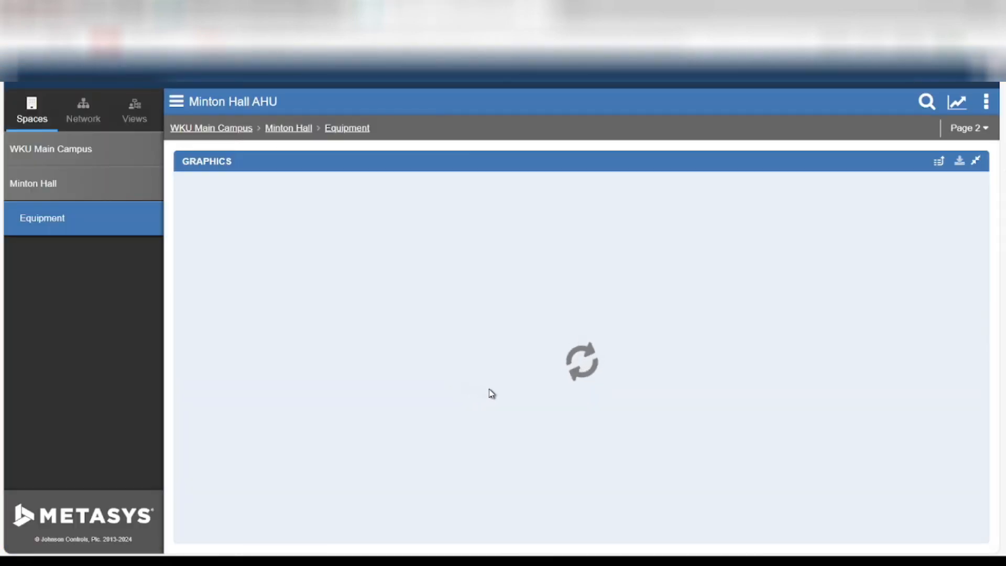
Examine the live Minton Hall AHU graphic, comparing the face and bypass damper blade positions with the FBD-O value.
{"action": "scroll", "coordinate": [553, 415], "scroll_direction": "up", "scroll_amount": 1}
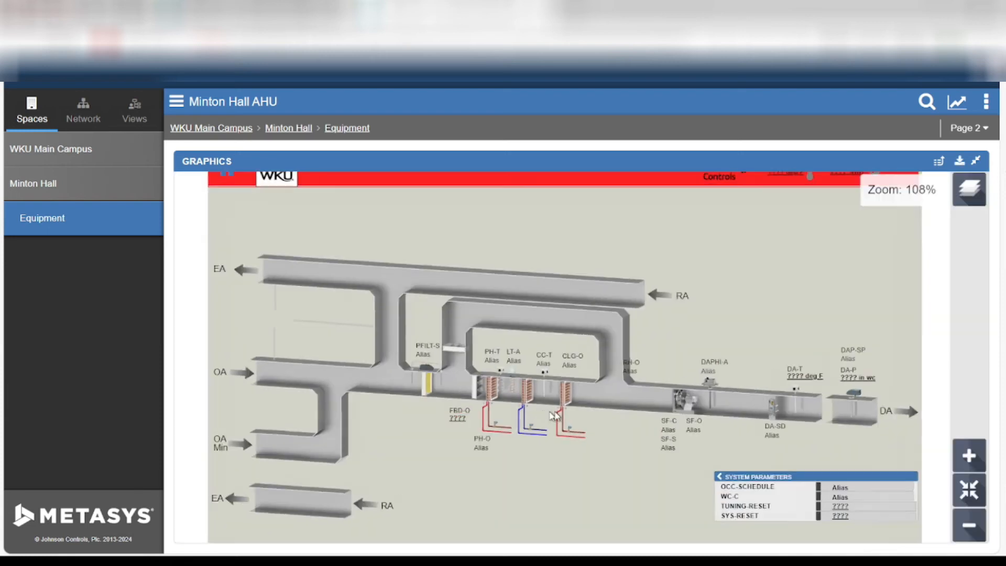
{"action": "scroll", "coordinate": [554, 415], "scroll_direction": "up", "scroll_amount": 5}
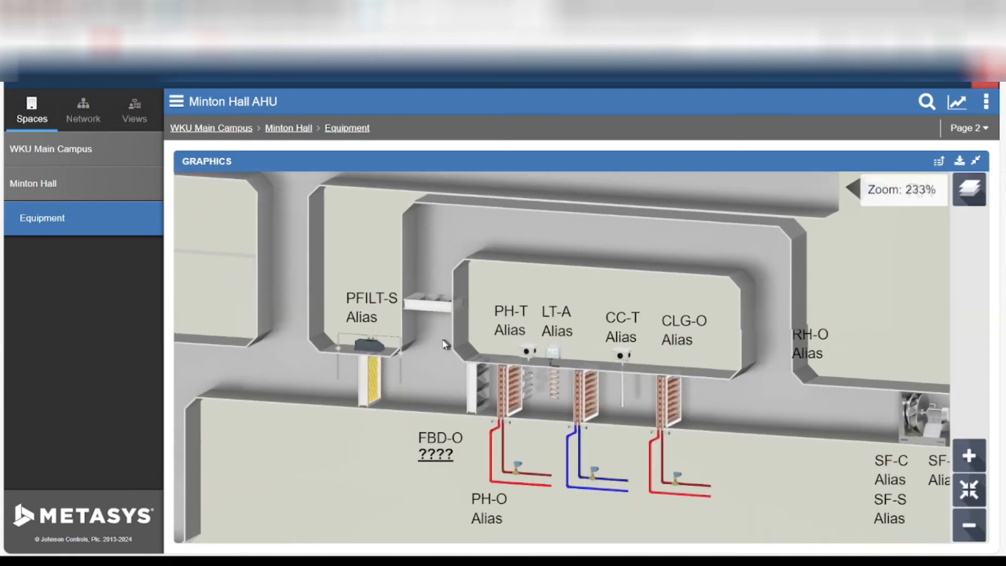
{"action": "scroll", "coordinate": [444, 343], "scroll_direction": "up", "scroll_amount": 1}
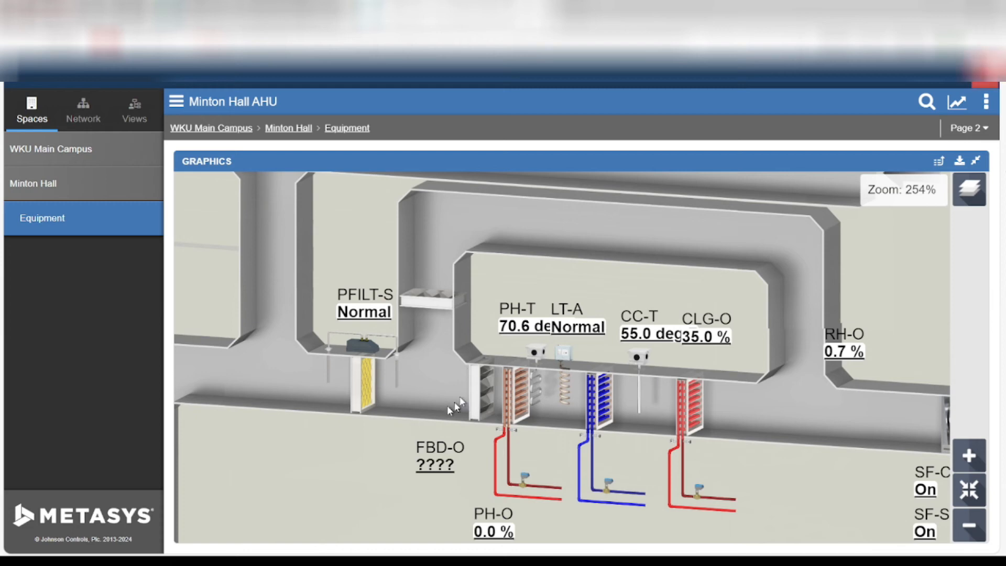
{"action": "scroll", "coordinate": [443, 432], "scroll_direction": "up", "scroll_amount": 2}
{"action": "scroll", "coordinate": [445, 432], "scroll_direction": "up", "scroll_amount": 2}
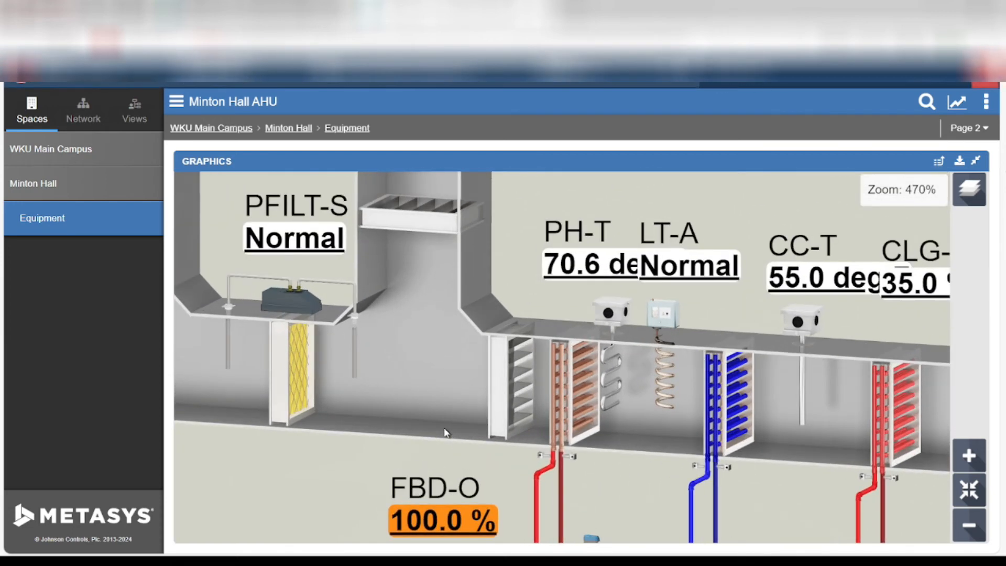
{"action": "scroll", "coordinate": [396, 226], "scroll_direction": "down", "scroll_amount": 1}
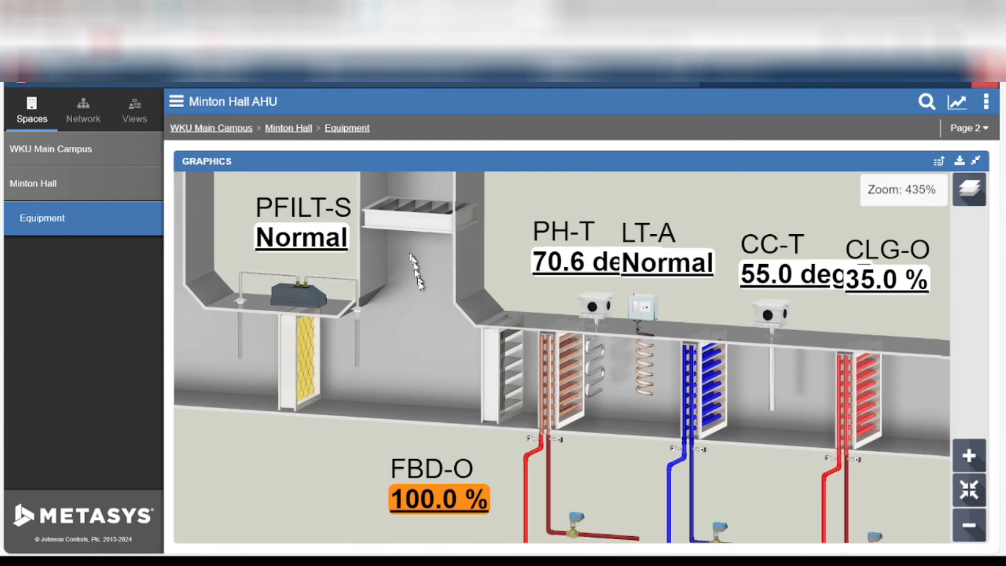
{"action": "scroll", "coordinate": [440, 299], "scroll_direction": "down", "scroll_amount": 1}
{"action": "scroll", "coordinate": [508, 382], "scroll_direction": "up", "scroll_amount": 2}
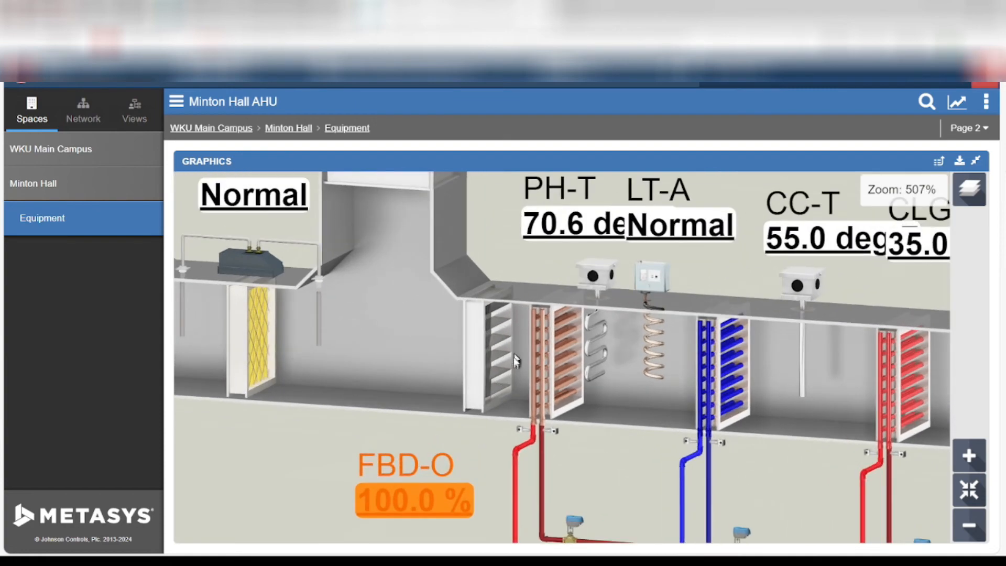
{"action": "scroll", "coordinate": [514, 360], "scroll_direction": "down", "scroll_amount": 4}
{"action": "scroll", "coordinate": [548, 343], "scroll_direction": "down", "scroll_amount": 1}
{"action": "scroll", "coordinate": [796, 449], "scroll_direction": "up", "scroll_amount": 2}
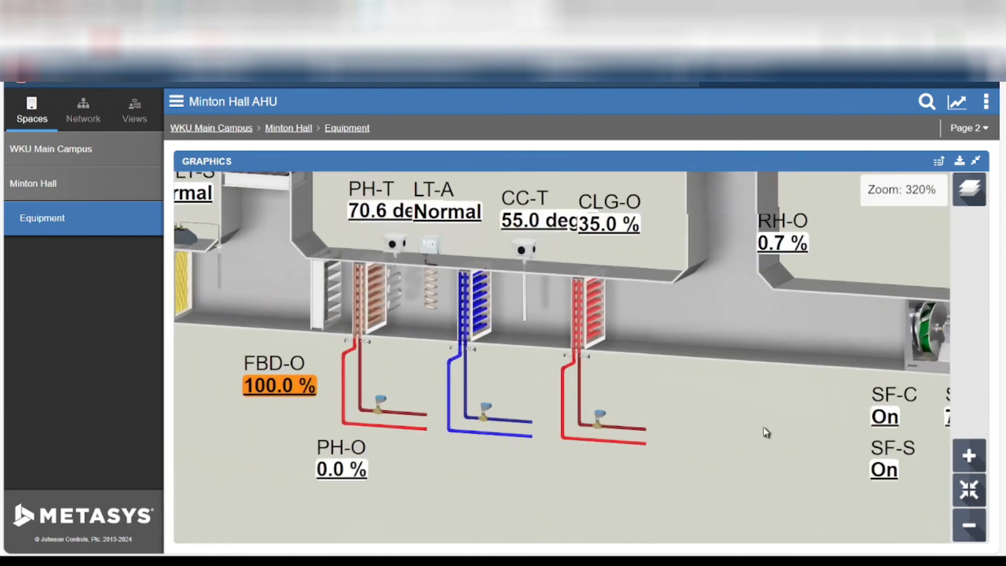
{"action": "mouse_move", "coordinate": [743, 416]}
{"action": "left_mouse_down"}
{"action": "mouse_move", "coordinate": [523, 439]}
{"action": "mouse_move", "coordinate": [356, 434]}
{"action": "mouse_move", "coordinate": [610, 422]}
{"action": "mouse_move", "coordinate": [736, 431]}
{"action": "left_mouse_up"}
{"action": "left_click_drag", "start_coordinate": [276, 447], "coordinate": [381, 479]}
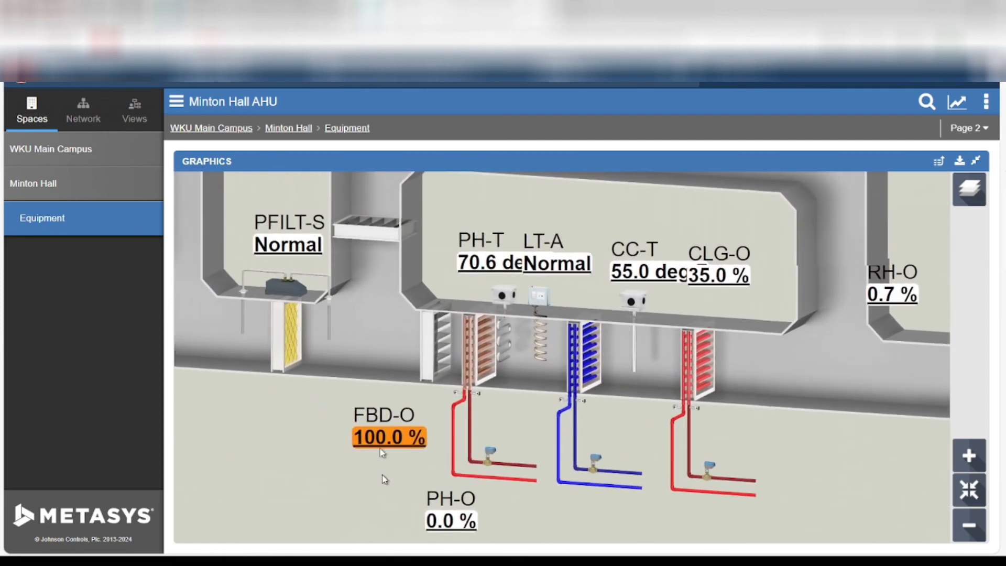
{"action": "scroll", "coordinate": [359, 210], "scroll_direction": "up", "scroll_amount": 2}
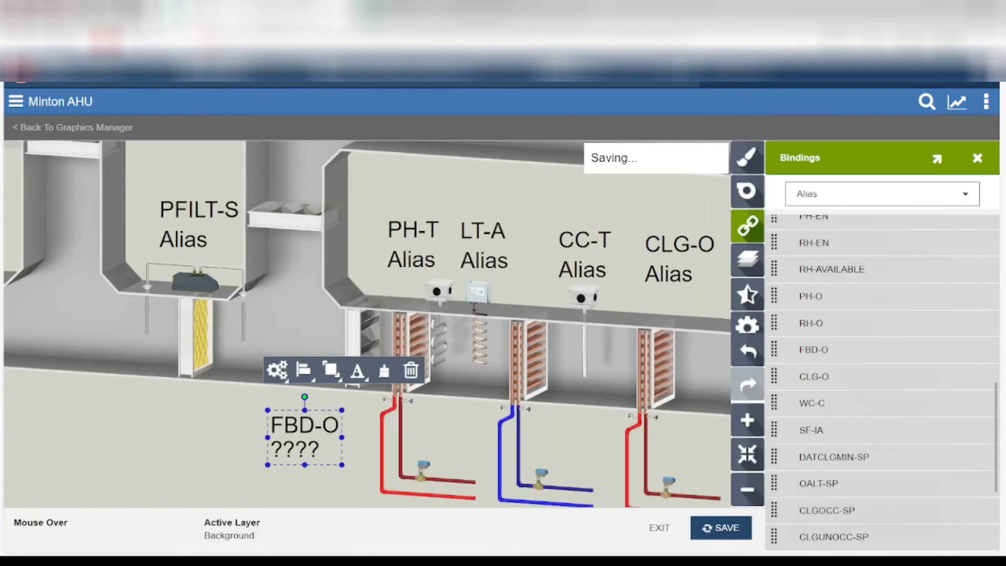
Enable Compute Inverse in the analog custom animation of the bypass damper's FBD-O binding, and save the graphic.
{"action": "left_click", "coordinate": [293, 208]}
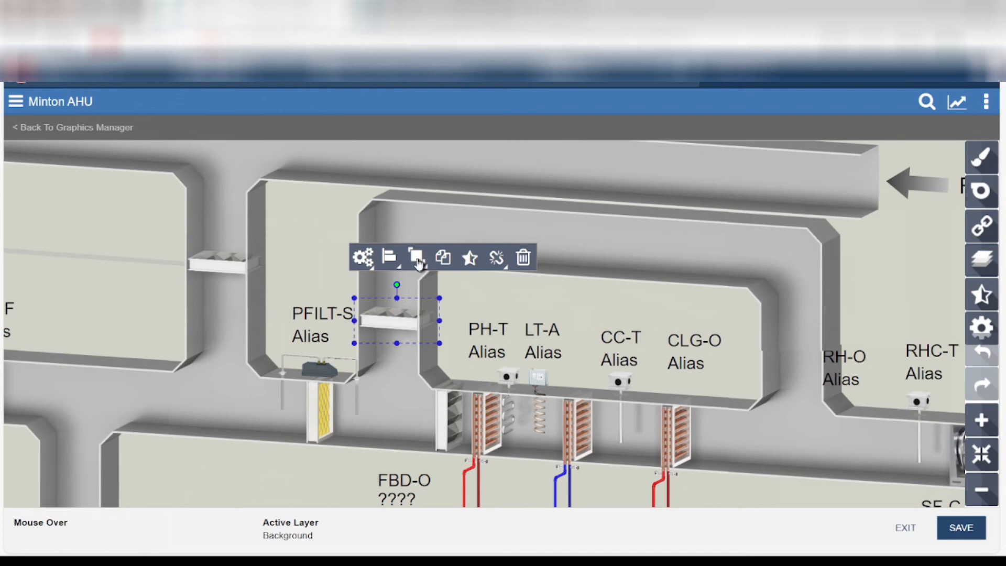
{"action": "left_click", "coordinate": [496, 259]}
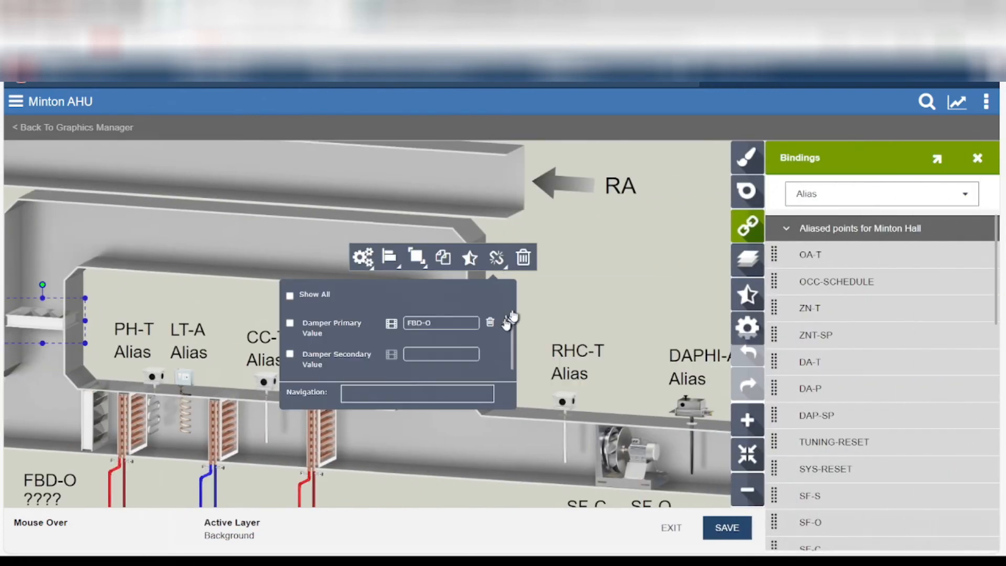
{"action": "left_click", "coordinate": [391, 324]}
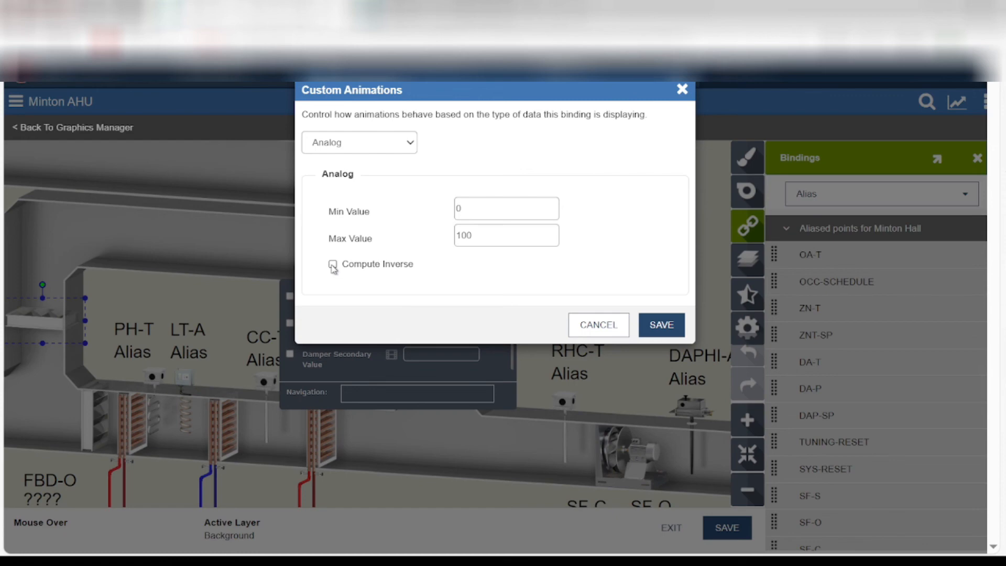
{"action": "left_click", "coordinate": [670, 325]}
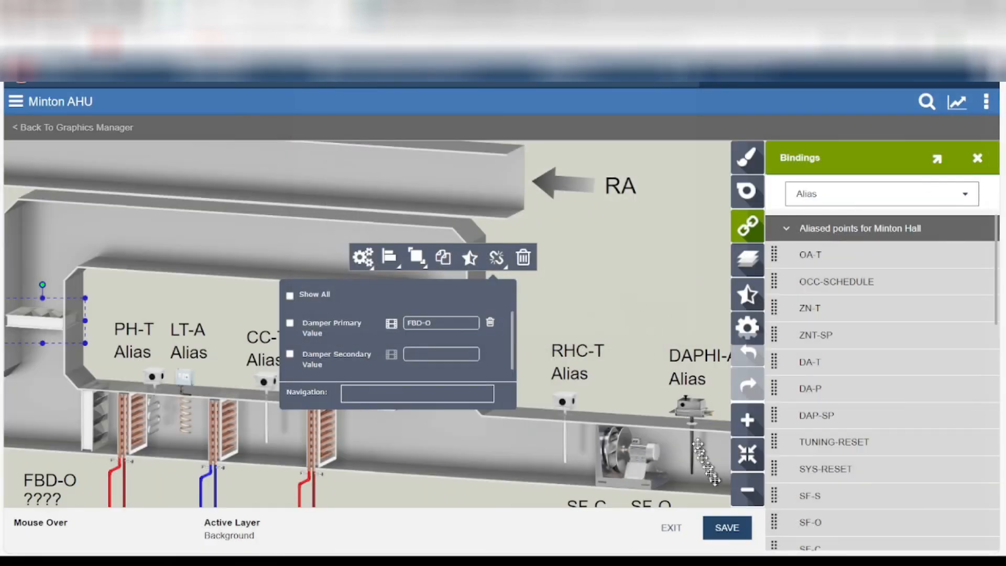
{"action": "left_click", "coordinate": [726, 528]}
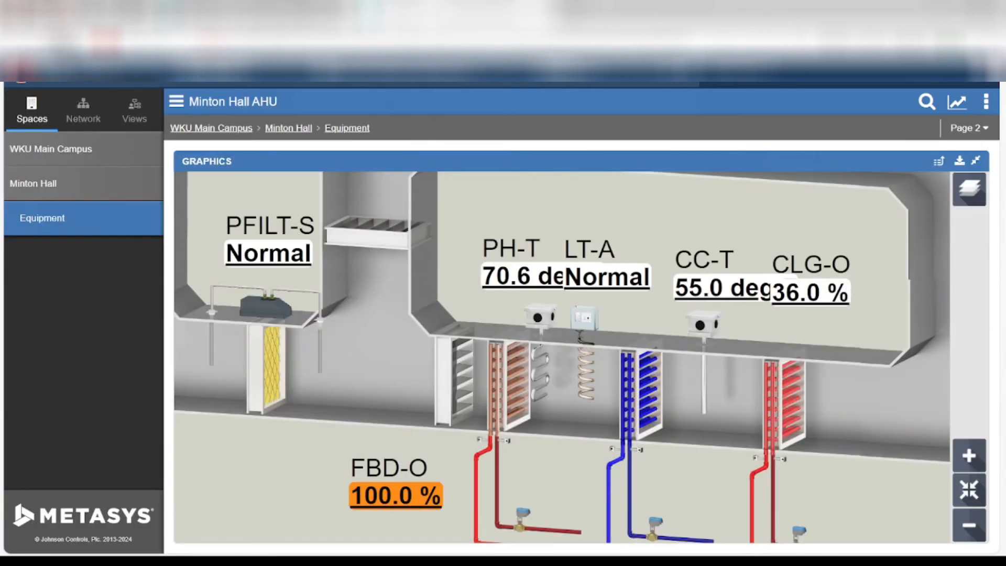
Reload the live Minton Hall AHU graphic and check the bypass damper's blade position against the face damper's.
{"action": "key", "text": "F5"}
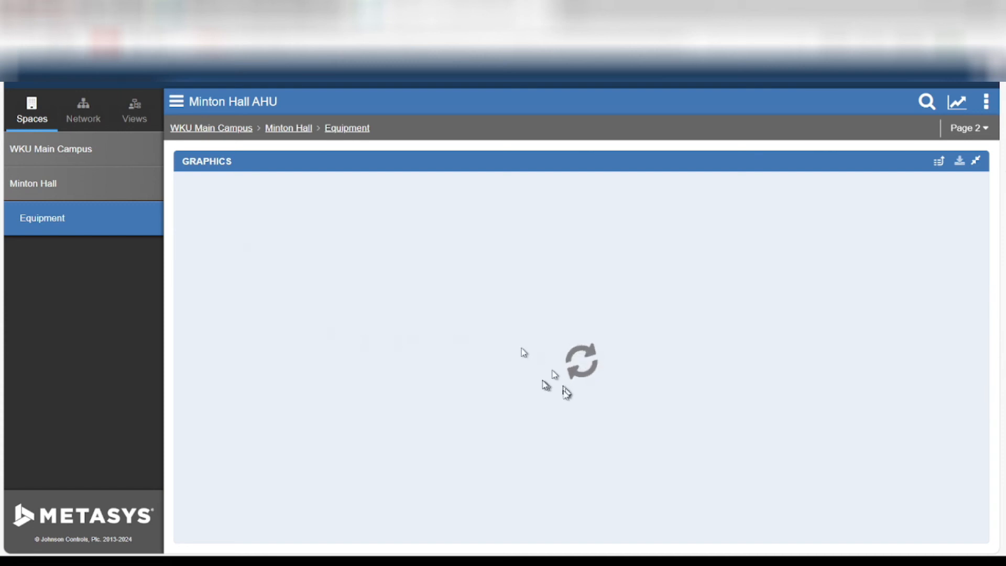
{"action": "scroll", "coordinate": [471, 355], "scroll_direction": "up", "scroll_amount": 5}
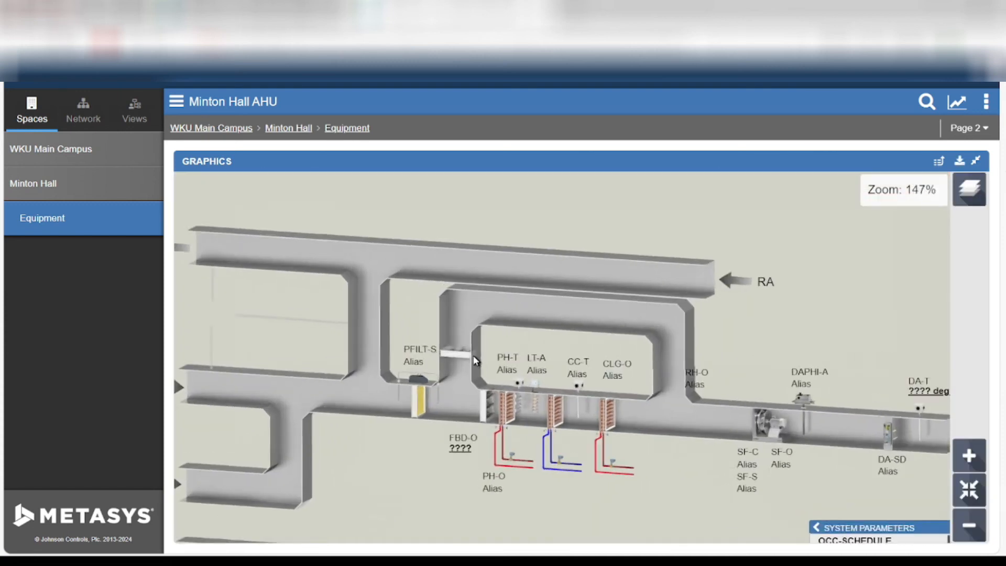
{"action": "scroll", "coordinate": [452, 359], "scroll_direction": "up", "scroll_amount": 1}
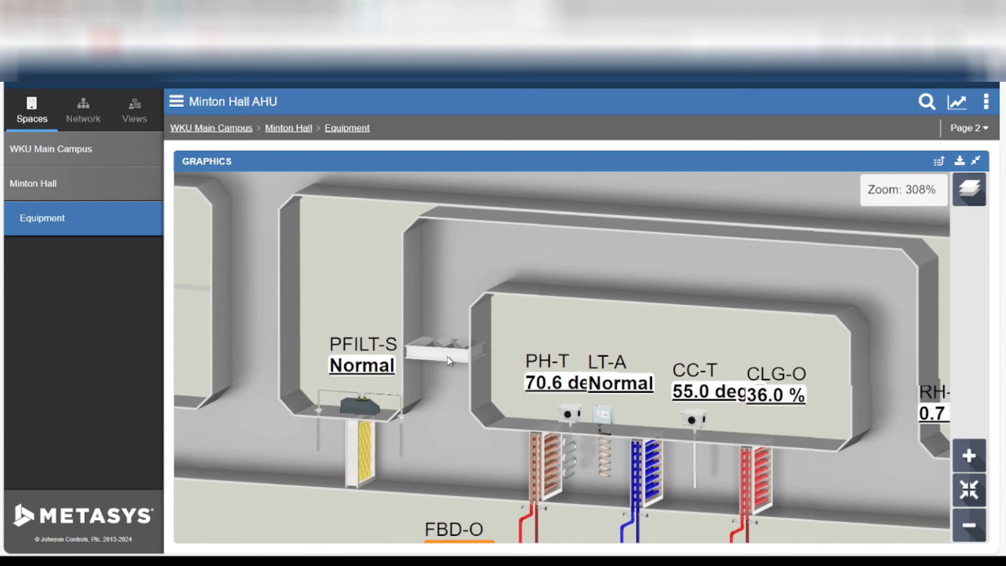
{"action": "scroll", "coordinate": [448, 361], "scroll_direction": "up", "scroll_amount": 2}
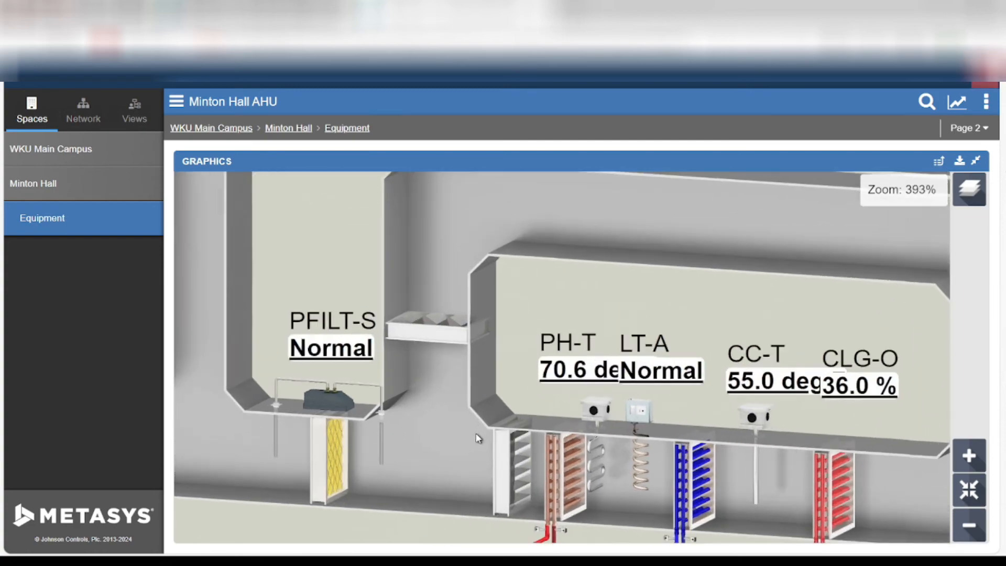
{"action": "scroll", "coordinate": [438, 335], "scroll_direction": "up", "scroll_amount": 3}
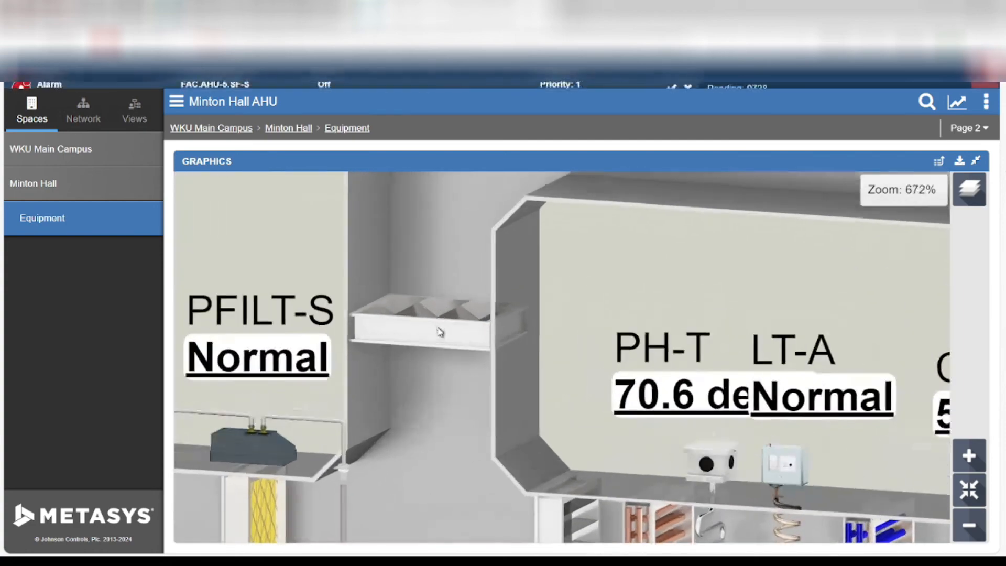
{"action": "scroll", "coordinate": [440, 332], "scroll_direction": "down", "scroll_amount": 4}
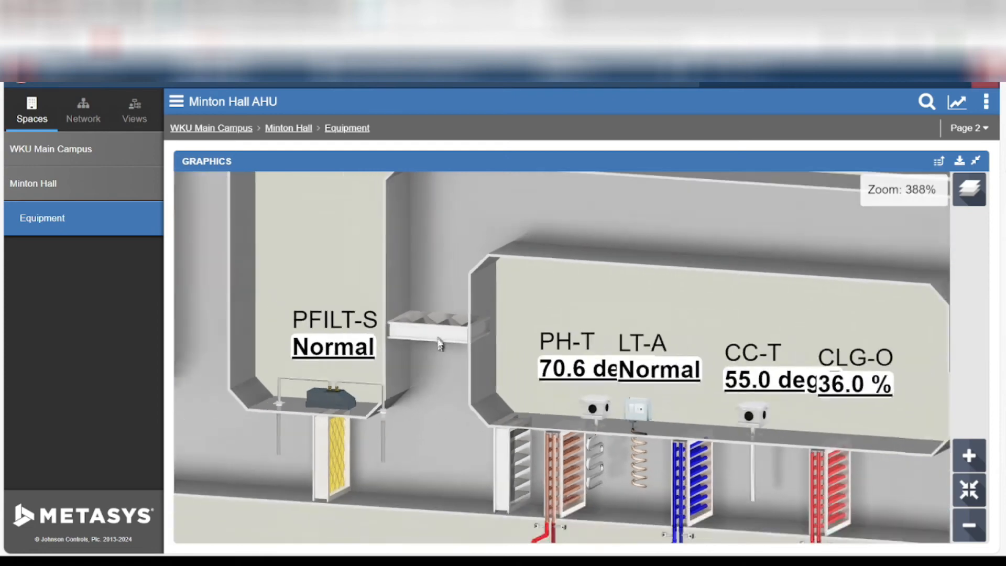
{"action": "scroll", "coordinate": [443, 314], "scroll_direction": "down", "scroll_amount": 1}
{"action": "scroll", "coordinate": [467, 413], "scroll_direction": "up", "scroll_amount": 1}
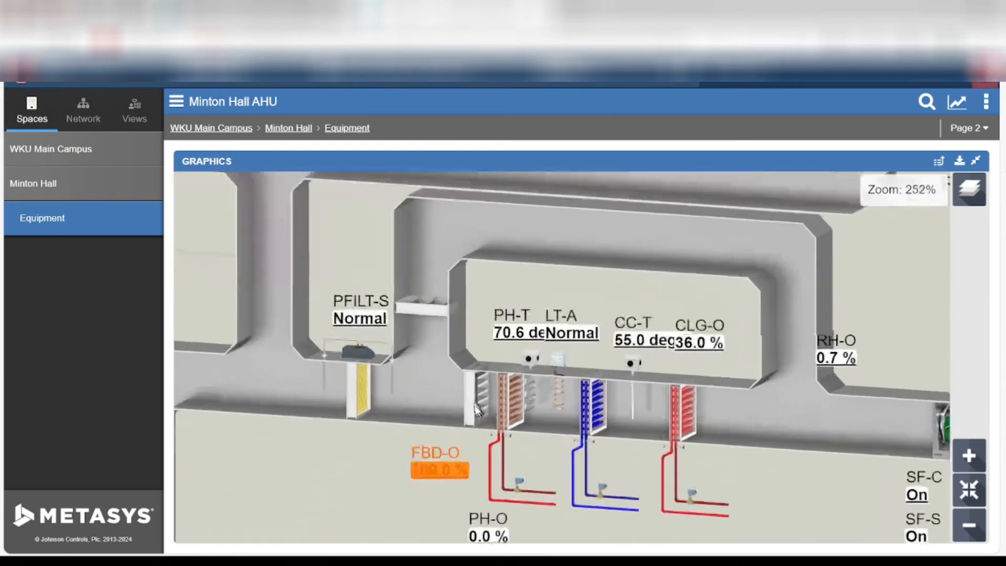
{"action": "scroll", "coordinate": [470, 424], "scroll_direction": "down", "scroll_amount": 1}
{"action": "scroll", "coordinate": [470, 424], "scroll_direction": "up", "scroll_amount": 1}
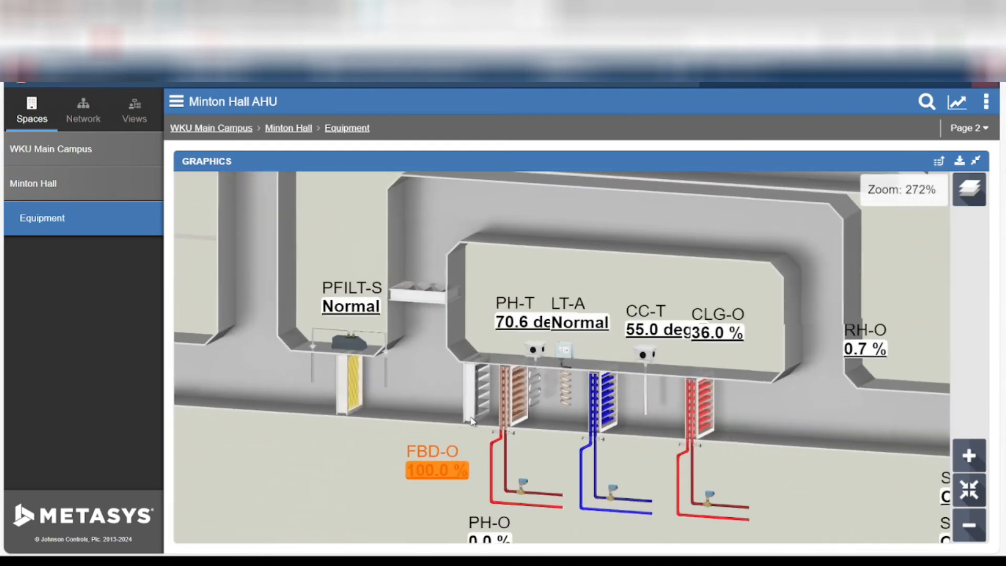
Examine the coil and bypass section of the live Minton Hall AHU graphic, comparing the dampers and point label placement with the editor.
{"action": "scroll", "coordinate": [455, 369], "scroll_direction": "down", "scroll_amount": 2}
{"action": "scroll", "coordinate": [455, 369], "scroll_direction": "up", "scroll_amount": 1}
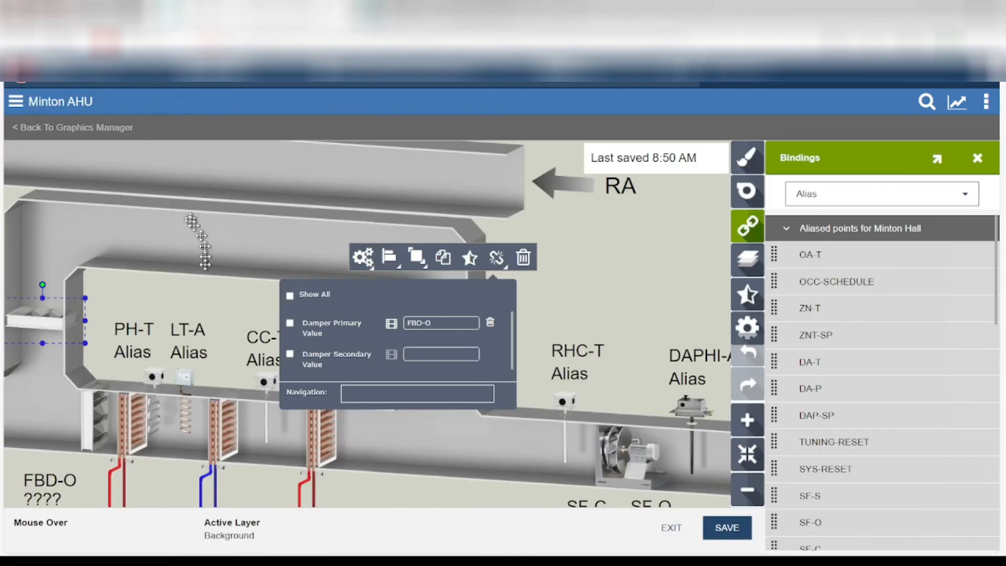
{"action": "left_click", "coordinate": [218, 306]}
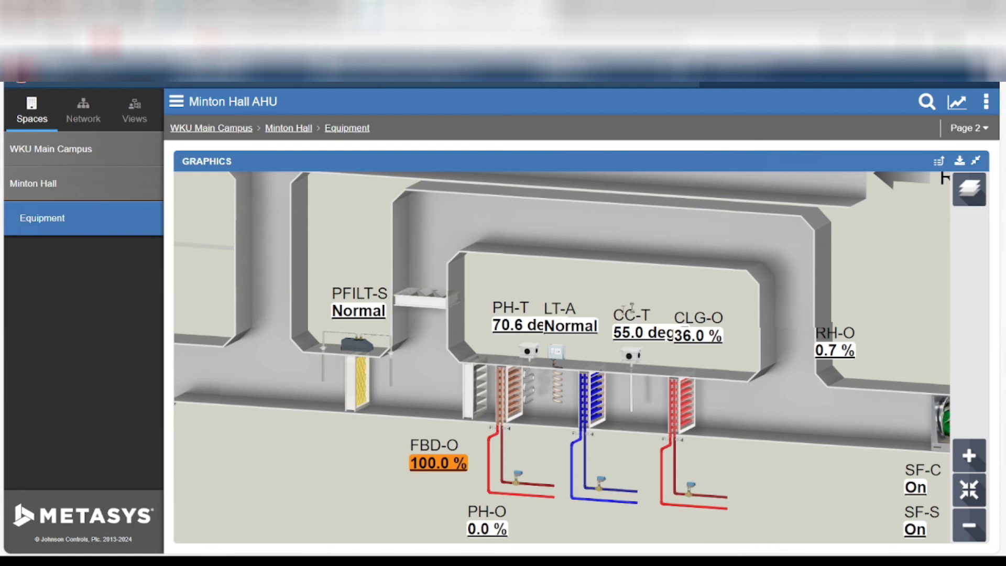
{"action": "scroll", "coordinate": [599, 329], "scroll_direction": "down", "scroll_amount": 2}
{"action": "scroll", "coordinate": [628, 335], "scroll_direction": "up", "scroll_amount": 3}
{"action": "scroll", "coordinate": [663, 346], "scroll_direction": "down", "scroll_amount": 2}
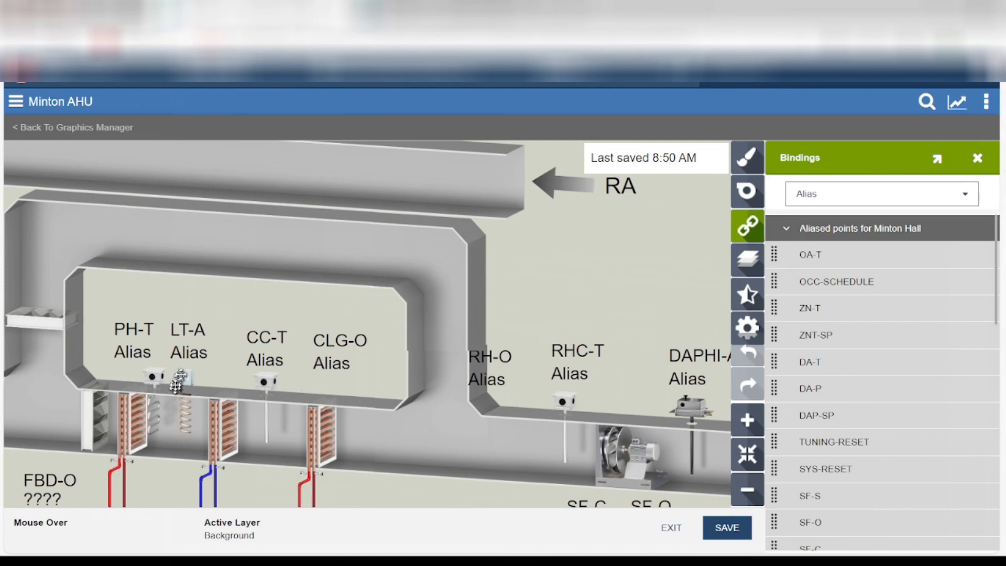
Move the LT-A label from above the duct into the empty area below the cooling coil's blue piping.
{"action": "scroll", "coordinate": [185, 350], "scroll_direction": "up", "scroll_amount": 1}
{"action": "scroll", "coordinate": [191, 320], "scroll_direction": "down", "scroll_amount": 1}
{"action": "scroll", "coordinate": [202, 492], "scroll_direction": "up", "scroll_amount": 2}
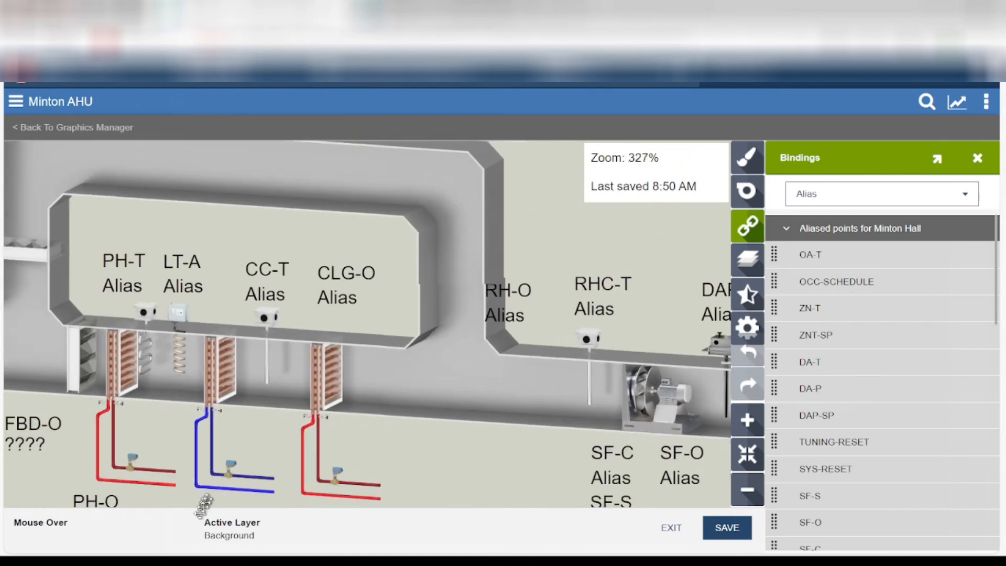
{"action": "scroll", "coordinate": [187, 218], "scroll_direction": "down", "scroll_amount": 2}
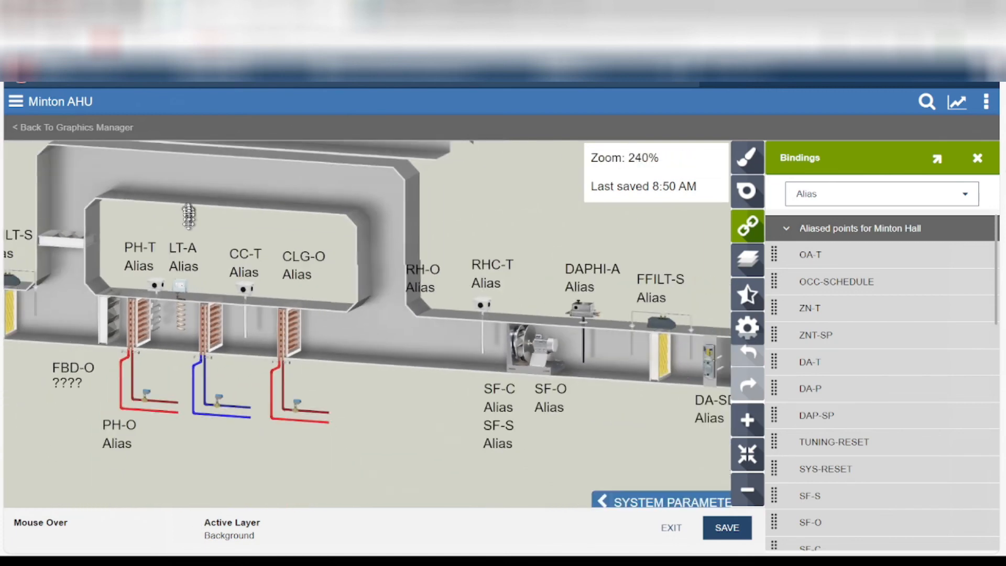
{"action": "scroll", "coordinate": [185, 408], "scroll_direction": "up", "scroll_amount": 2}
{"action": "scroll", "coordinate": [184, 409], "scroll_direction": "up", "scroll_amount": 1}
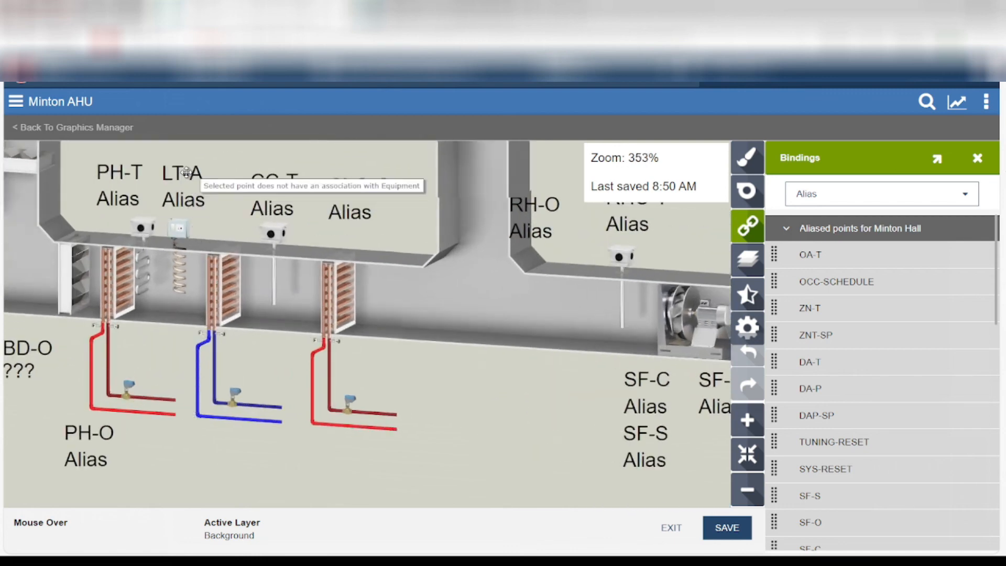
{"action": "left_click", "coordinate": [185, 173]}
{"action": "left_click_drag", "start_coordinate": [187, 171], "coordinate": [202, 445]}
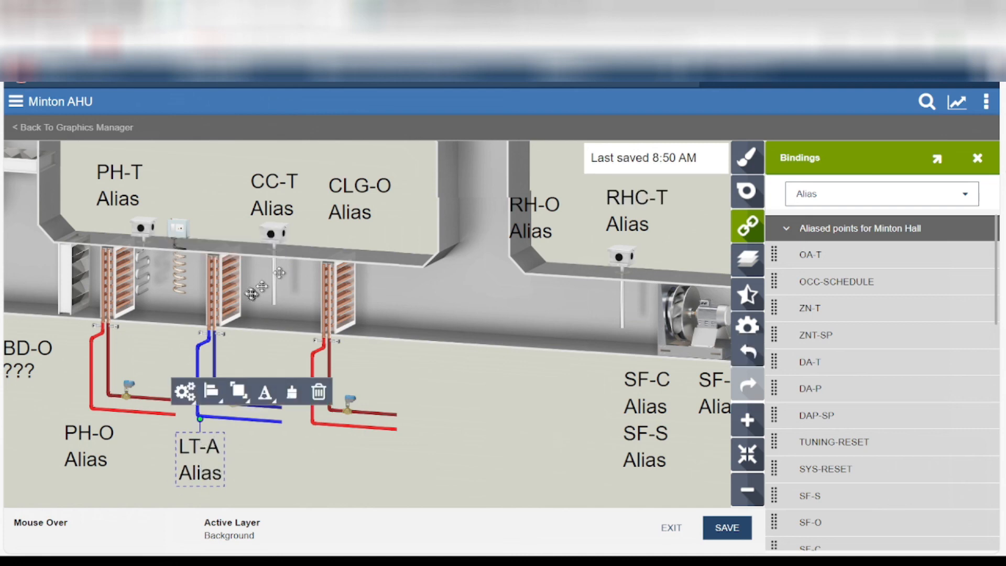
Move the CLG-O label between PH-T and CC-T, and the RH-O label above the reheat coil.
{"action": "left_click", "coordinate": [345, 190]}
{"action": "left_click_drag", "start_coordinate": [345, 189], "coordinate": [199, 180]}
{"action": "left_click", "coordinate": [543, 205]}
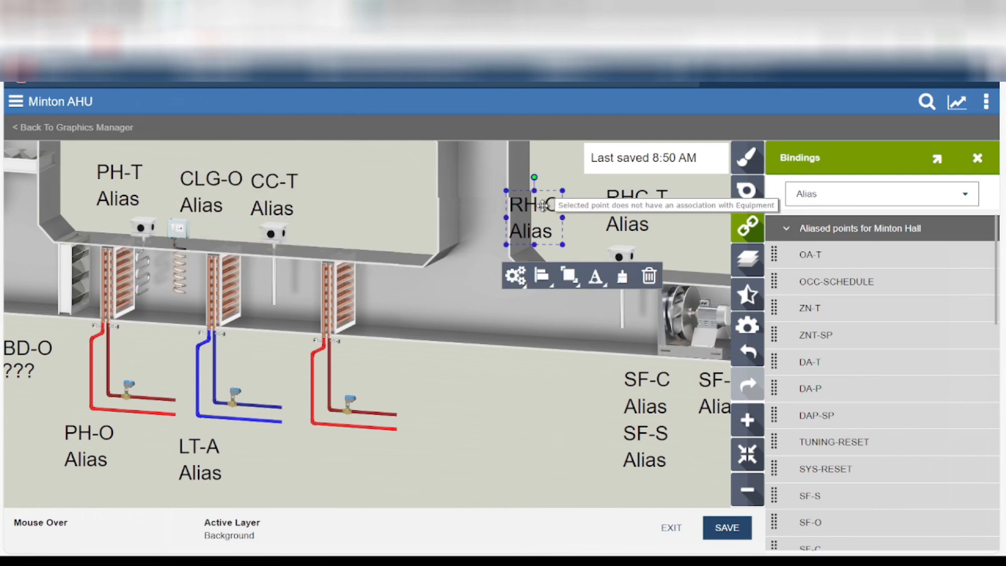
{"action": "left_click_drag", "start_coordinate": [544, 204], "coordinate": [369, 188]}
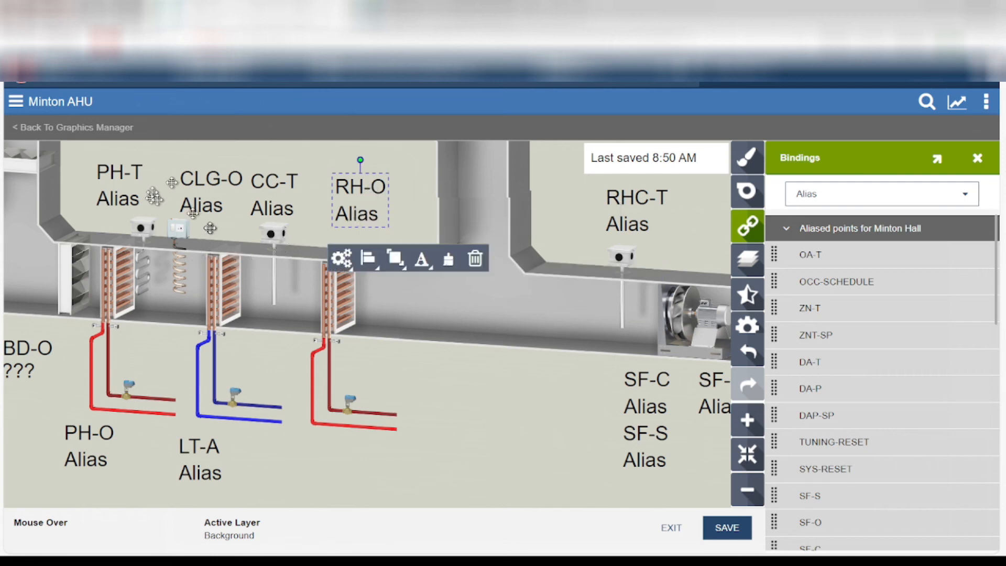
Bind the cooling coil's navigation to the CHWS equipment from Minton Hall's explicit bindings.
{"action": "left_click", "coordinate": [230, 286]}
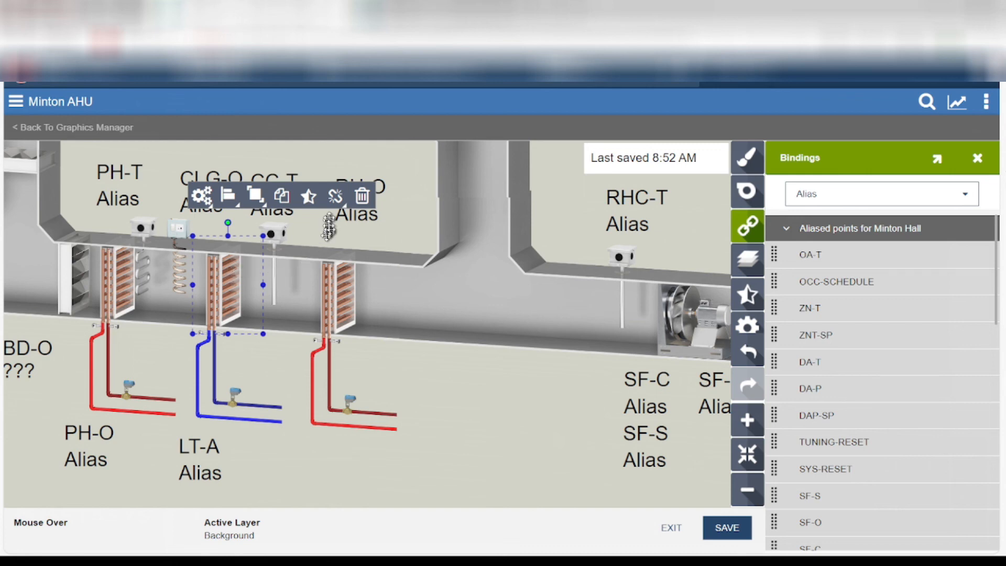
{"action": "left_click", "coordinate": [335, 198]}
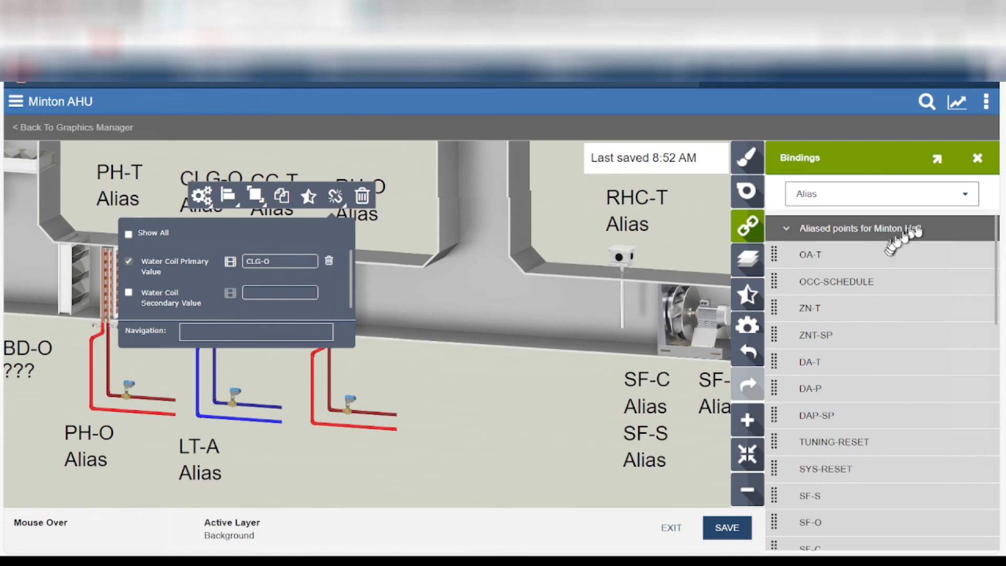
{"action": "left_click", "coordinate": [962, 194]}
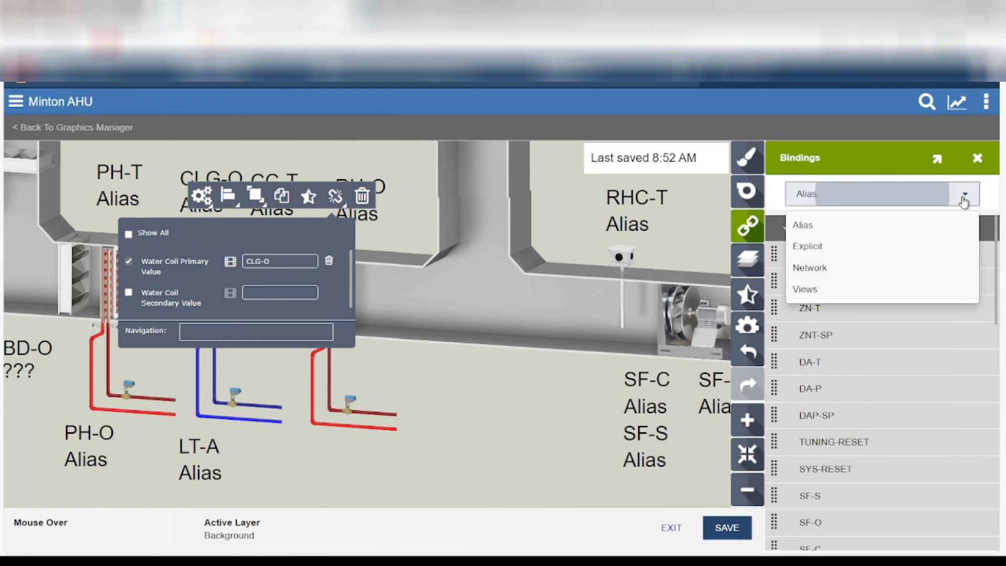
{"action": "left_click", "coordinate": [921, 245]}
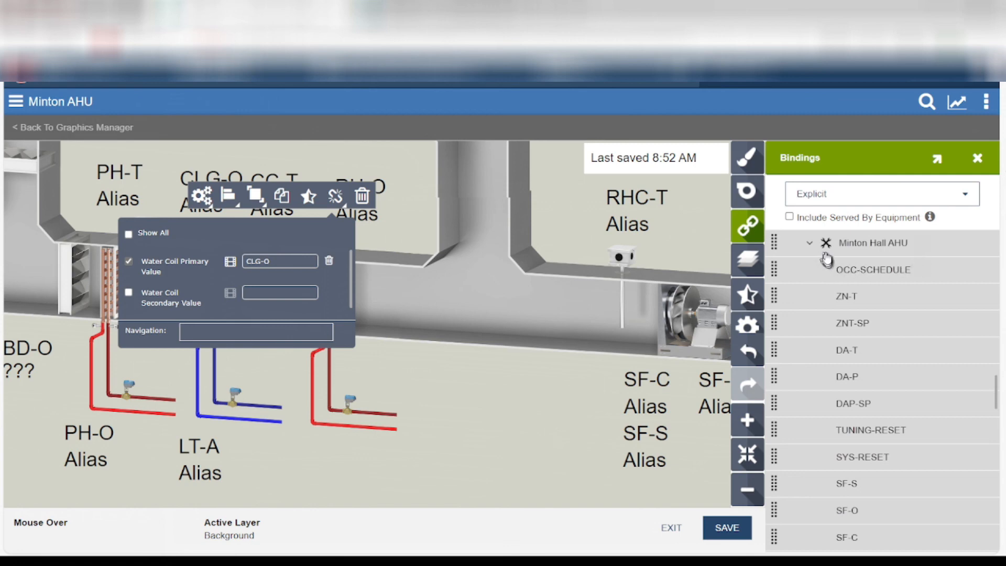
{"action": "left_click", "coordinate": [809, 244]}
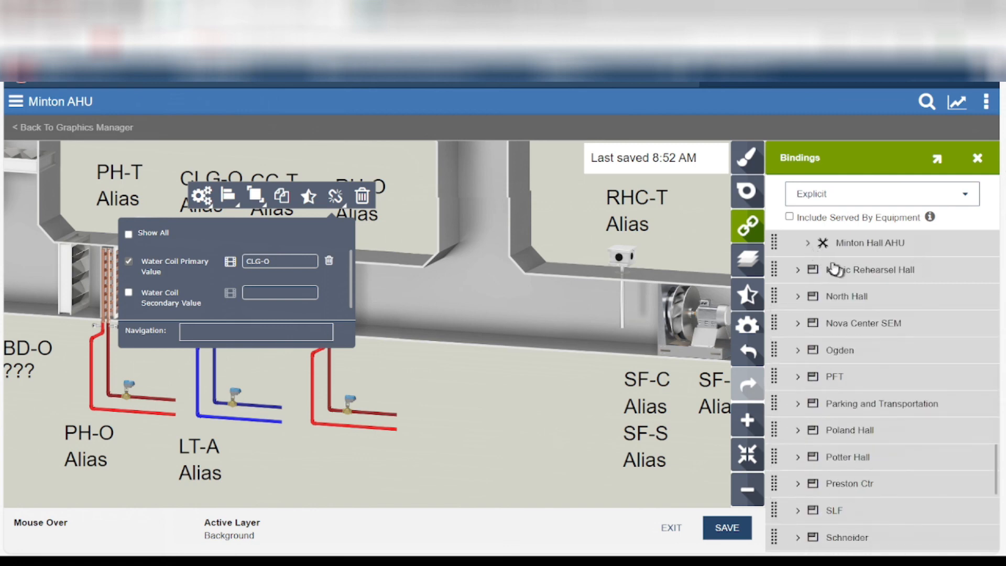
{"action": "scroll", "coordinate": [839, 262], "scroll_direction": "up", "scroll_amount": 5}
{"action": "scroll", "coordinate": [862, 329], "scroll_direction": "down", "scroll_amount": 5}
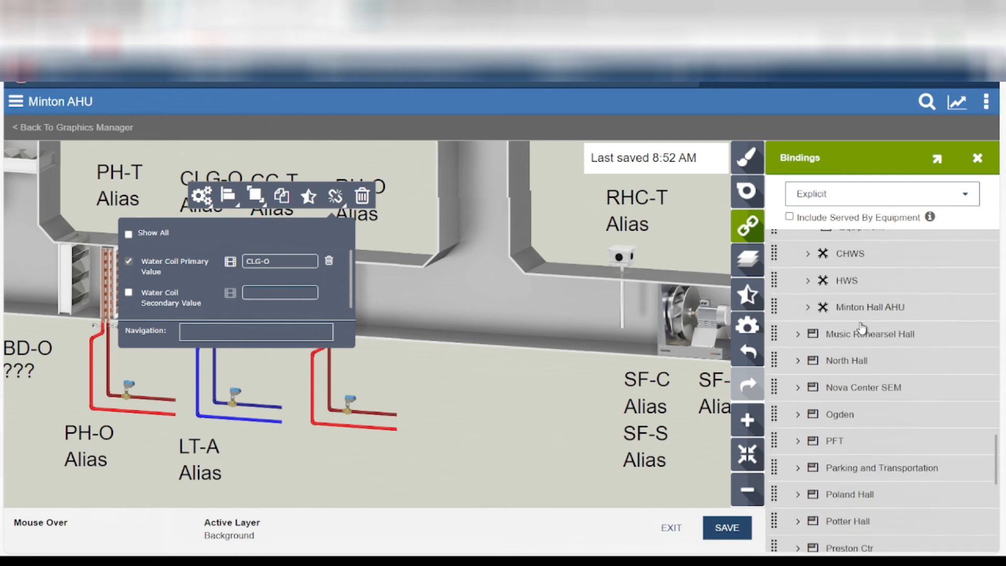
{"action": "scroll", "coordinate": [951, 319], "scroll_direction": "up", "scroll_amount": 5}
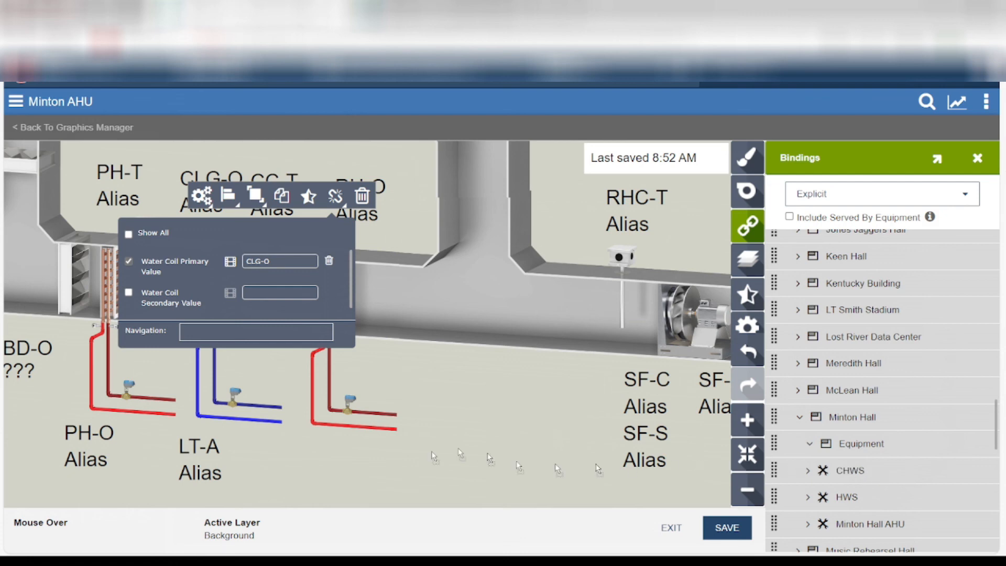
{"action": "left_click", "coordinate": [268, 335]}
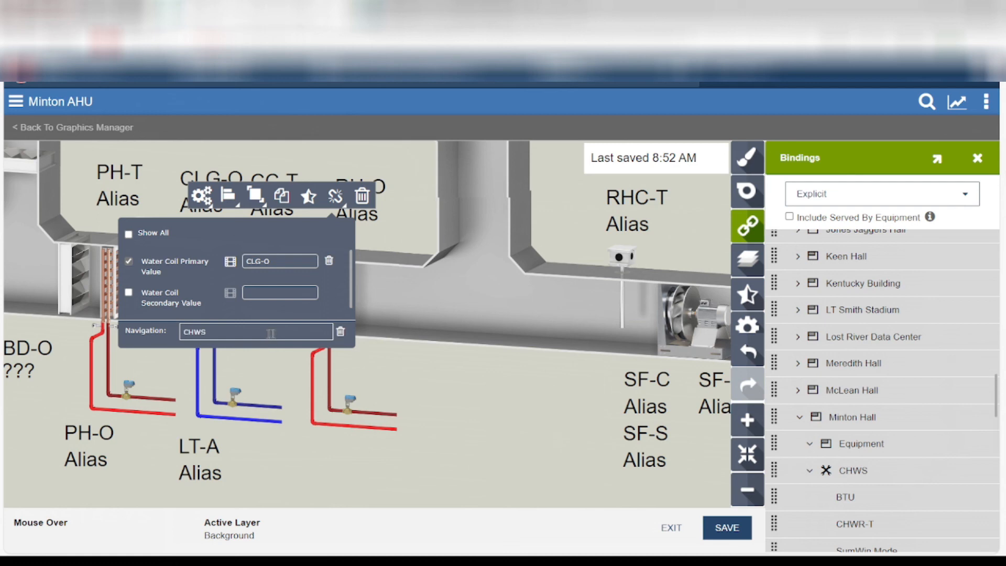
{"action": "left_click", "coordinate": [429, 362]}
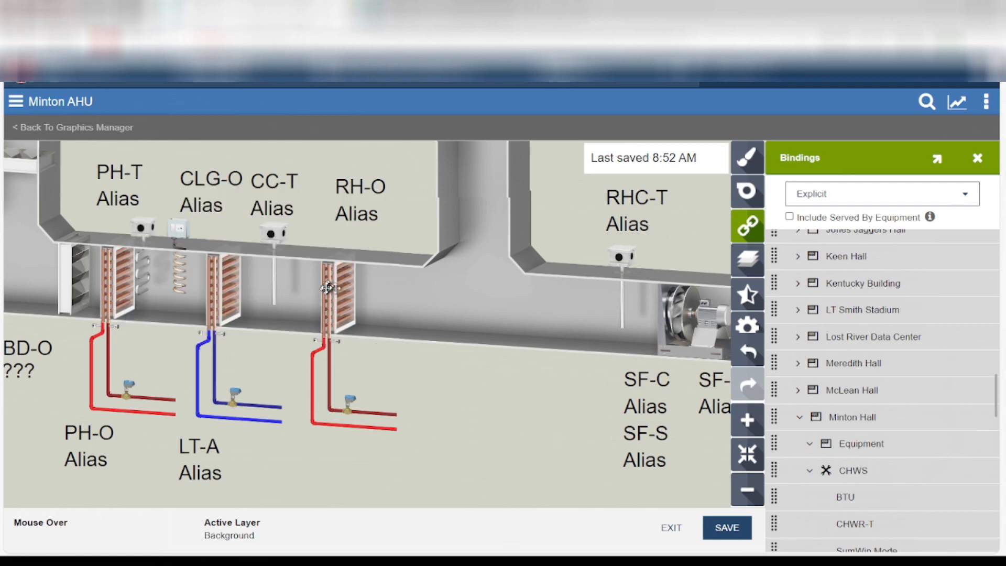
Bind the reheat coil's navigation to the HWS equipment under Minton Hall.
{"action": "left_click", "coordinate": [343, 295]}
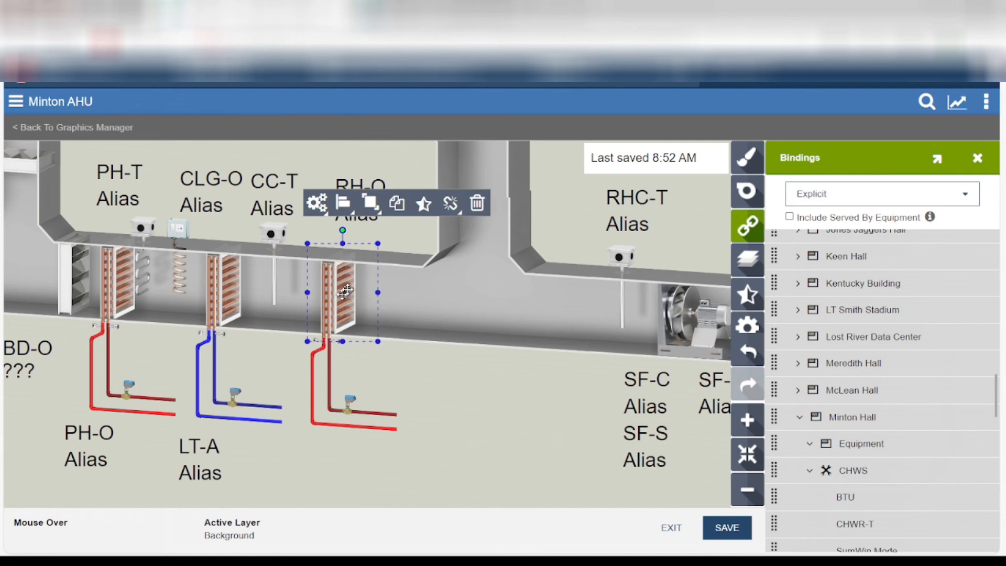
{"action": "left_click", "coordinate": [452, 205]}
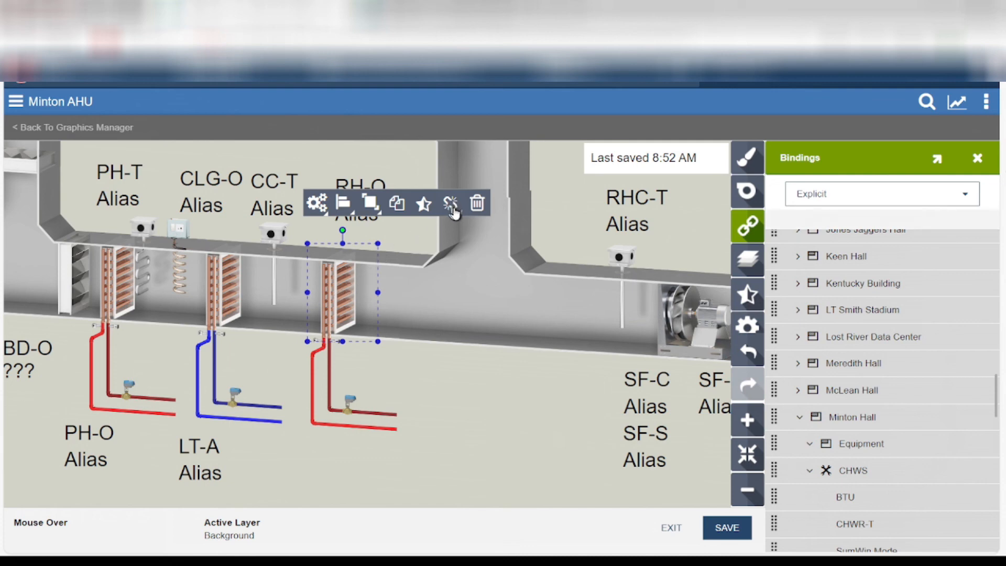
{"action": "left_click", "coordinate": [451, 208]}
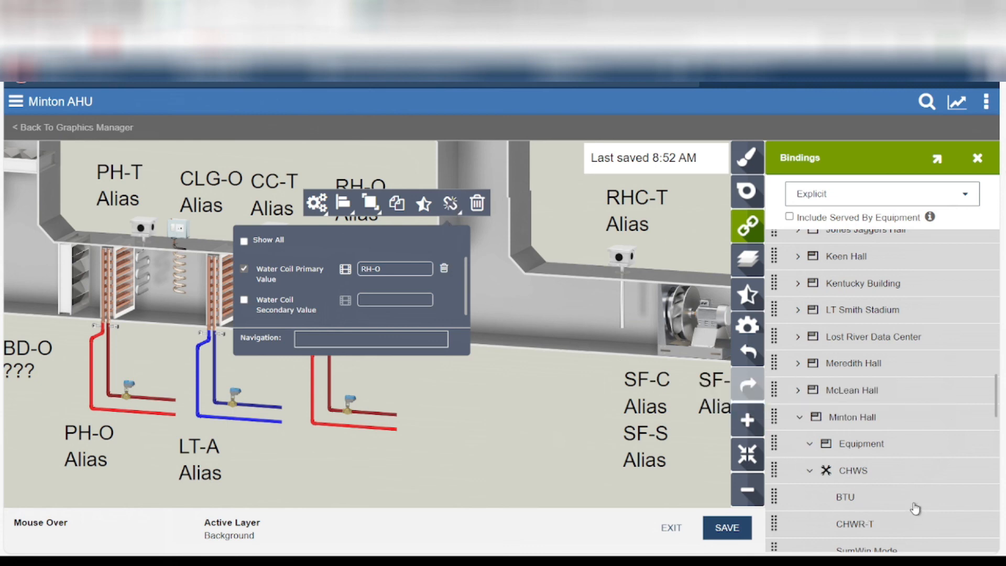
{"action": "left_click", "coordinate": [810, 471]}
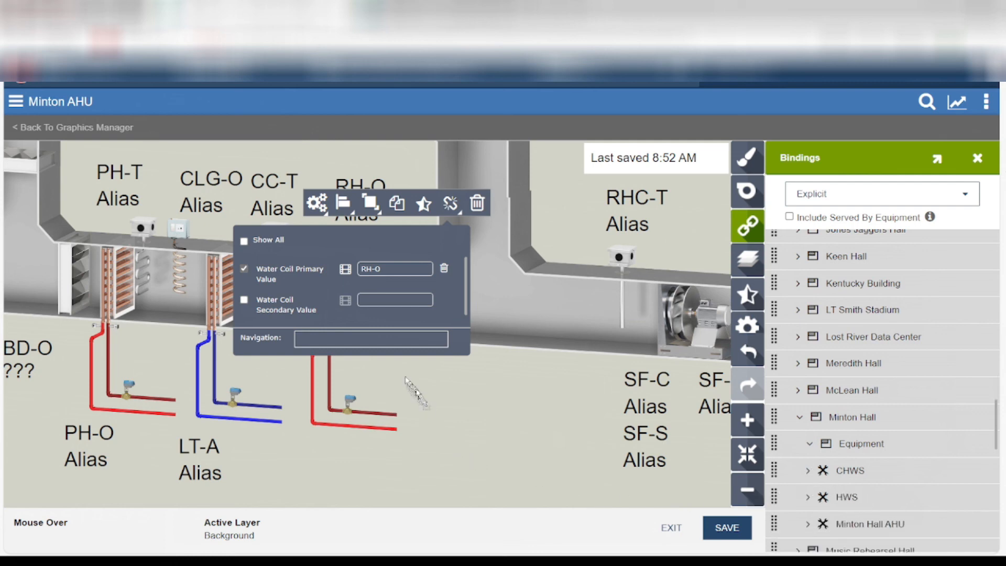
{"action": "left_click_drag", "start_coordinate": [390, 347], "coordinate": [390, 348]}
Bind the preheat coil's navigation to the HWS equipment under Minton Hall, and save the graphic.
{"action": "left_click", "coordinate": [116, 279]}
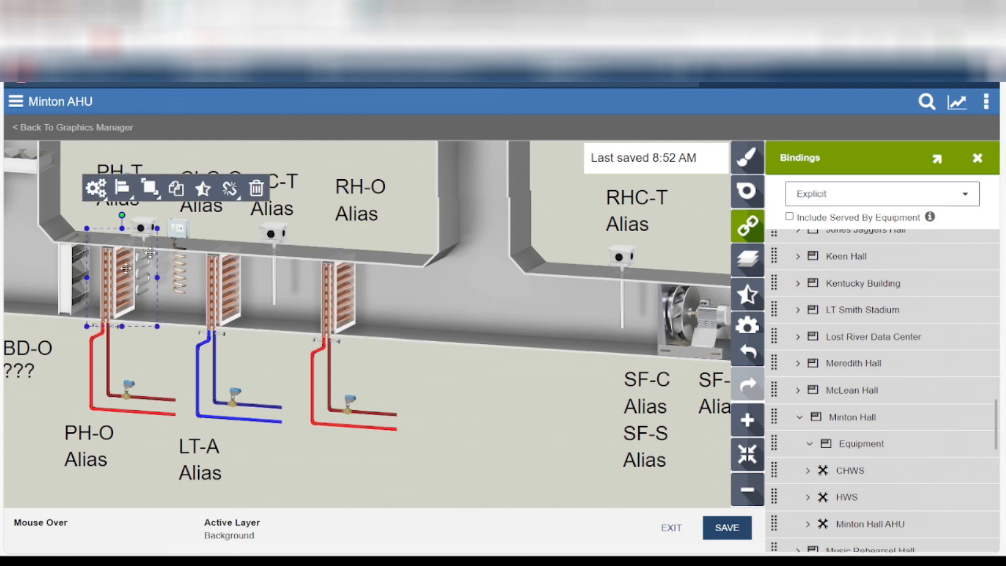
{"action": "left_click", "coordinate": [229, 197]}
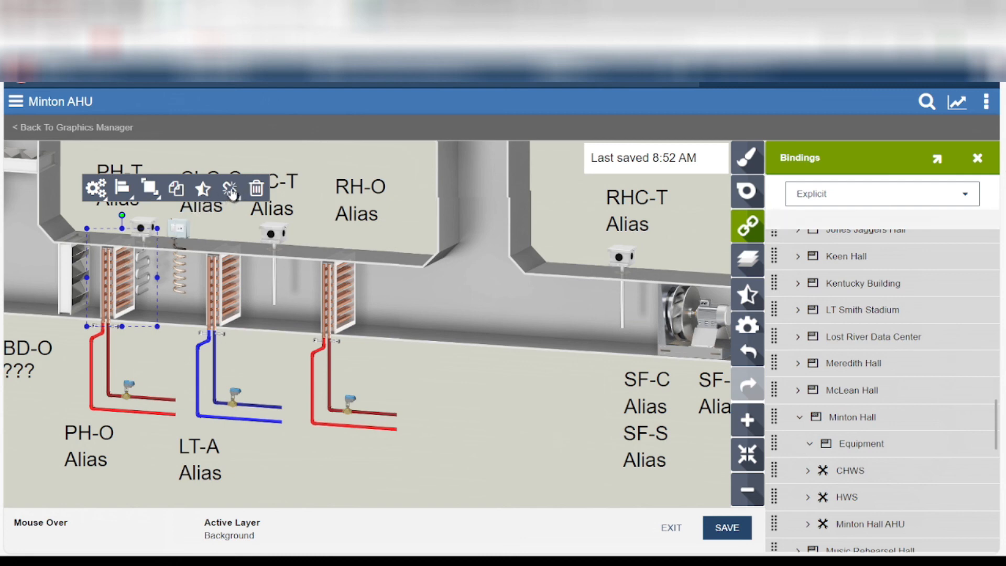
{"action": "left_click", "coordinate": [231, 190]}
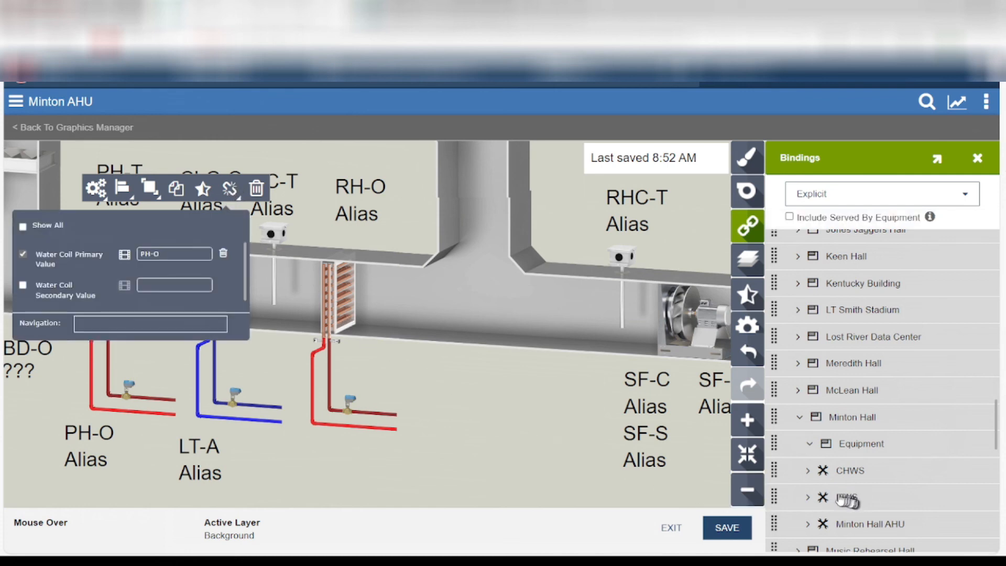
{"action": "left_click_drag", "start_coordinate": [535, 480], "coordinate": [155, 327]}
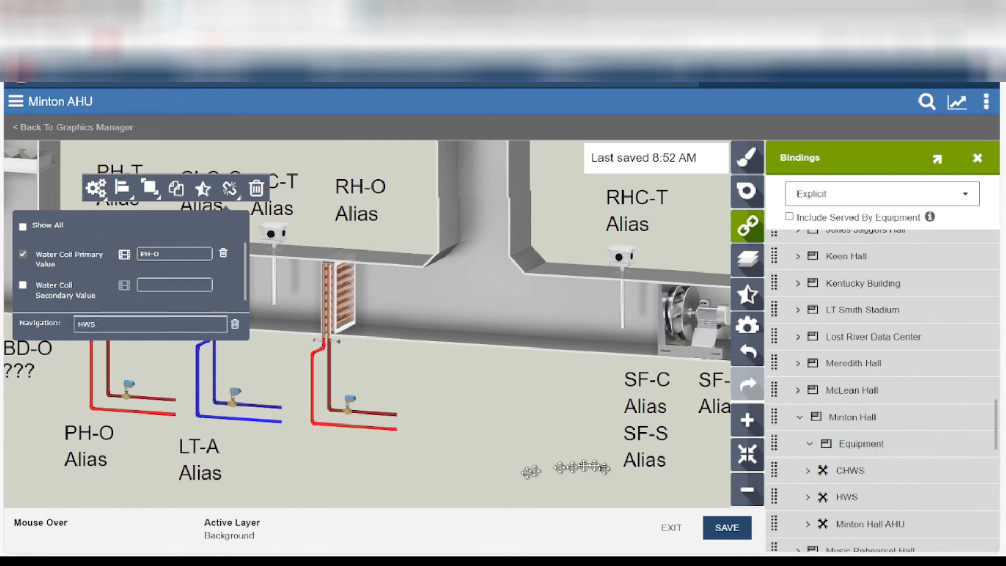
{"action": "left_click", "coordinate": [720, 532]}
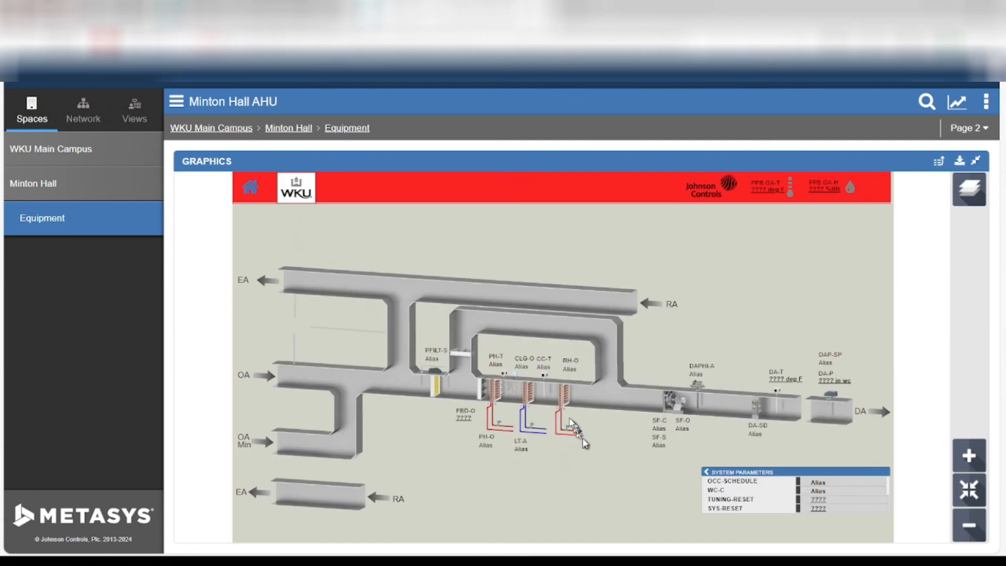
Inspect the coil section of the live Minton Hall AHU graphic, checking the relocated LT-A, CLG-O and RH-O labels.
{"action": "scroll", "coordinate": [576, 429], "scroll_direction": "up", "scroll_amount": 3}
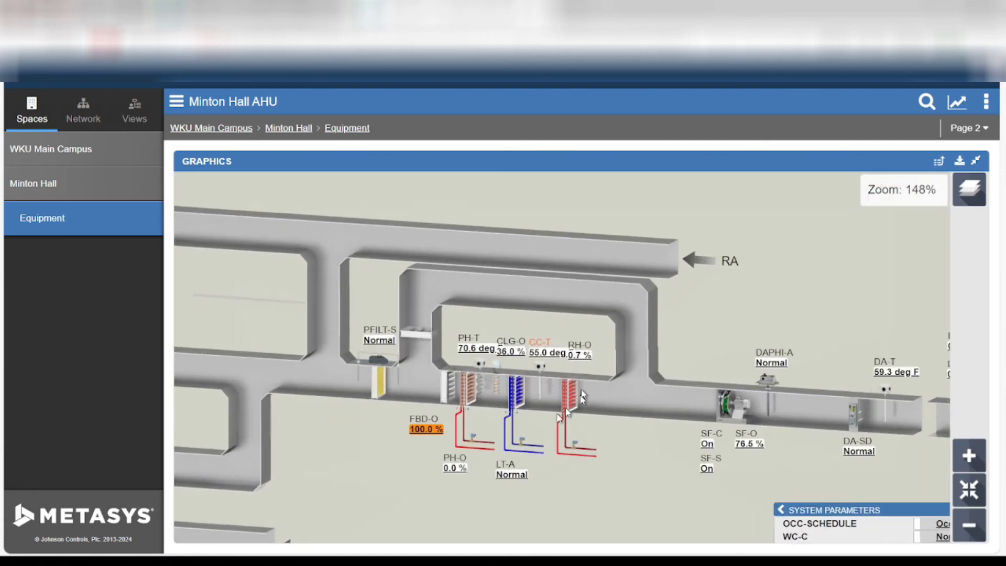
{"action": "scroll", "coordinate": [537, 398], "scroll_direction": "up", "scroll_amount": 3}
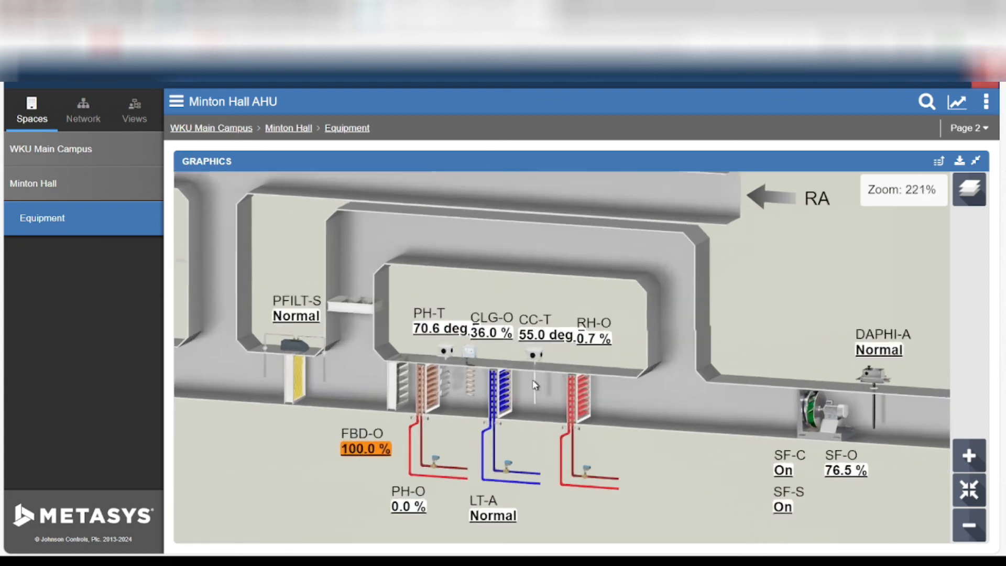
{"action": "scroll", "coordinate": [534, 385], "scroll_direction": "up", "scroll_amount": 1}
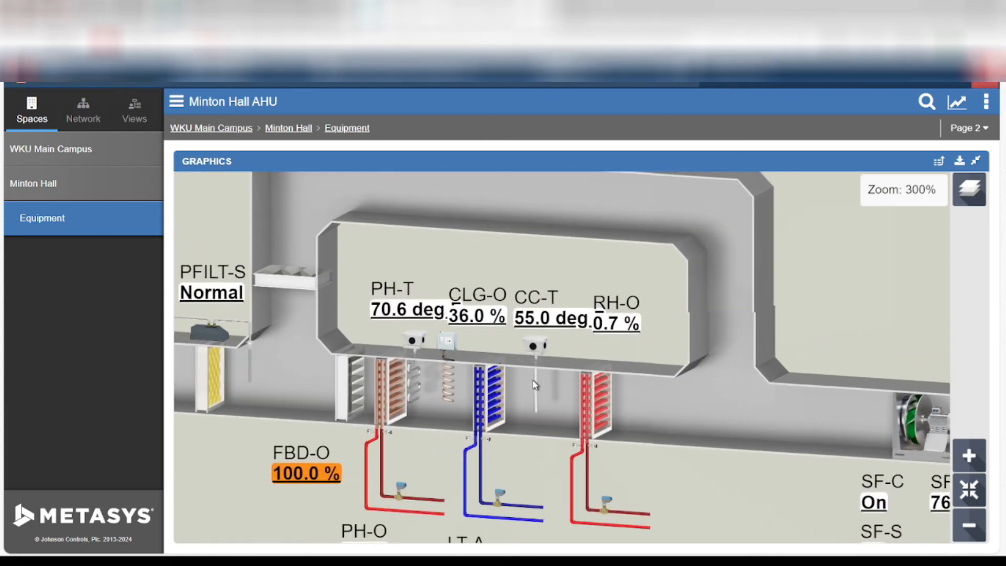
{"action": "scroll", "coordinate": [534, 385], "scroll_direction": "up", "scroll_amount": 1}
{"action": "scroll", "coordinate": [534, 385], "scroll_direction": "down", "scroll_amount": 1}
{"action": "scroll", "coordinate": [550, 367], "scroll_direction": "down", "scroll_amount": 2}
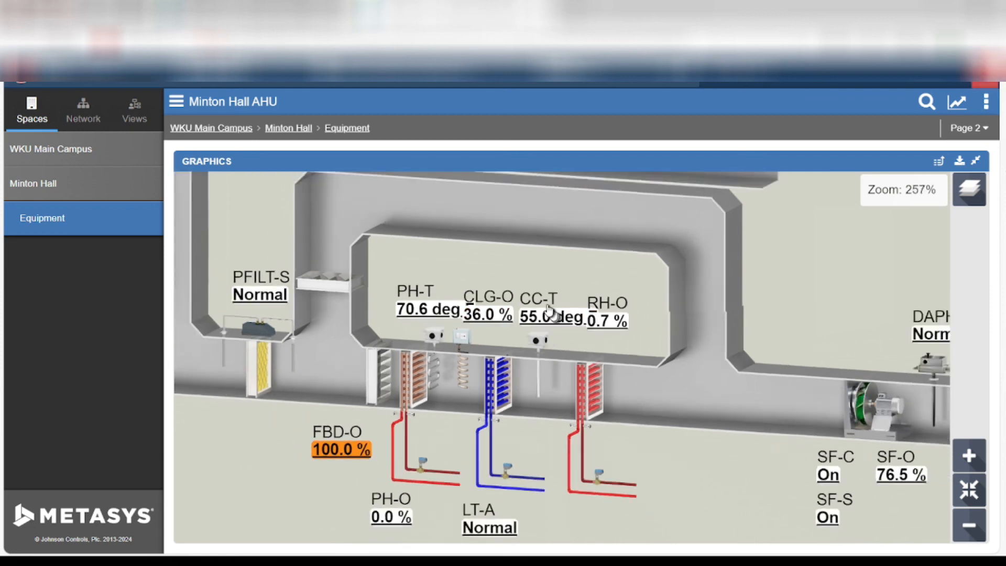
{"action": "scroll", "coordinate": [541, 431], "scroll_direction": "up", "scroll_amount": 1}
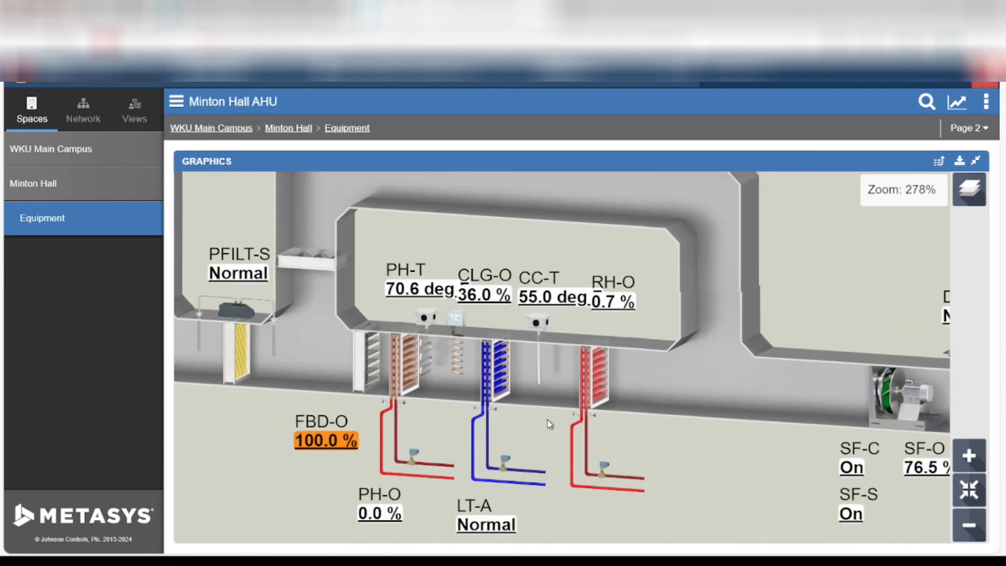
Follow the cooling coil's navigation link to the CHWS graphic and examine its chilled water supply and return points.
{"action": "left_click", "coordinate": [500, 372]}
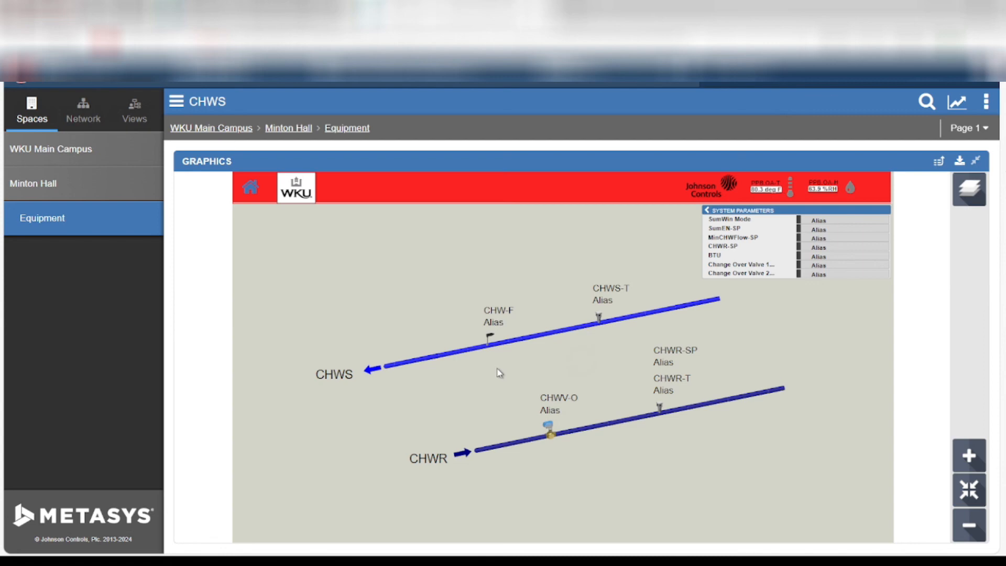
{"action": "scroll", "coordinate": [622, 386], "scroll_direction": "up", "scroll_amount": 3}
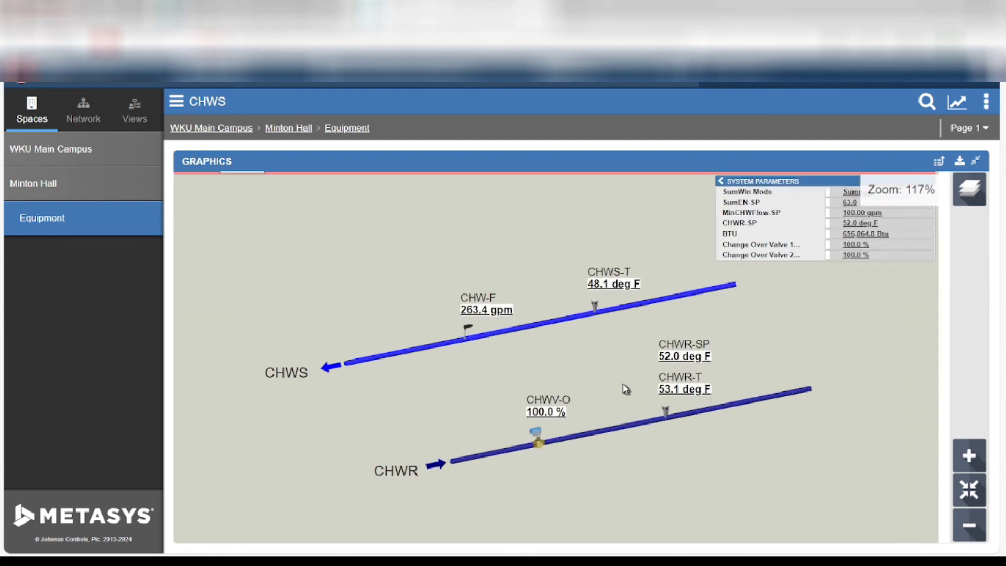
{"action": "scroll", "coordinate": [622, 387], "scroll_direction": "up", "scroll_amount": 2}
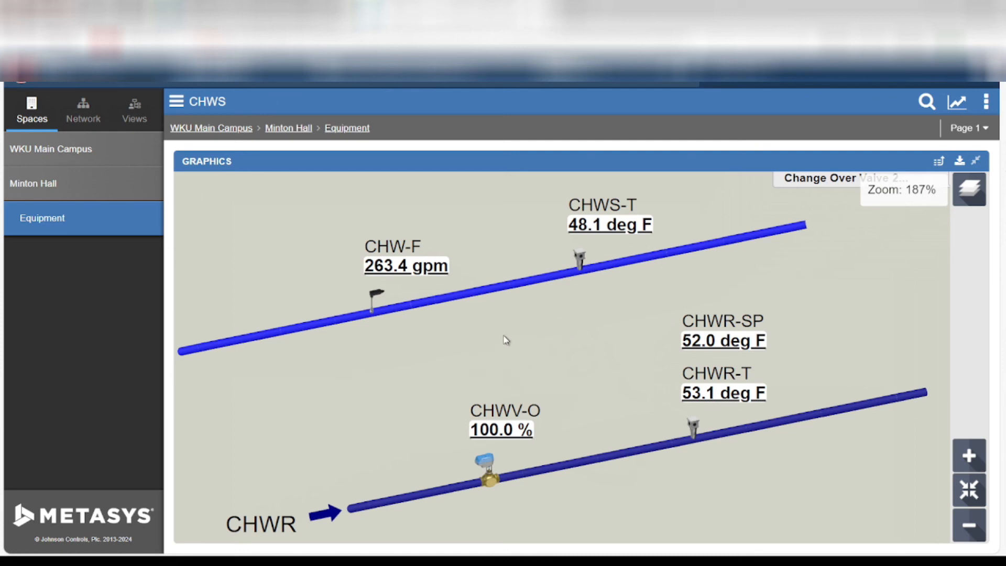
Go back to the Minton Hall AHU graphic and follow the reheat coil's navigation link to view the HWS graphic.
{"action": "scroll", "coordinate": [506, 340], "scroll_direction": "down", "scroll_amount": 2}
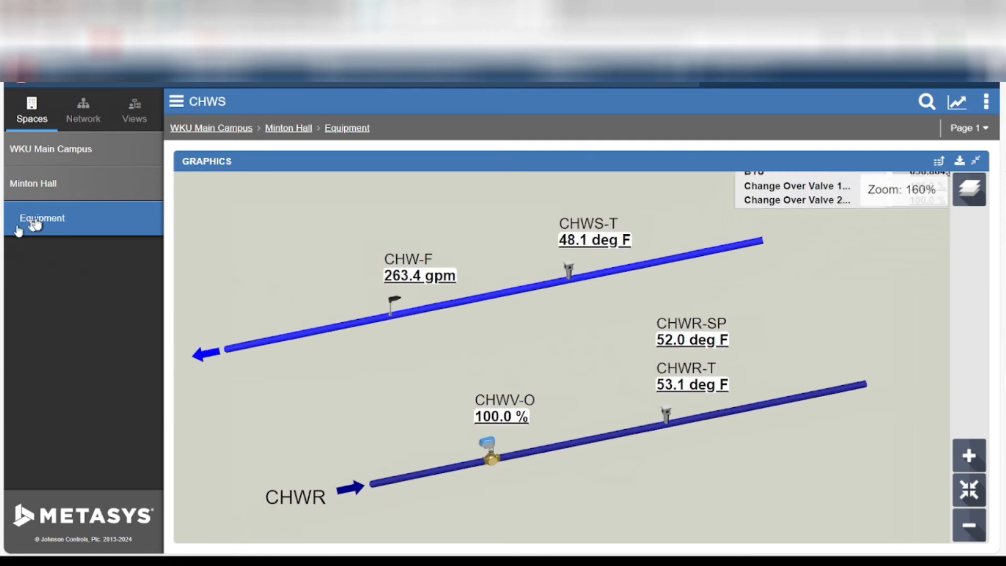
{"action": "left_click", "coordinate": [21, 45]}
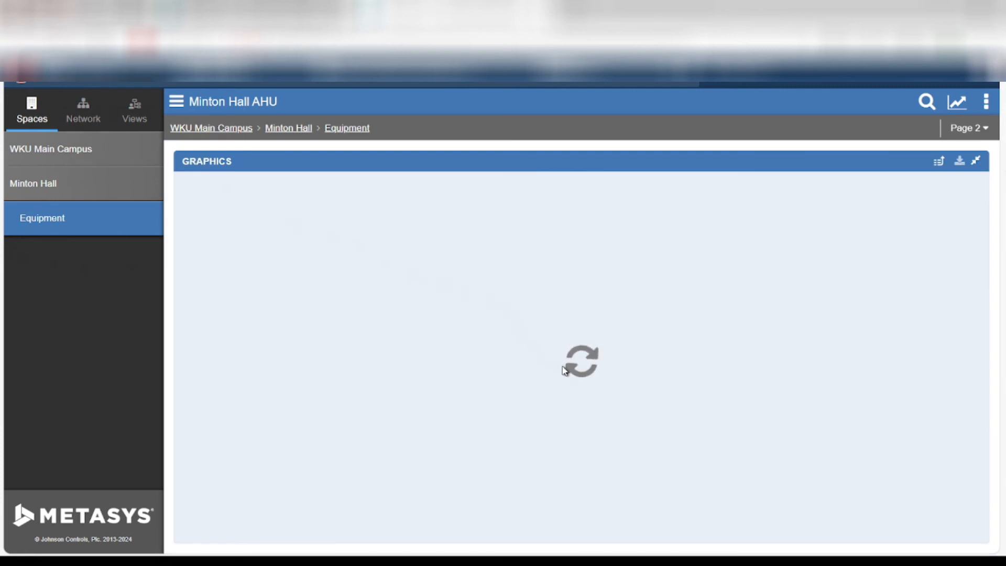
{"action": "scroll", "coordinate": [591, 418], "scroll_direction": "up", "scroll_amount": 5}
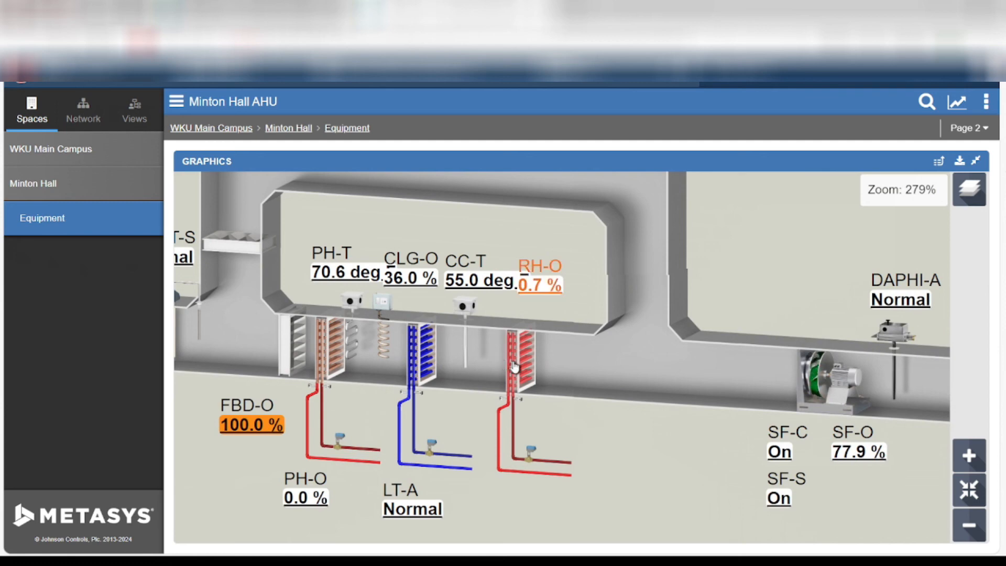
{"action": "left_click", "coordinate": [525, 367]}
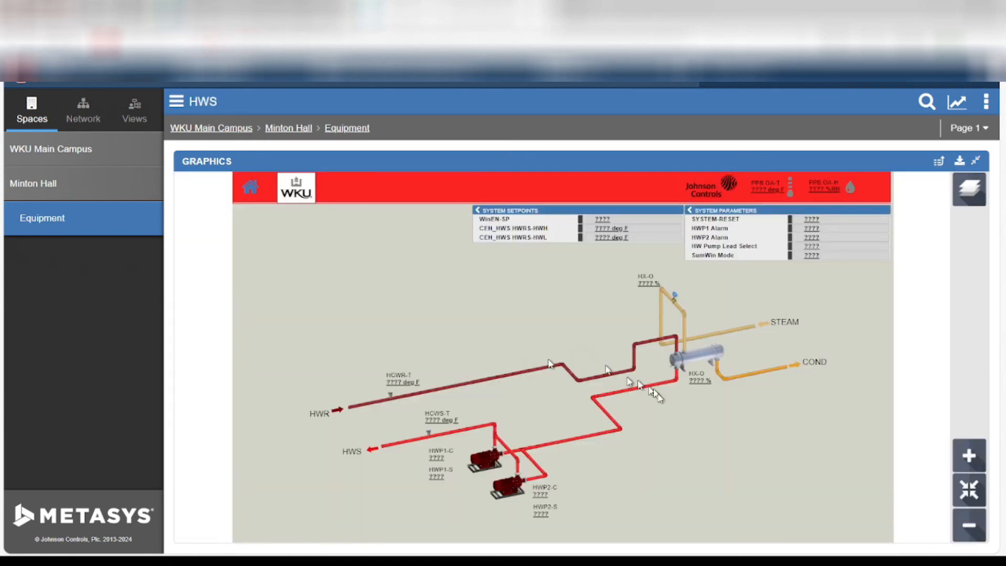
{"action": "scroll", "coordinate": [668, 420], "scroll_direction": "up", "scroll_amount": 2}
{"action": "scroll", "coordinate": [624, 385], "scroll_direction": "down", "scroll_amount": 2}
{"action": "scroll", "coordinate": [543, 398], "scroll_direction": "up", "scroll_amount": 2}
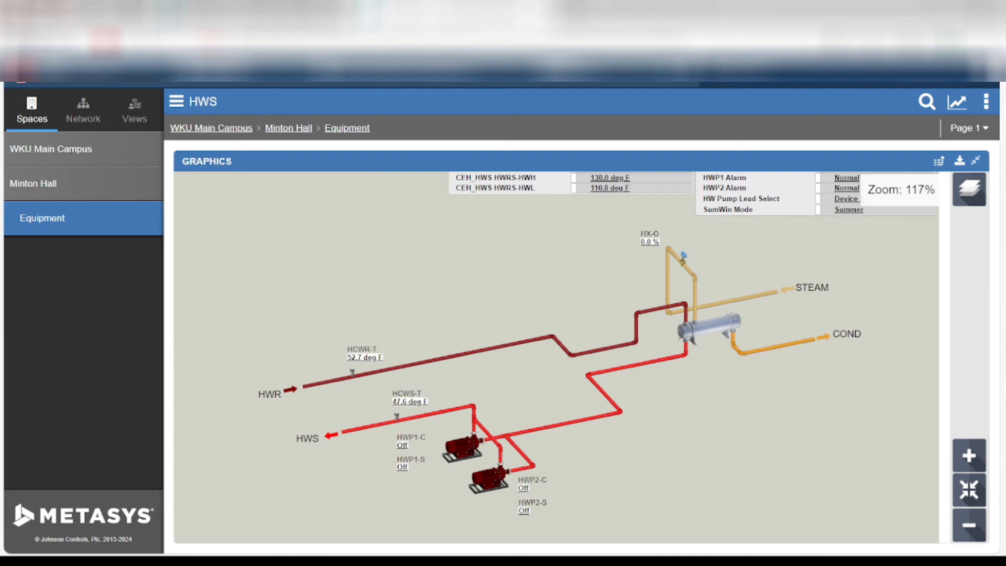
Return to the Minton Hall AHU graphic and inspect its coil section, point labels and bypass duct.
{"action": "left_click", "coordinate": [22, 42]}
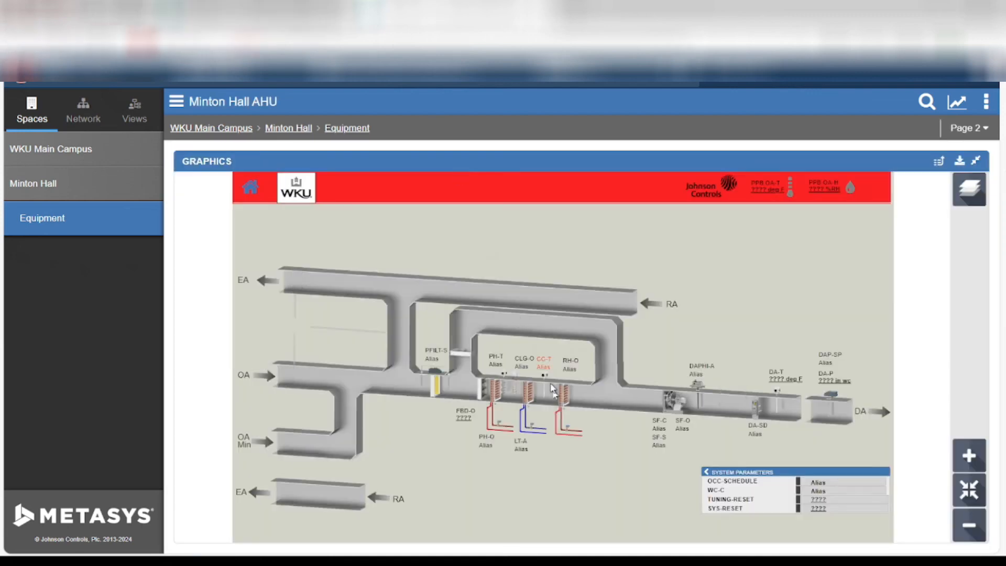
{"action": "scroll", "coordinate": [574, 470], "scroll_direction": "up", "scroll_amount": 3}
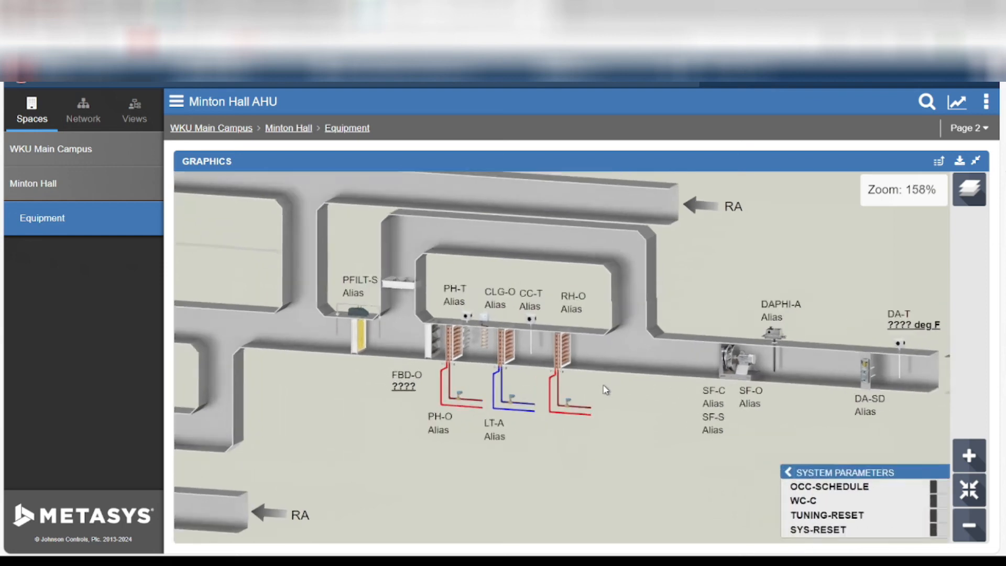
{"action": "scroll", "coordinate": [636, 380], "scroll_direction": "down", "scroll_amount": 3}
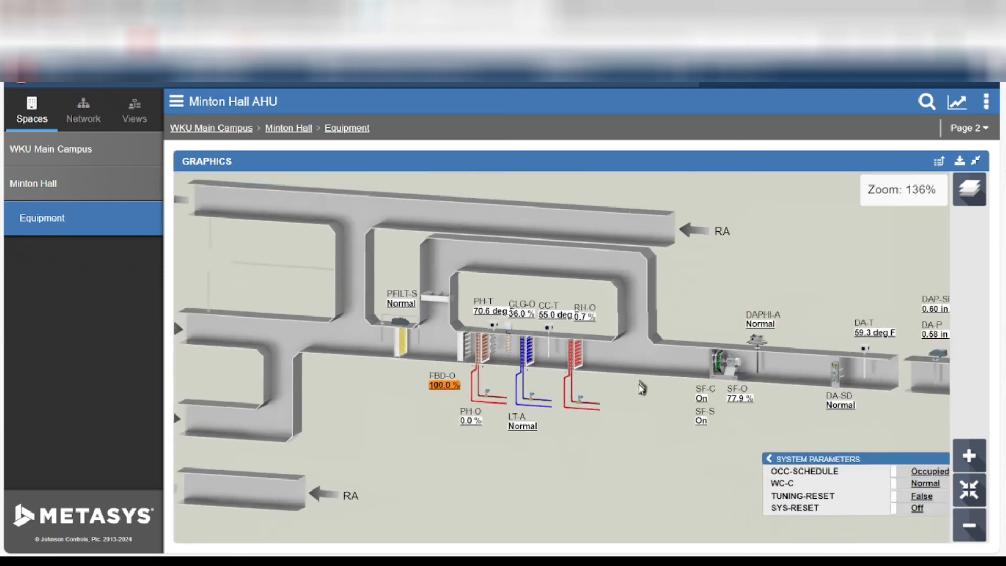
{"action": "scroll", "coordinate": [567, 260], "scroll_direction": "up", "scroll_amount": 3}
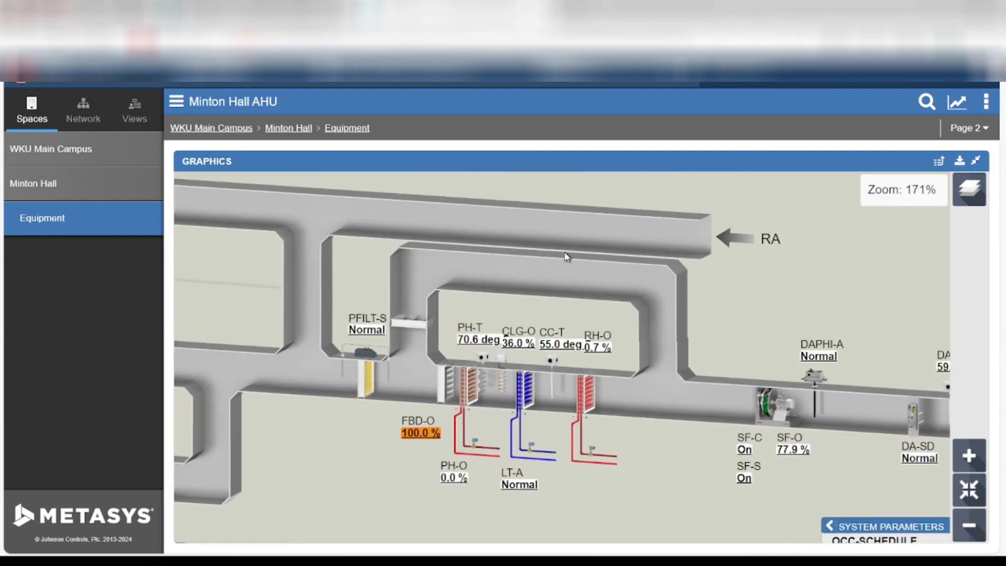
{"action": "scroll", "coordinate": [581, 325], "scroll_direction": "up", "scroll_amount": 1}
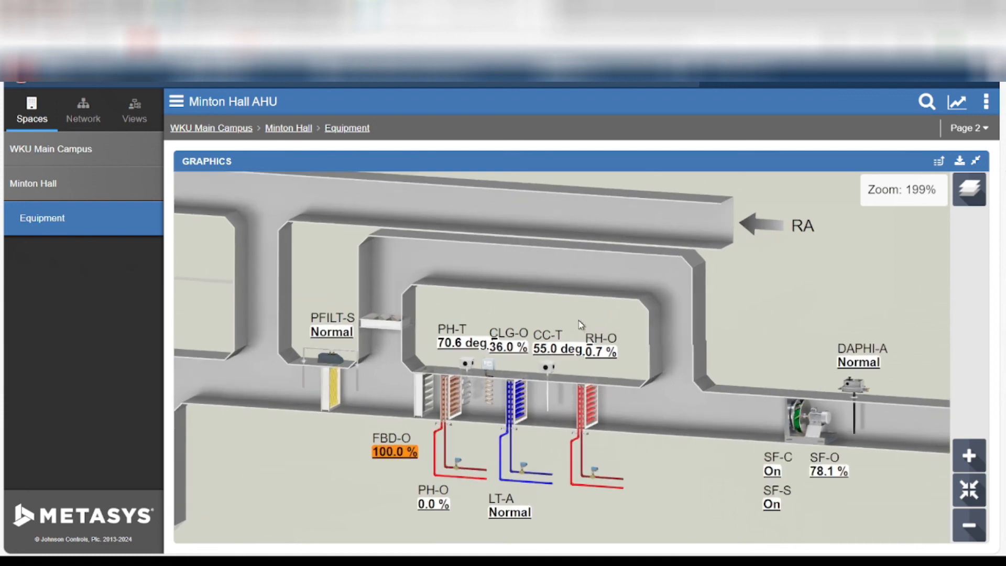